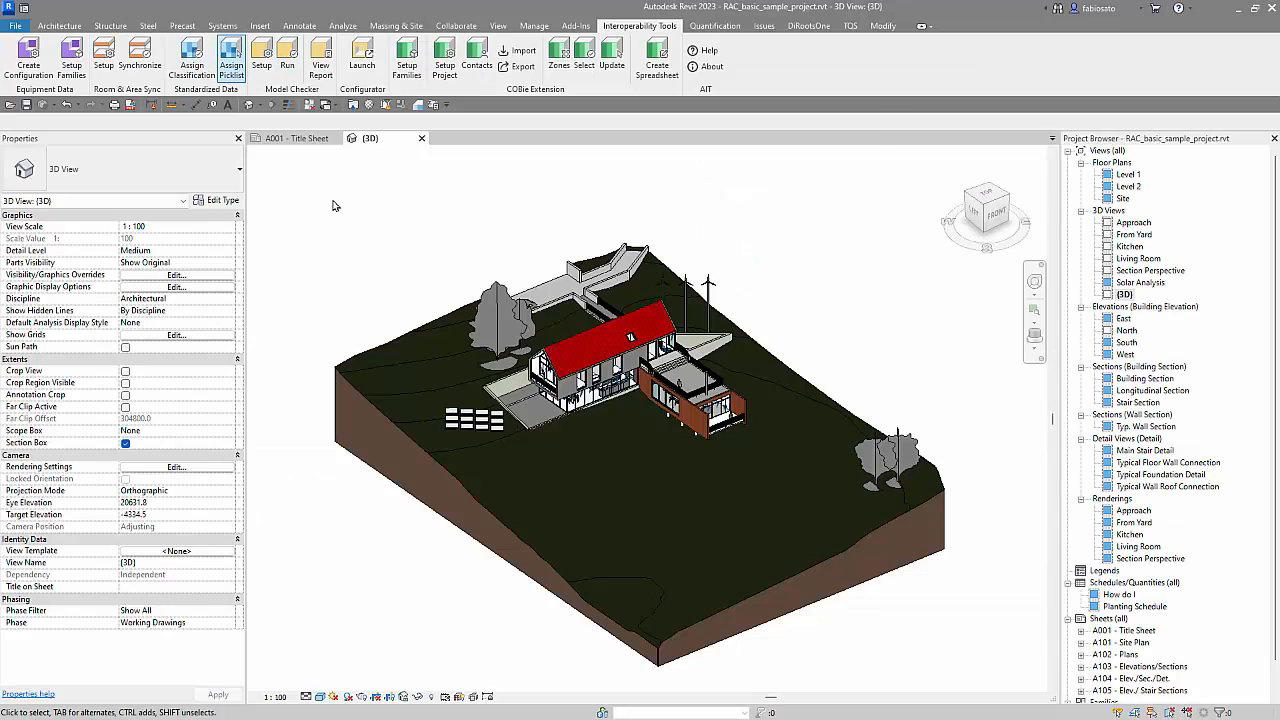
Limit the displayed classification systems to IFC4 Add1 and IFC2x3 TC1 in the standardized data tool's options
click(395, 165)
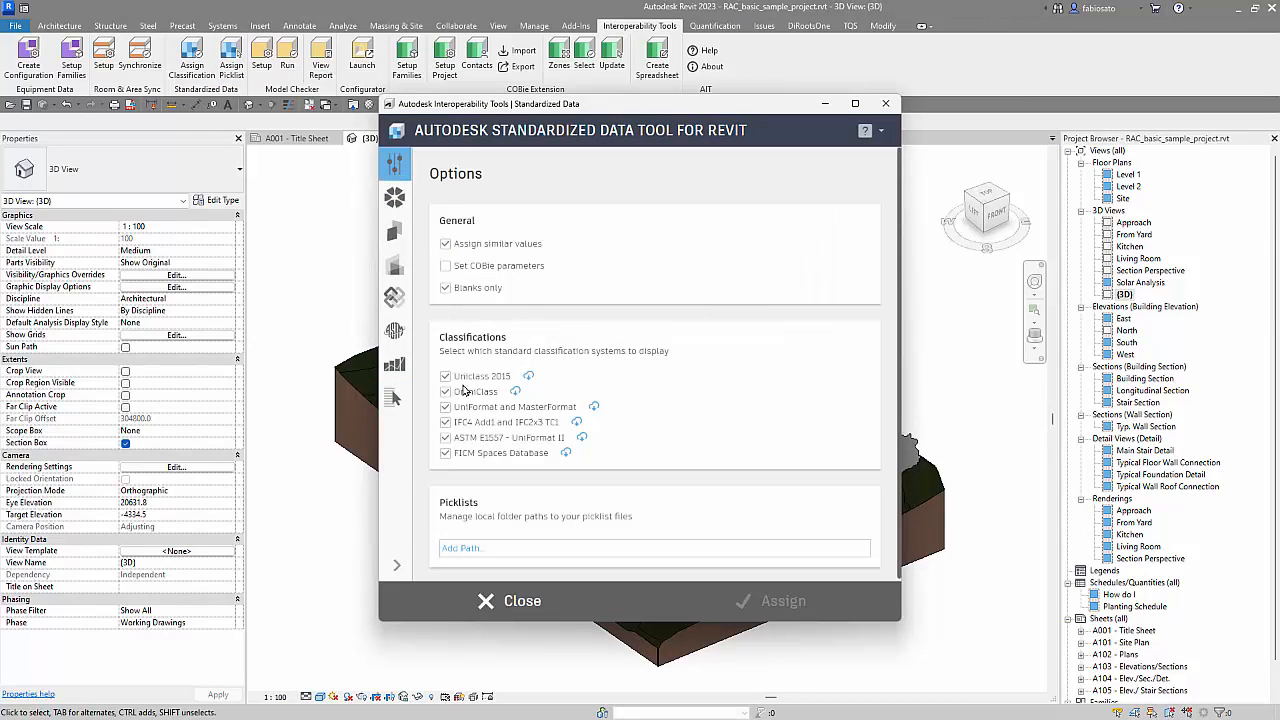
click(445, 376)
click(445, 391)
click(445, 407)
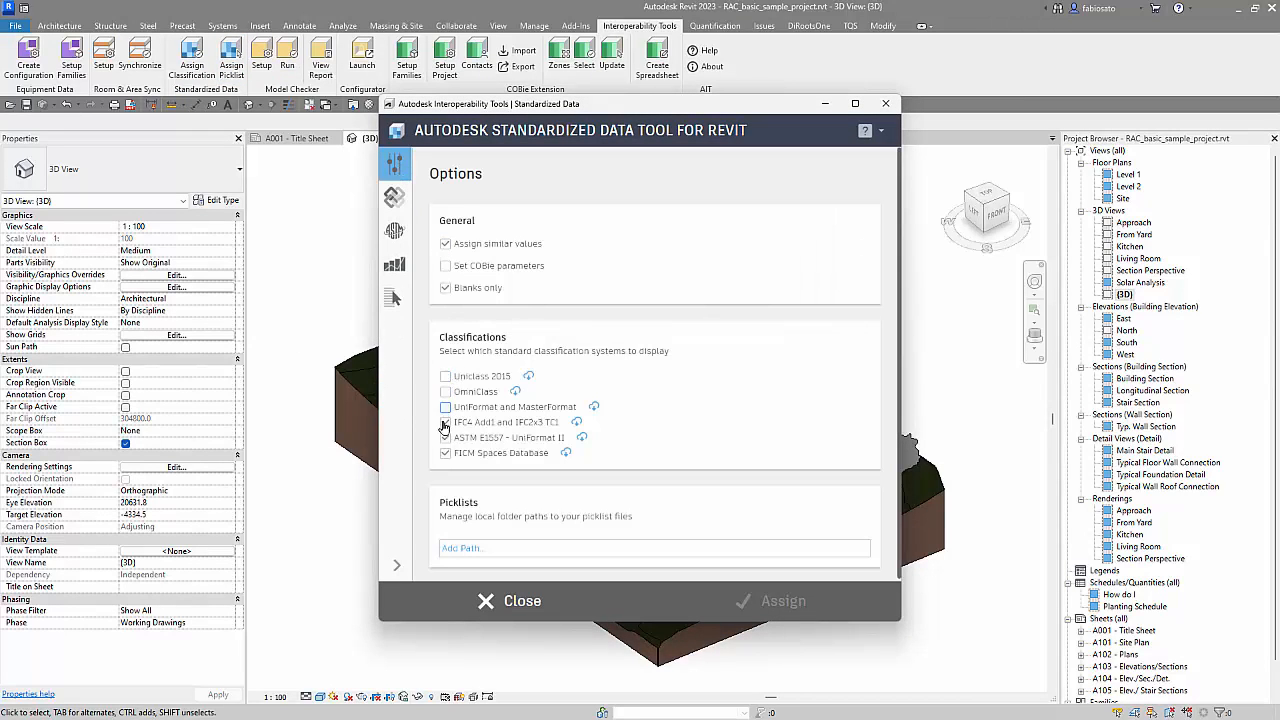
click(445, 437)
click(445, 453)
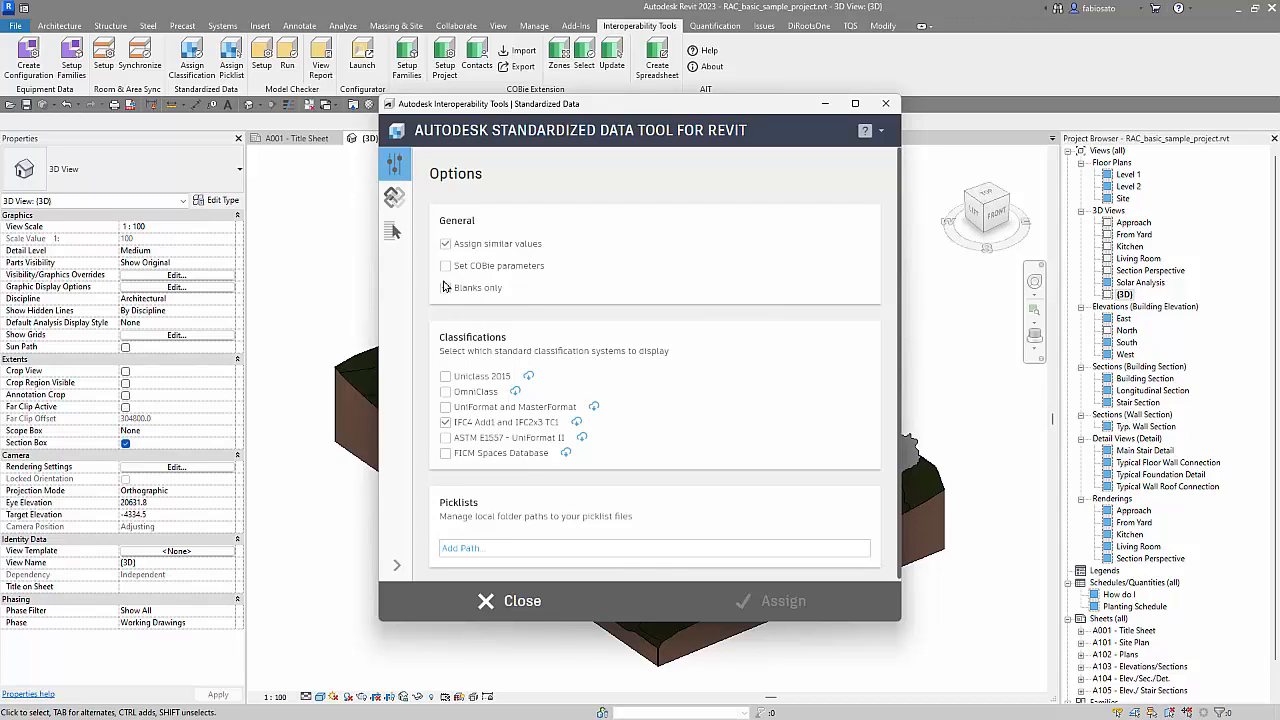
Review the IFC database, pick list and options pages of the standardized data tool, and close it
click(399, 200)
click(394, 163)
click(394, 231)
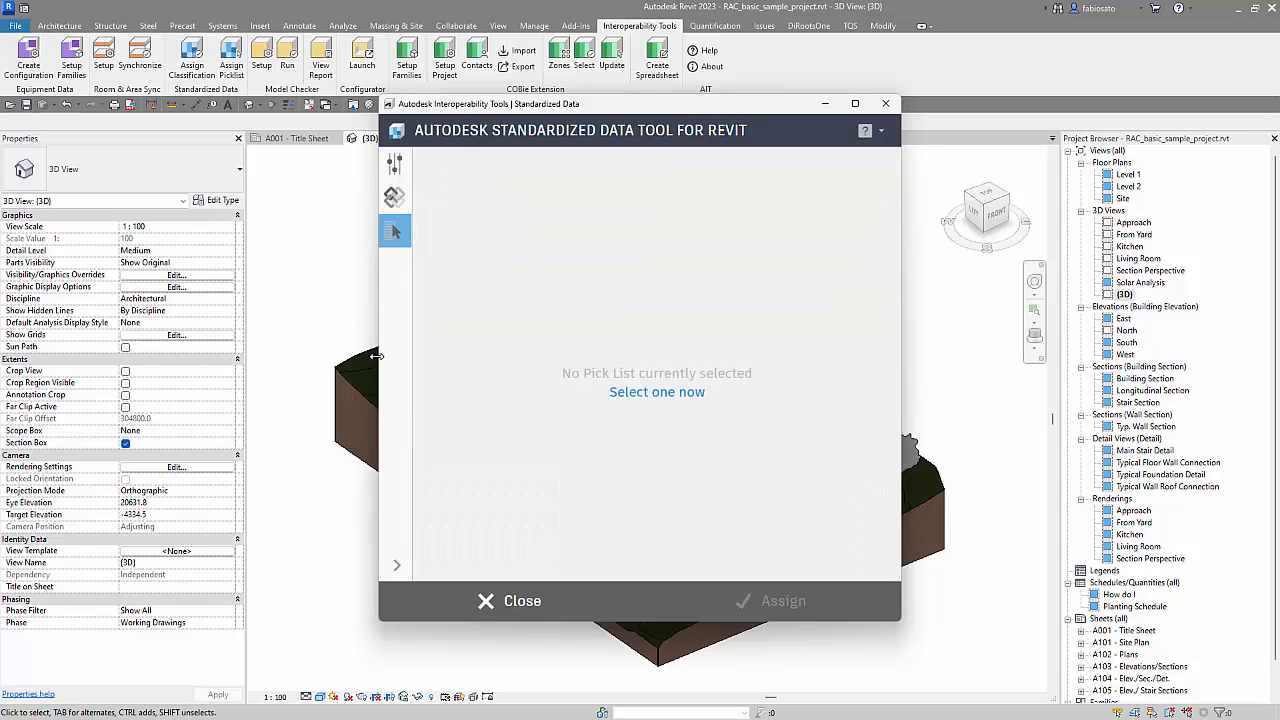
click(394, 197)
click(394, 163)
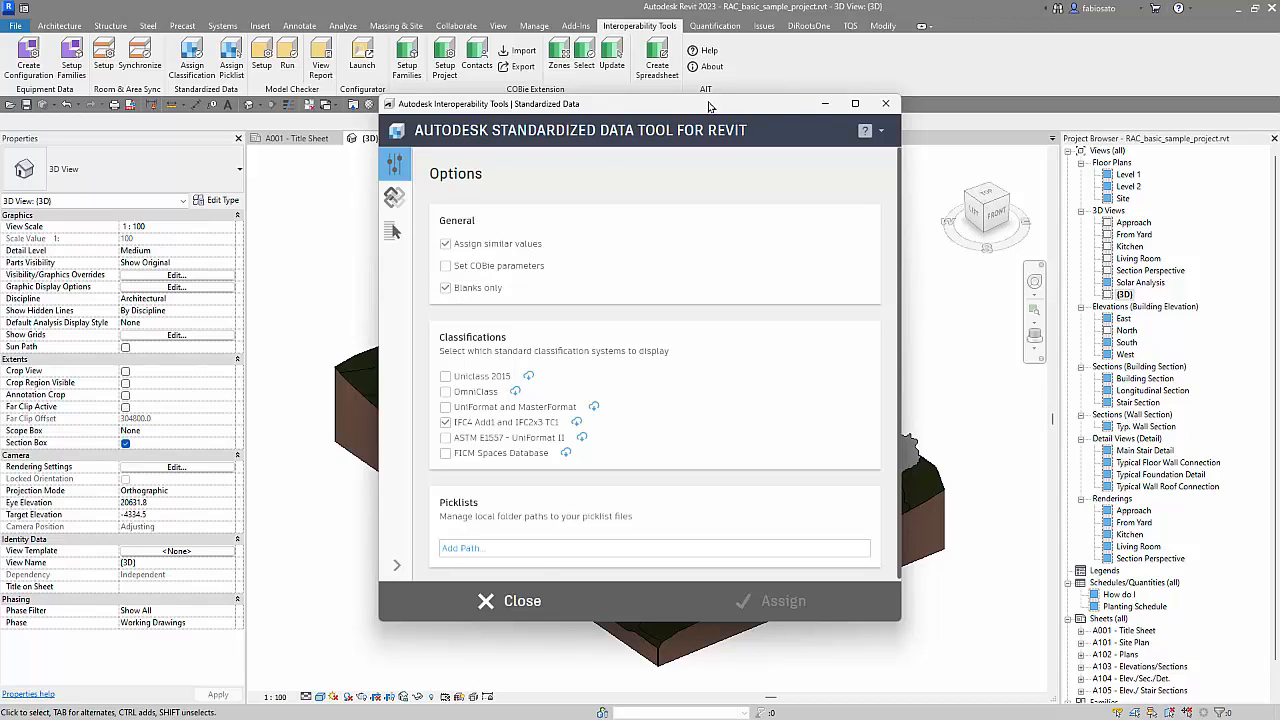
click(885, 103)
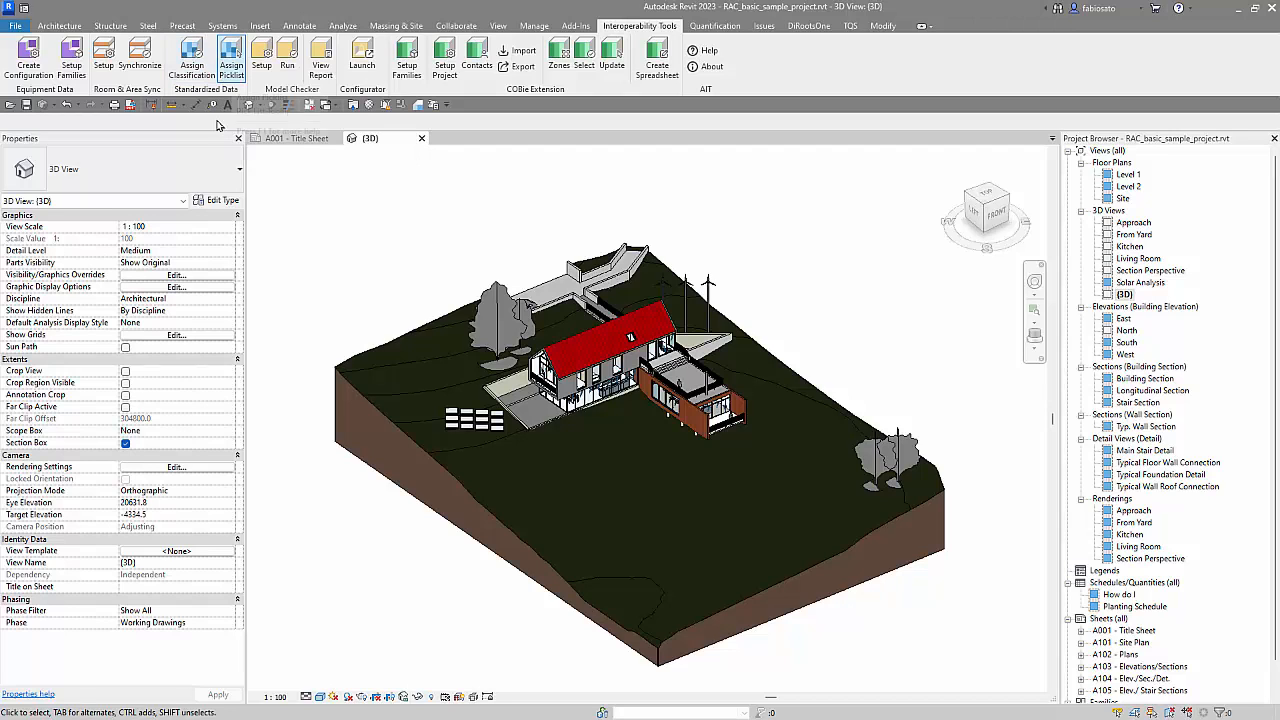
Inspect the type properties of the Lombardy Poplar tree beside the house, including its IFC parameters, and deselect the tree
click(482, 334)
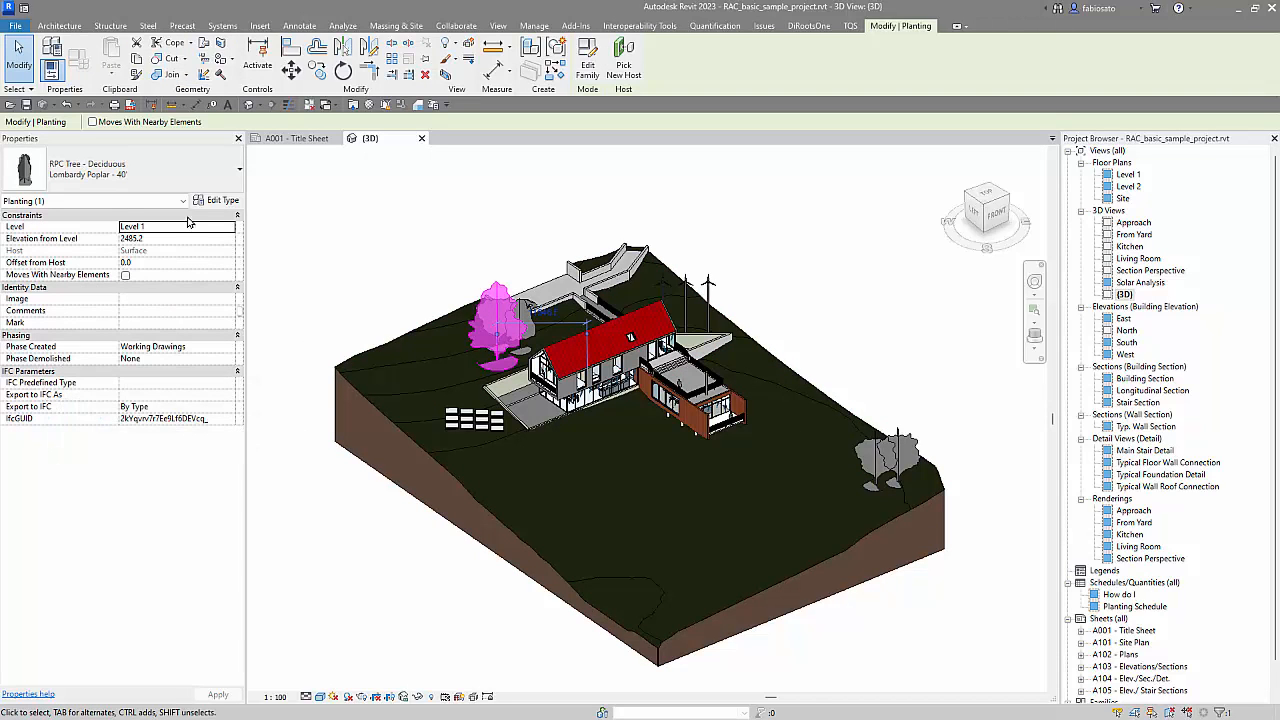
click(216, 201)
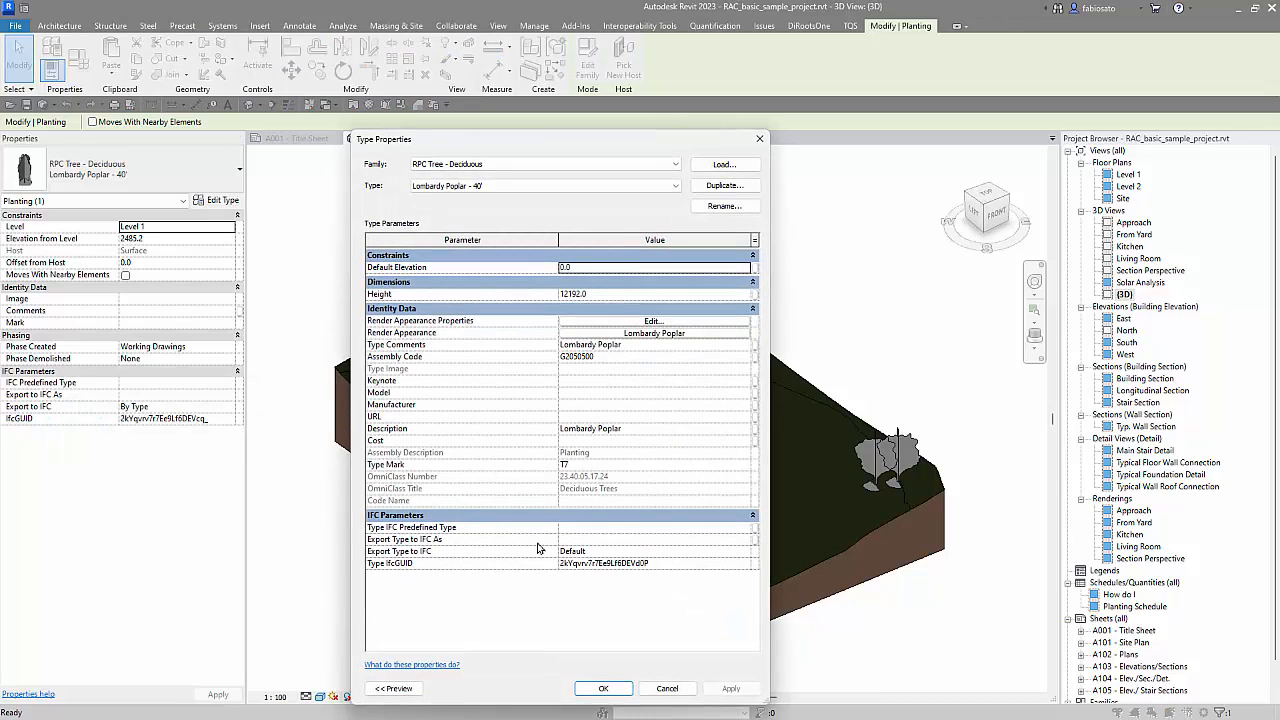
click(759, 139)
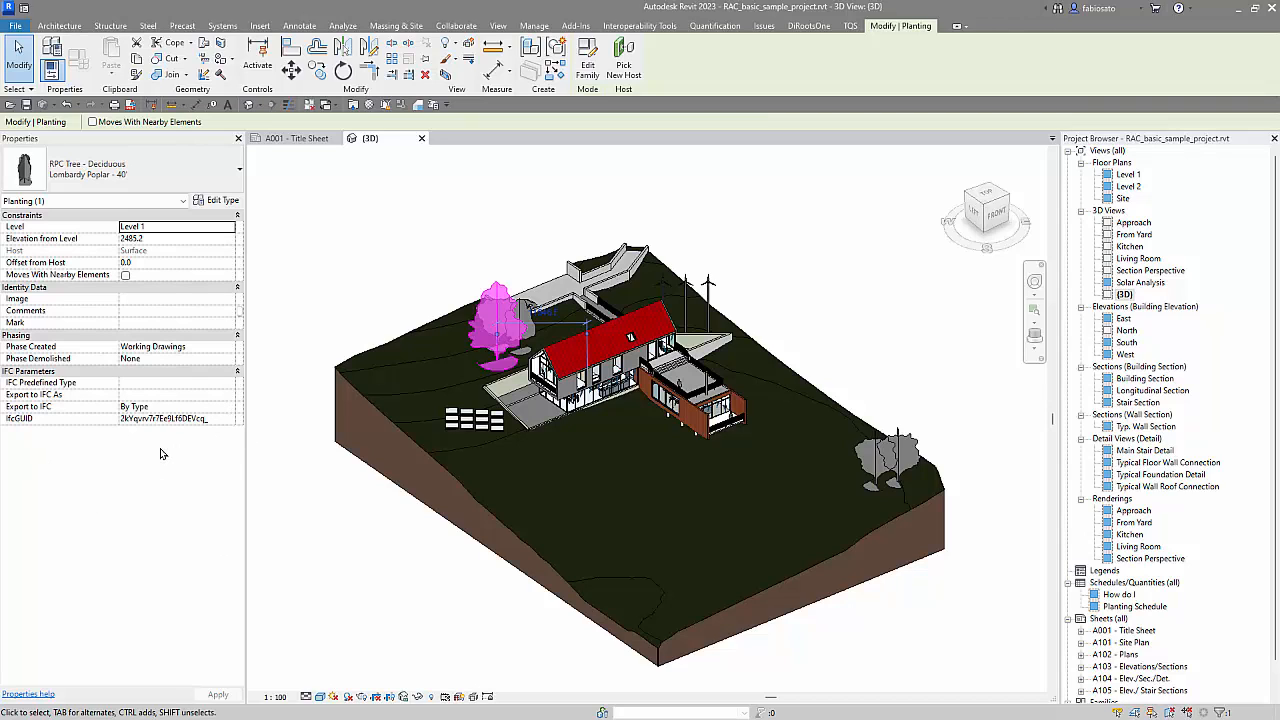
click(275, 500)
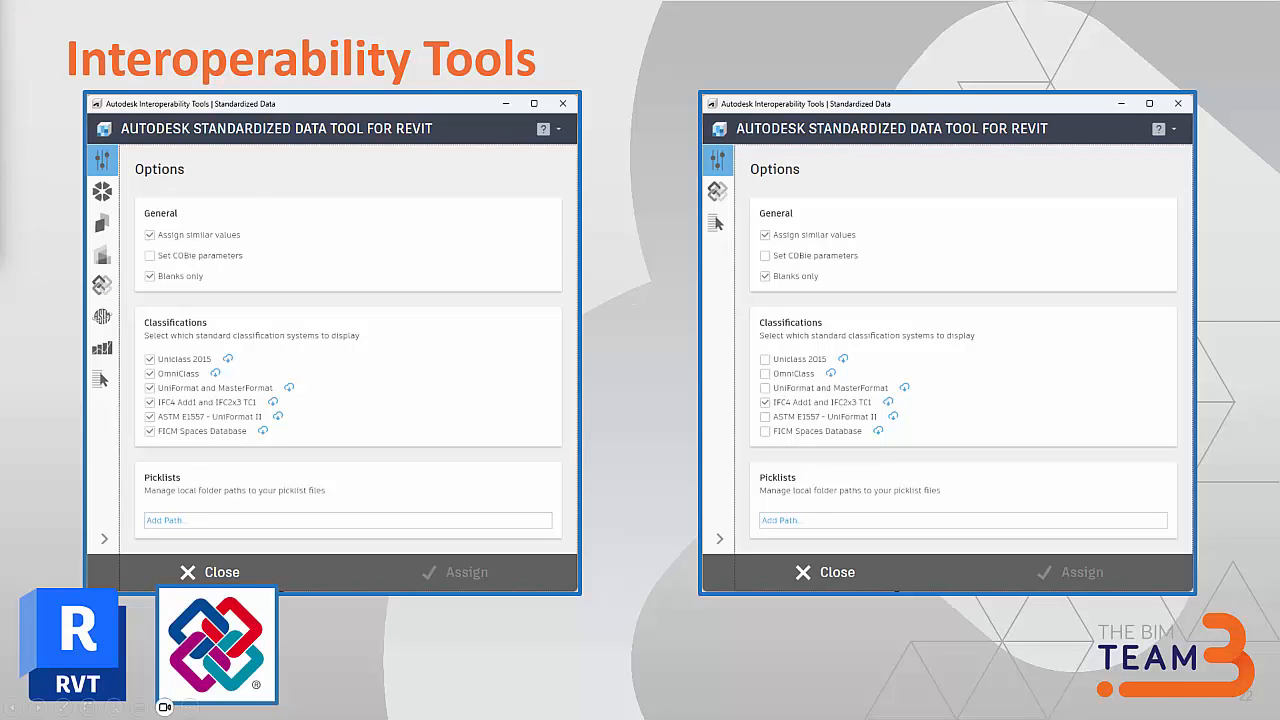
key(Right)
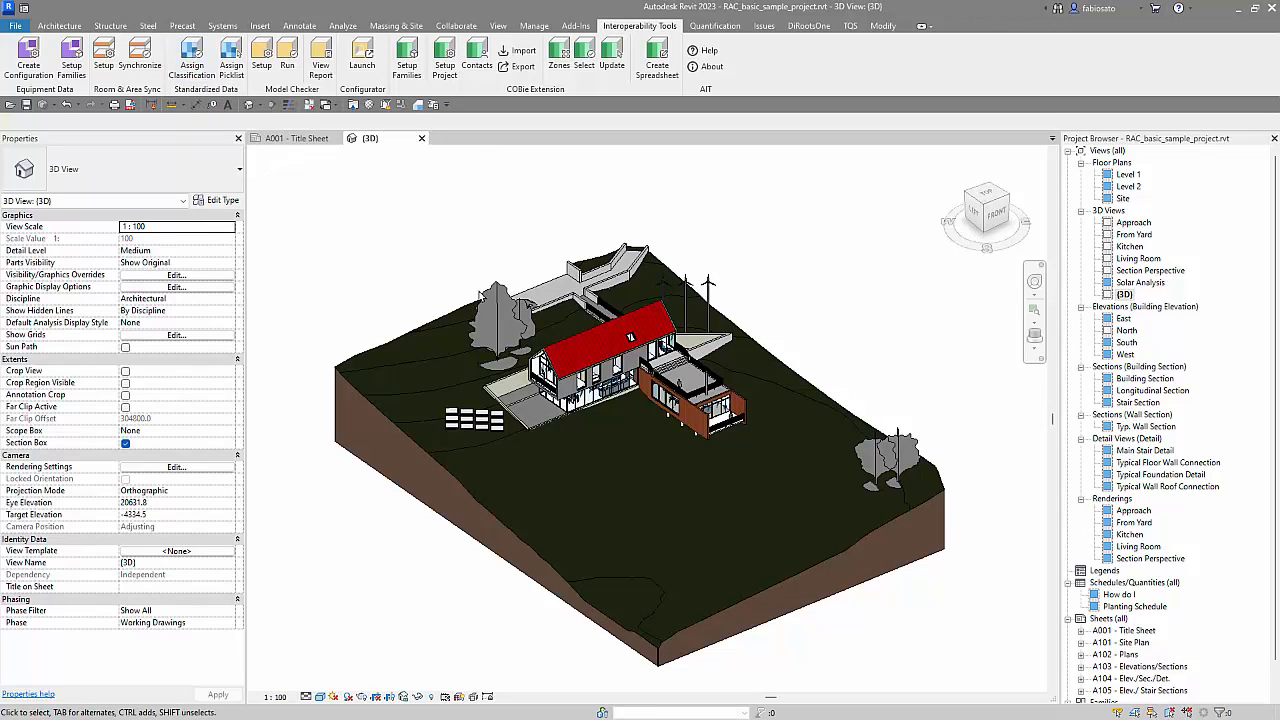
Open the poplar tree's family for editing and load the Uniclass 2015 database in the classification assignment tool
double_click(492, 330)
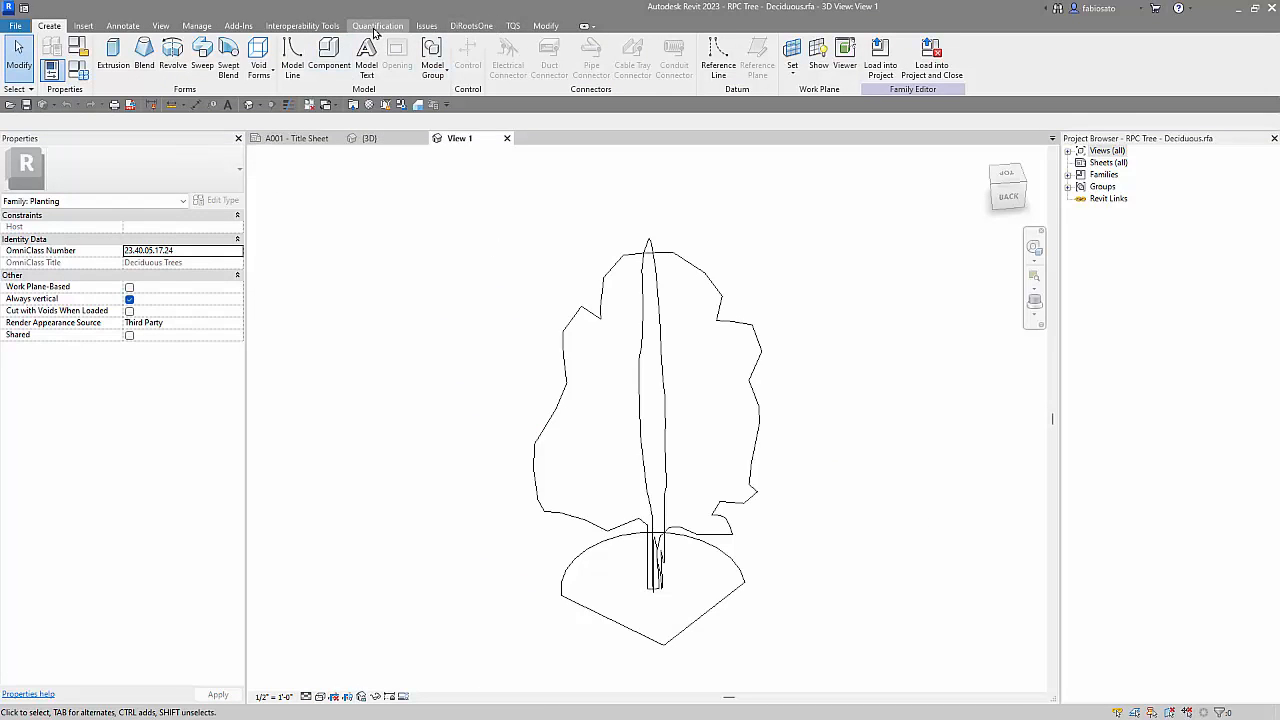
click(305, 30)
click(191, 57)
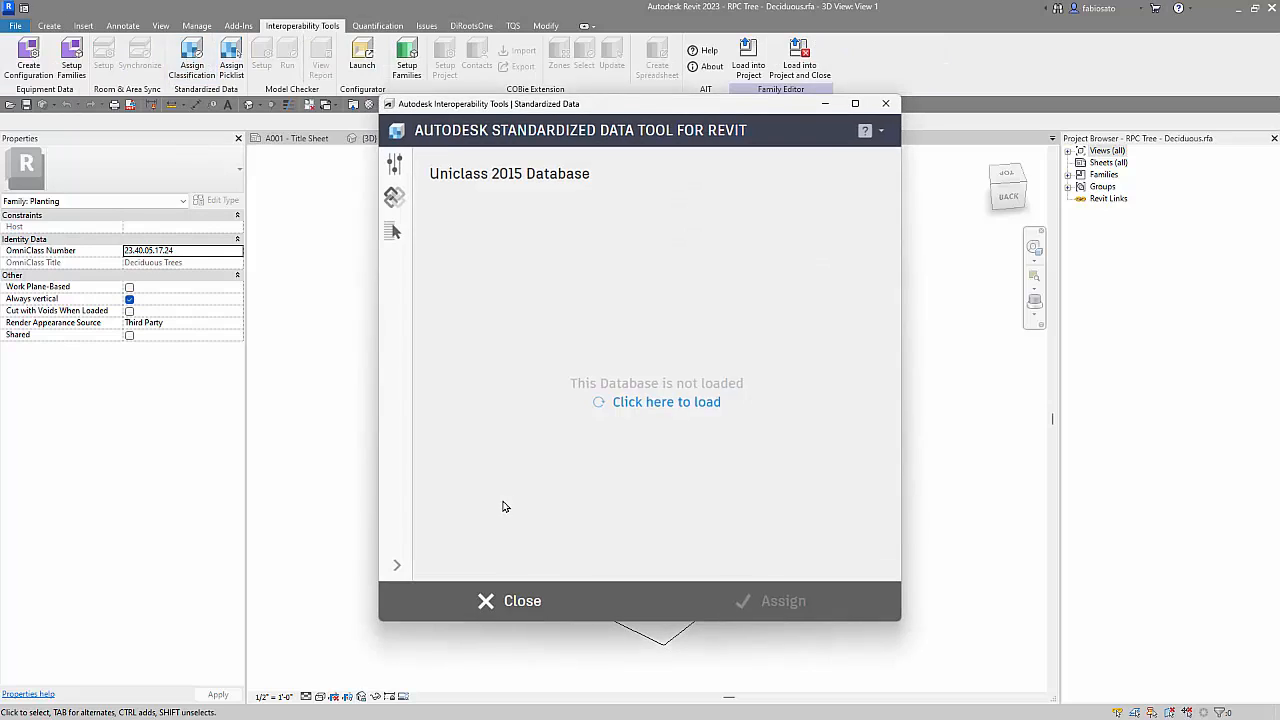
click(685, 405)
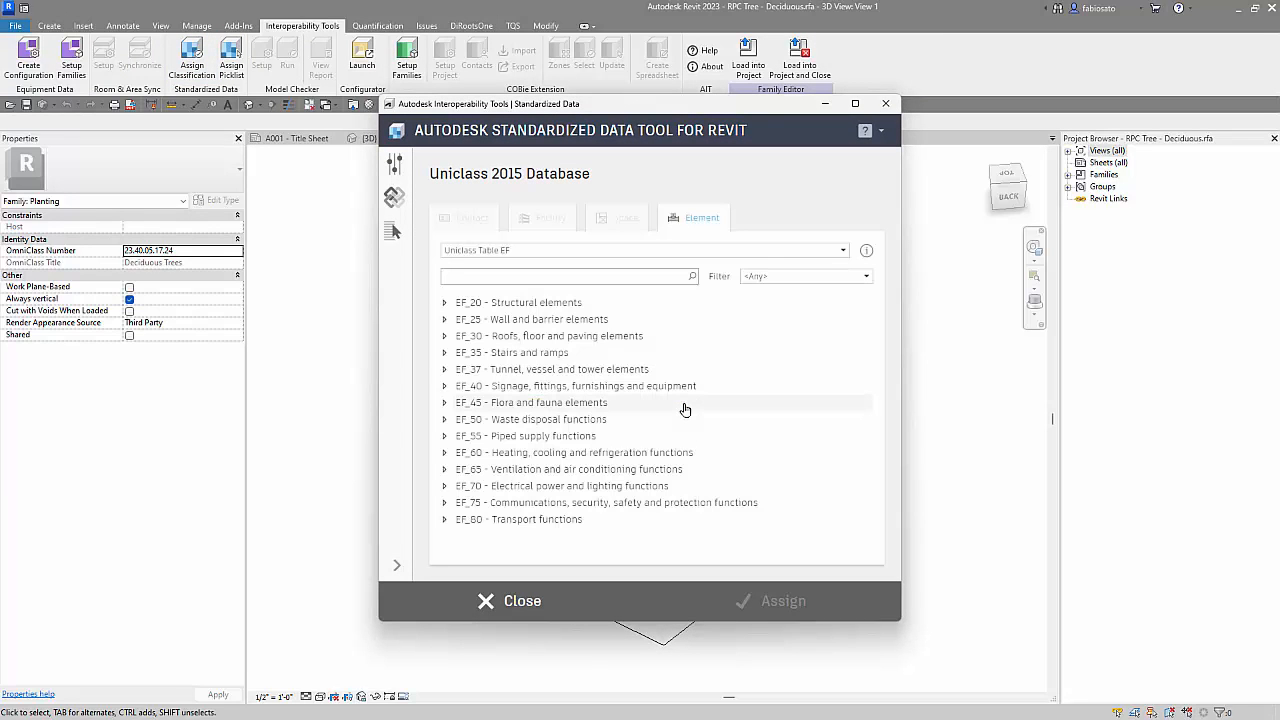
Assign the Uniclass classification EF_45_90 - Tree, shrub and herbaceous plant elements to the tree family and close the tool
click(520, 404)
click(444, 403)
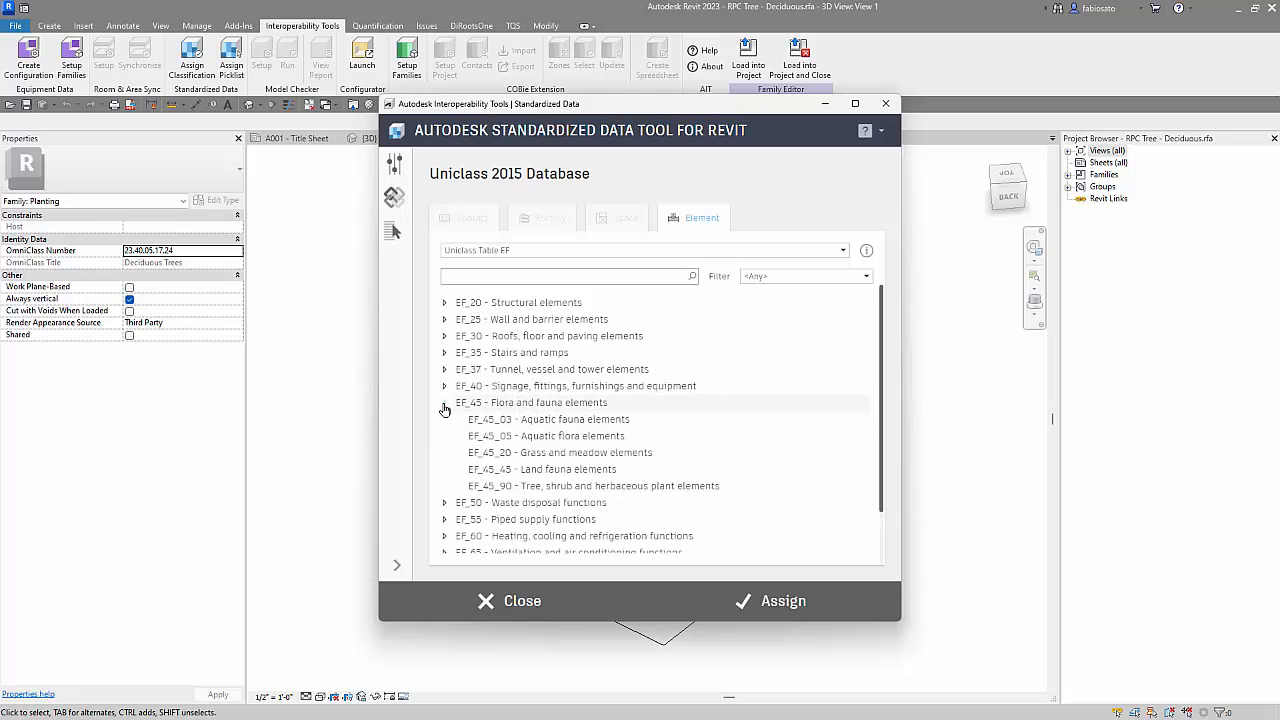
click(605, 486)
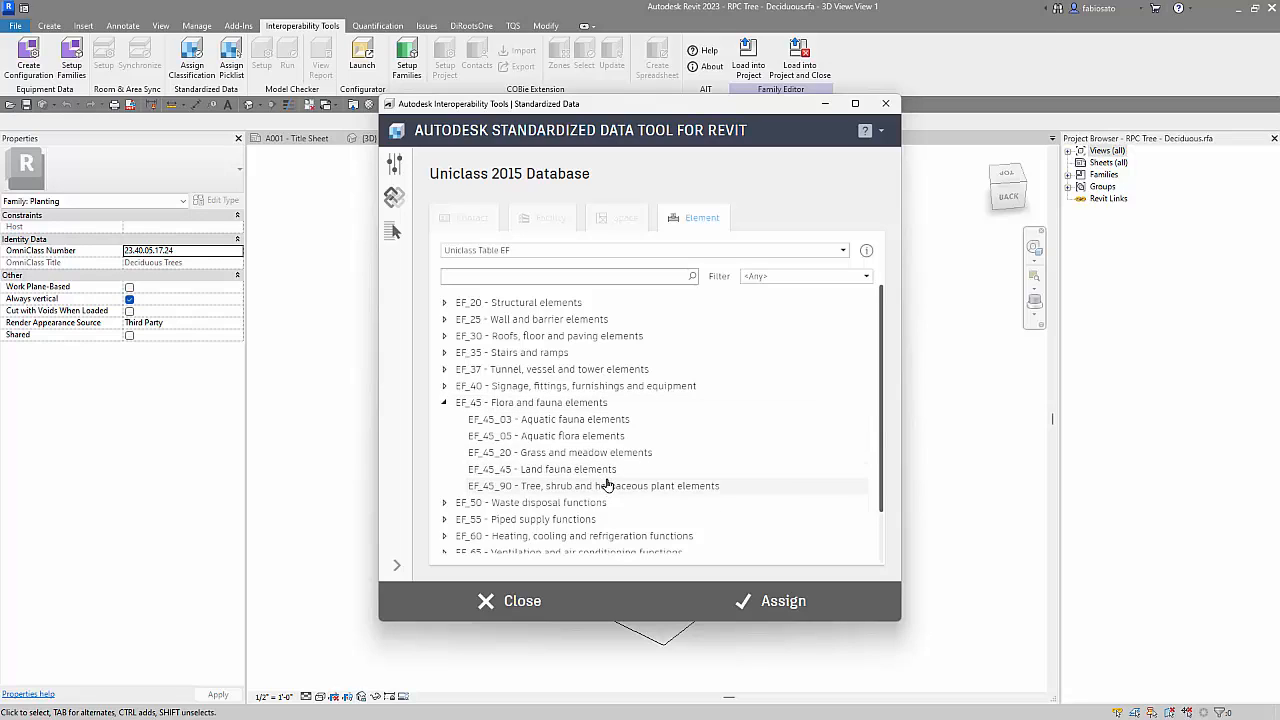
click(771, 602)
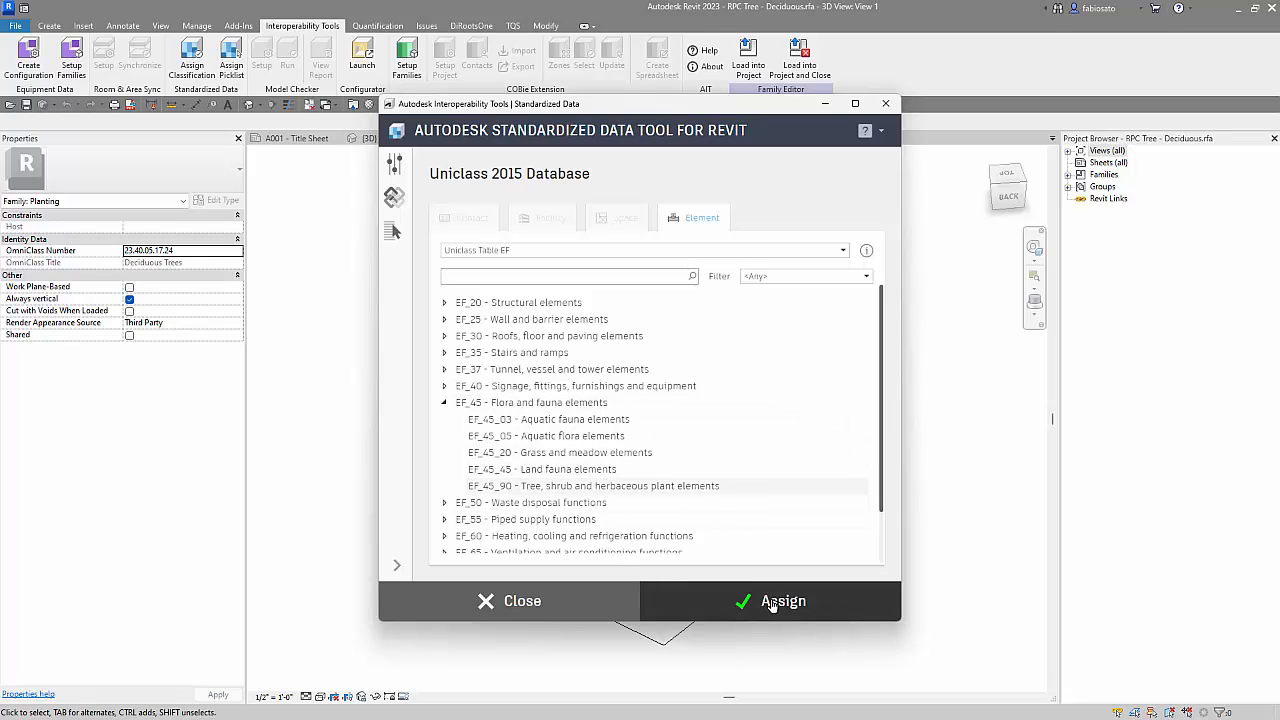
click(869, 105)
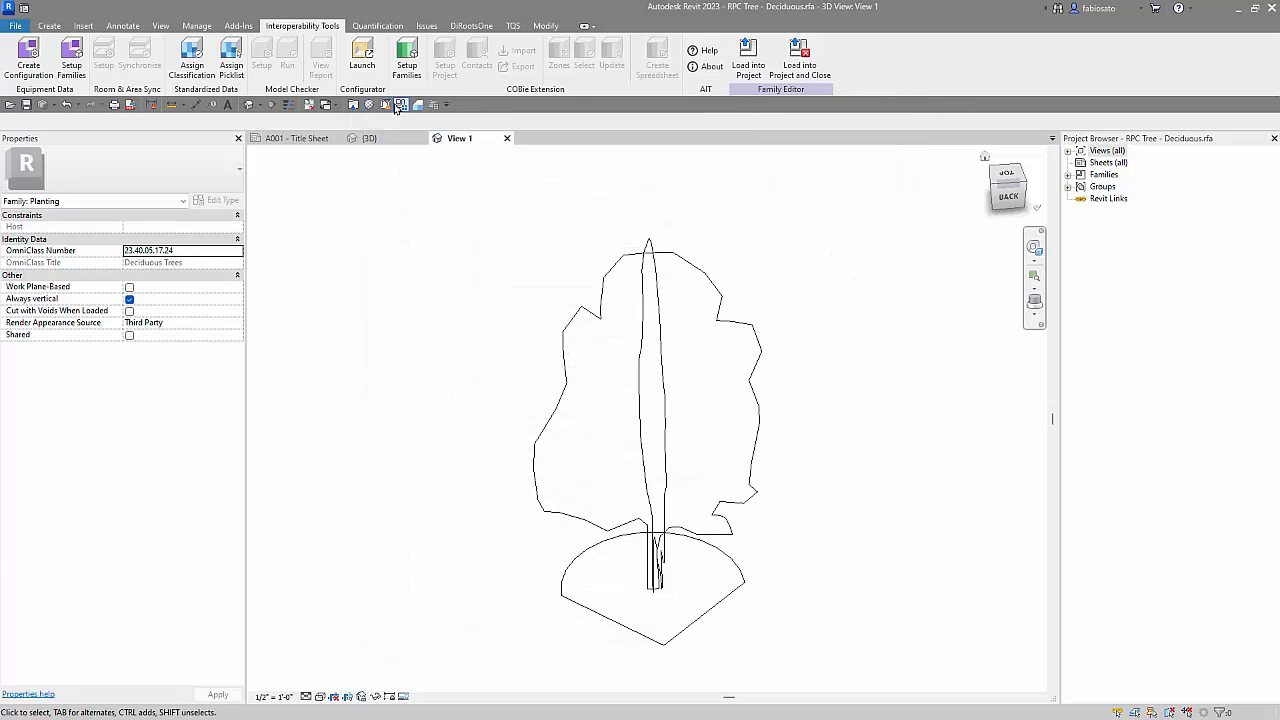
Check the classification parameters and identity data in the tree family's types, and close the dialog
click(391, 105)
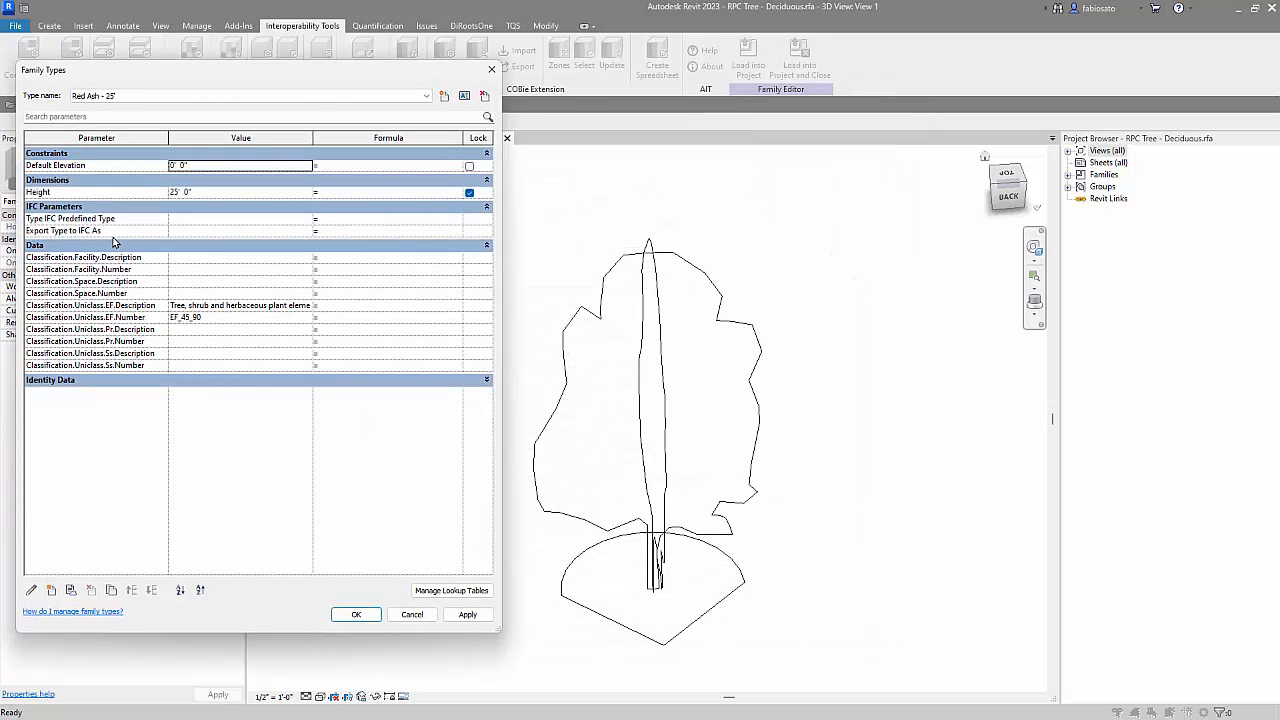
click(152, 379)
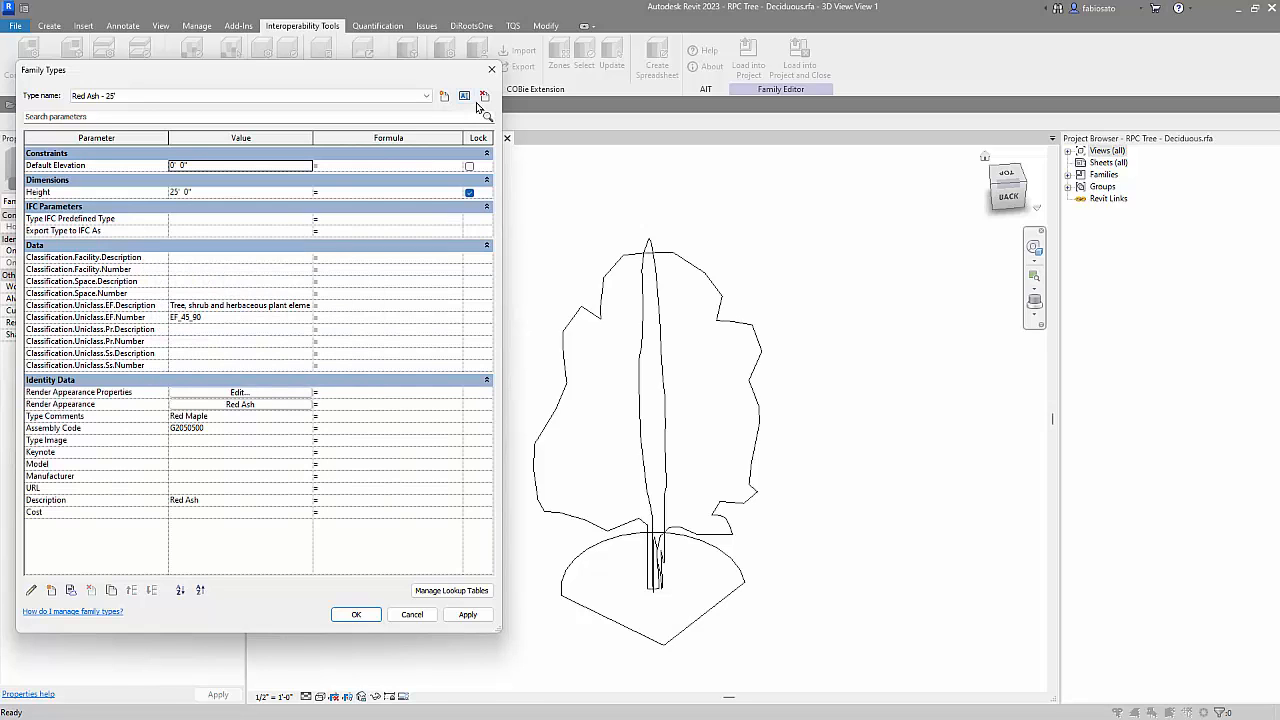
click(493, 72)
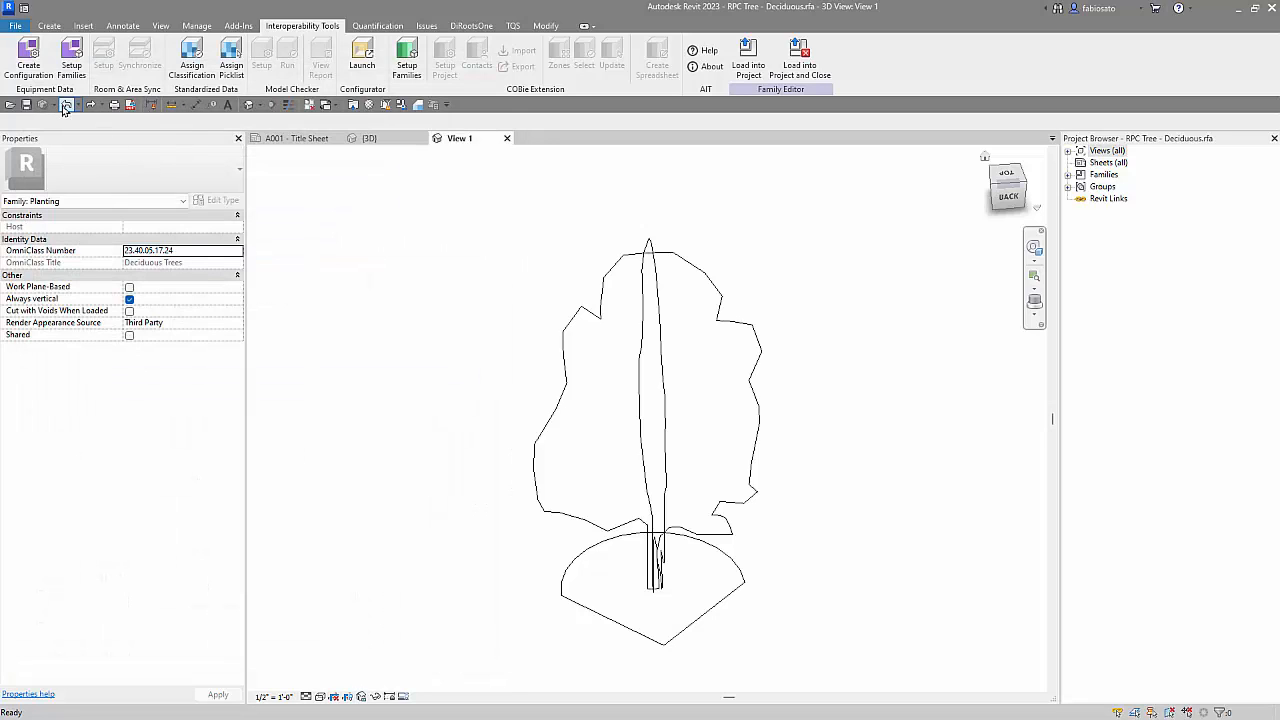
Reopen the standardized data tool and load the IFC4 Add 1 and IFC2x3 TC1 database
click(231, 60)
click(891, 104)
click(212, 78)
click(395, 198)
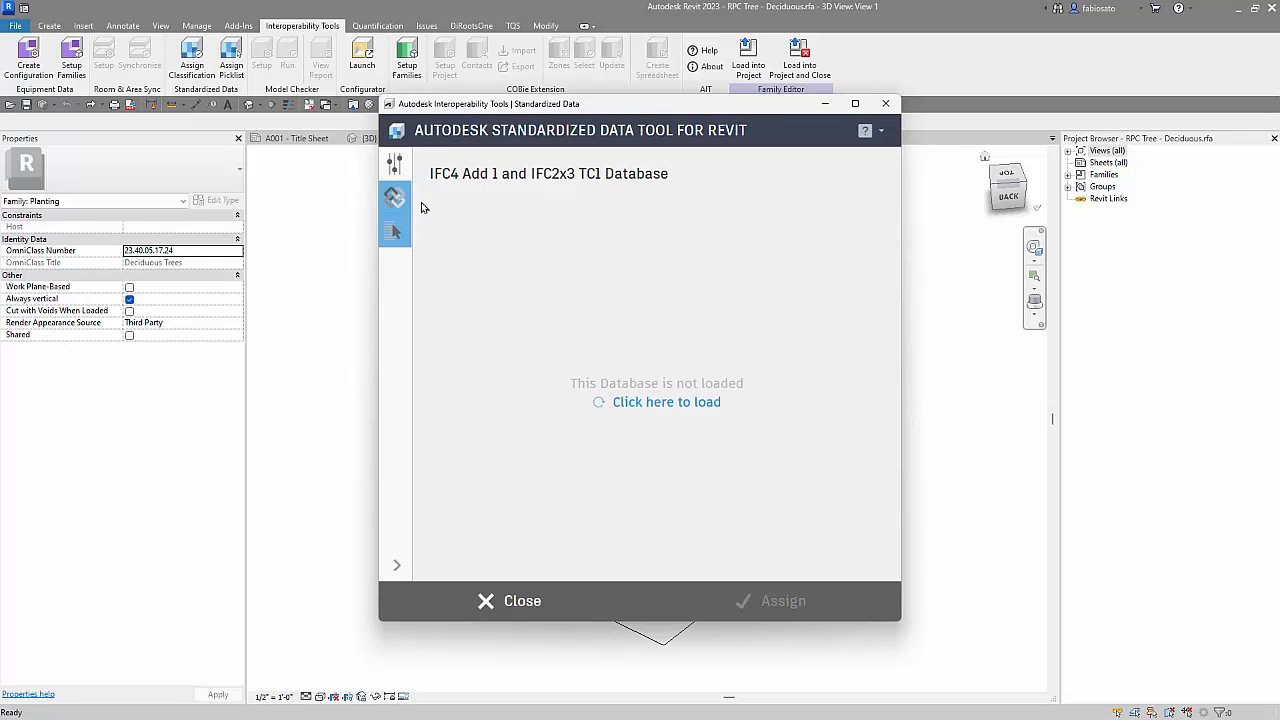
click(394, 163)
click(396, 204)
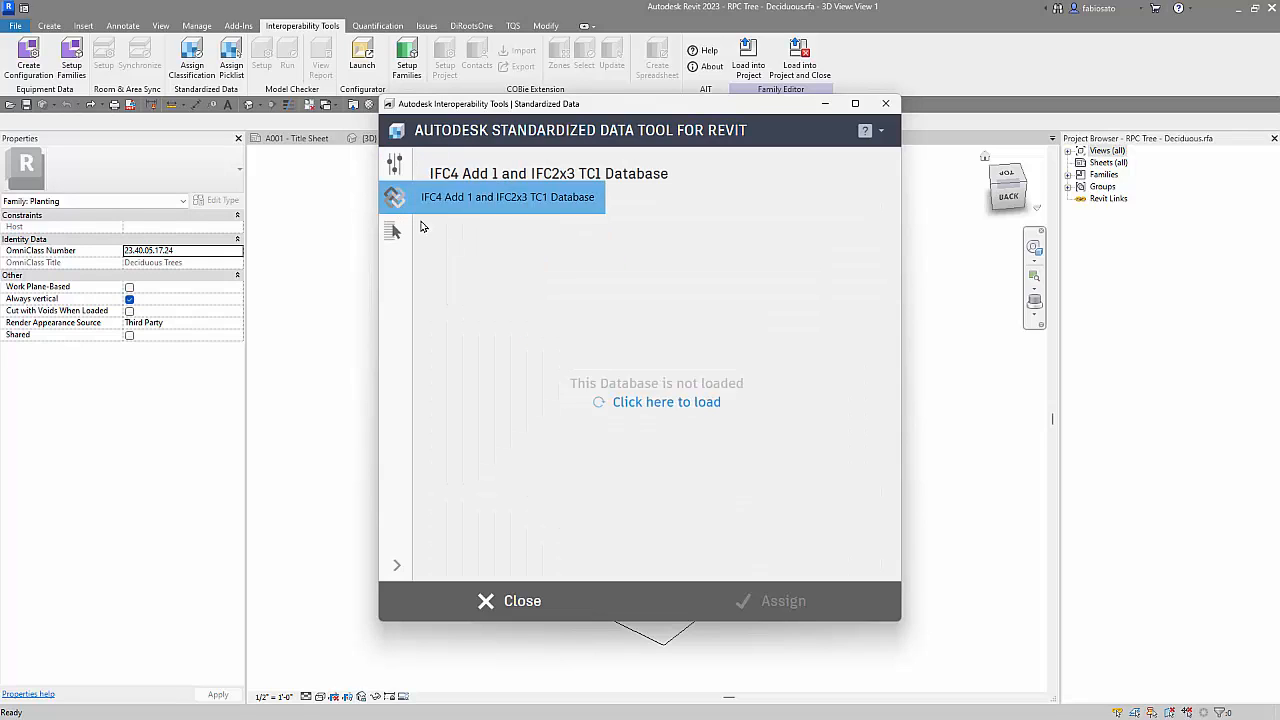
click(679, 402)
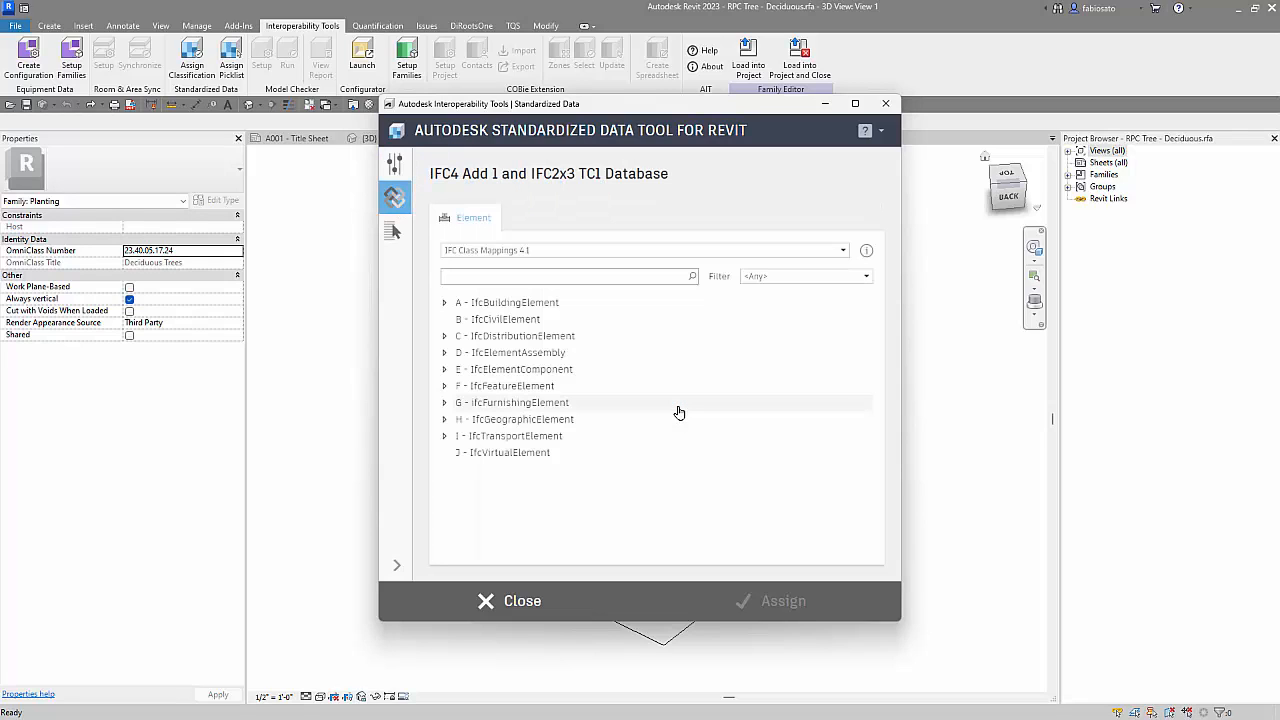
Filter the IFC class mappings by the Site category and expand IfcDistributionElement down to the IfcWasteTerminal types
click(756, 276)
scroll(770, 500, down, 4)
scroll(763, 567, down, 4)
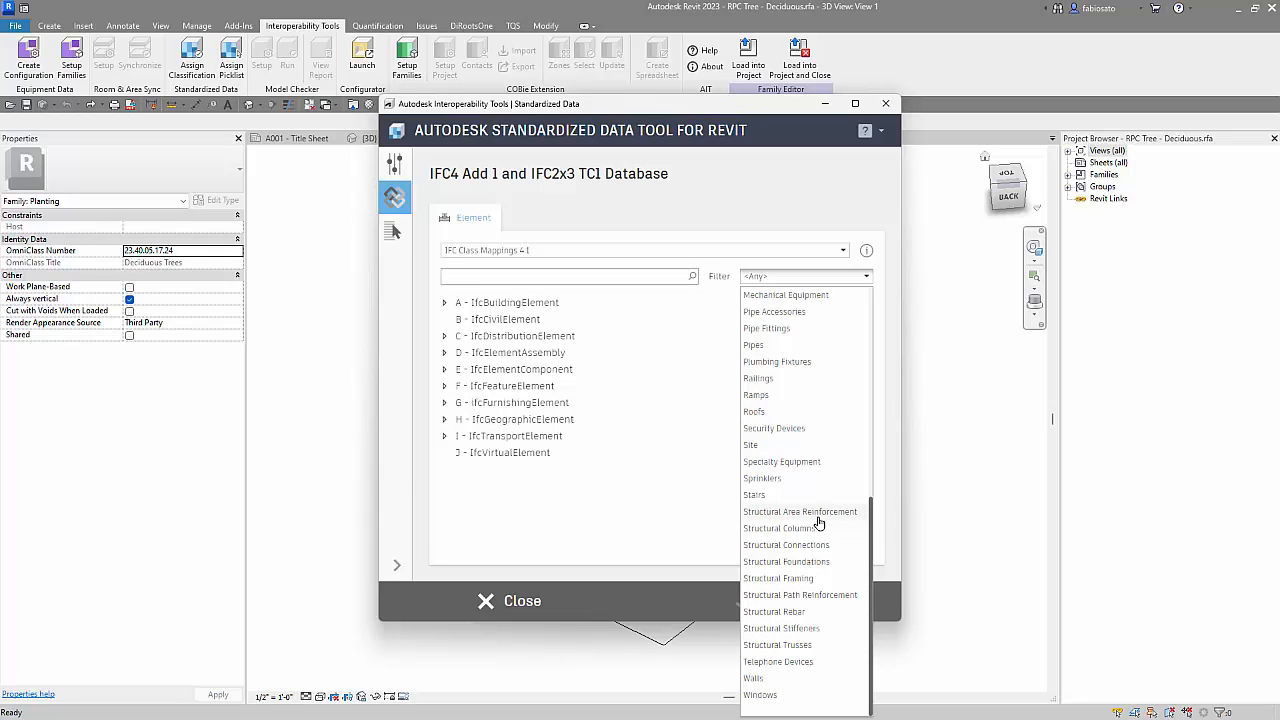
scroll(820, 519, up, 1)
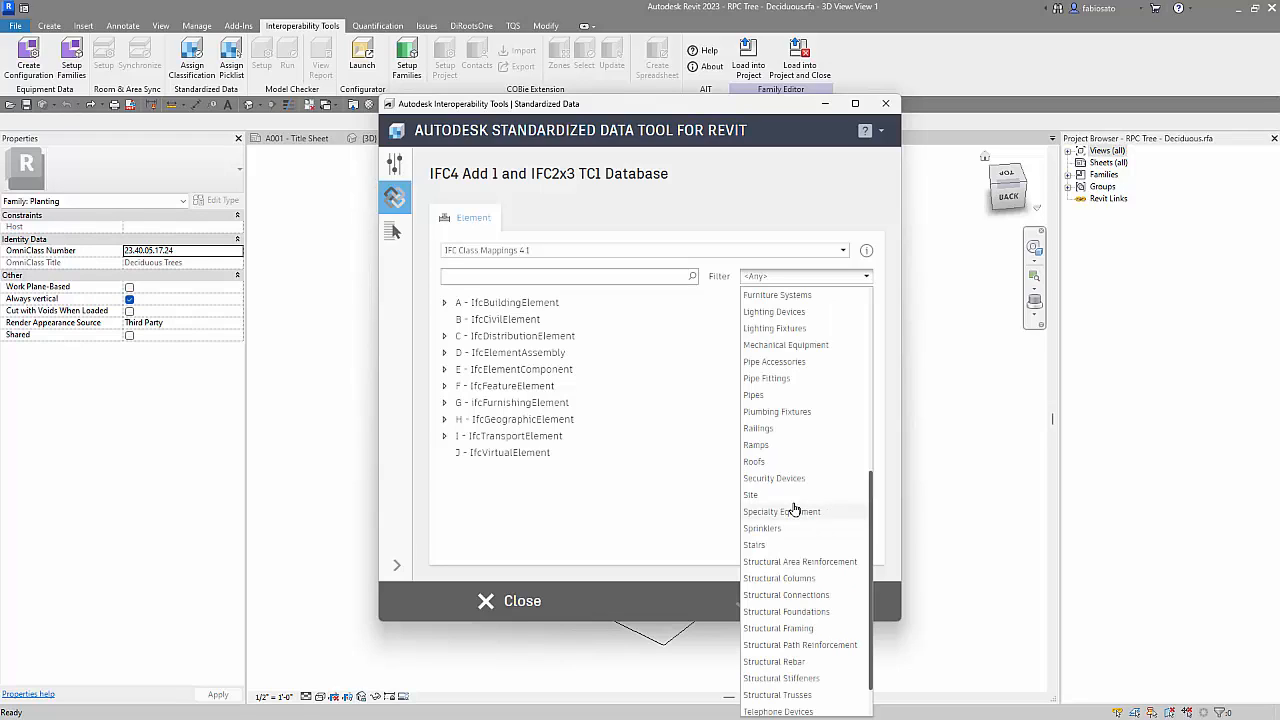
click(790, 495)
click(451, 303)
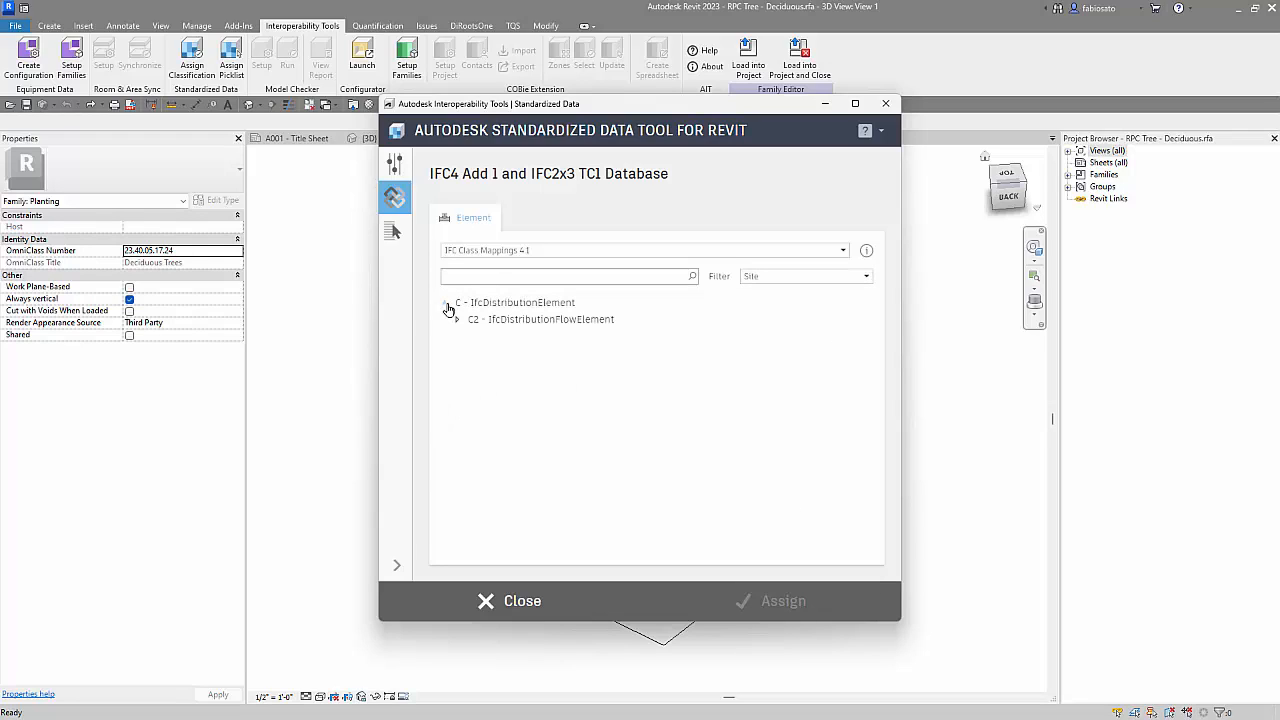
click(457, 319)
click(469, 337)
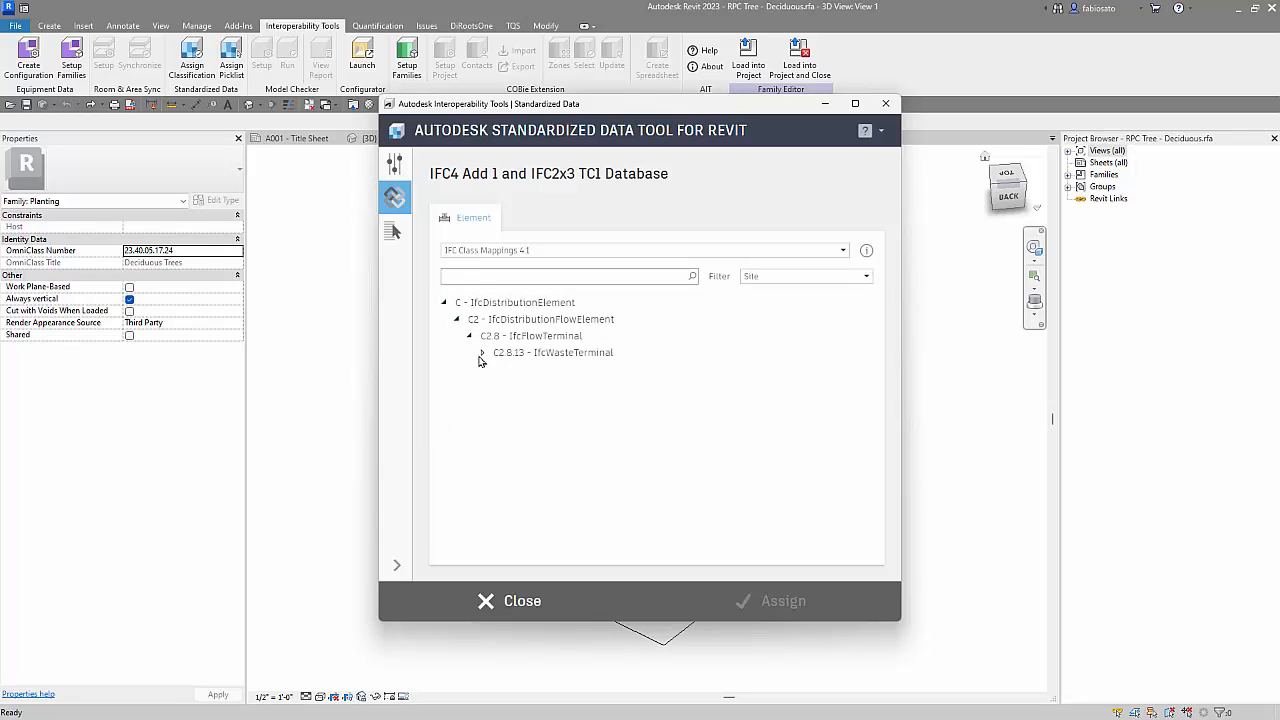
click(482, 352)
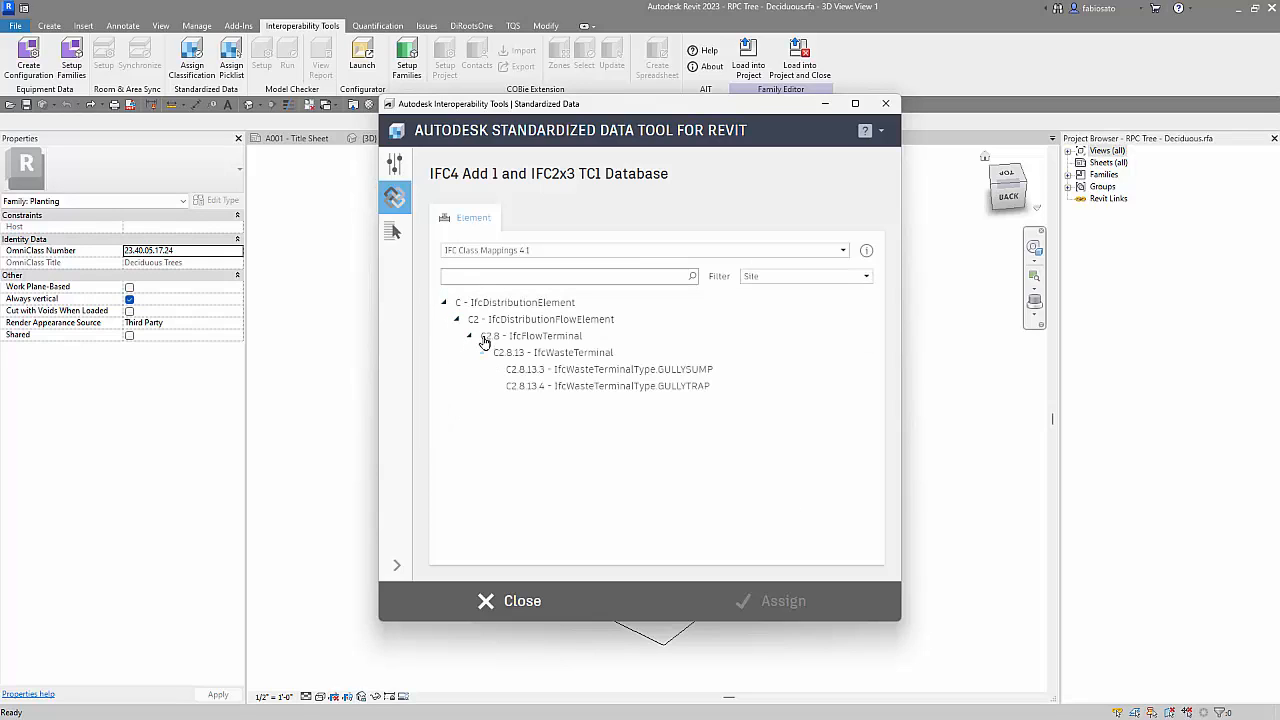
Reset the category filter to <Any> and search the IFC class mappings for "tree"
click(862, 277)
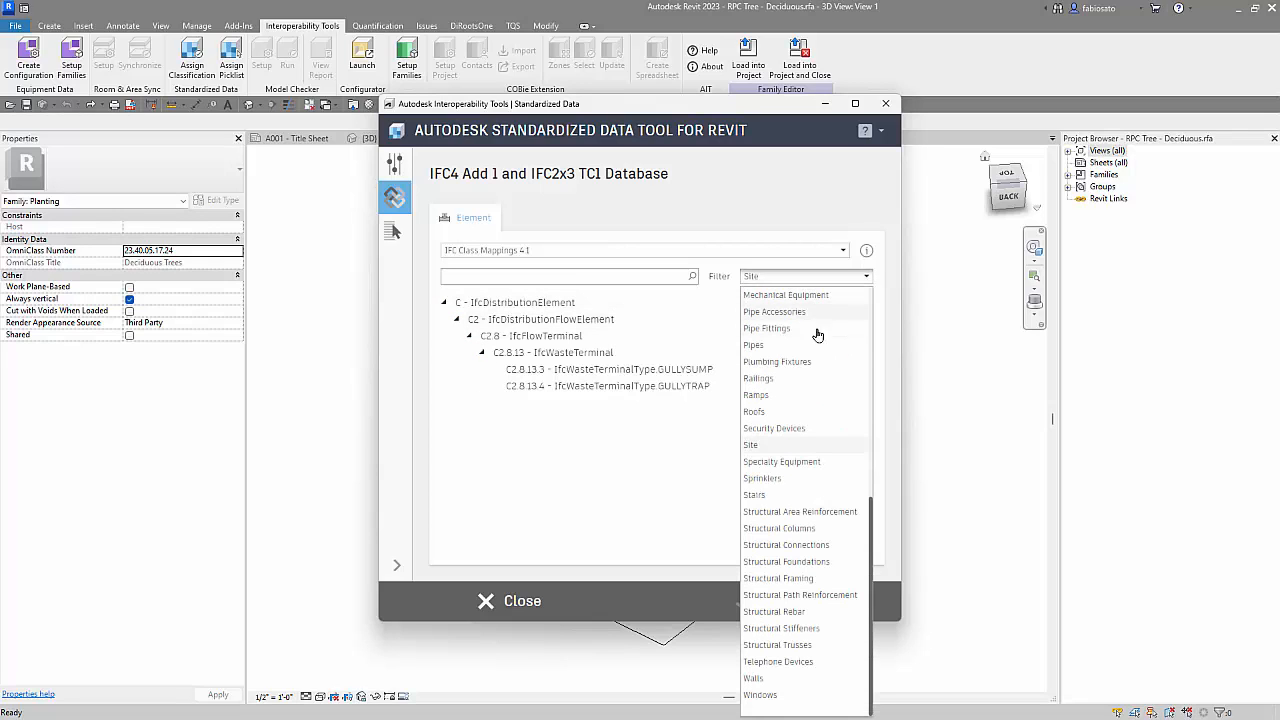
scroll(858, 318, up, 8)
click(795, 295)
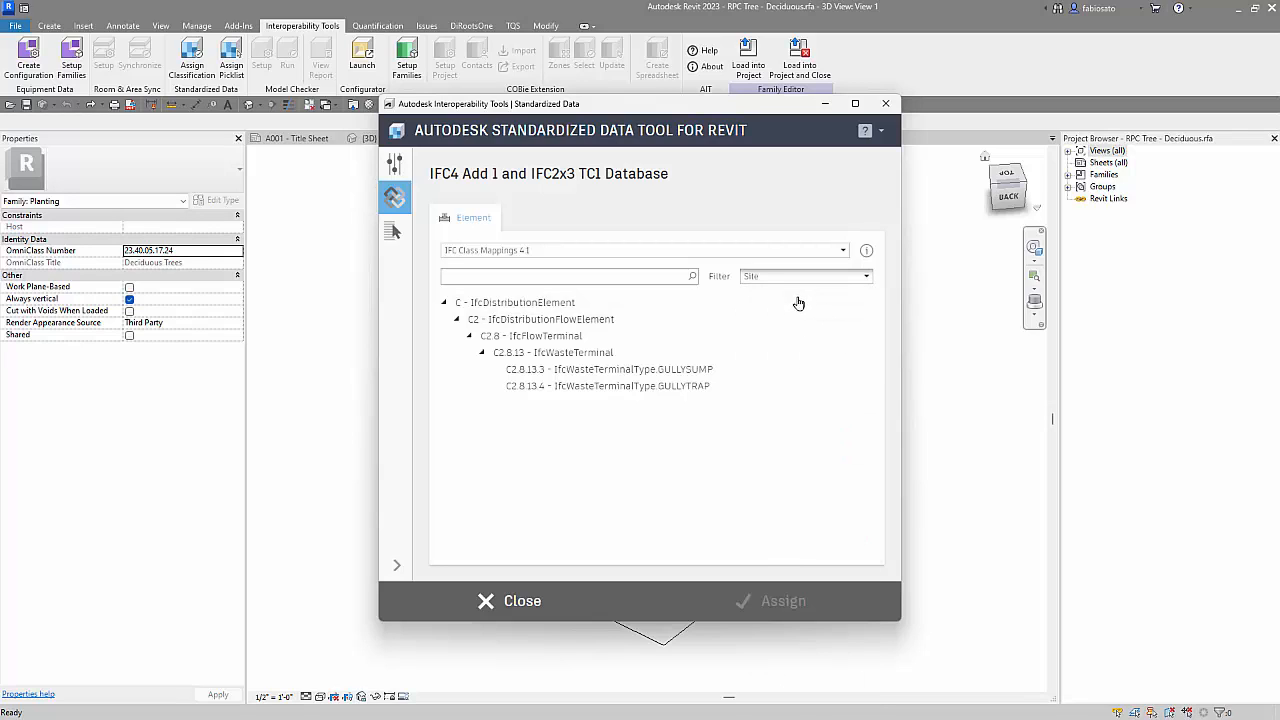
click(515, 277)
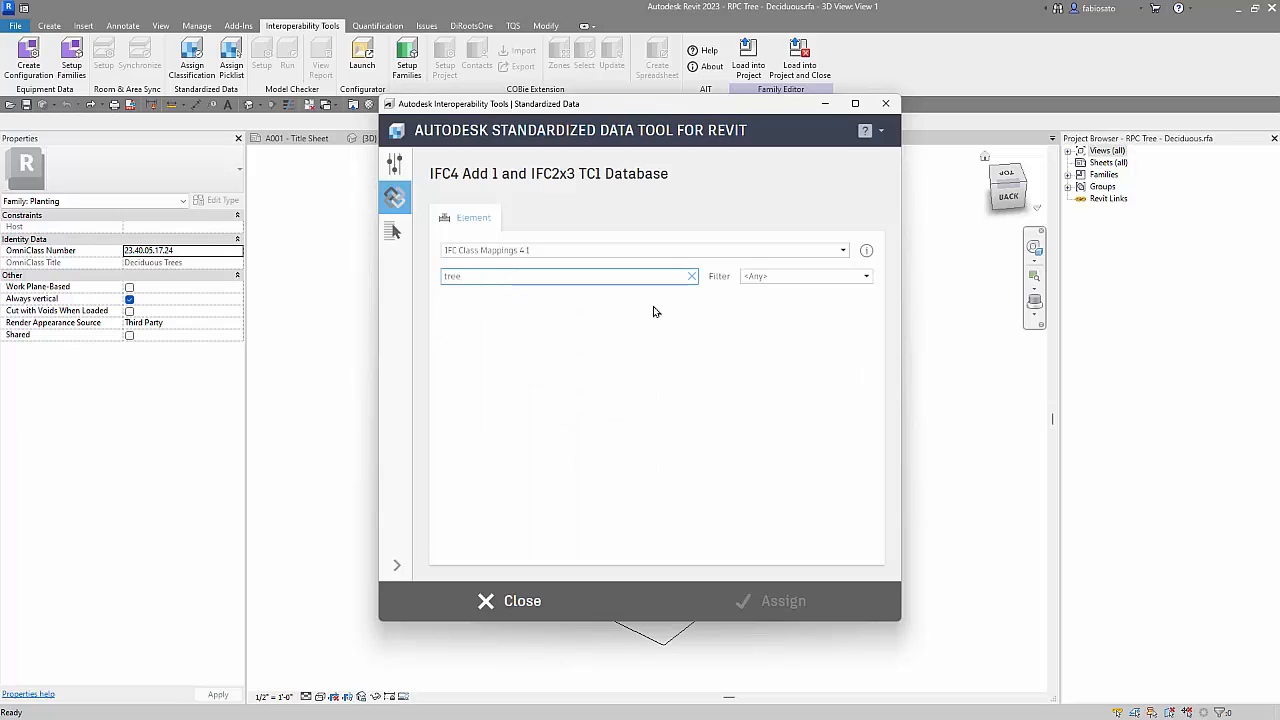
Clear the IFC class search and look through the filter's category list for one that suits the tree
drag(476, 281, 426, 290)
key(BackSpace)
click(799, 280)
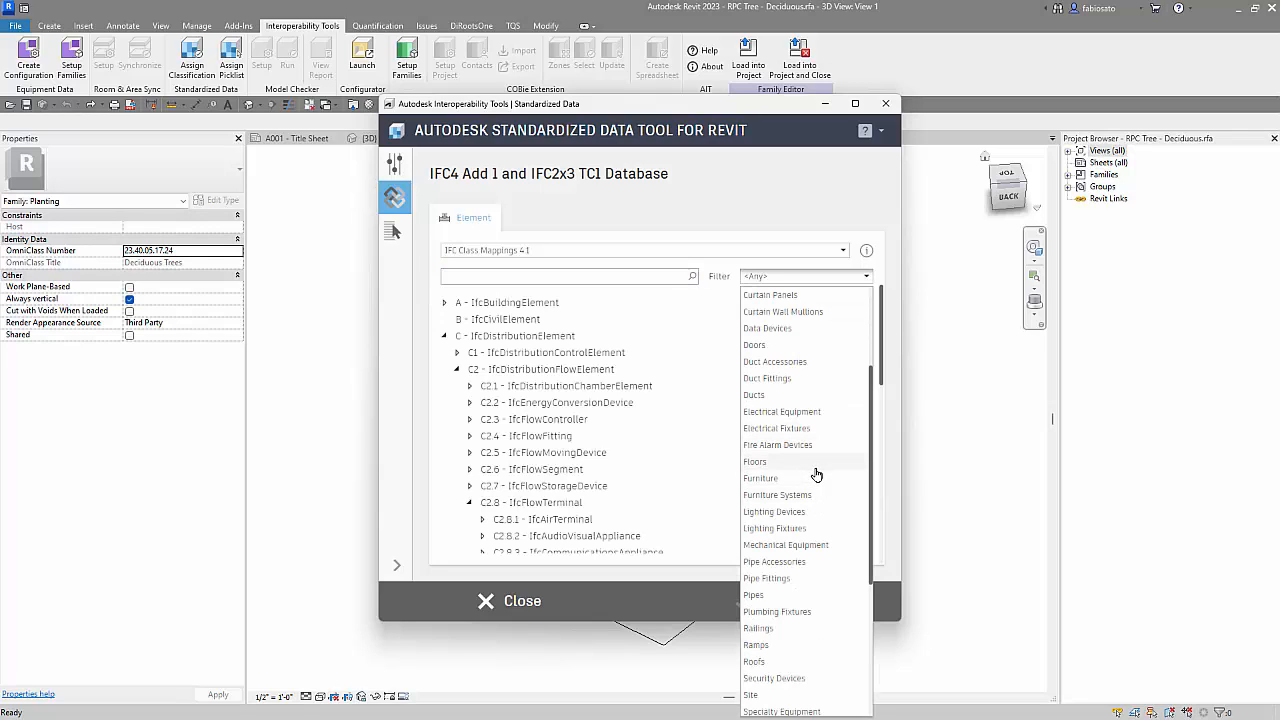
scroll(818, 510, down, 2)
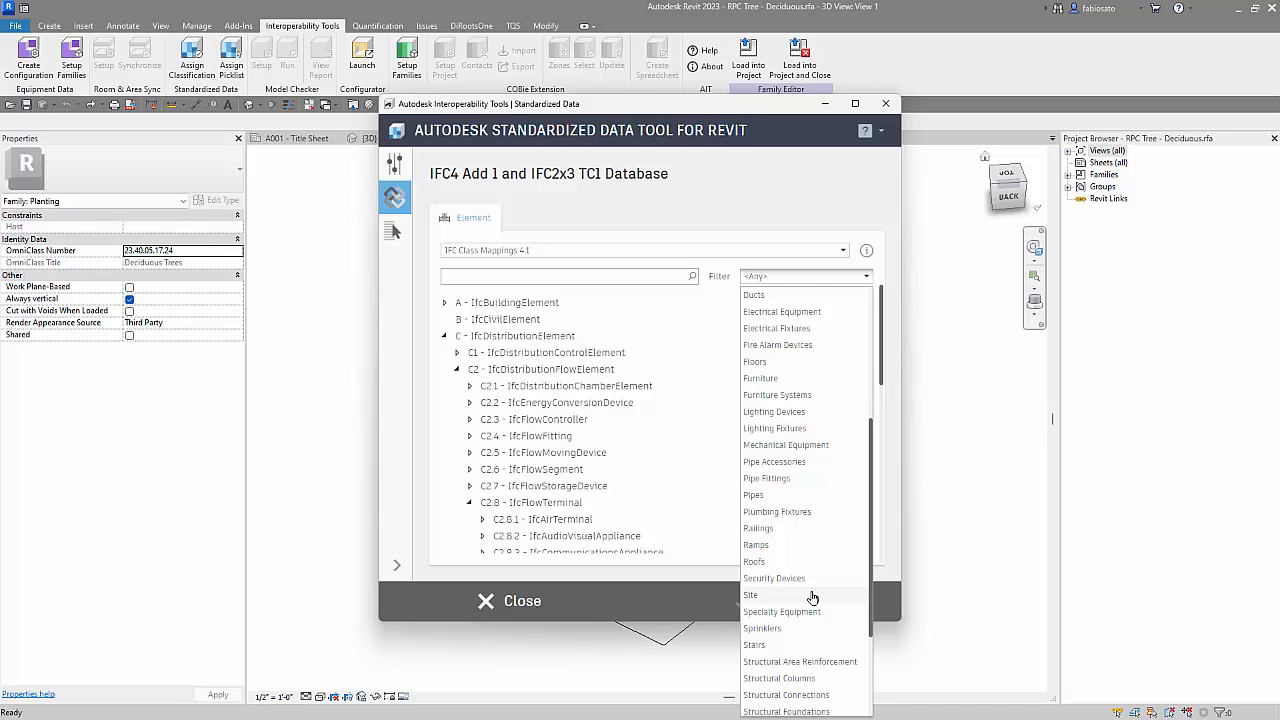
scroll(812, 597, down, 3)
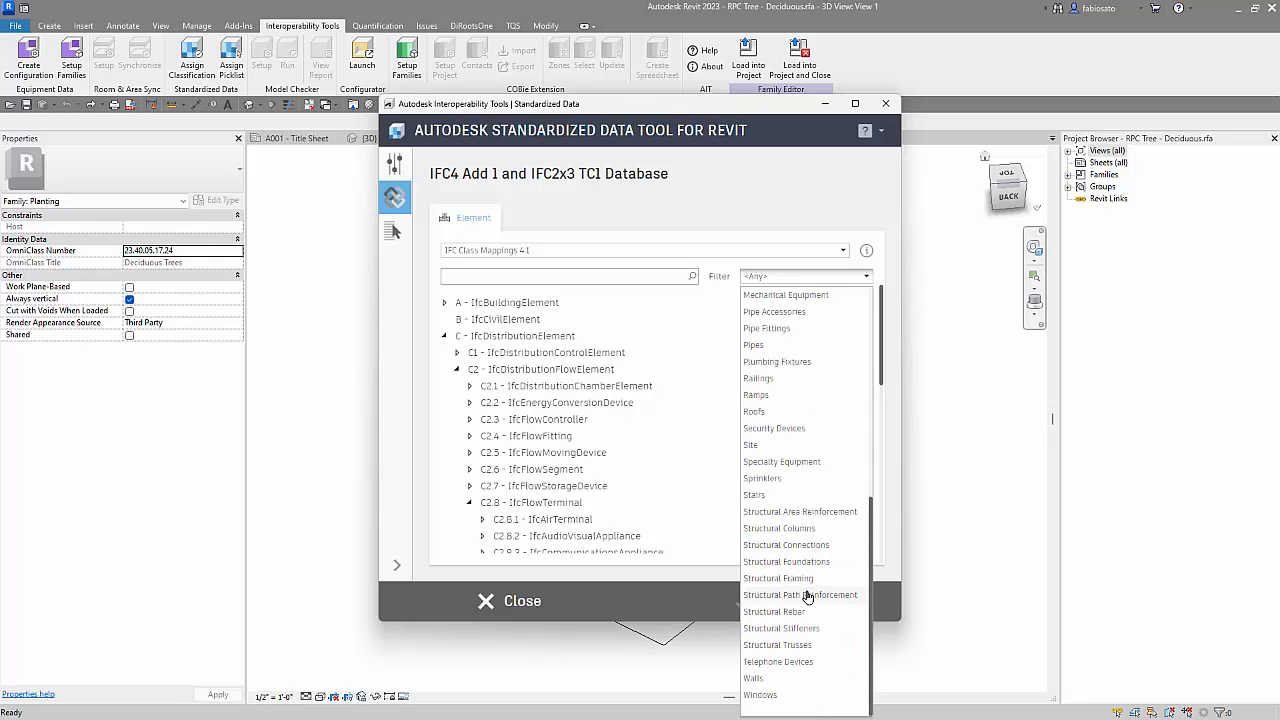
scroll(808, 597, up, 4)
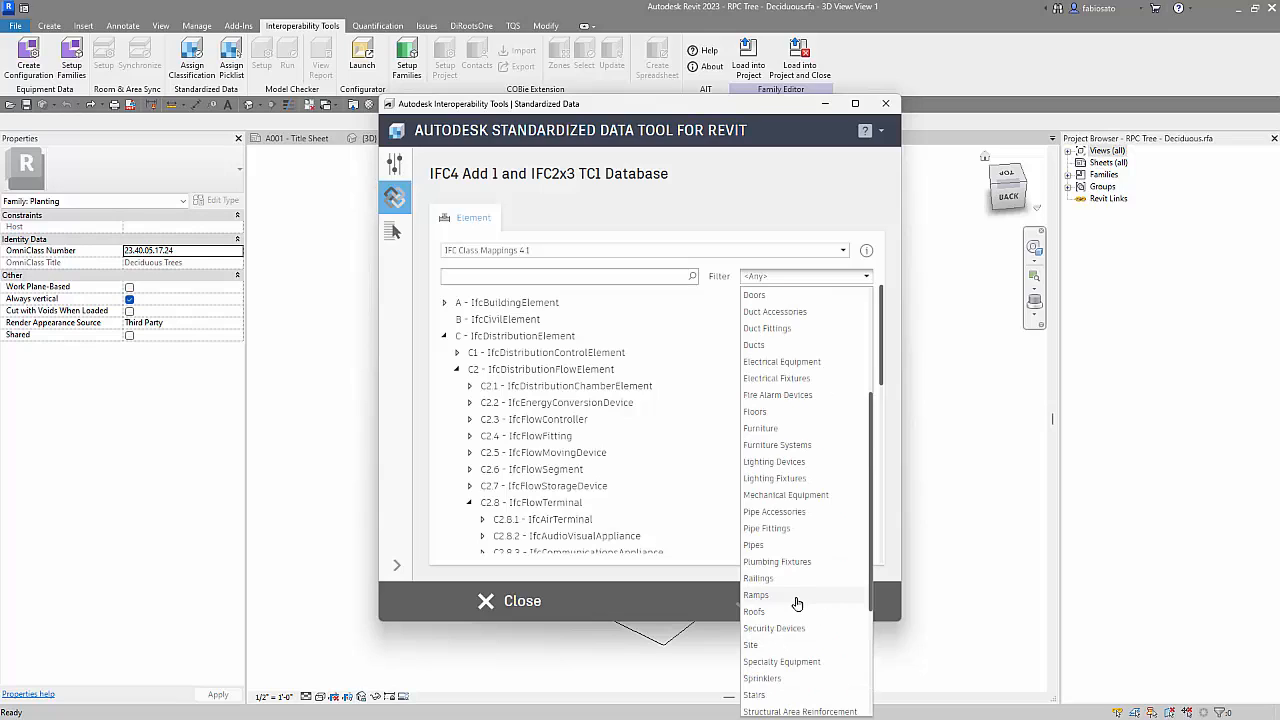
scroll(799, 608, down, 2)
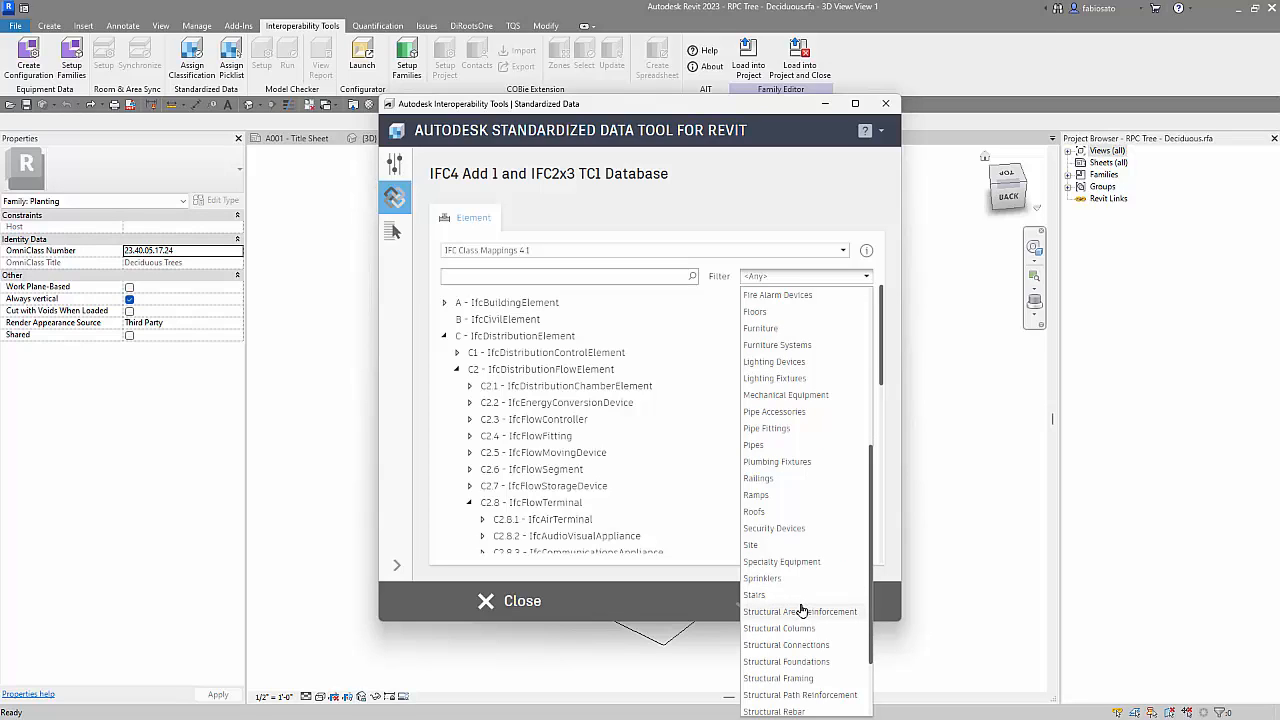
scroll(801, 609, up, 1)
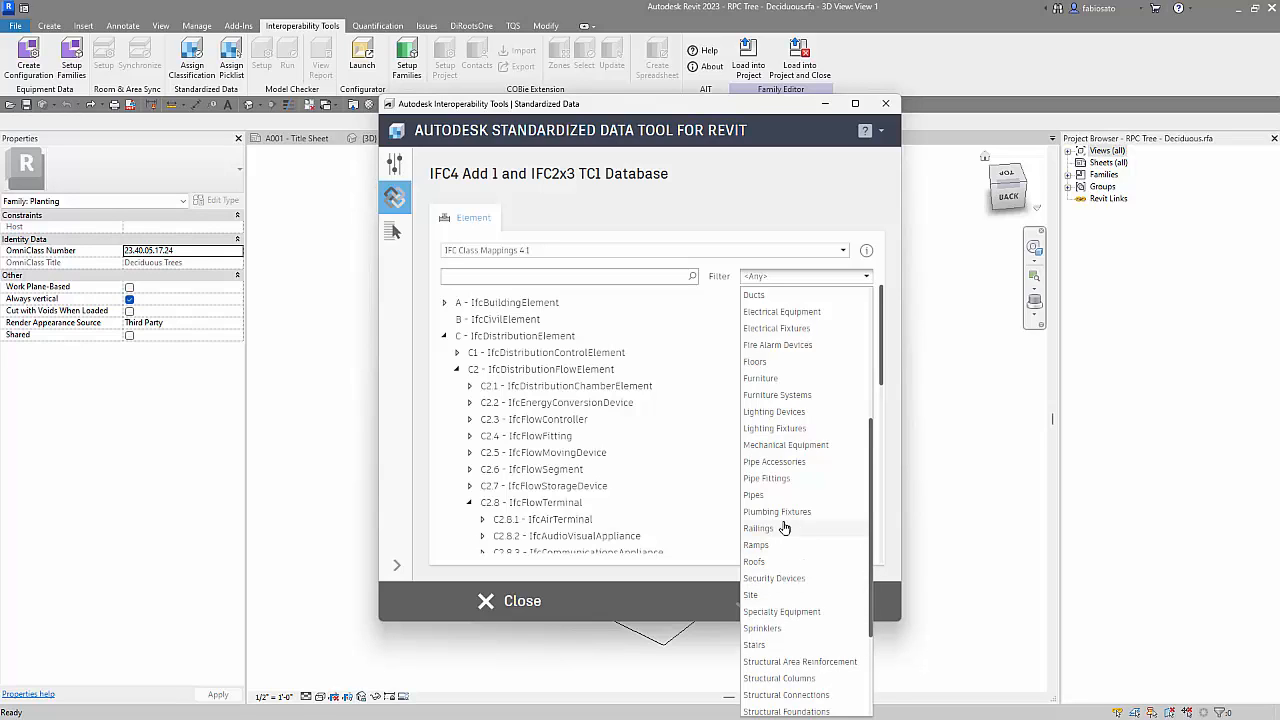
scroll(785, 515, up, 5)
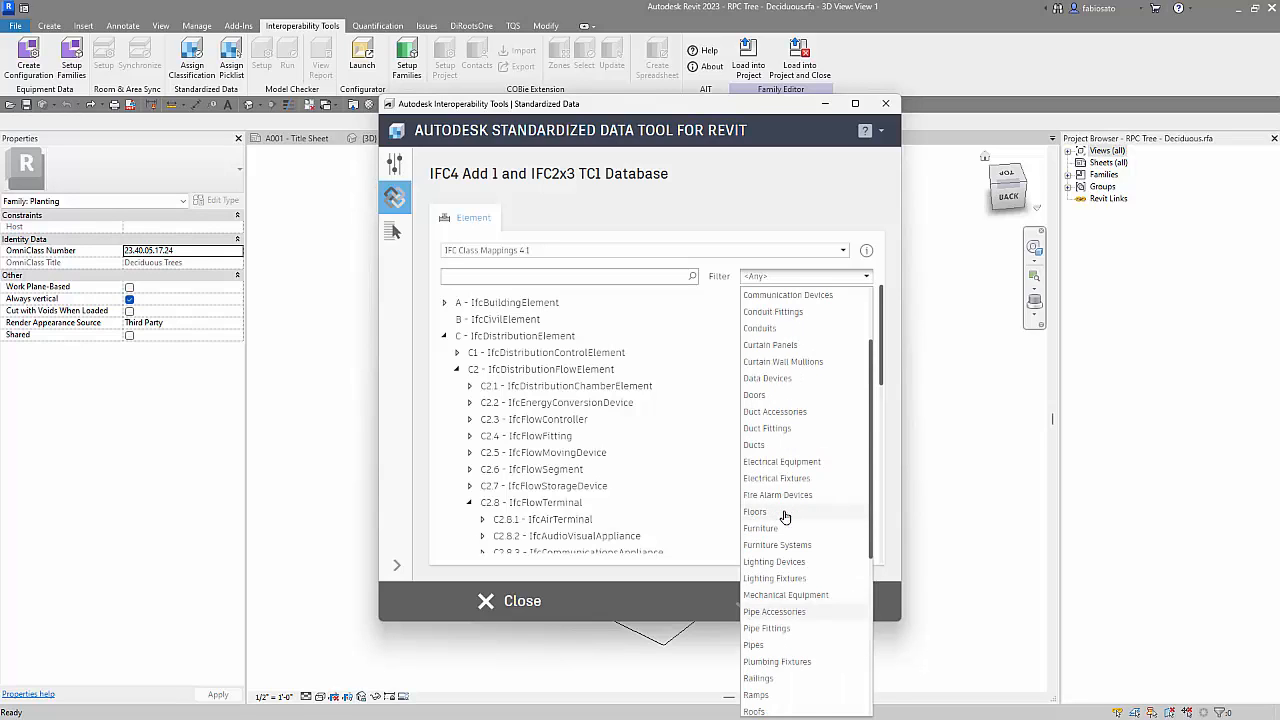
click(552, 274)
Switch the class mappings to IFC Class Mappings - 2X3 TC1 and back to IFC Class Mappings 4.1
click(579, 250)
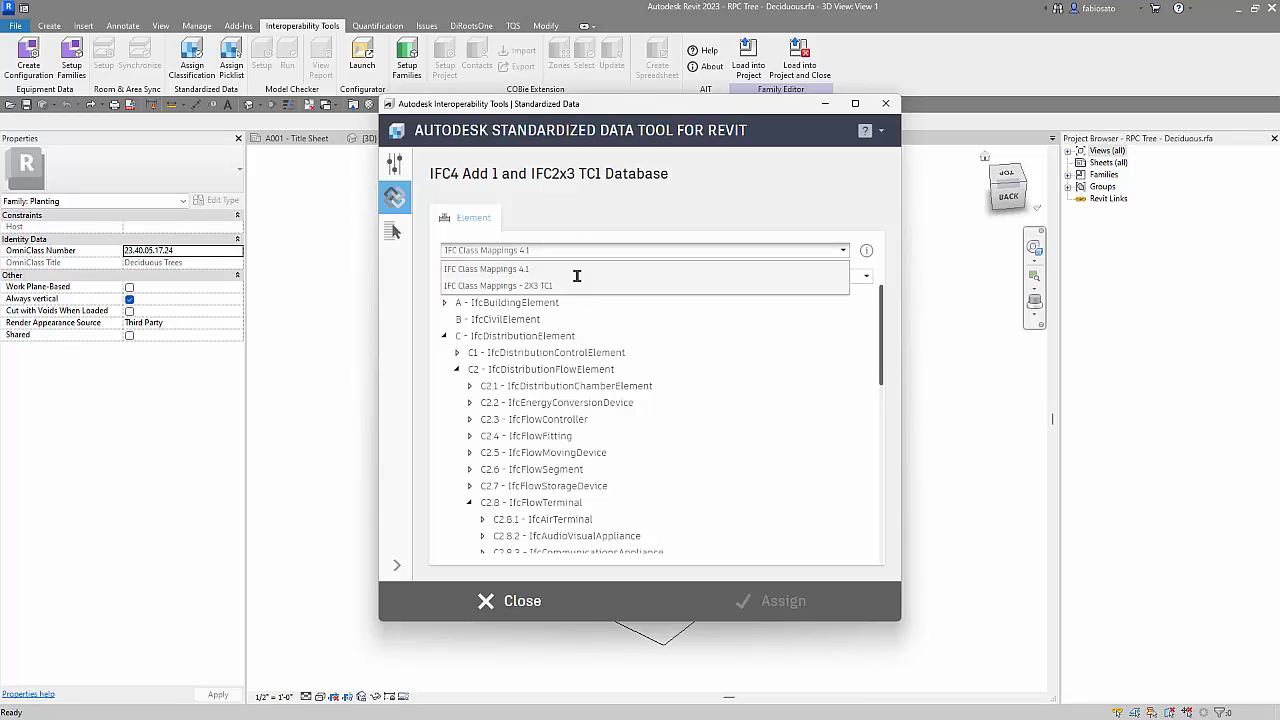
click(575, 284)
click(586, 254)
click(577, 268)
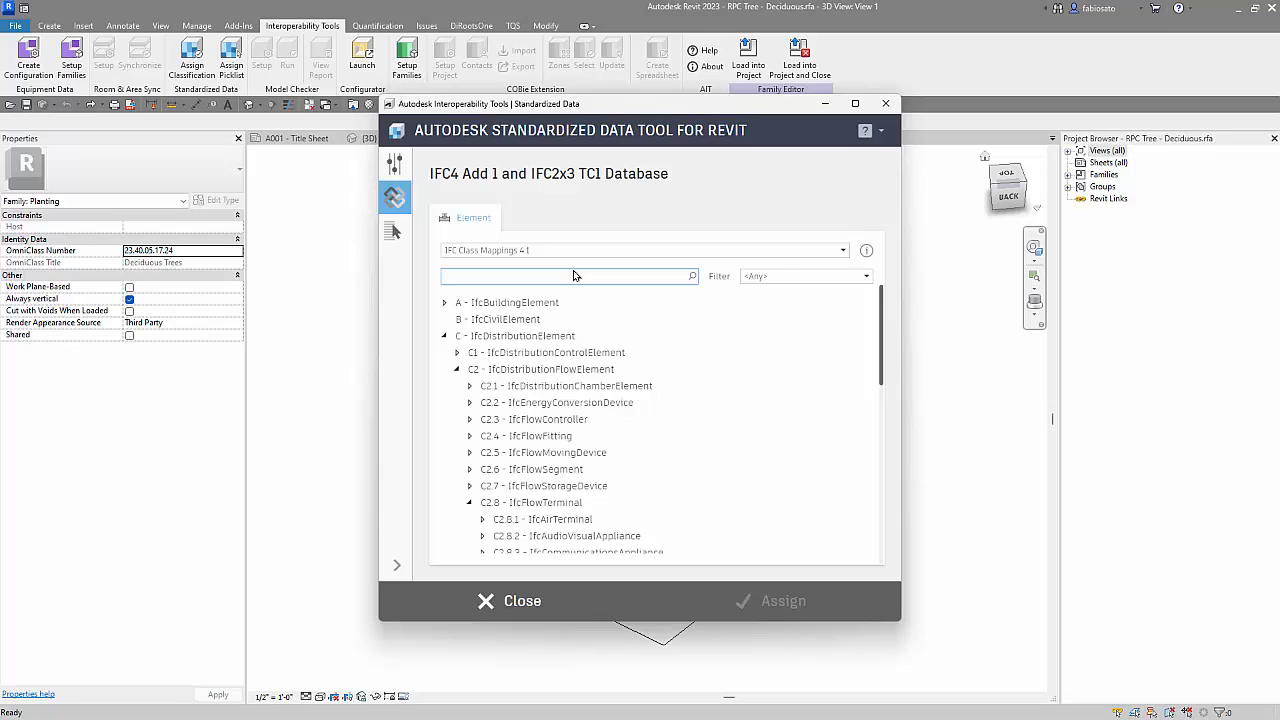
Assign the A2 - IfcBuildingElementProxy class under IfcBuildingElement to the tree family
click(445, 303)
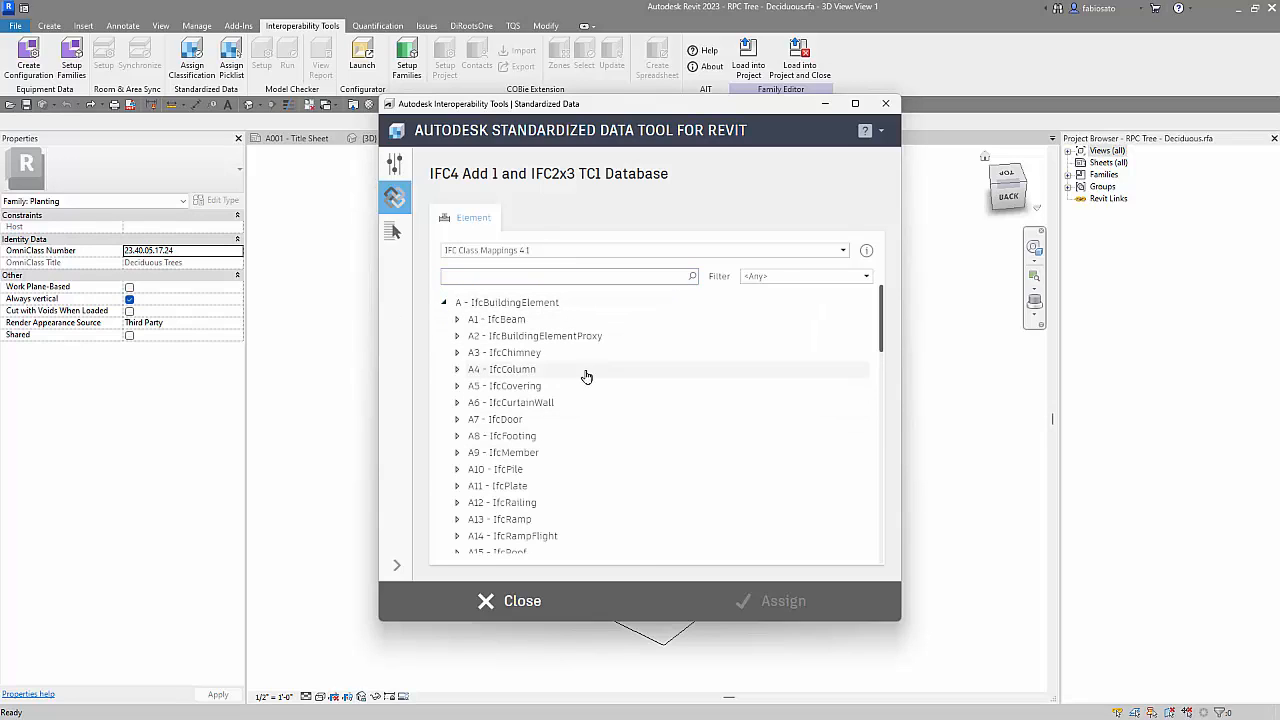
click(466, 337)
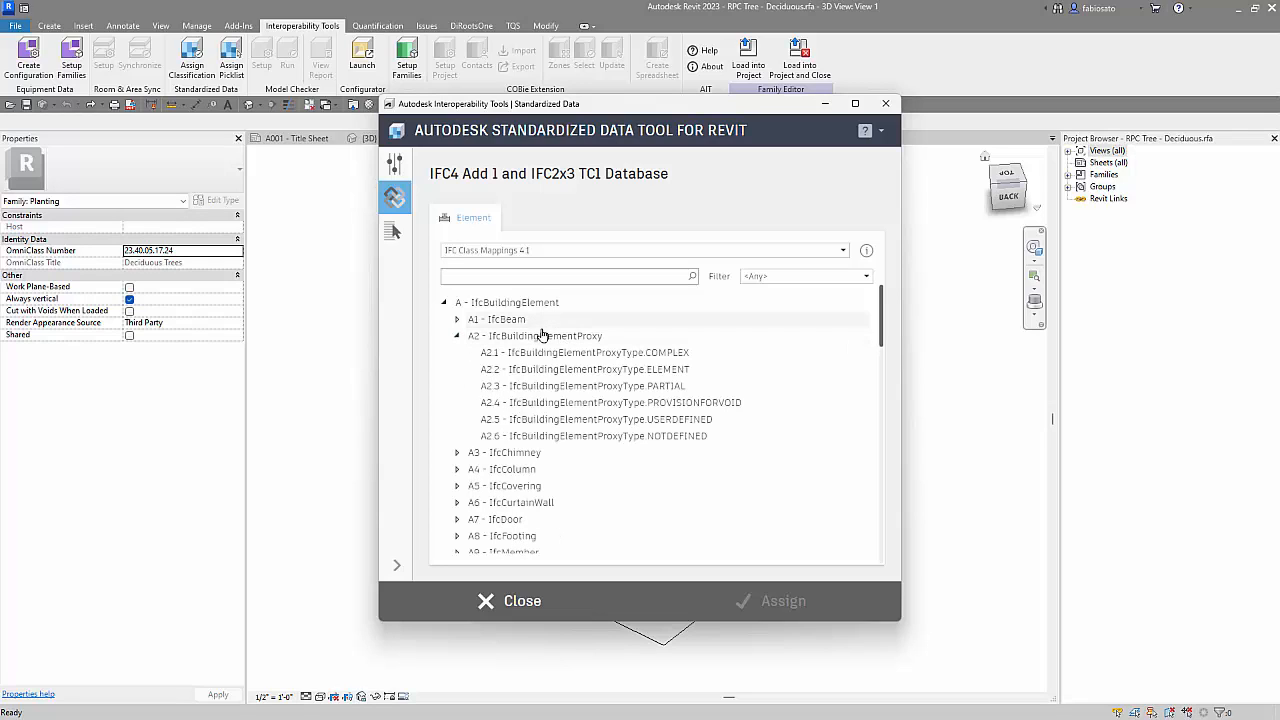
click(543, 337)
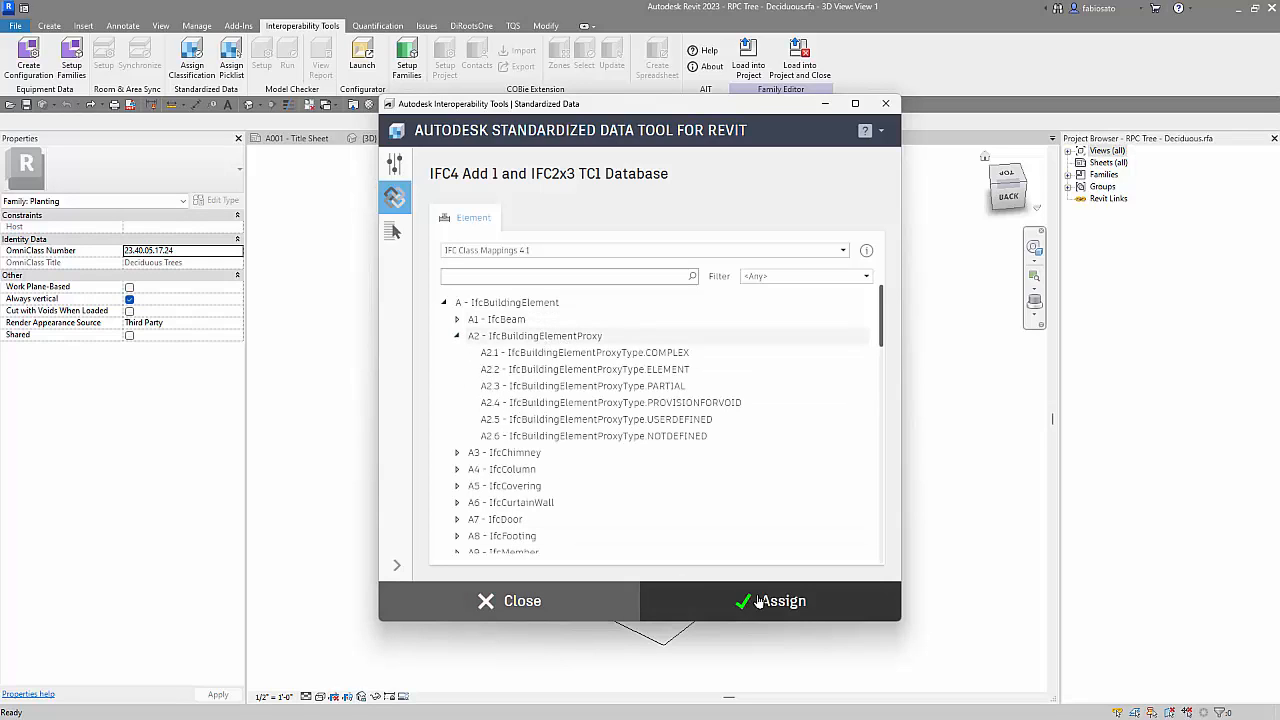
click(760, 600)
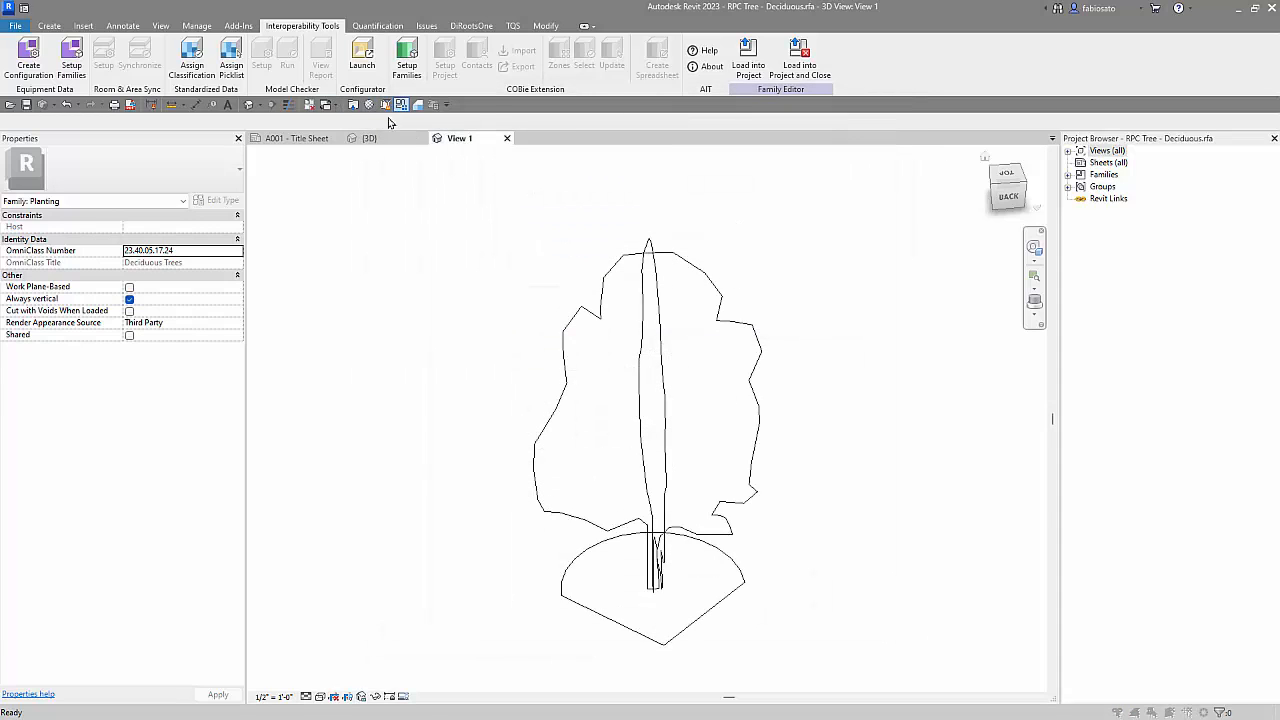
Check the IfcExportAs parameter and its value in the tree's Family Types, and close the dialog
click(400, 104)
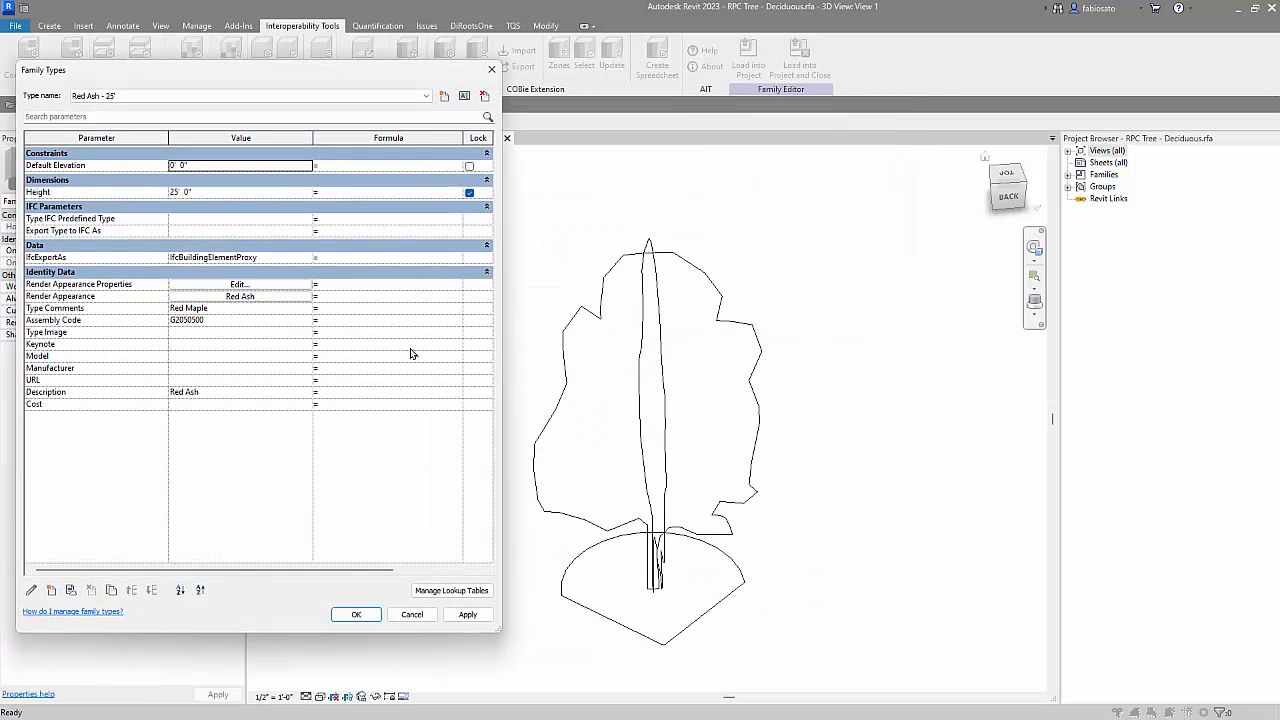
click(88, 260)
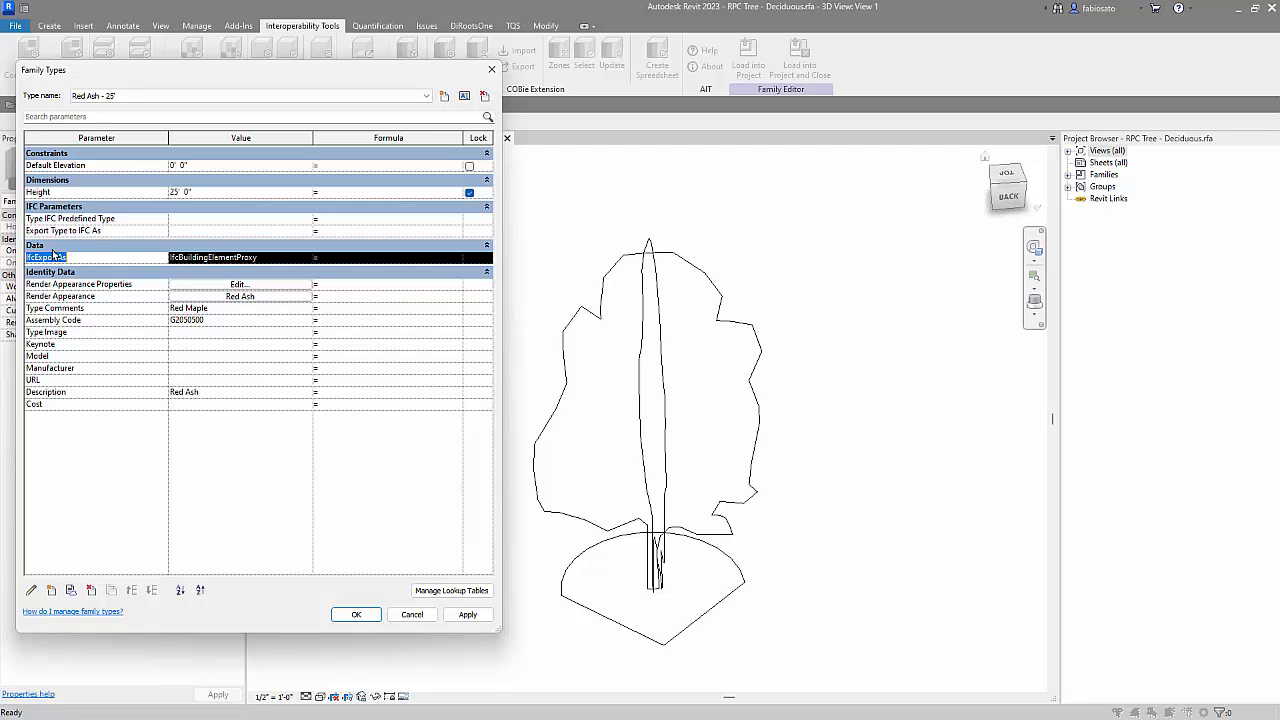
click(268, 259)
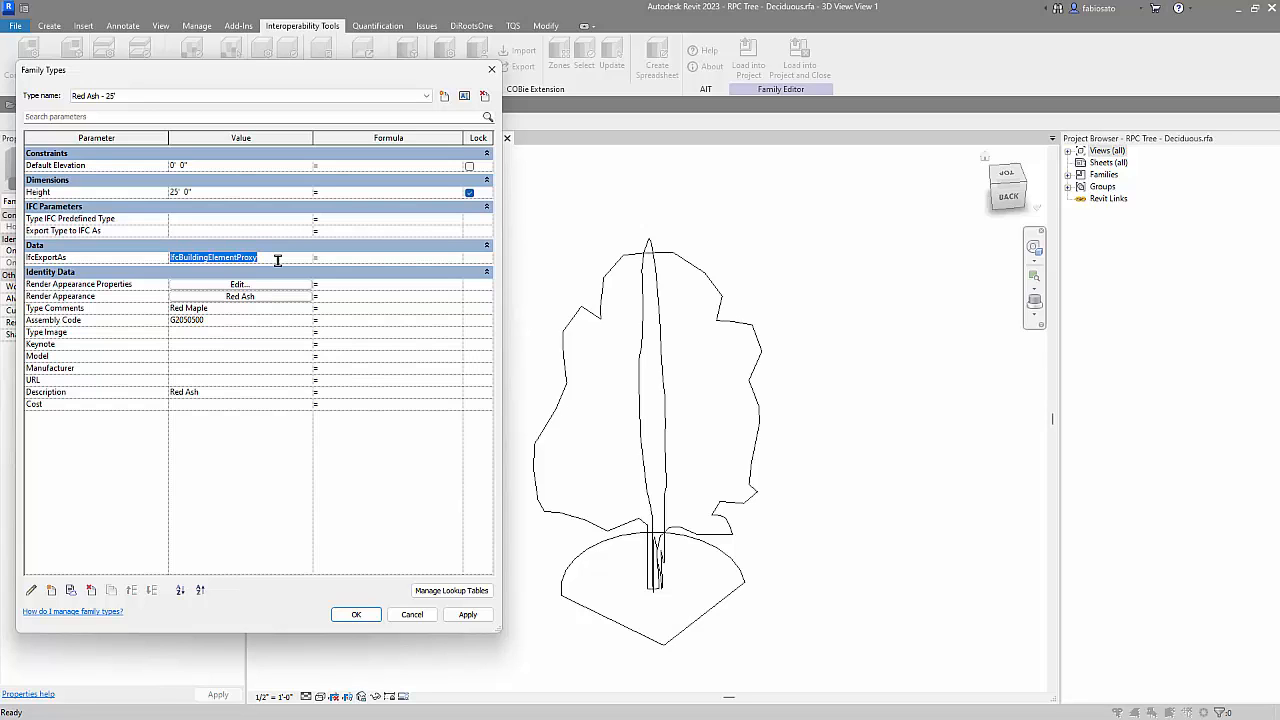
click(491, 69)
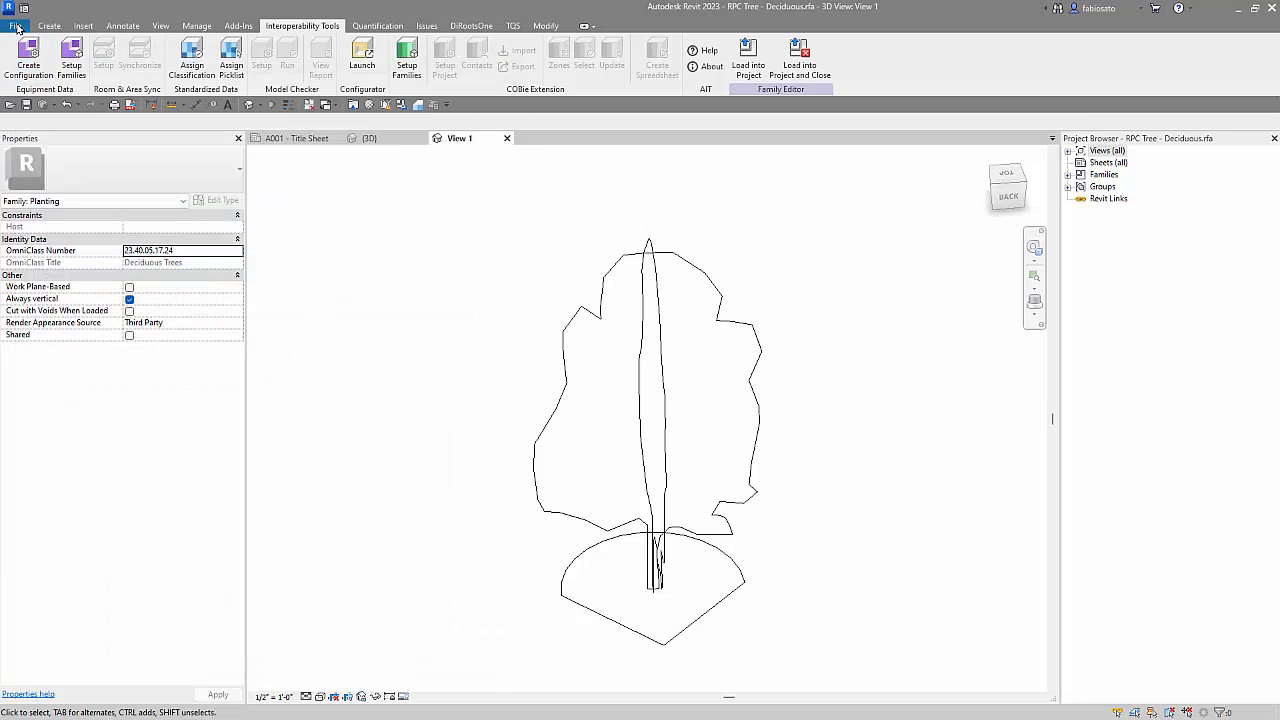
Return to the project's title sheet, check how the Planting category is mapped in the IFC export classes, and close the dialog
click(299, 139)
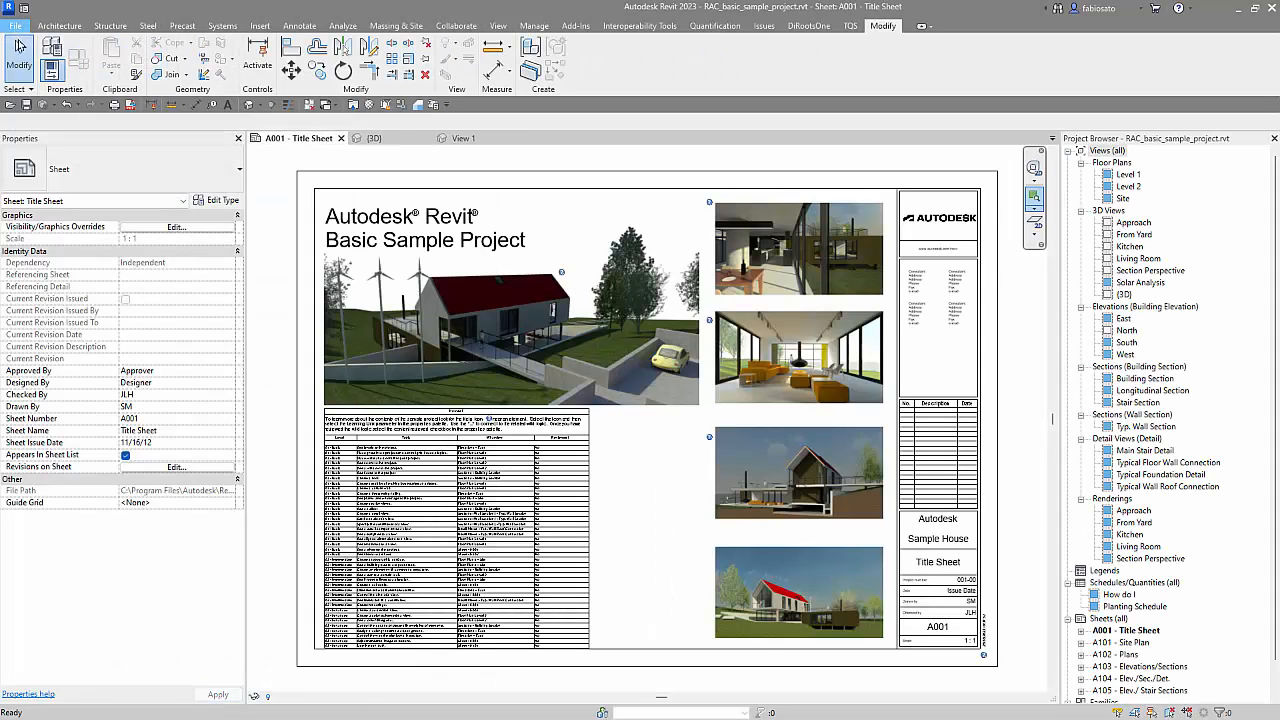
click(15, 25)
mouse_move(80, 219)
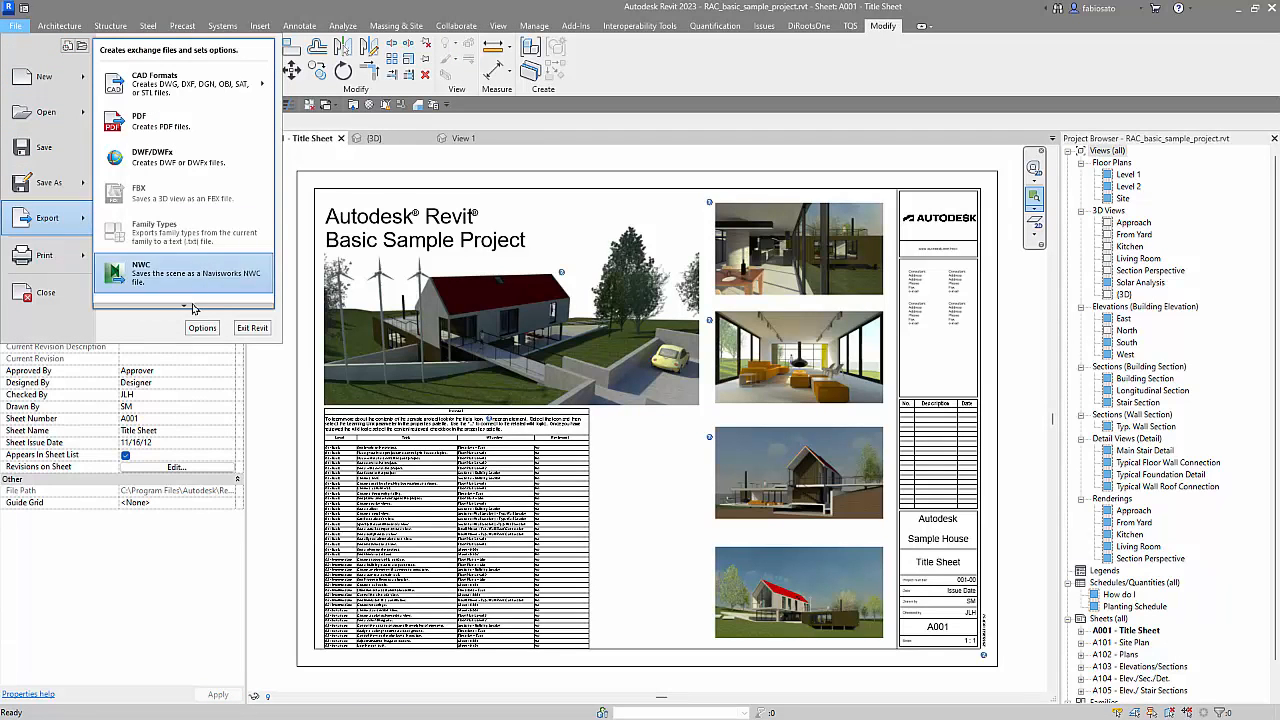
scroll(198, 300, down, 3)
mouse_move(266, 296)
click(310, 317)
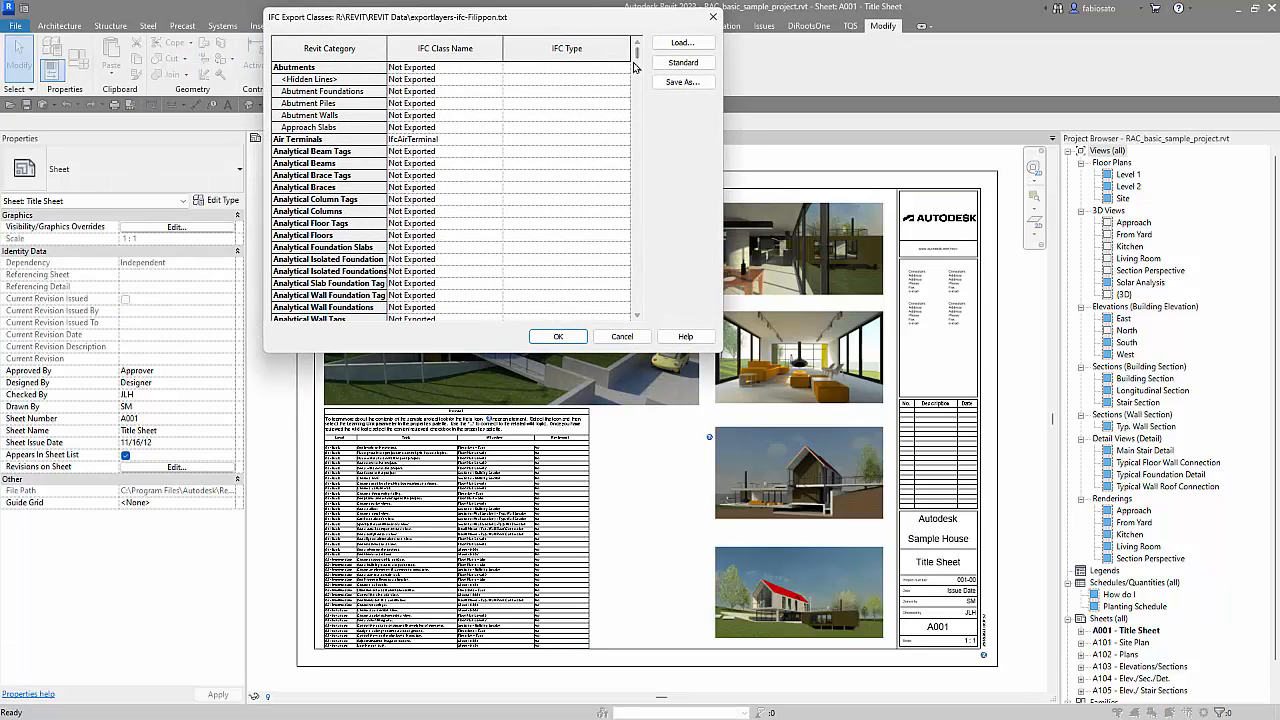
drag(636, 57, 639, 222)
scroll(490, 268, down, 4)
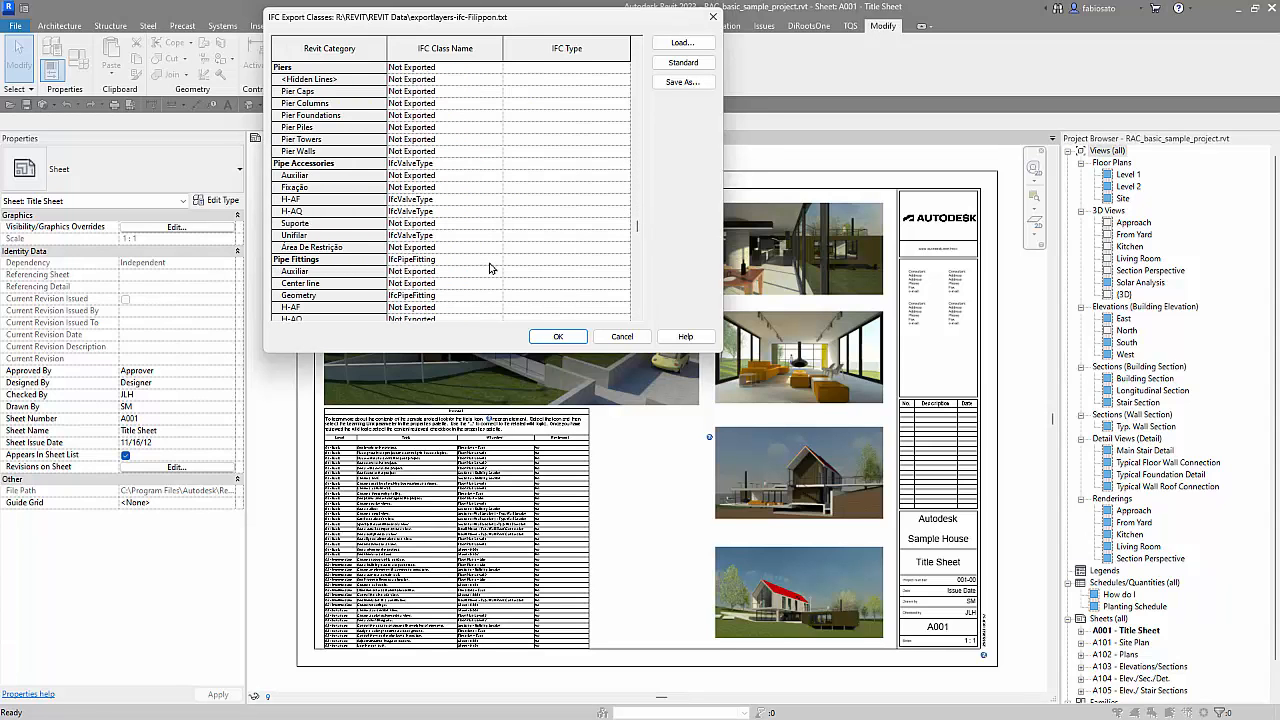
scroll(490, 268, down, 6)
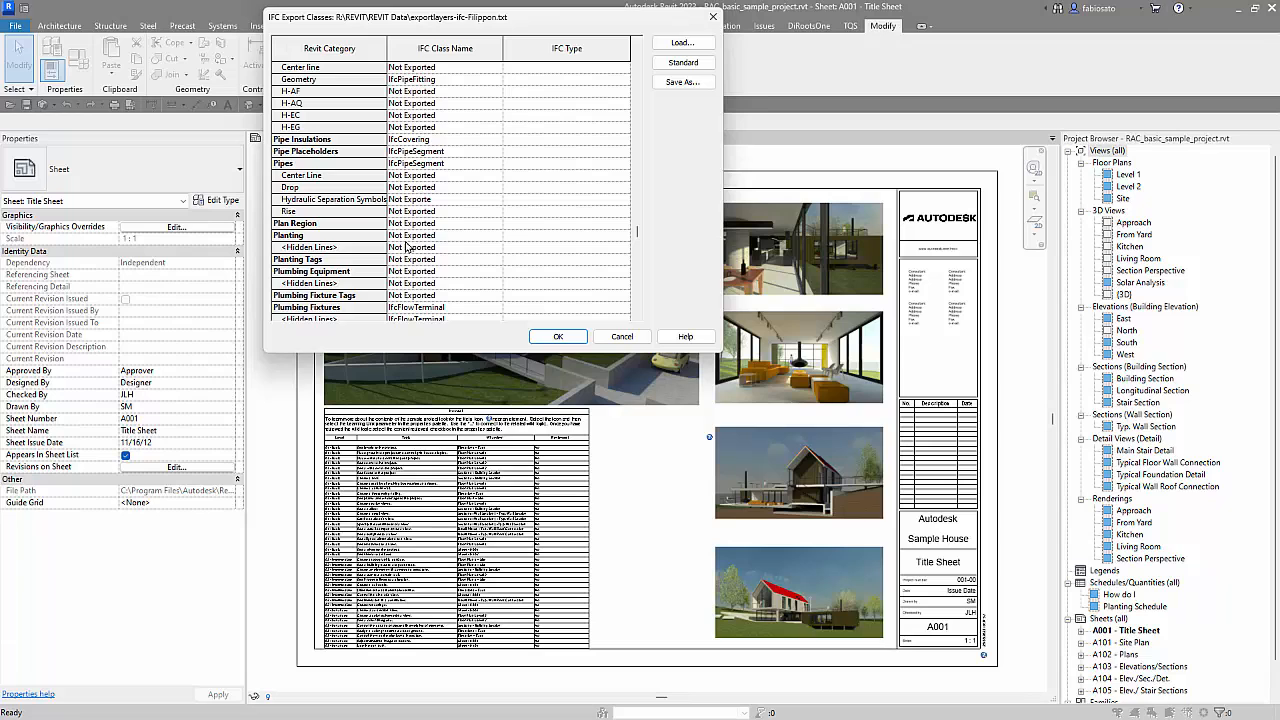
click(711, 18)
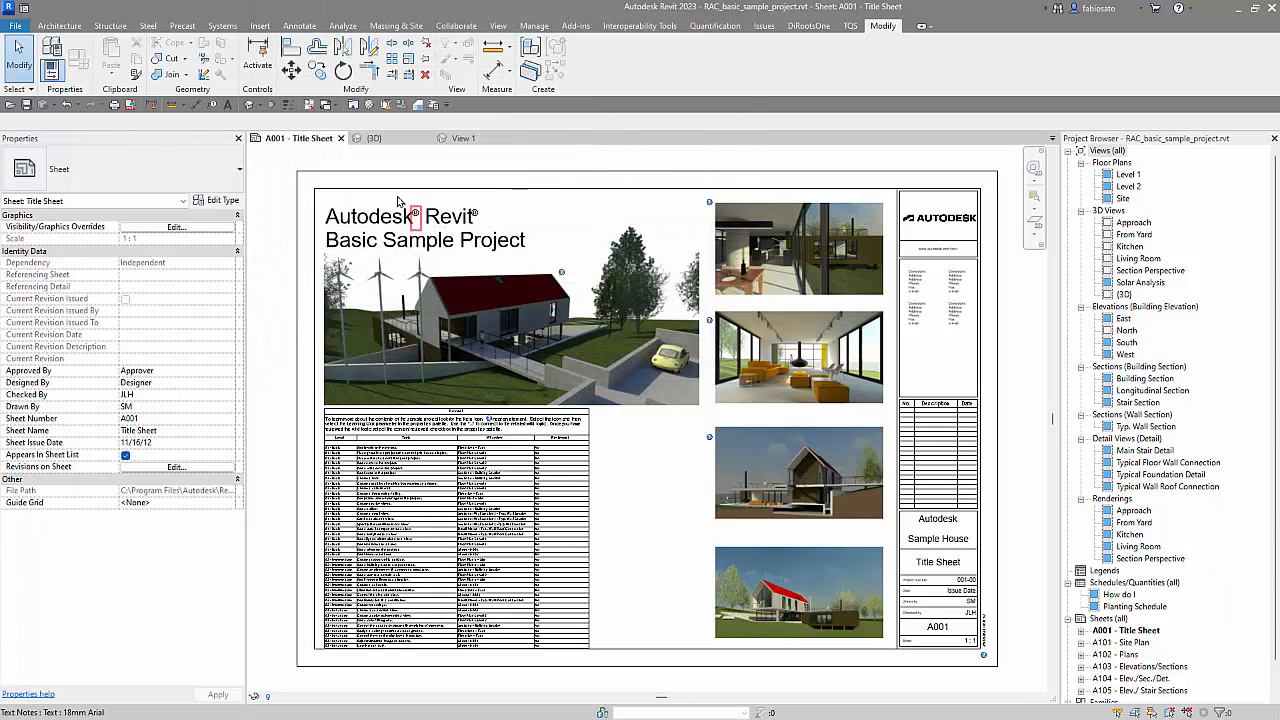
Go back to the tree family by way of the project's 3D view and re-examine the IfcExportAs name and value in Family Types
click(398, 143)
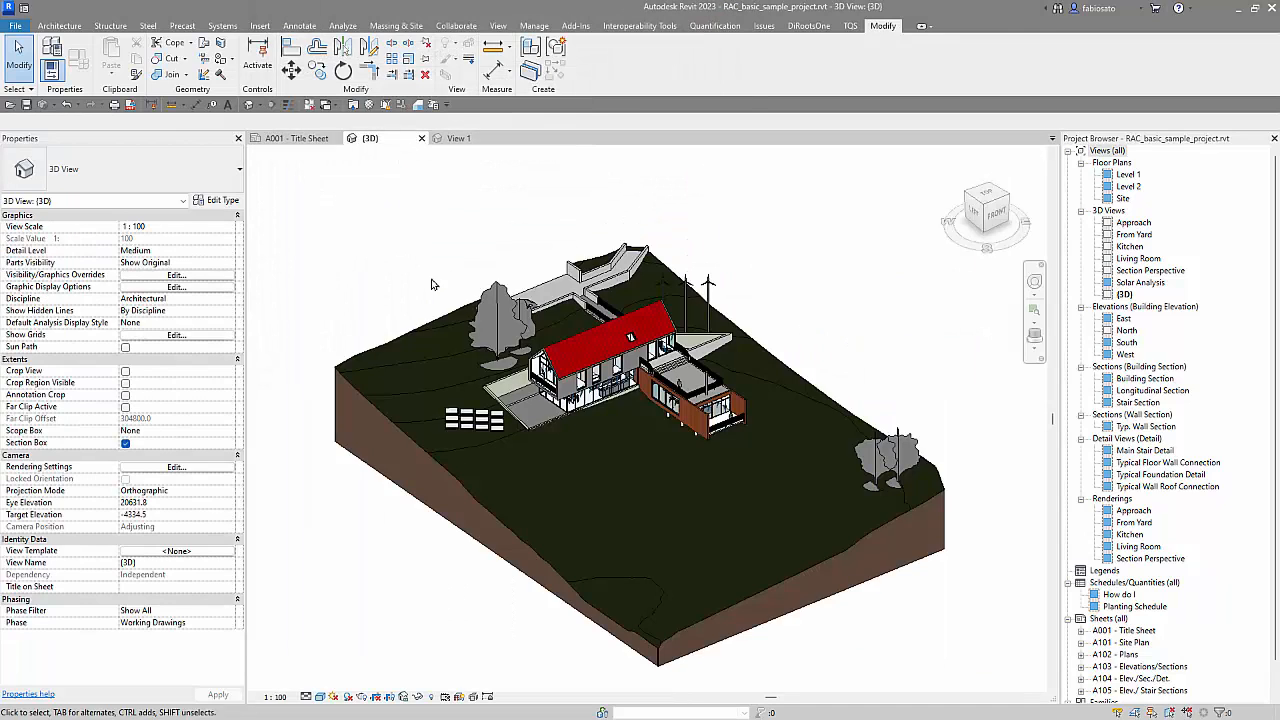
click(483, 313)
click(458, 138)
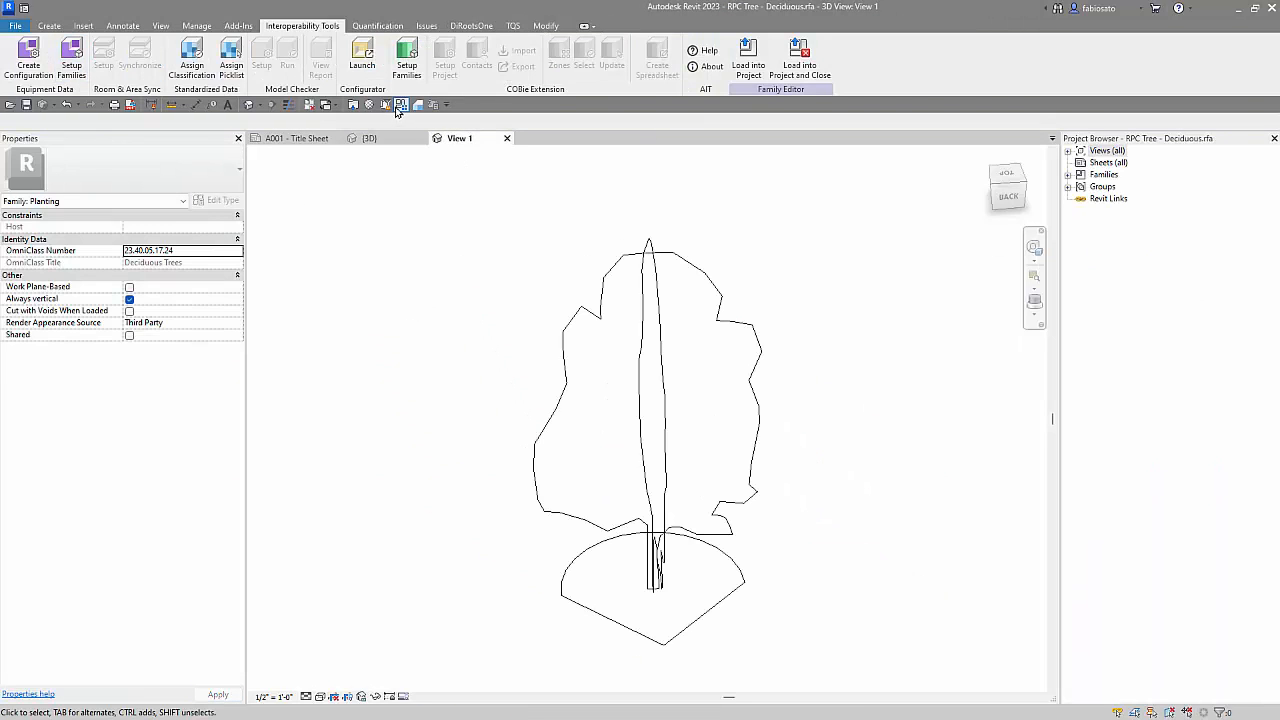
click(401, 104)
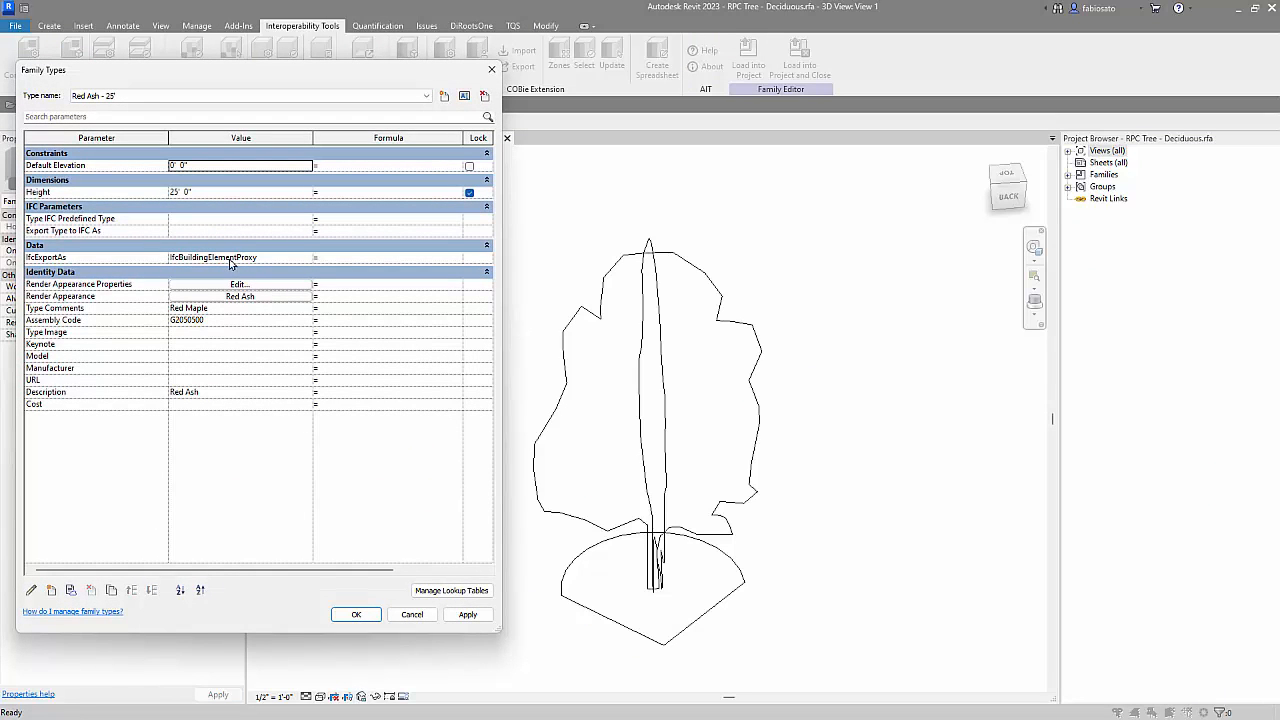
click(283, 260)
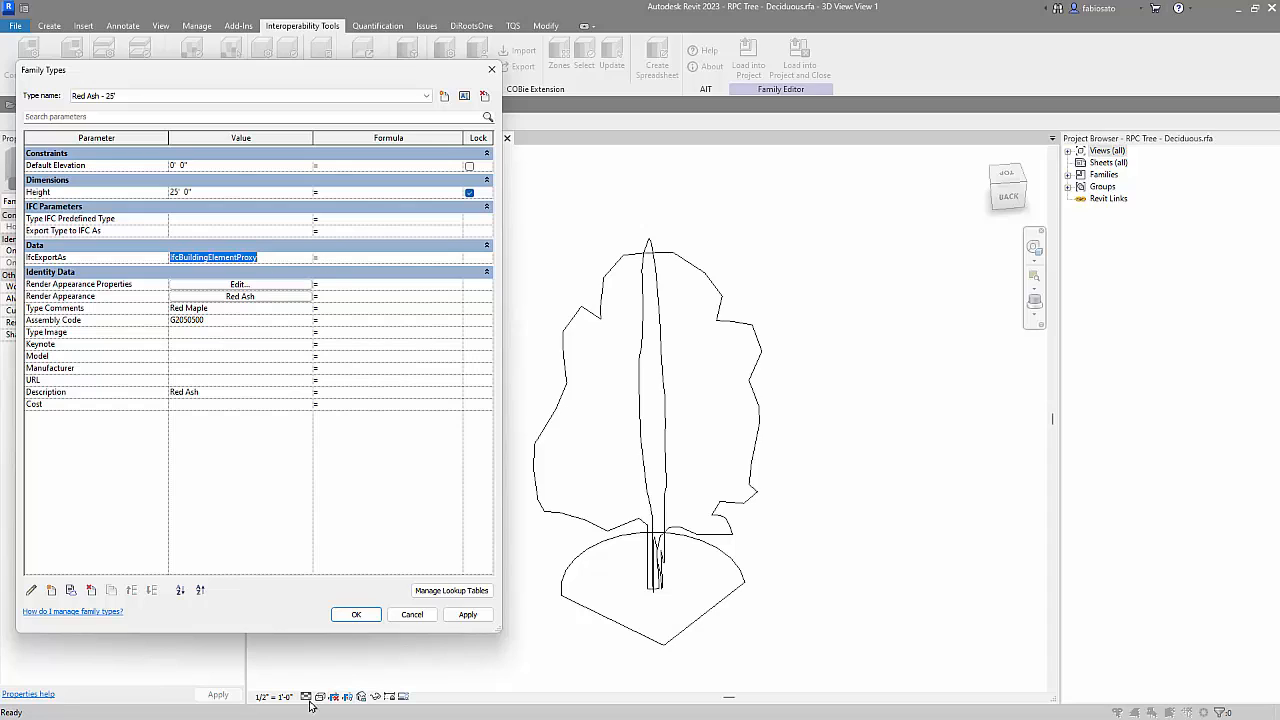
click(411, 620)
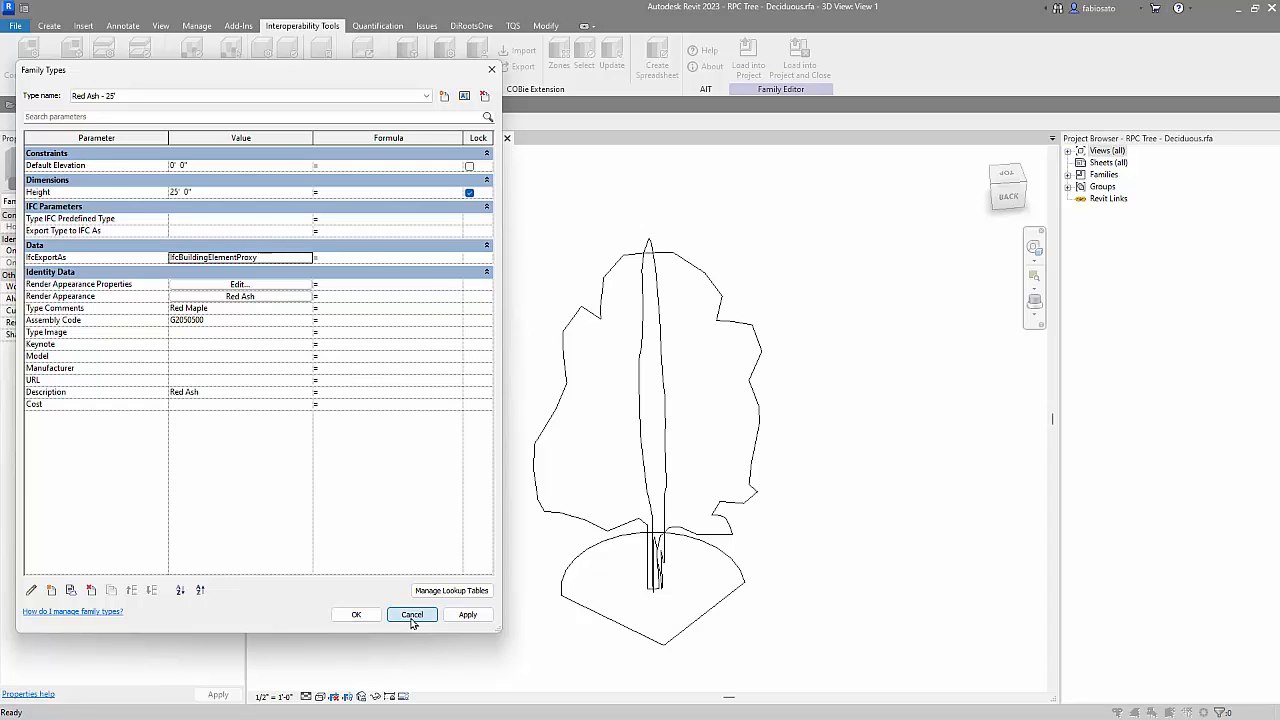
click(100, 257)
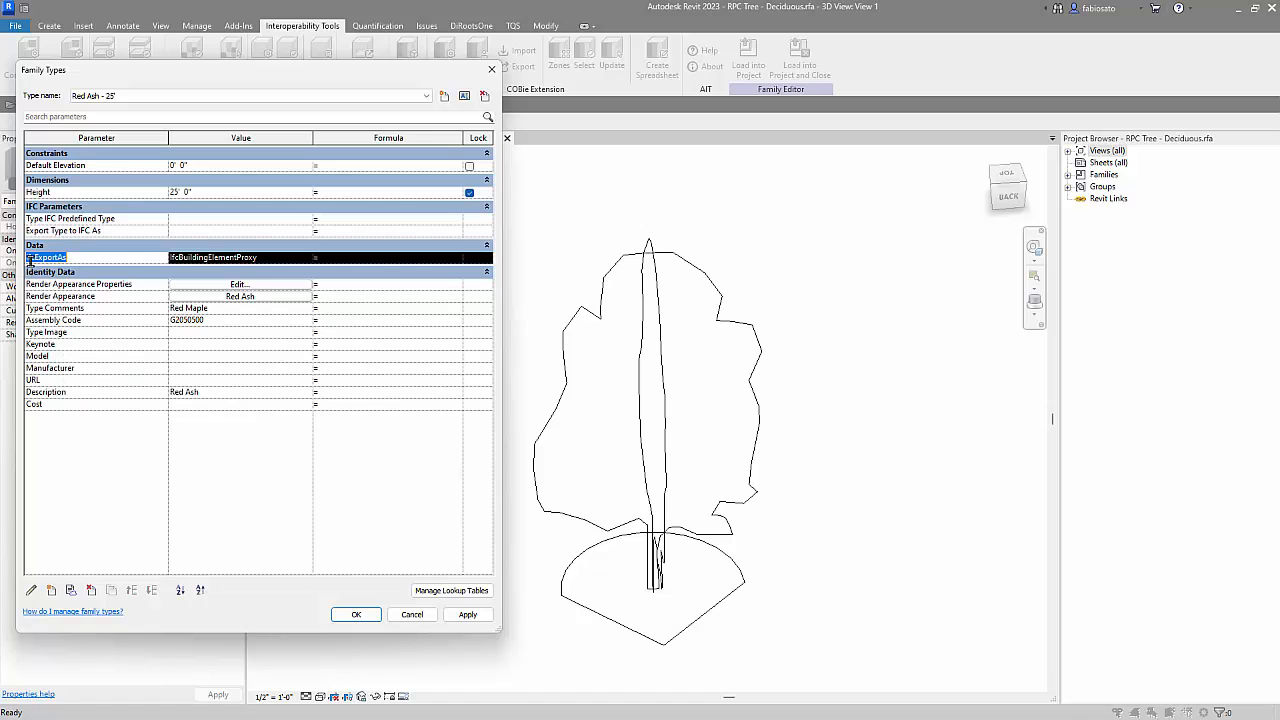
drag(27, 257, 35, 257)
click(116, 257)
drag(84, 258, 14, 258)
click(491, 69)
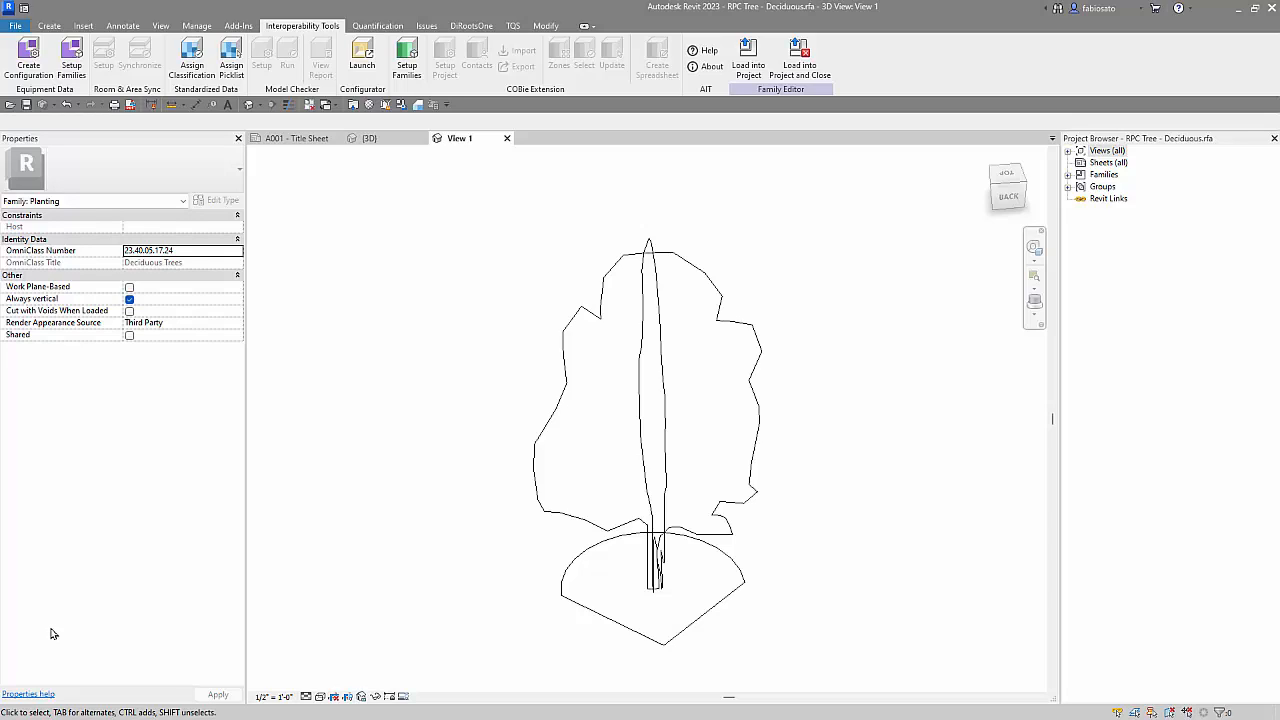
Close the RPC Tree - Deciduous family without saving the changes
click(507, 141)
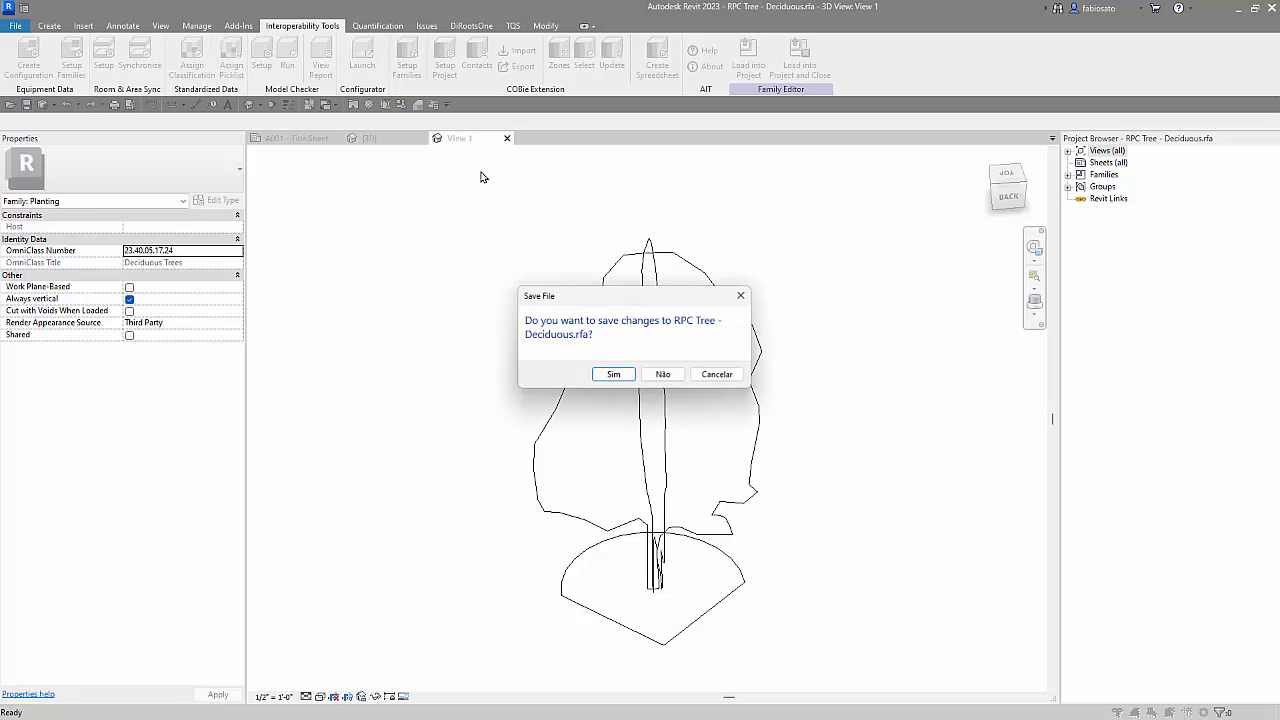
click(660, 377)
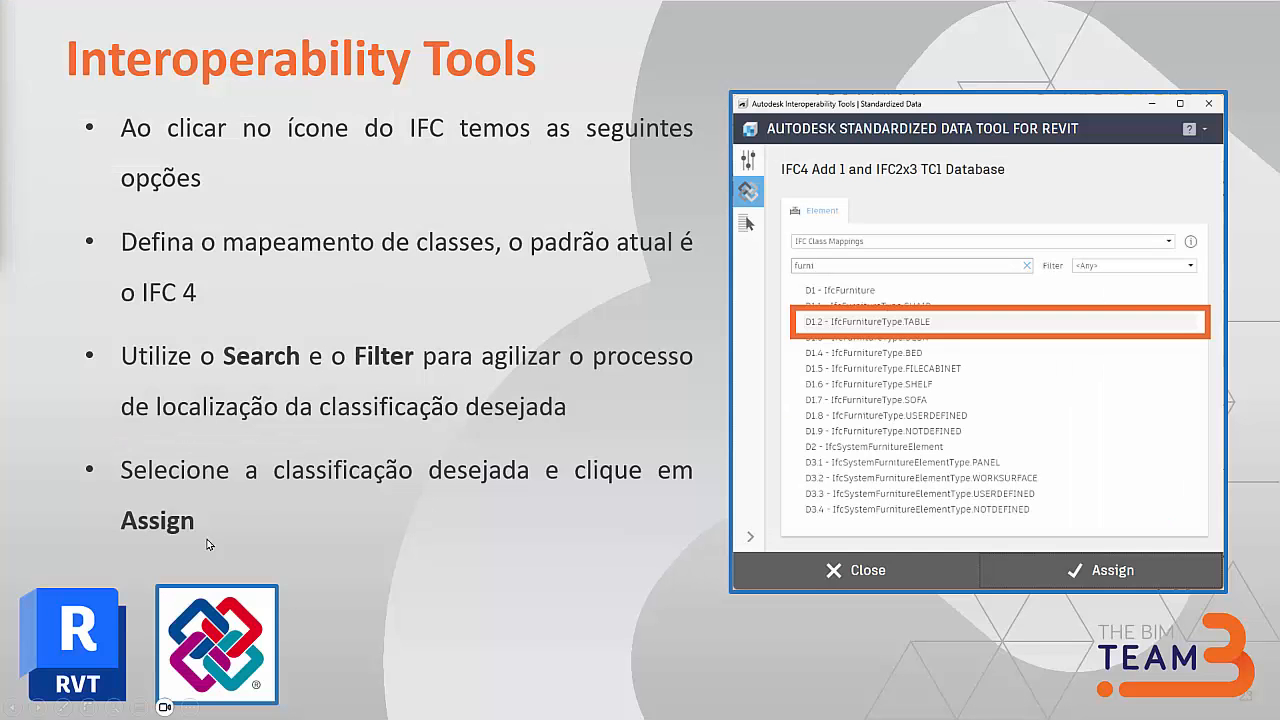
key(Right)
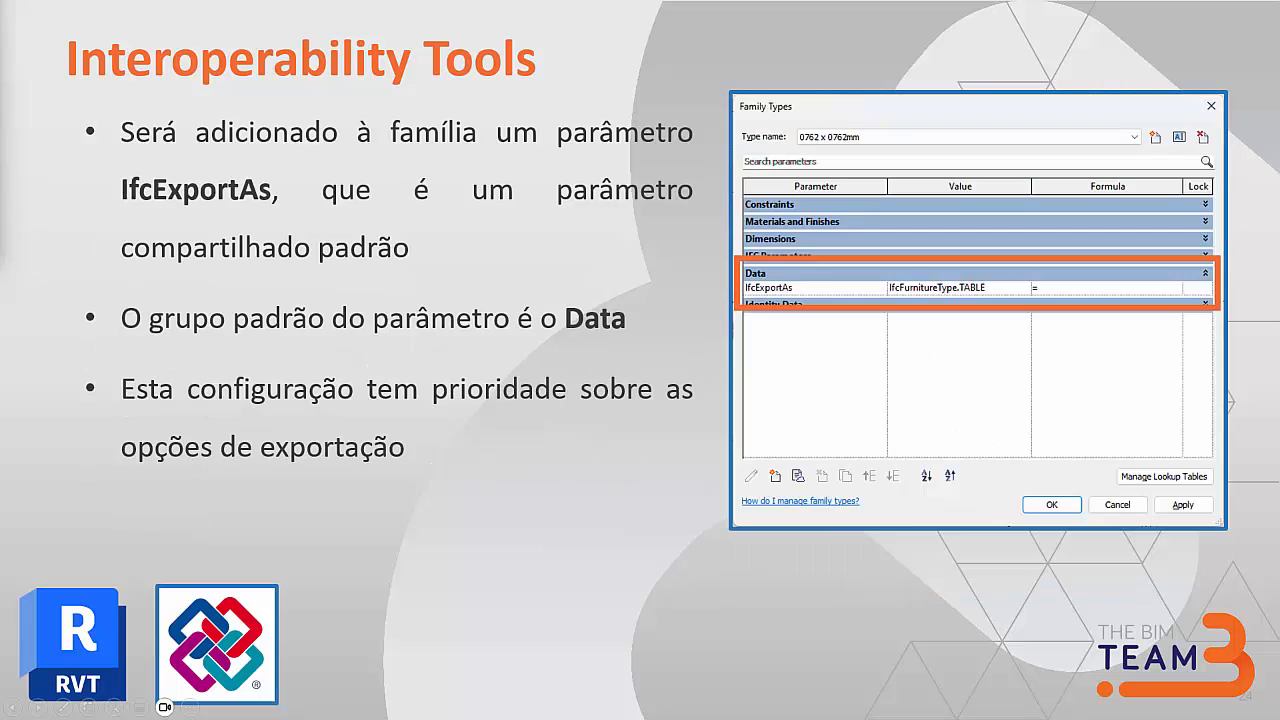
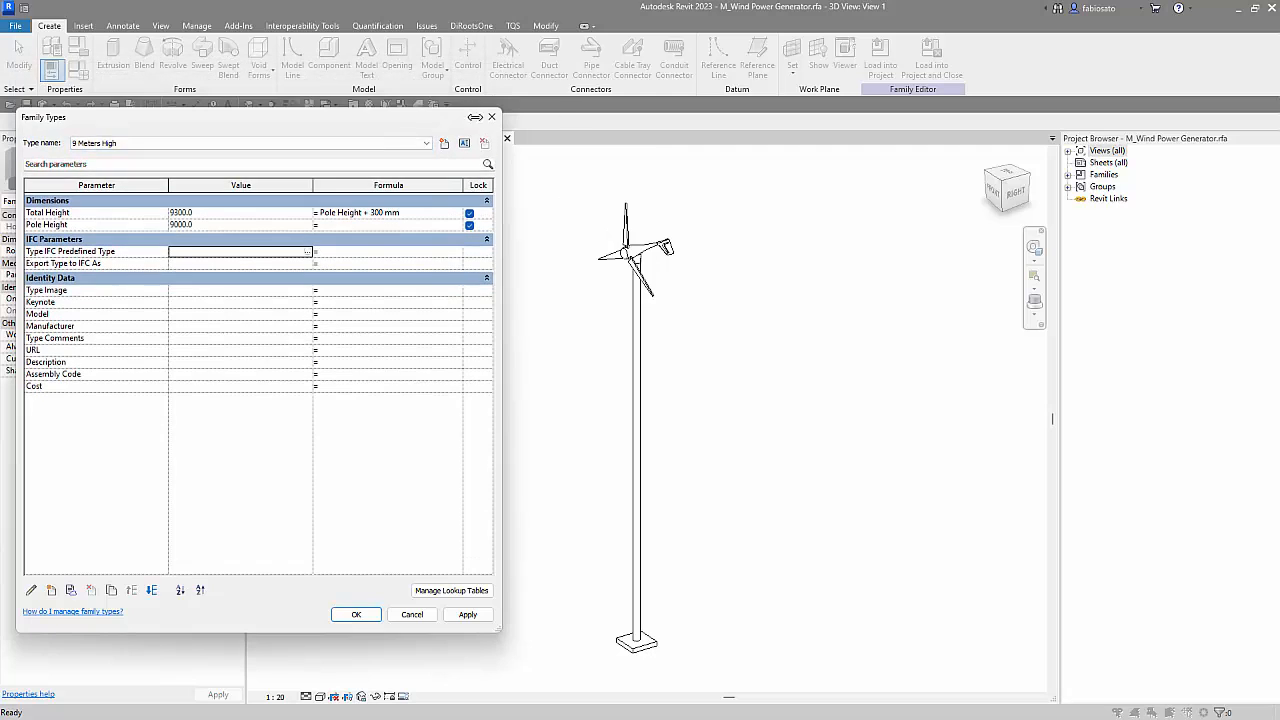
Close the Family Types dialog of the M_Wind Power Generator family
click(777, 133)
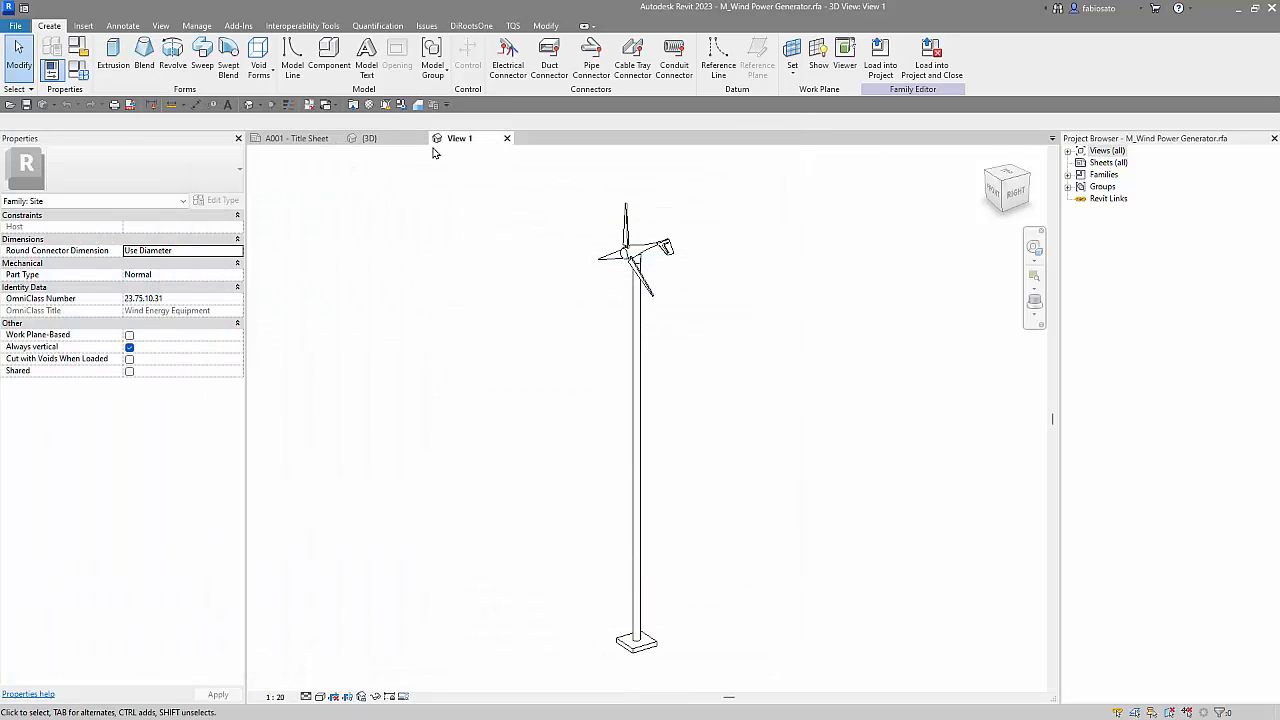
Open the IFC entity selection for Export Type to IFC As of the 9 Meters High type, using the IFC4 schema
click(79, 70)
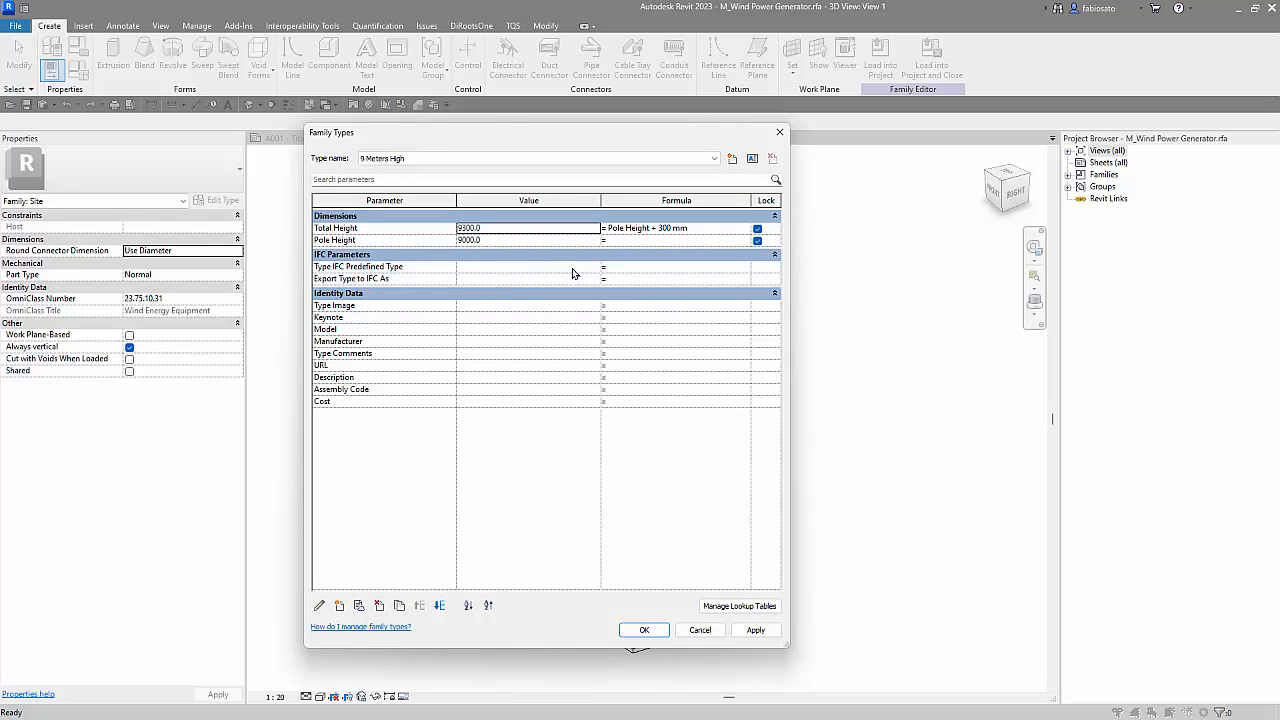
click(590, 271)
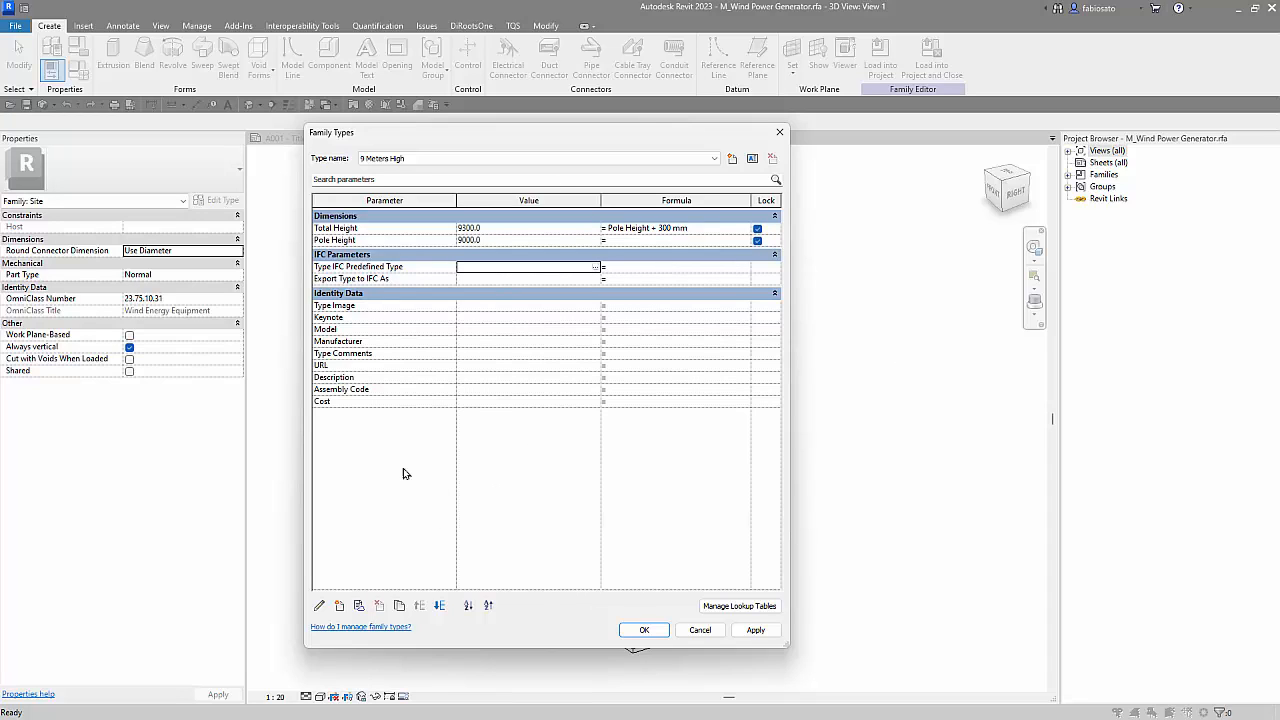
click(596, 279)
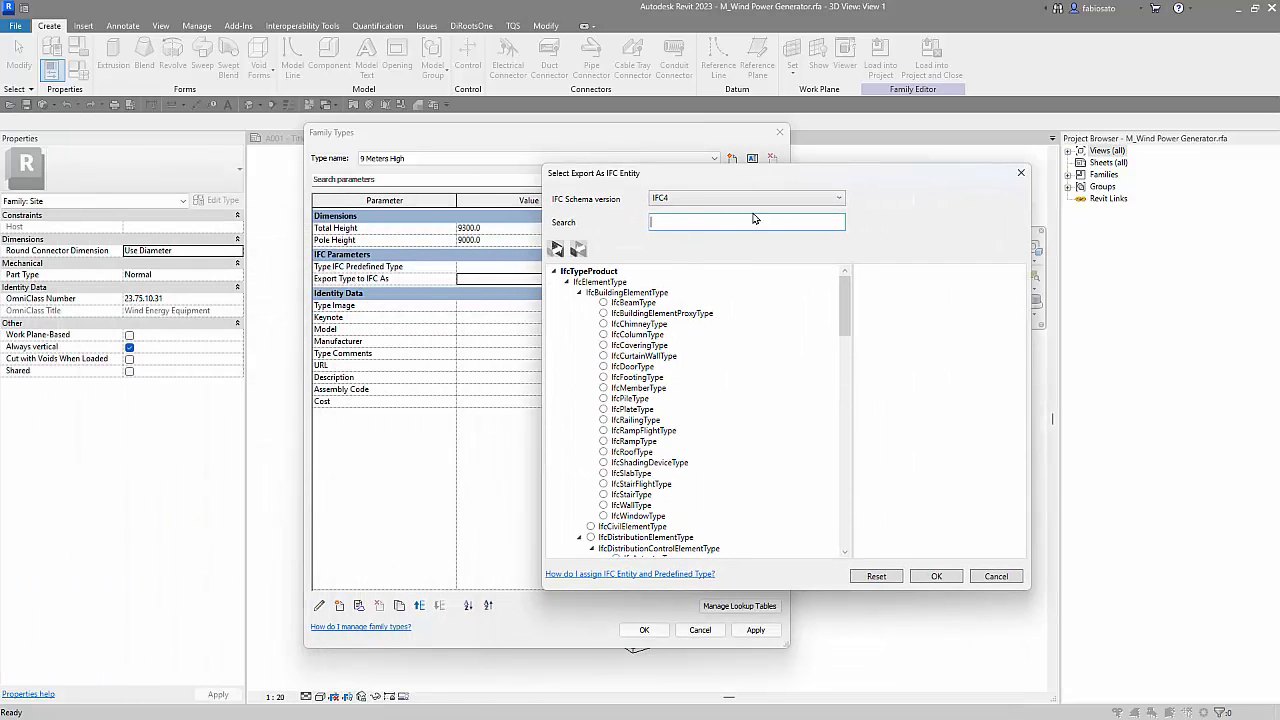
drag(926, 591, 924, 658)
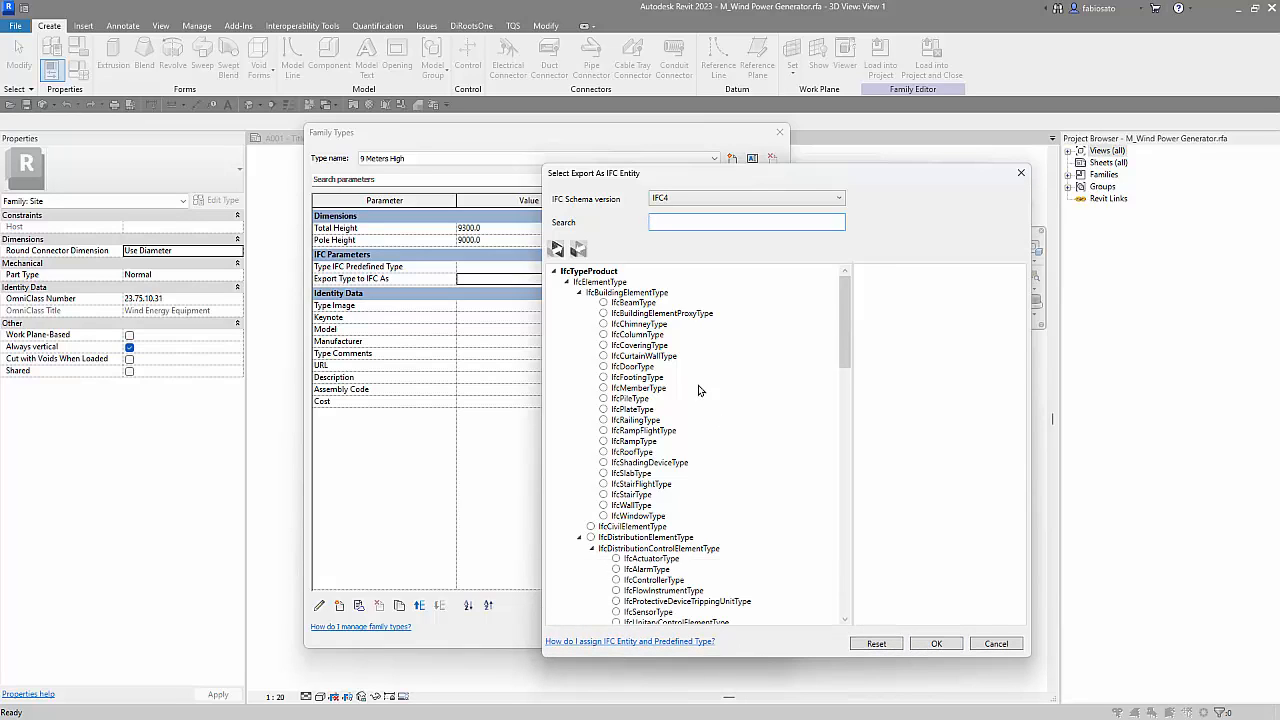
click(772, 198)
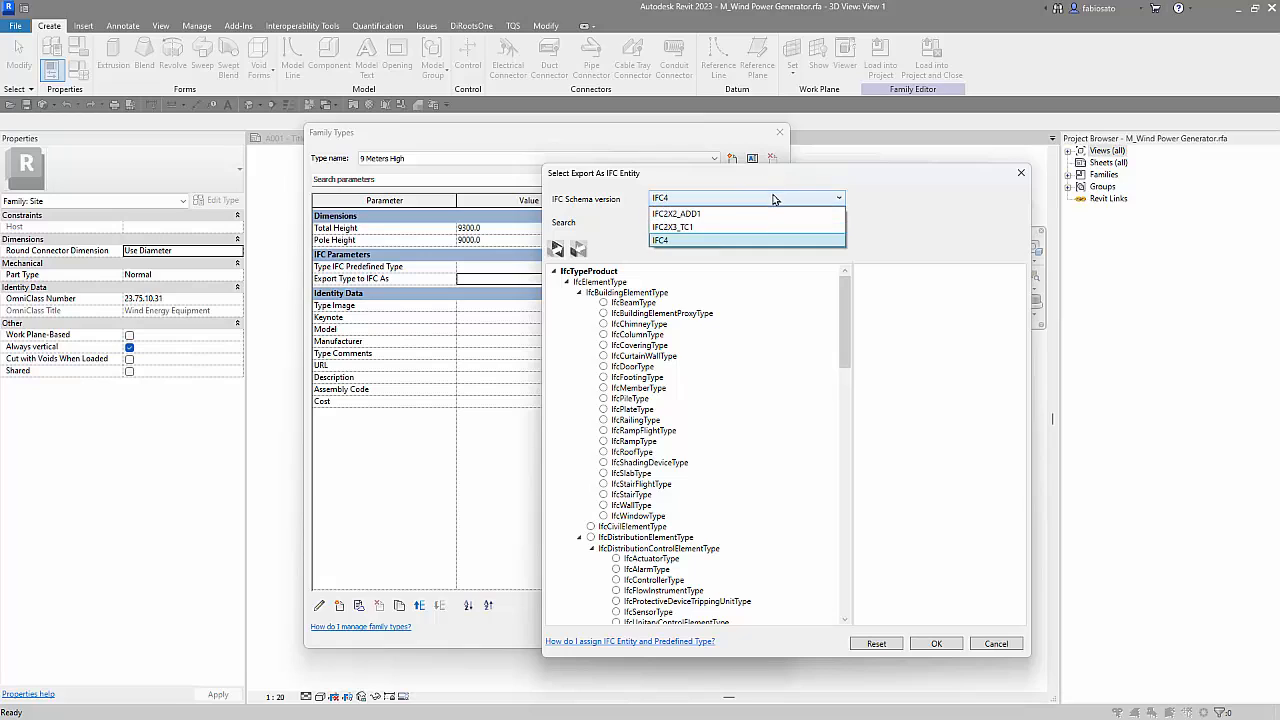
click(720, 241)
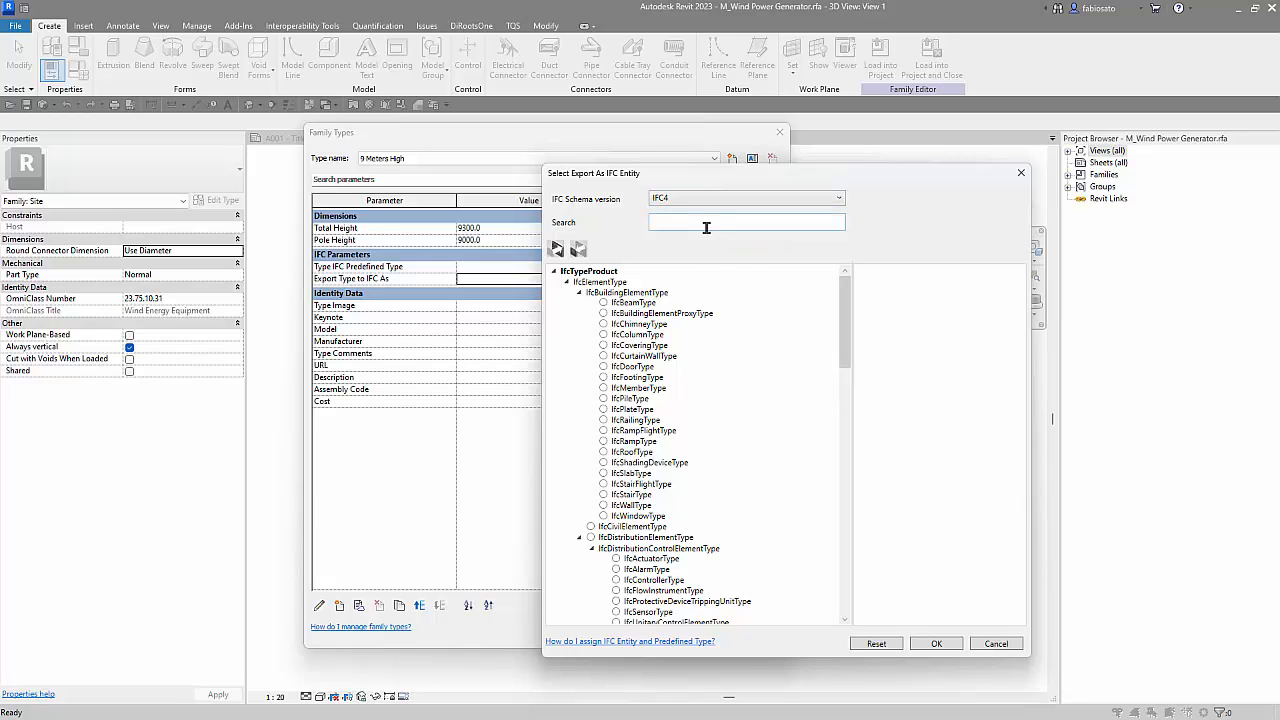
click(706, 223)
text(tabler)
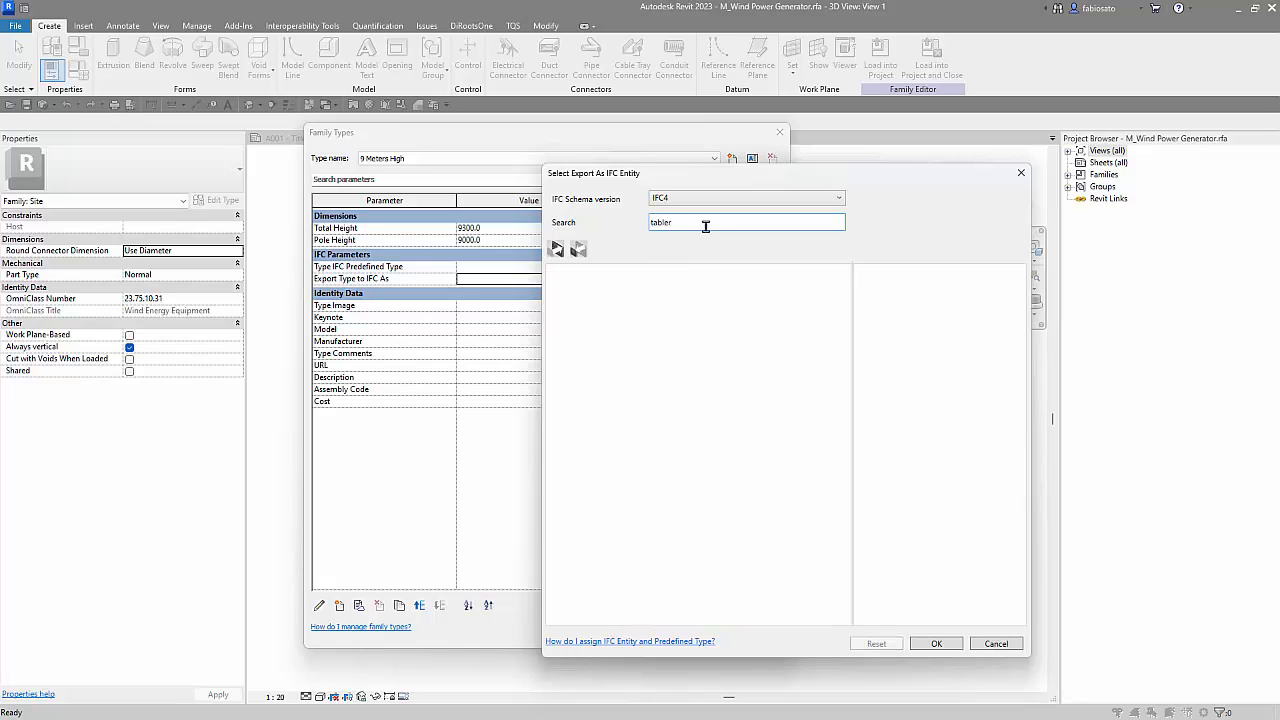
key(BackSpace)
key(ctrl+a)
key(BackSpace)
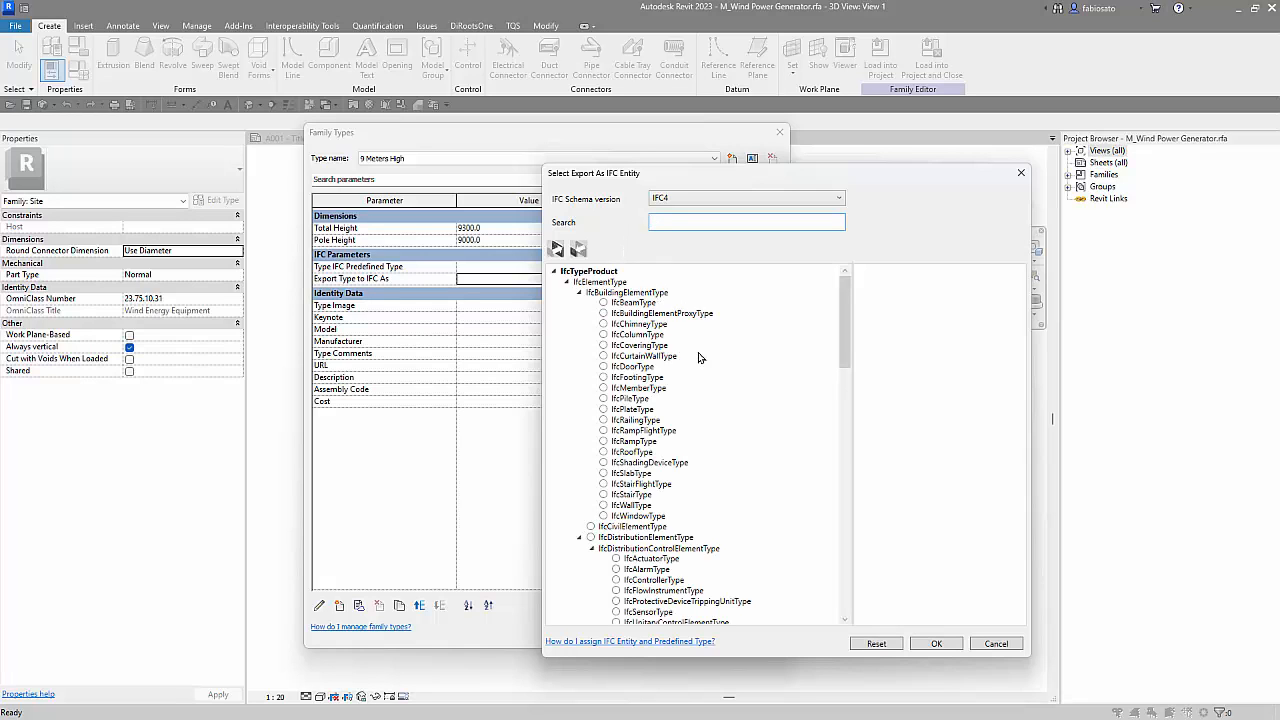
Search the IFC entities for "furn" and assign IfcFurnitureType with predefined type TABLE to Export Type to IFC As
scroll(652, 458, down, 1)
scroll(651, 454, down, 6)
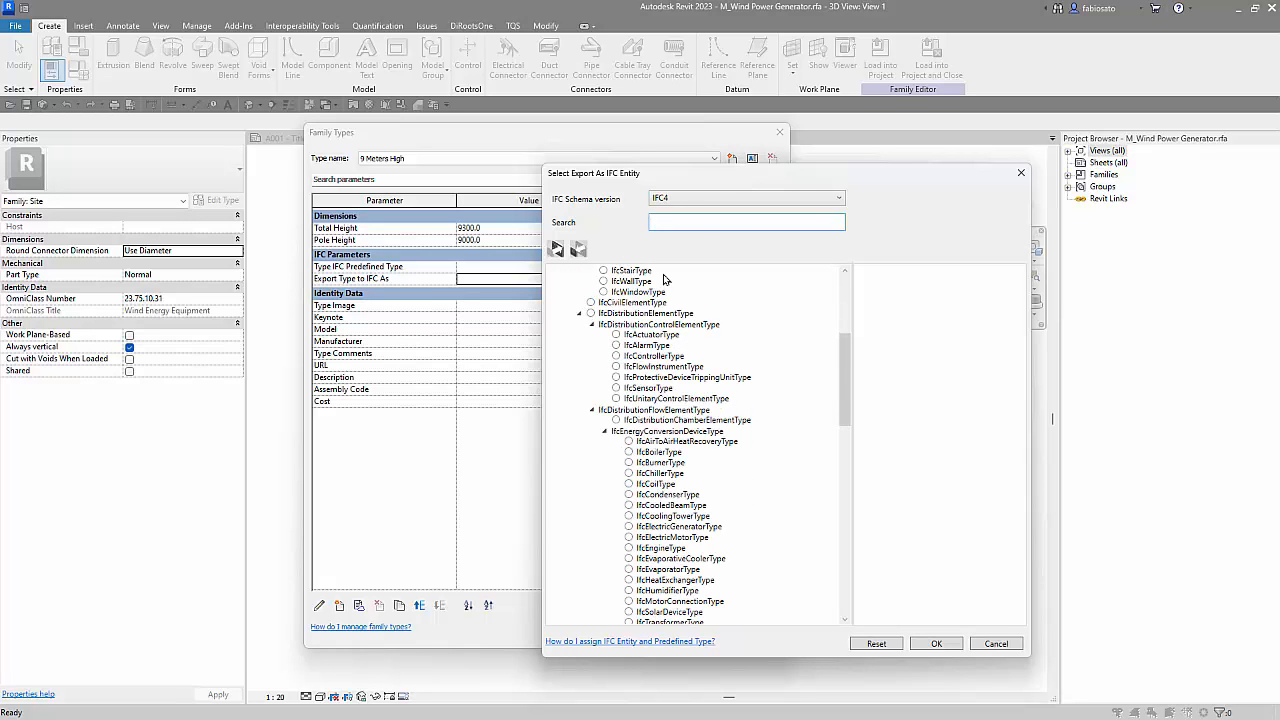
text(funr)
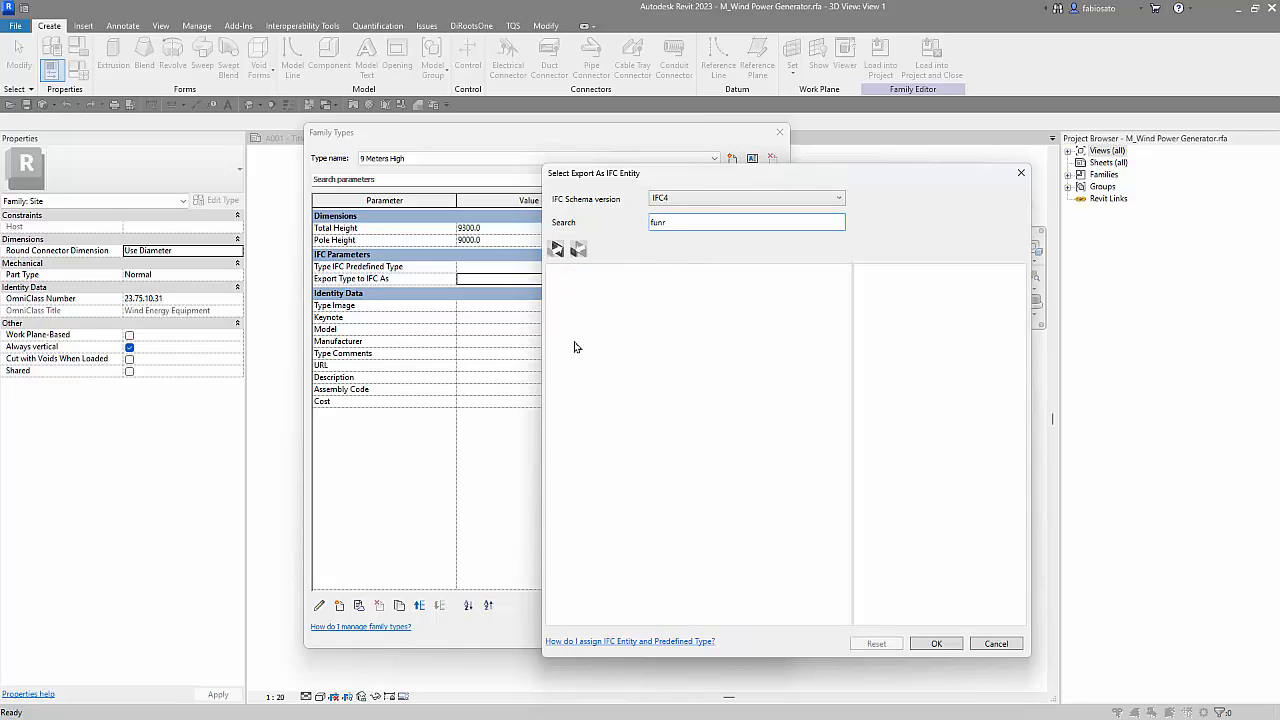
key(BackSpace)
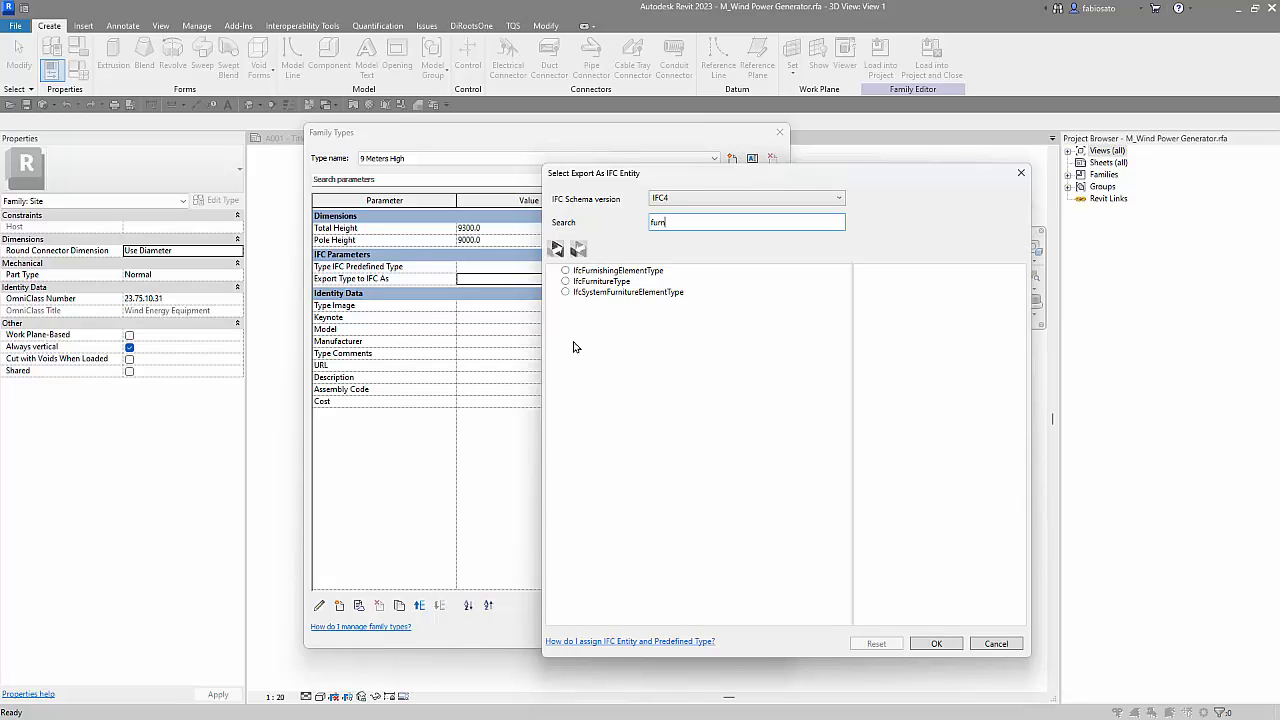
click(574, 284)
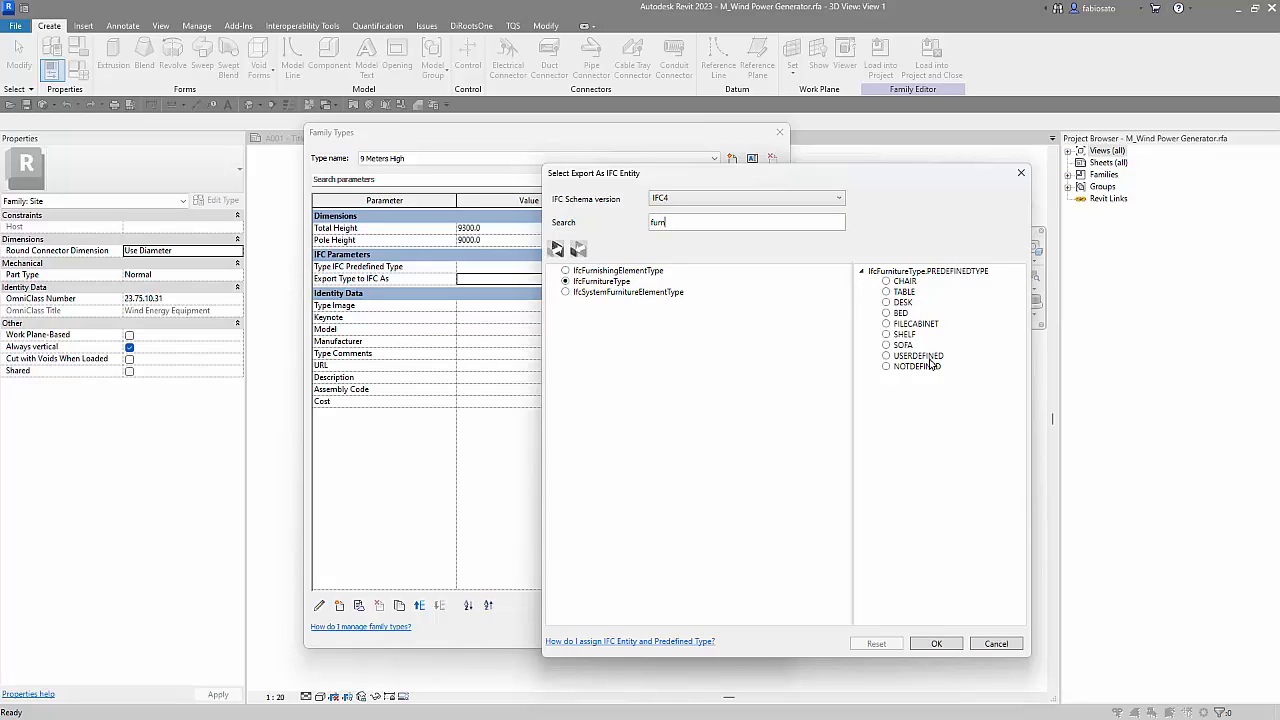
click(886, 292)
click(937, 643)
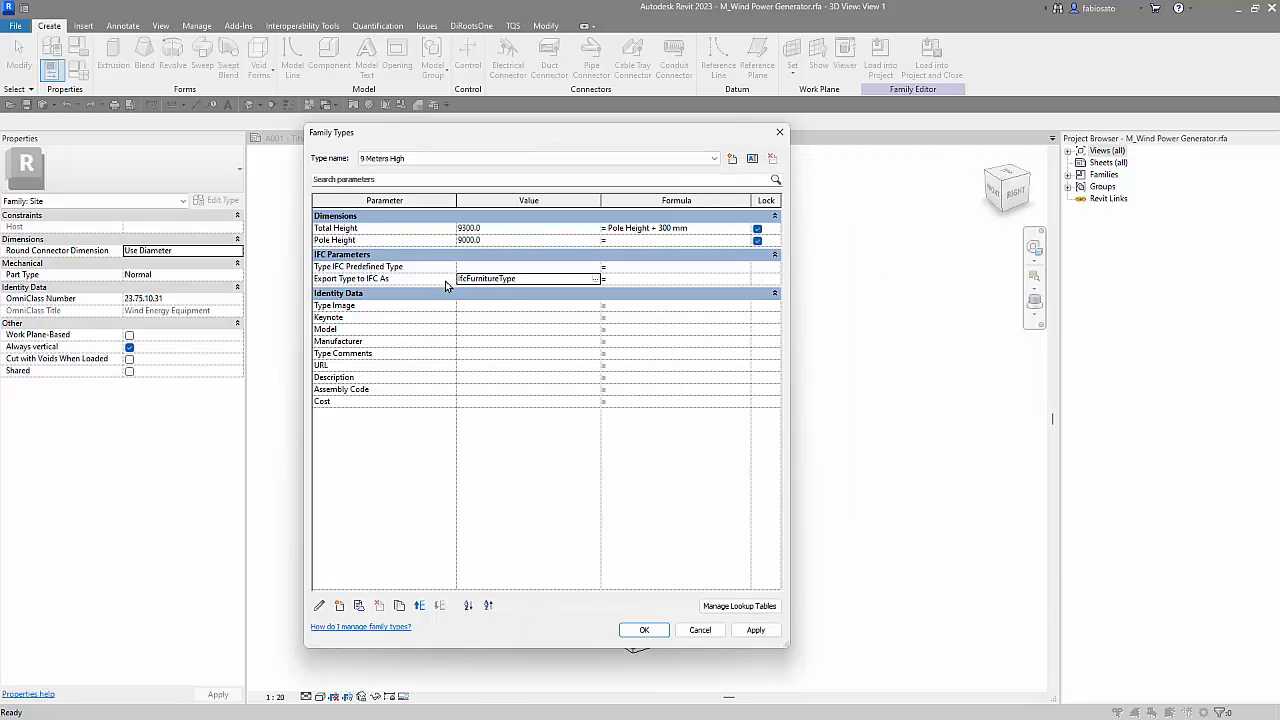
Try again to assign IfcFurnitureType with predefined type TABLE to Export Type to IFC As, searching for "furni"
click(595, 270)
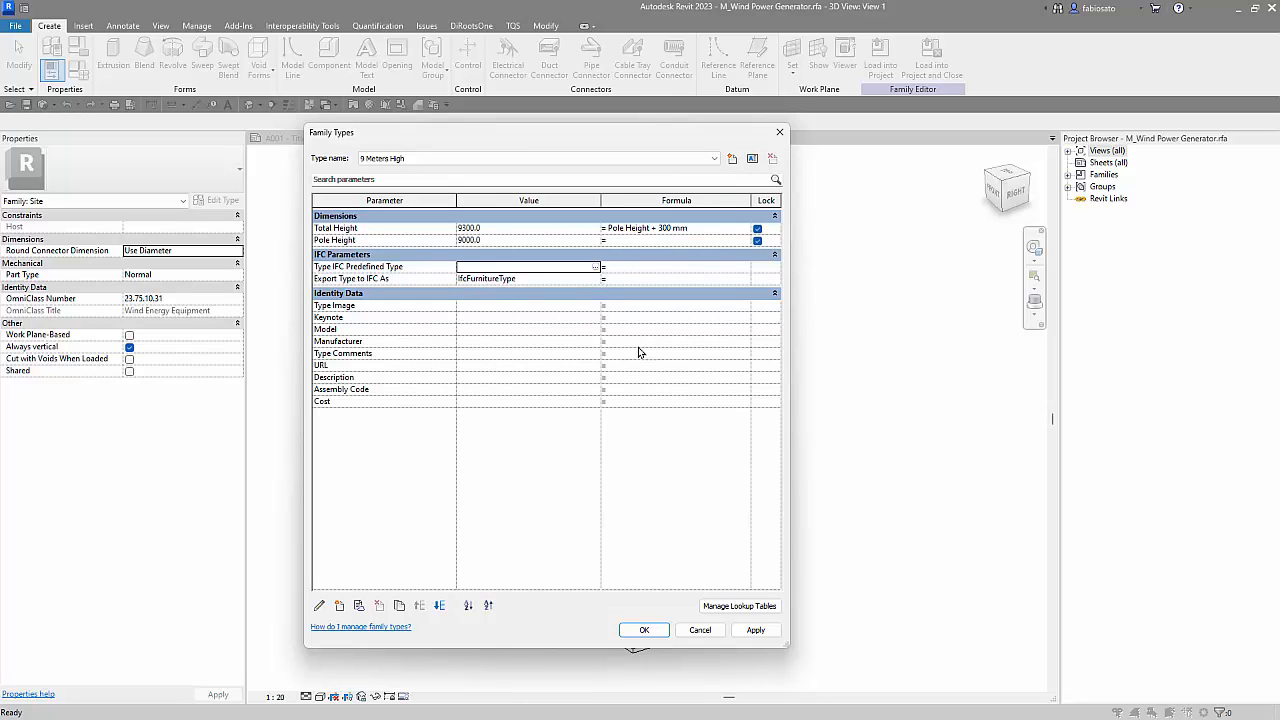
double_click(602, 284)
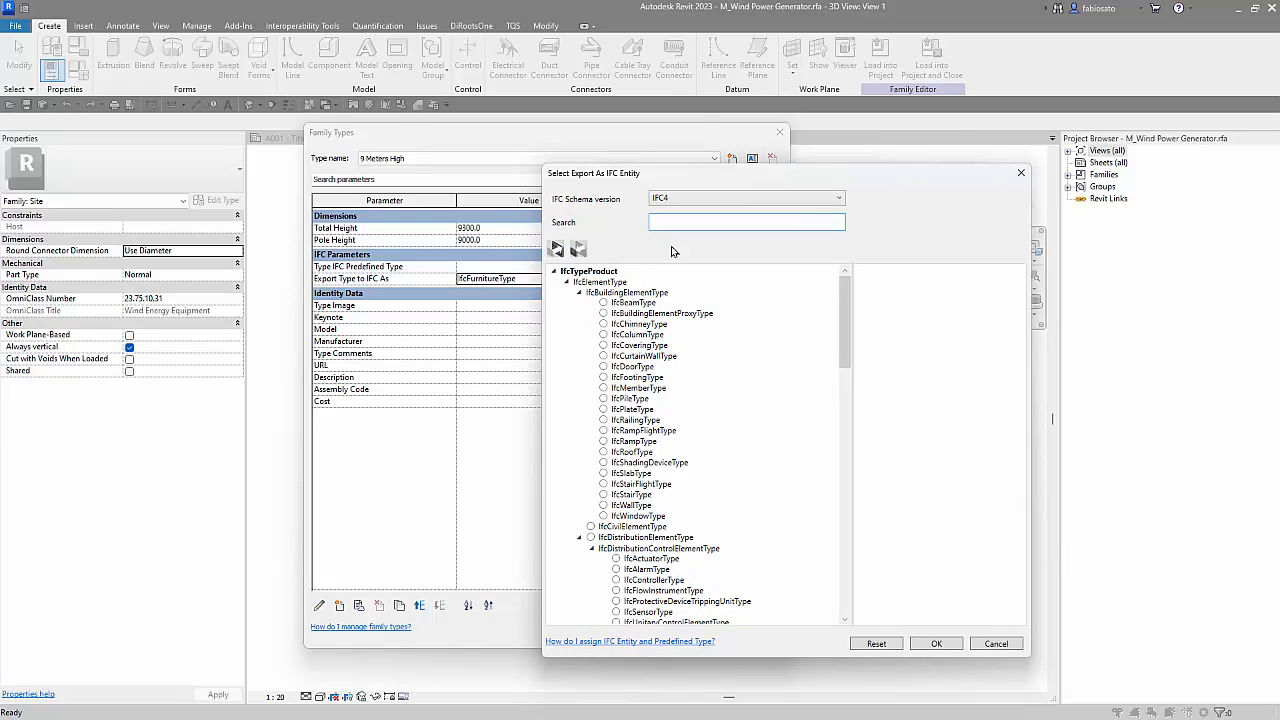
scroll(650, 470, down, 4)
scroll(658, 497, down, 3)
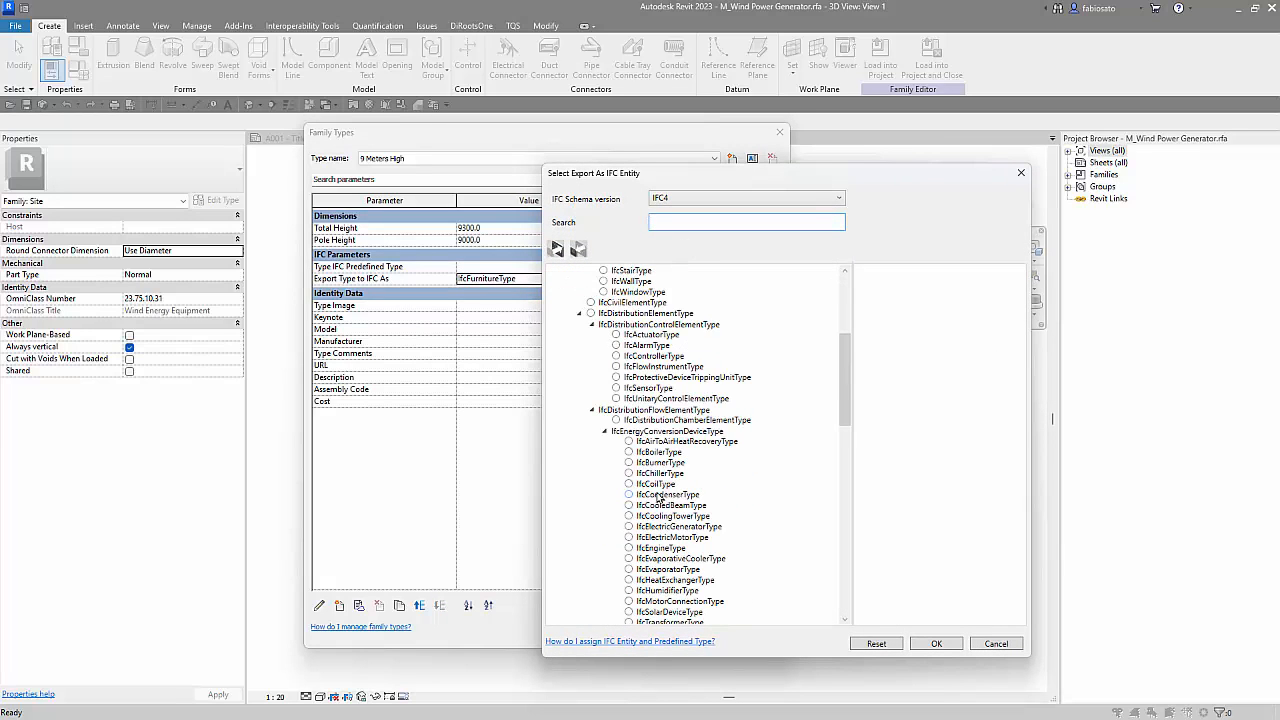
text(fu)
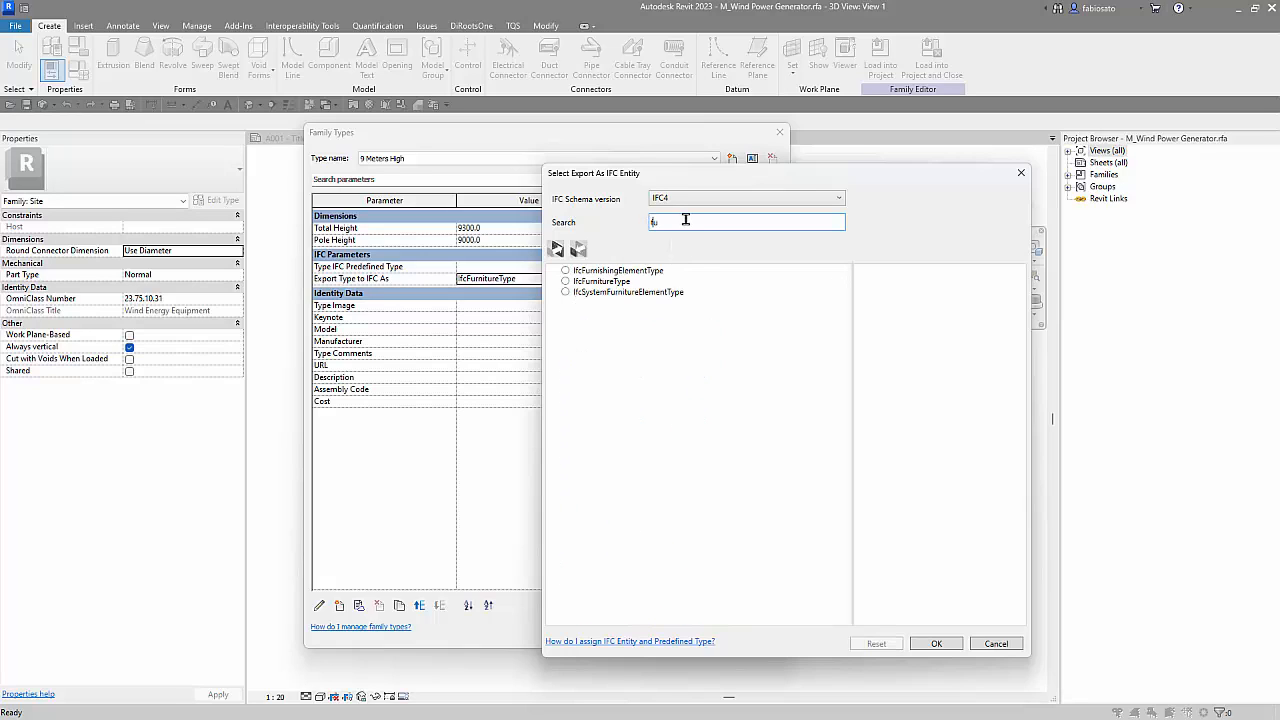
text(rni)
click(566, 282)
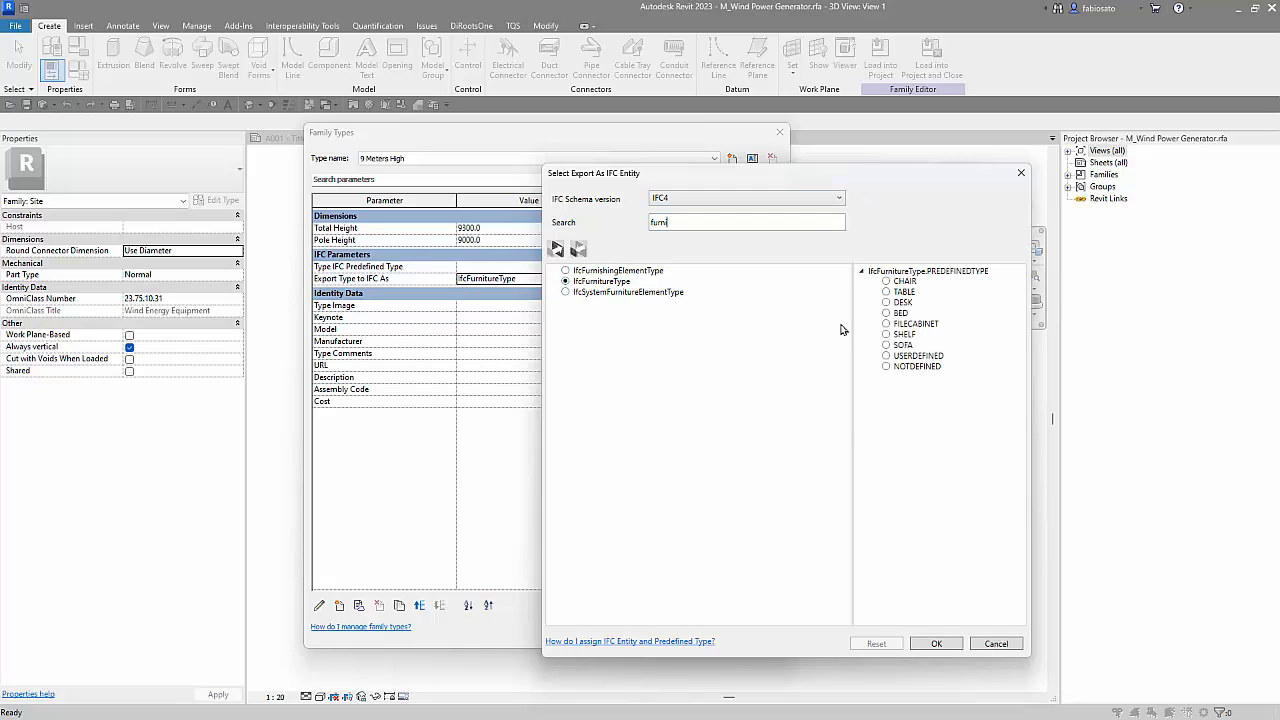
click(885, 292)
click(936, 643)
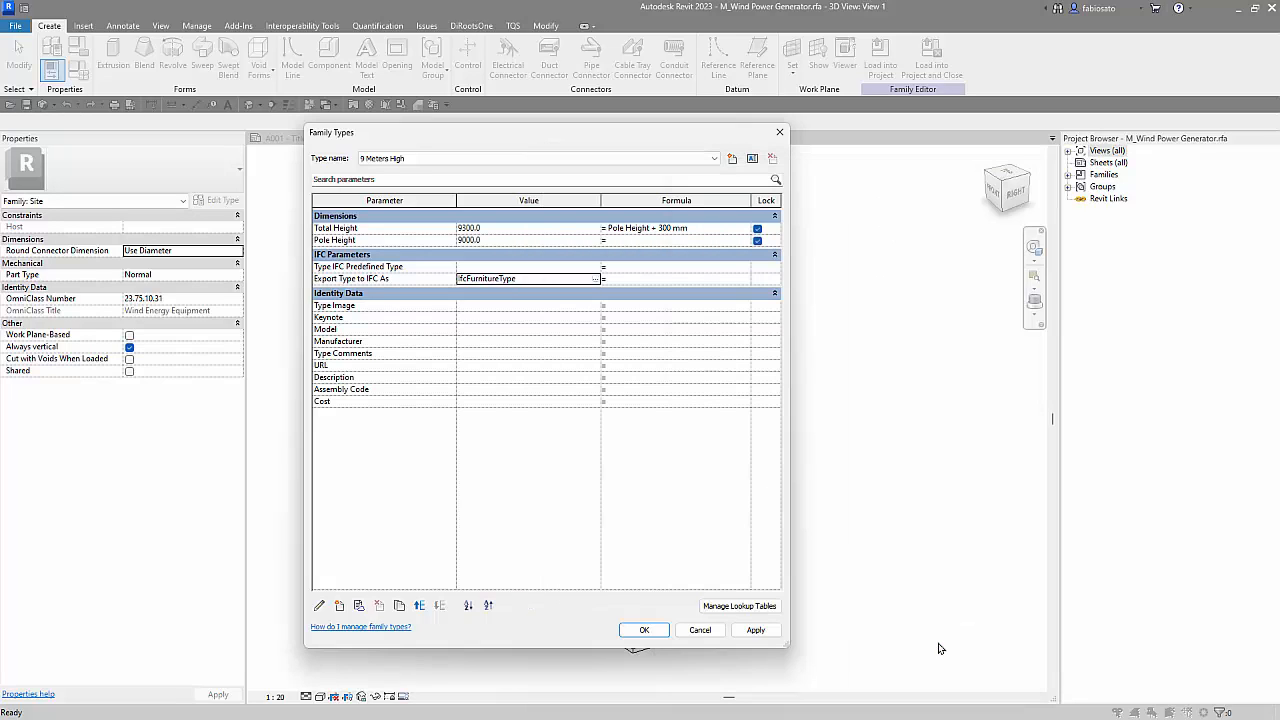
Examine the Type IFC Predefined Type and Export Type to IFC As values, and close Family Types without applying them
click(528, 267)
click(596, 269)
click(530, 279)
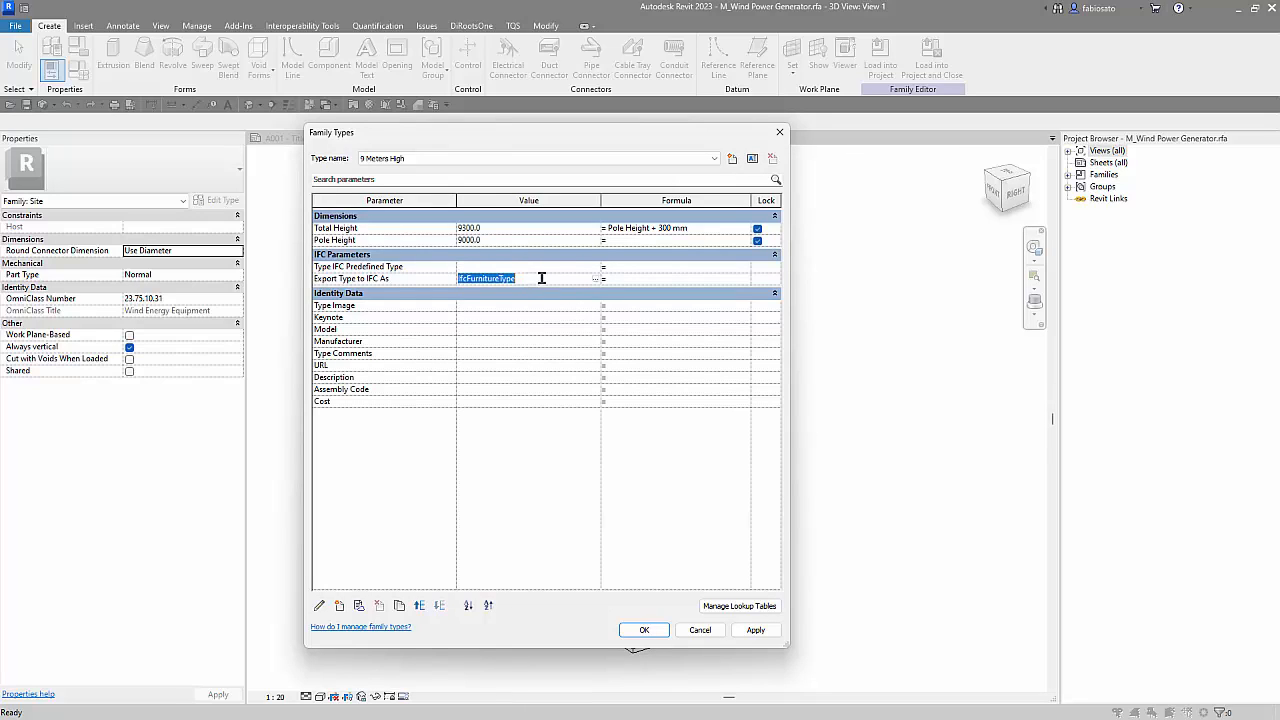
click(593, 269)
click(779, 132)
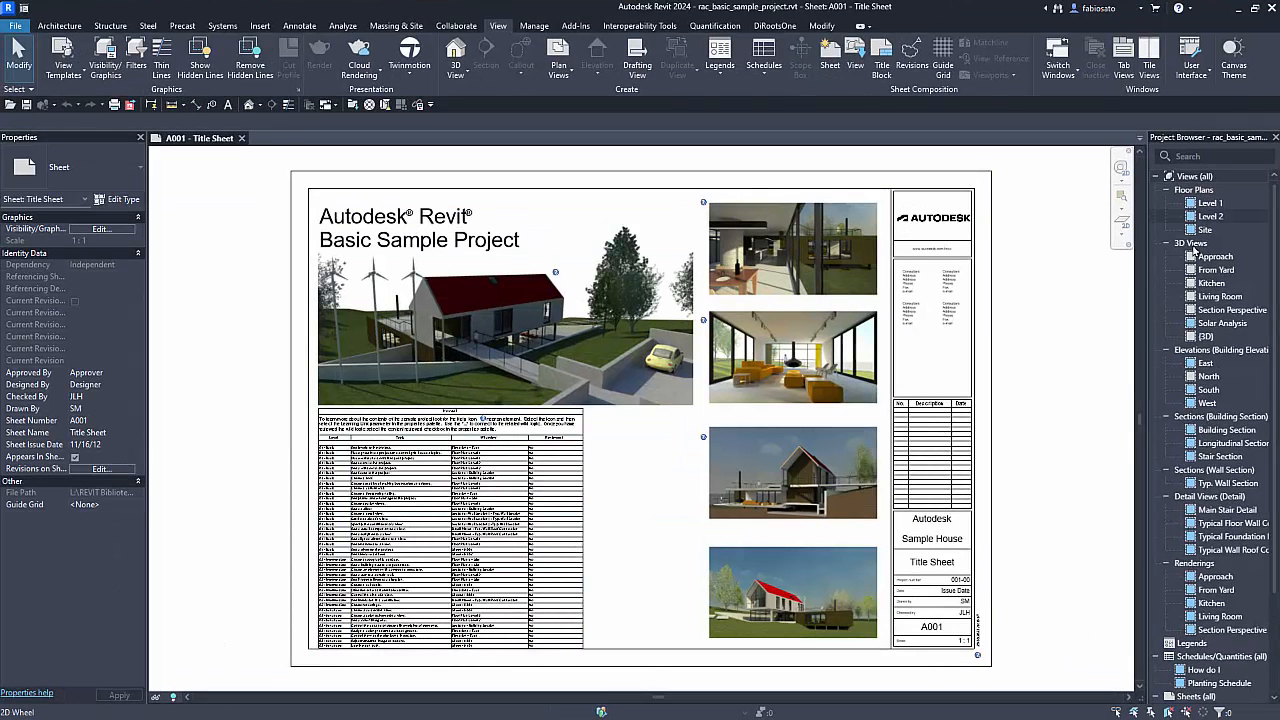
In Revit 2024, open the project's {3D} view, open the wind turbine's family for editing and show its family types
click(1205, 336)
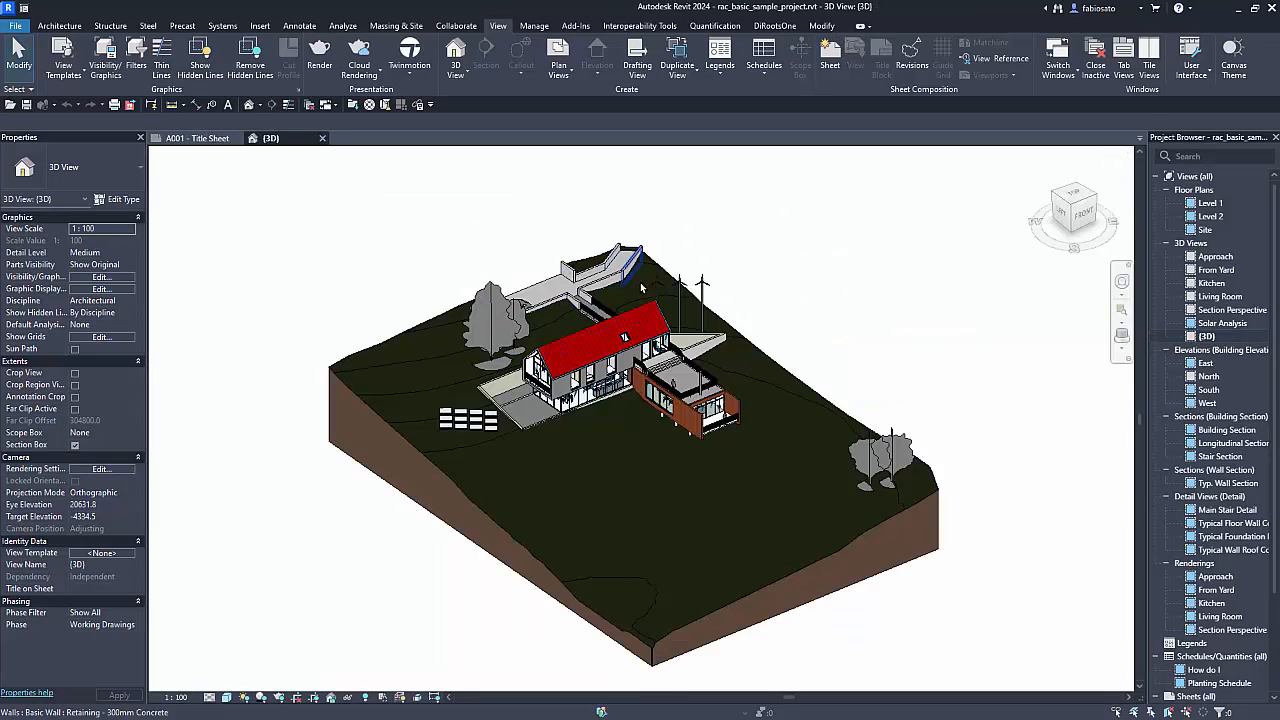
click(698, 288)
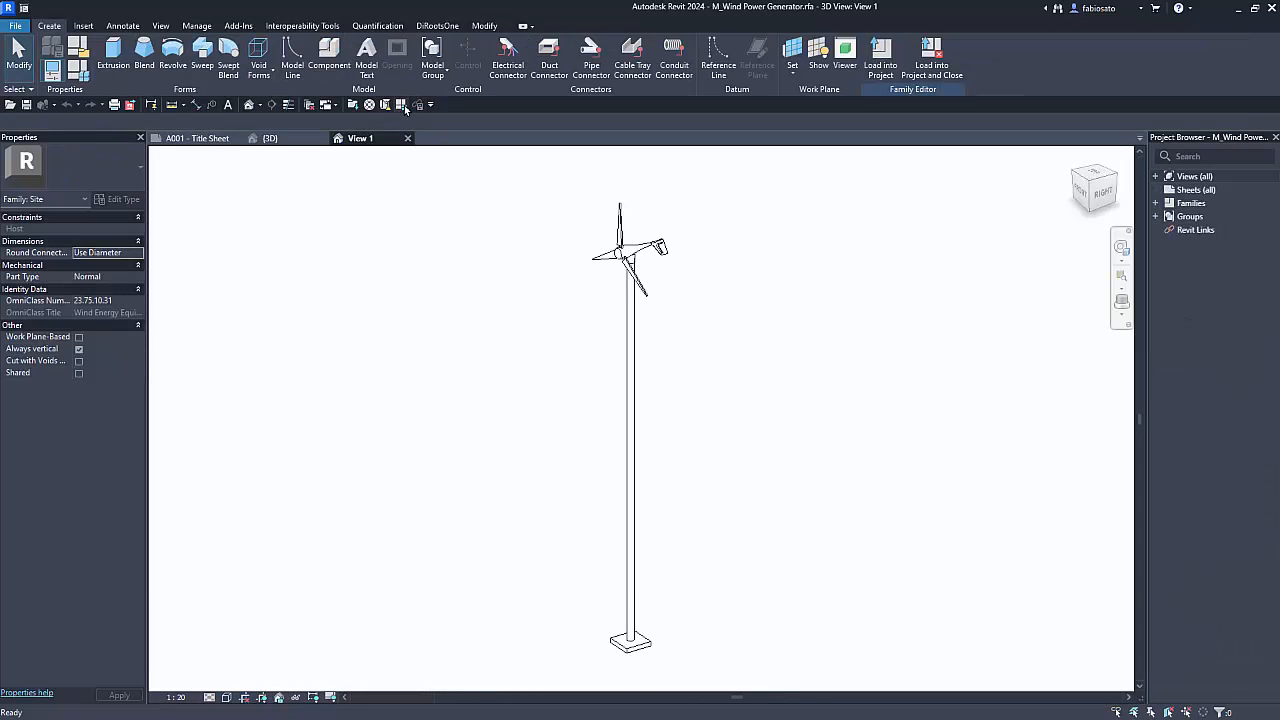
click(84, 71)
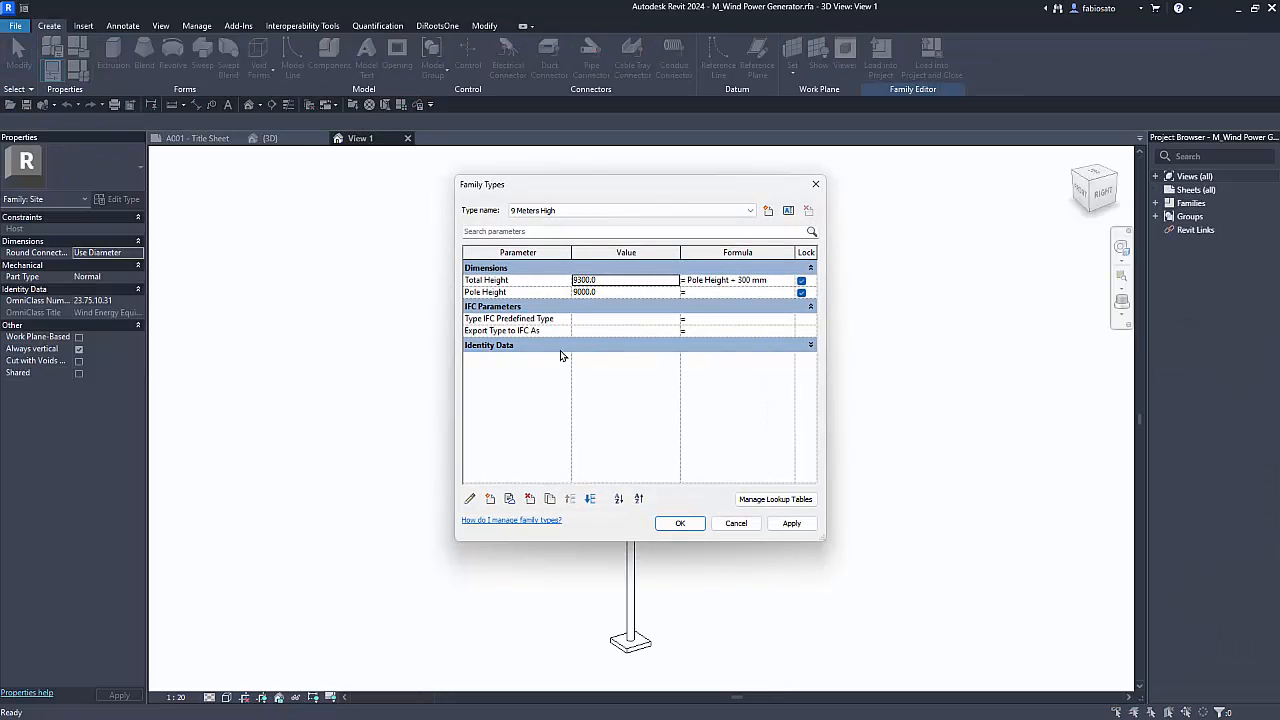
Set Type IFC Predefined Type of the 9 Meters High type to TABLE under IfcFurnitureType, searching the IFC4 entities for "furn"
click(676, 321)
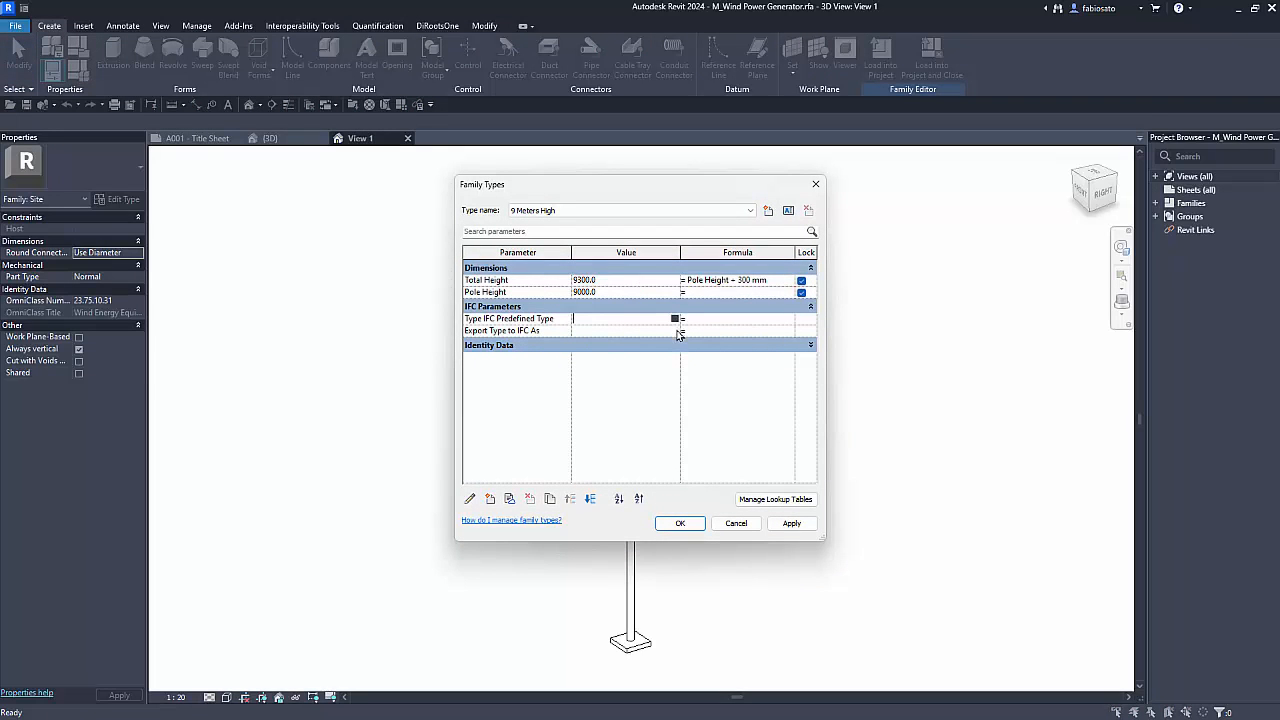
click(675, 319)
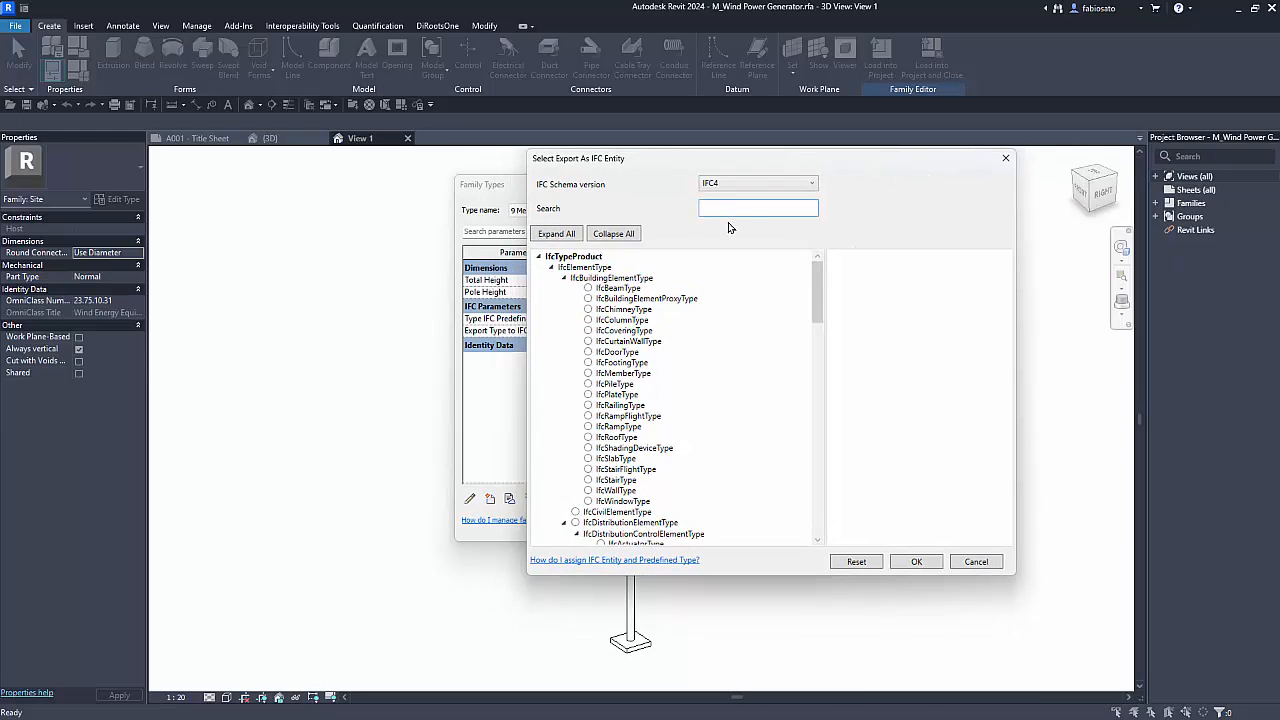
text(furnr)
key(BackSpace)
key(BackSpace)
key(BackSpace)
text(rn)
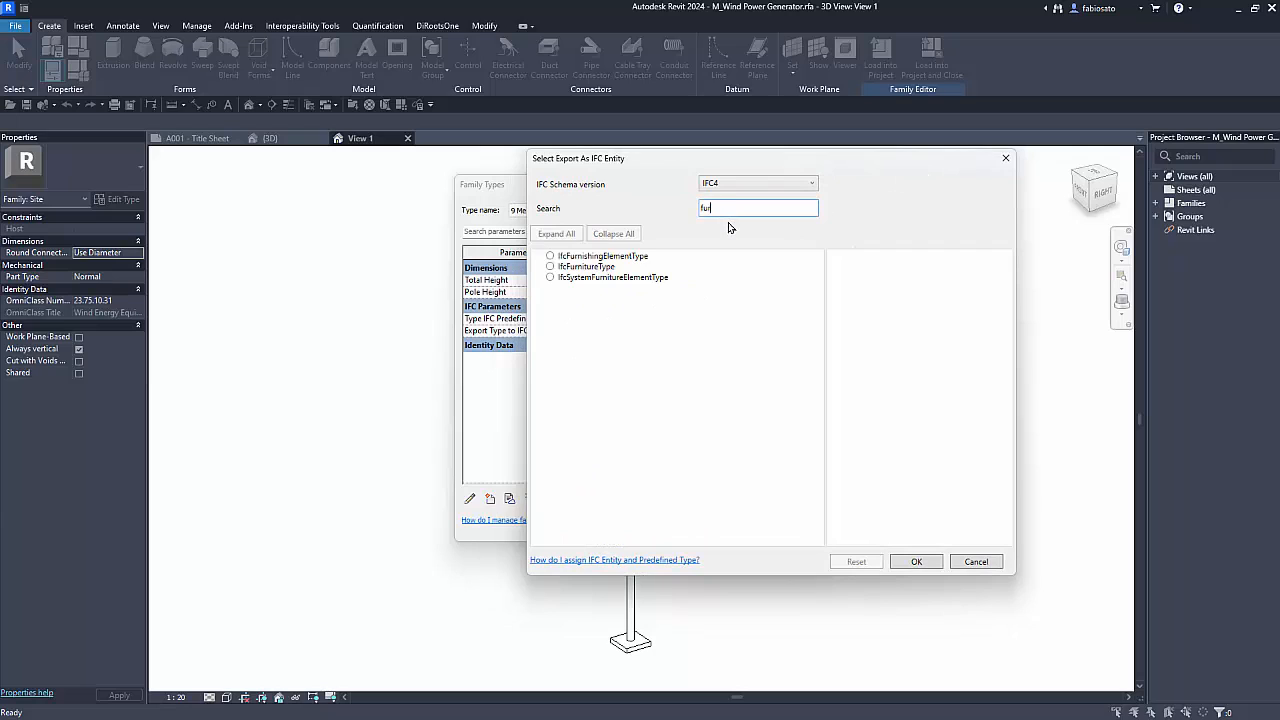
click(561, 267)
click(863, 279)
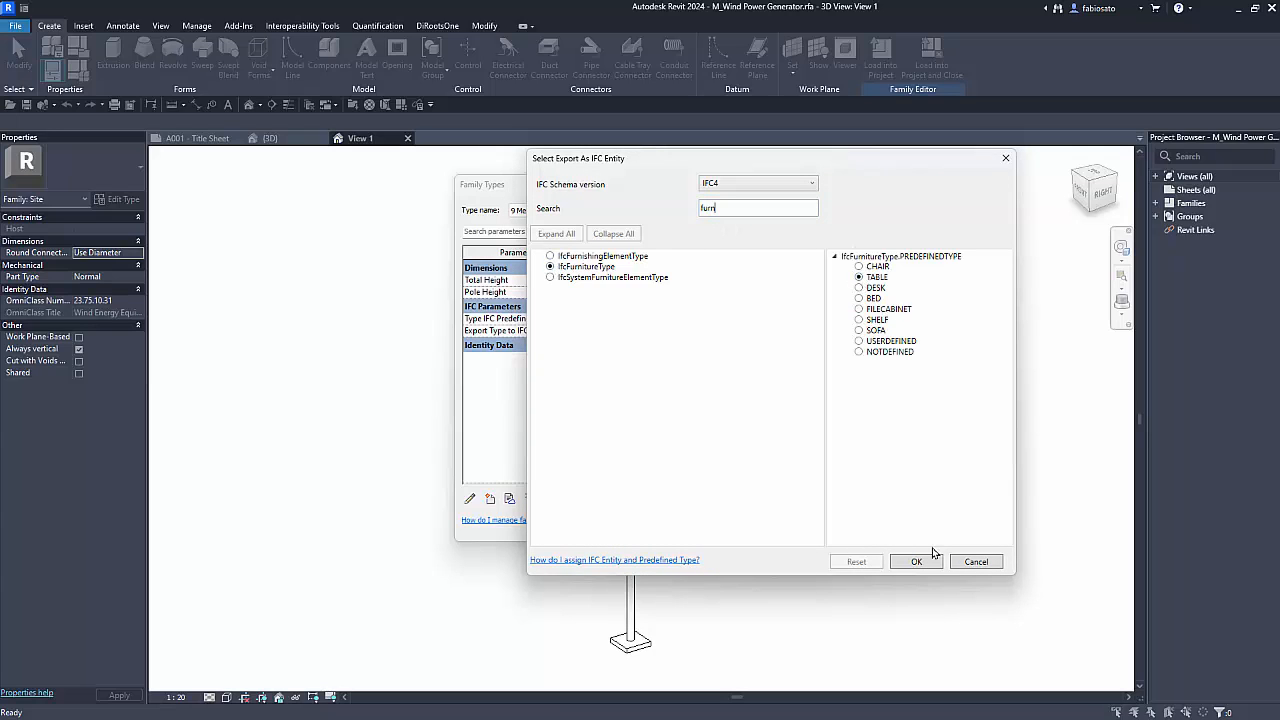
click(918, 561)
Set Export Type to IFC As to IfcFurnitureType and accept the family type changes
click(674, 332)
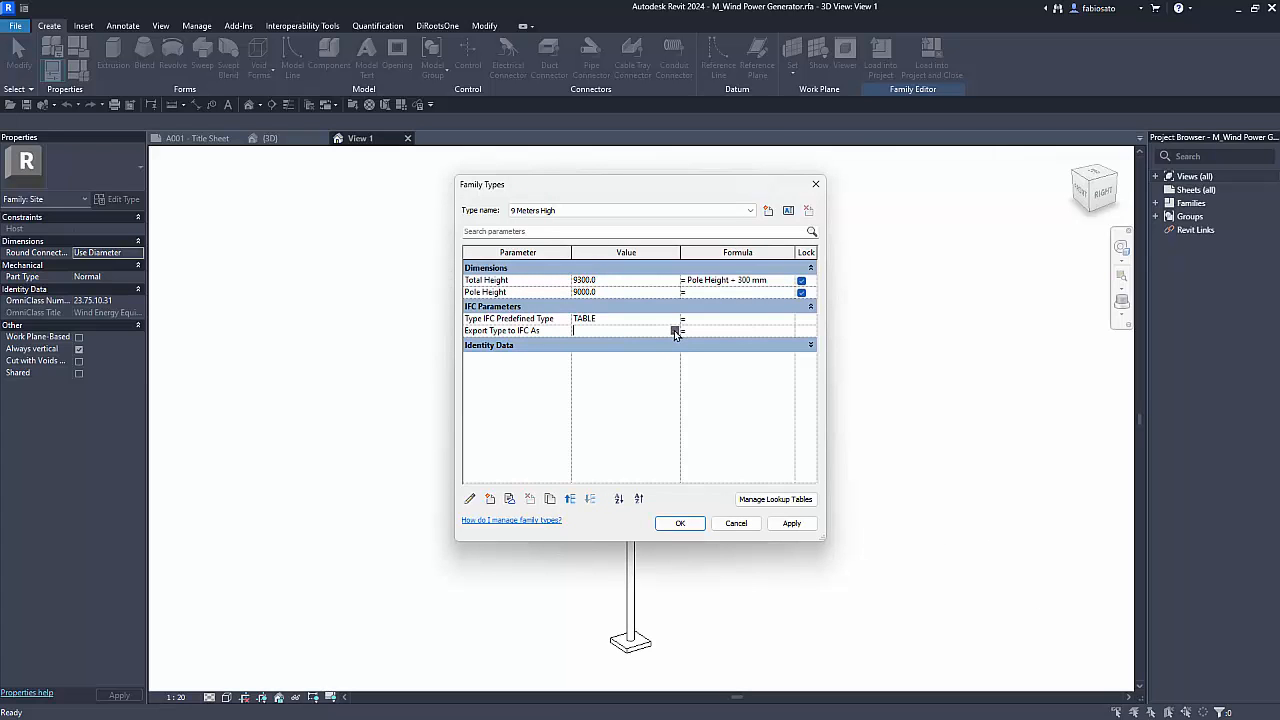
click(675, 331)
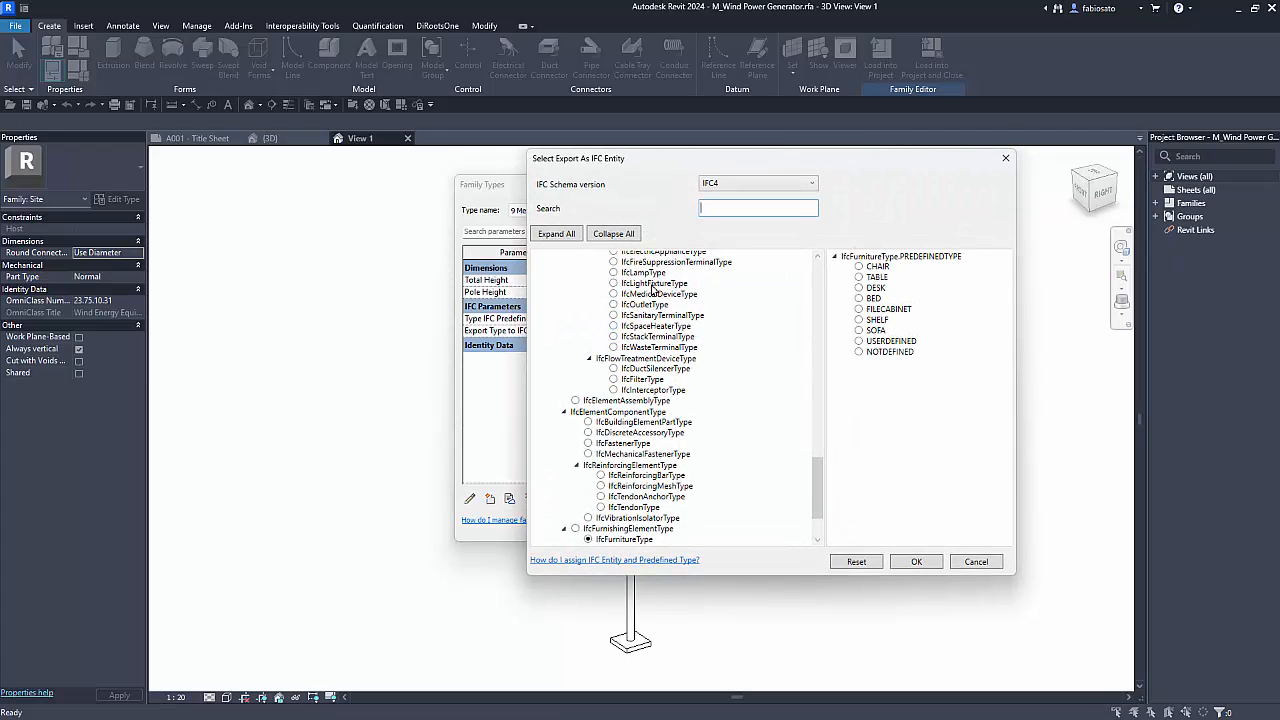
scroll(658, 322, up, 2)
scroll(660, 346, down, 6)
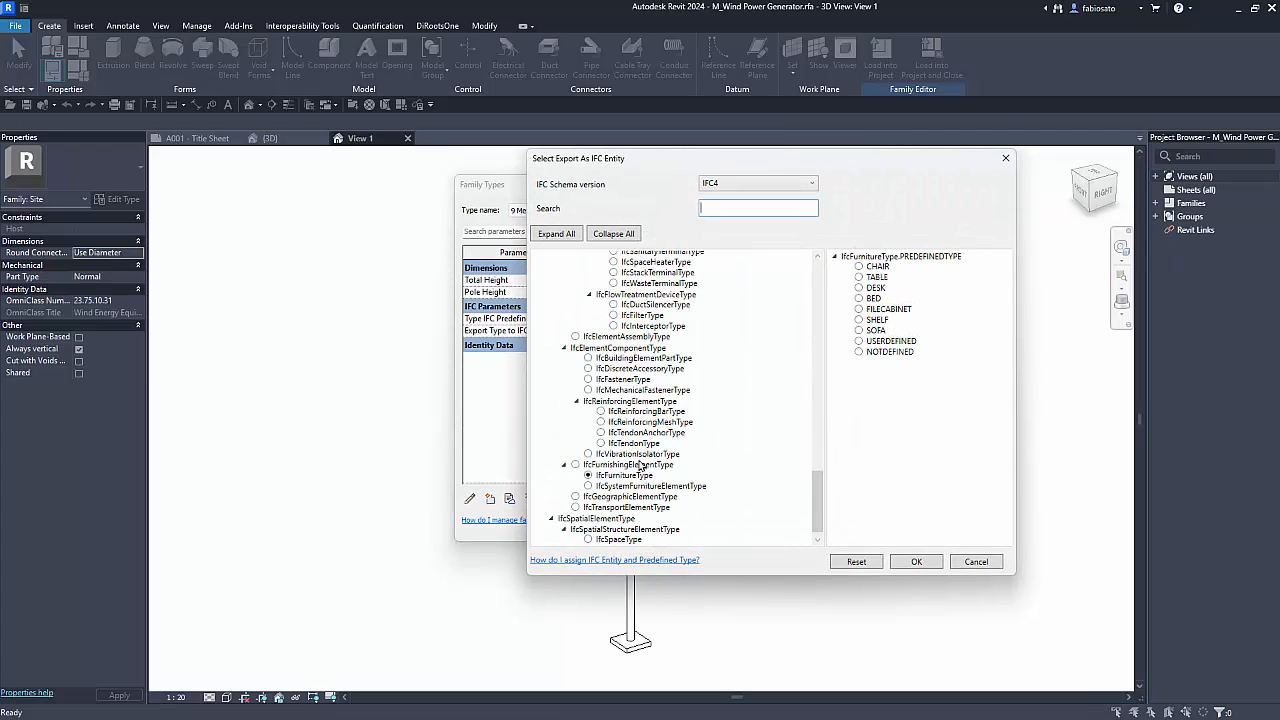
click(918, 562)
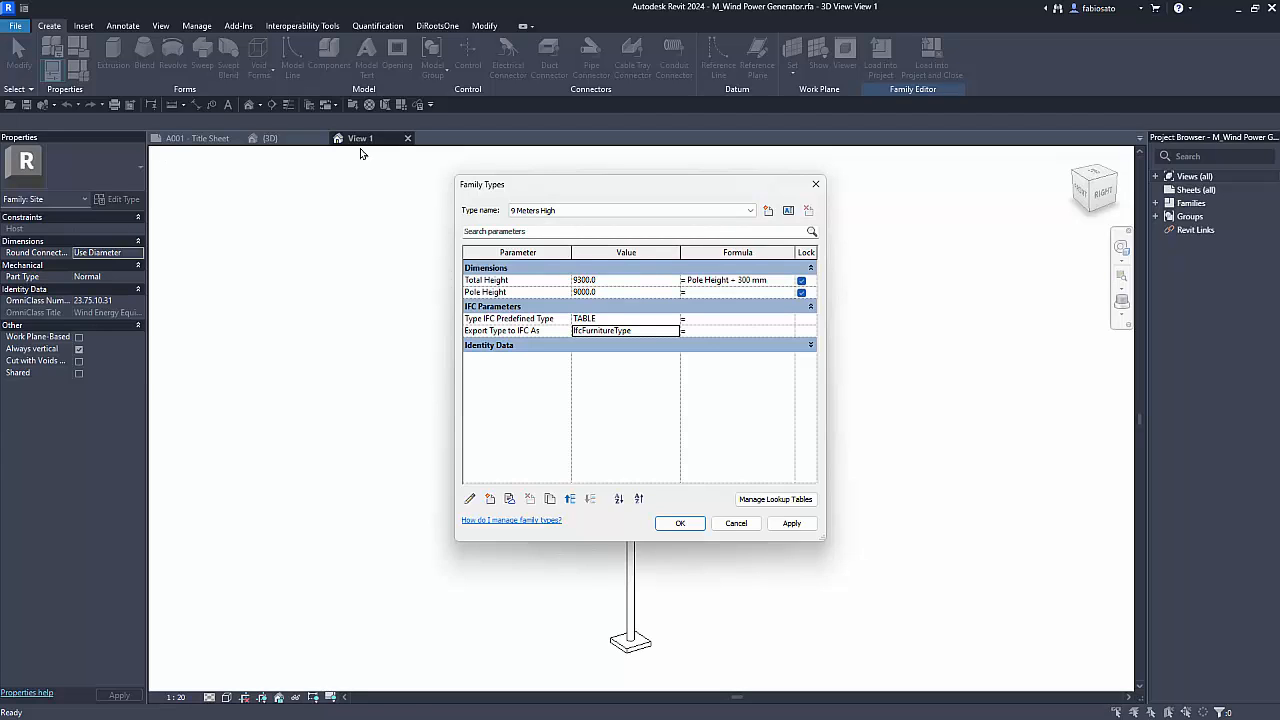
click(681, 524)
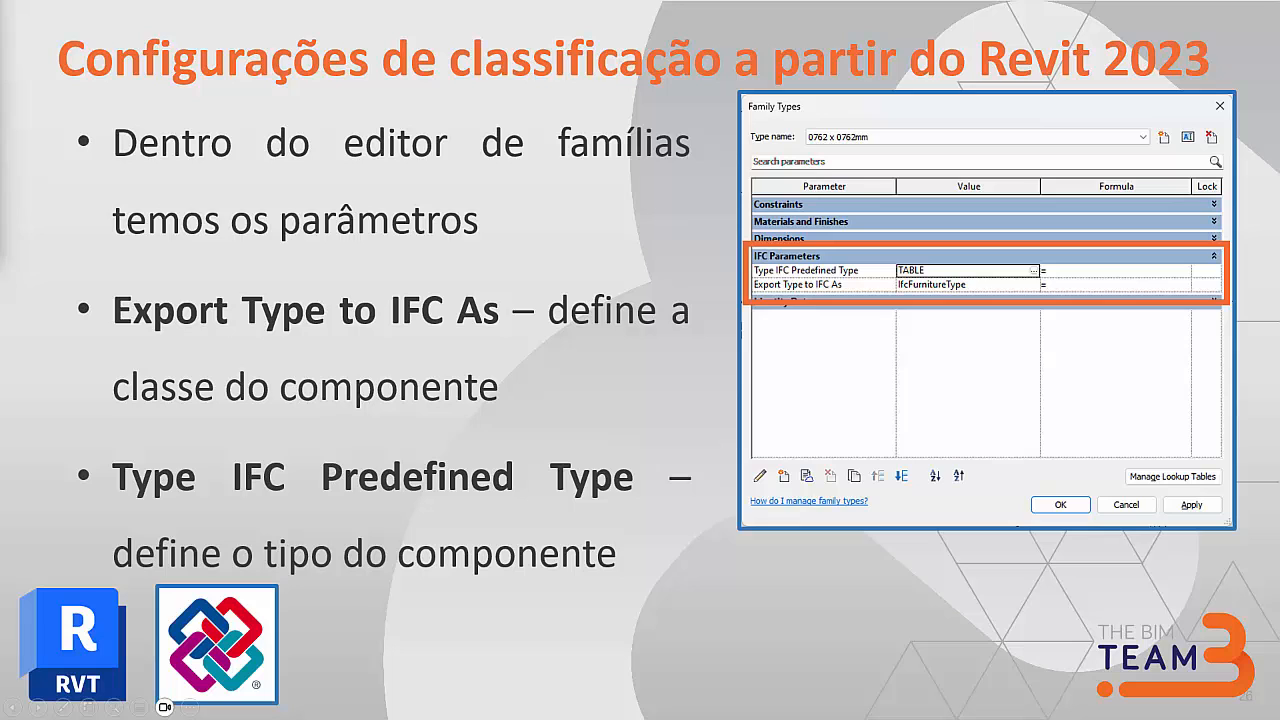
key(Right)
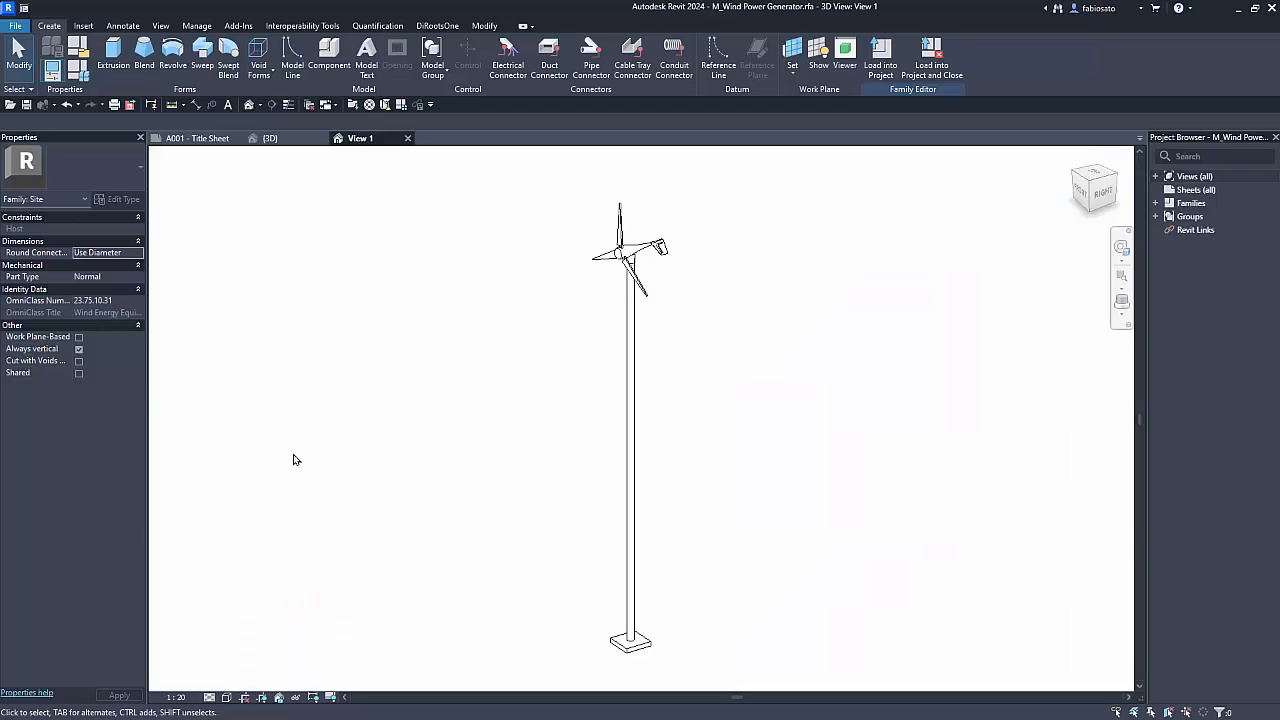
Close the wind turbine family without saving its changes and select a 9 Meters High turbine in the project's {3D} view
click(408, 140)
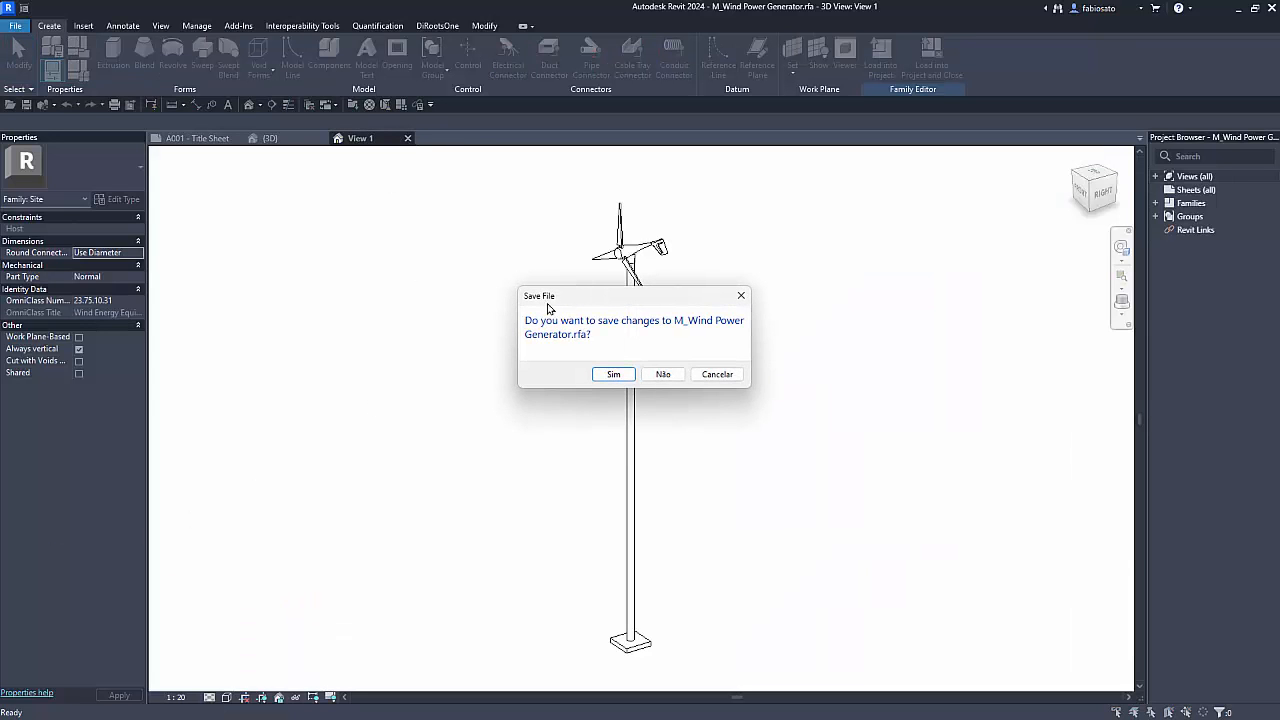
click(663, 374)
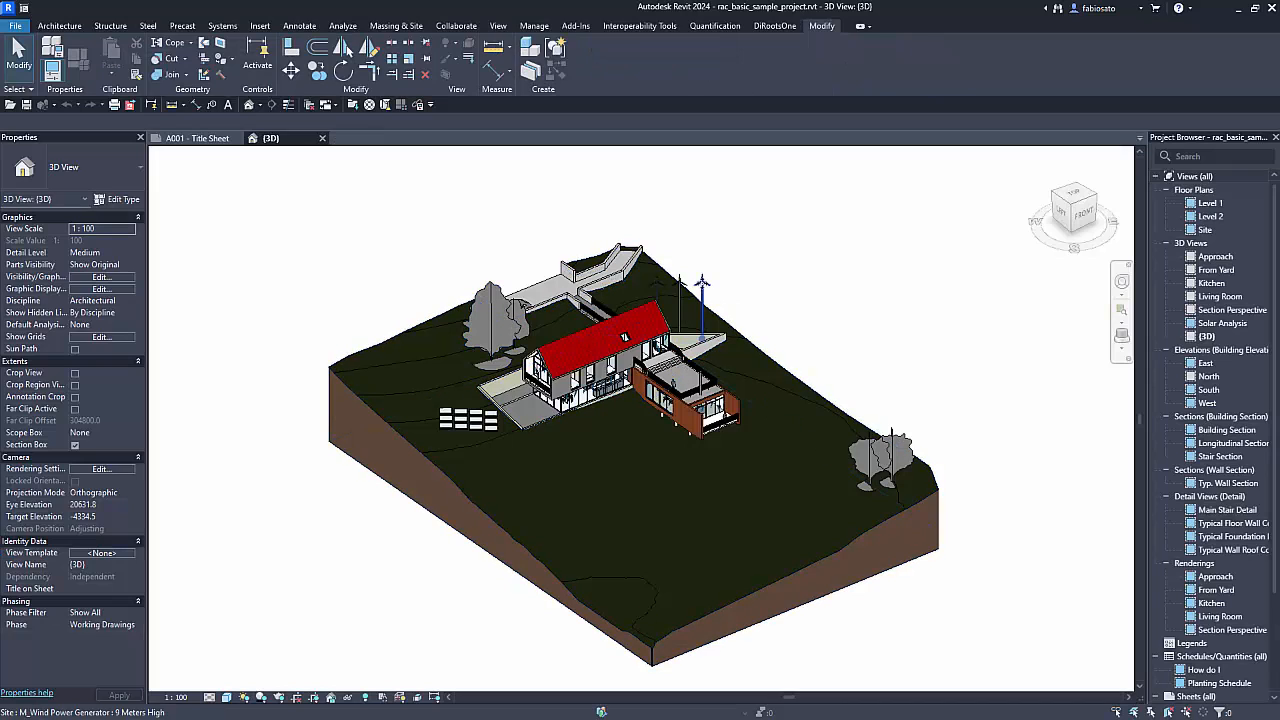
click(703, 290)
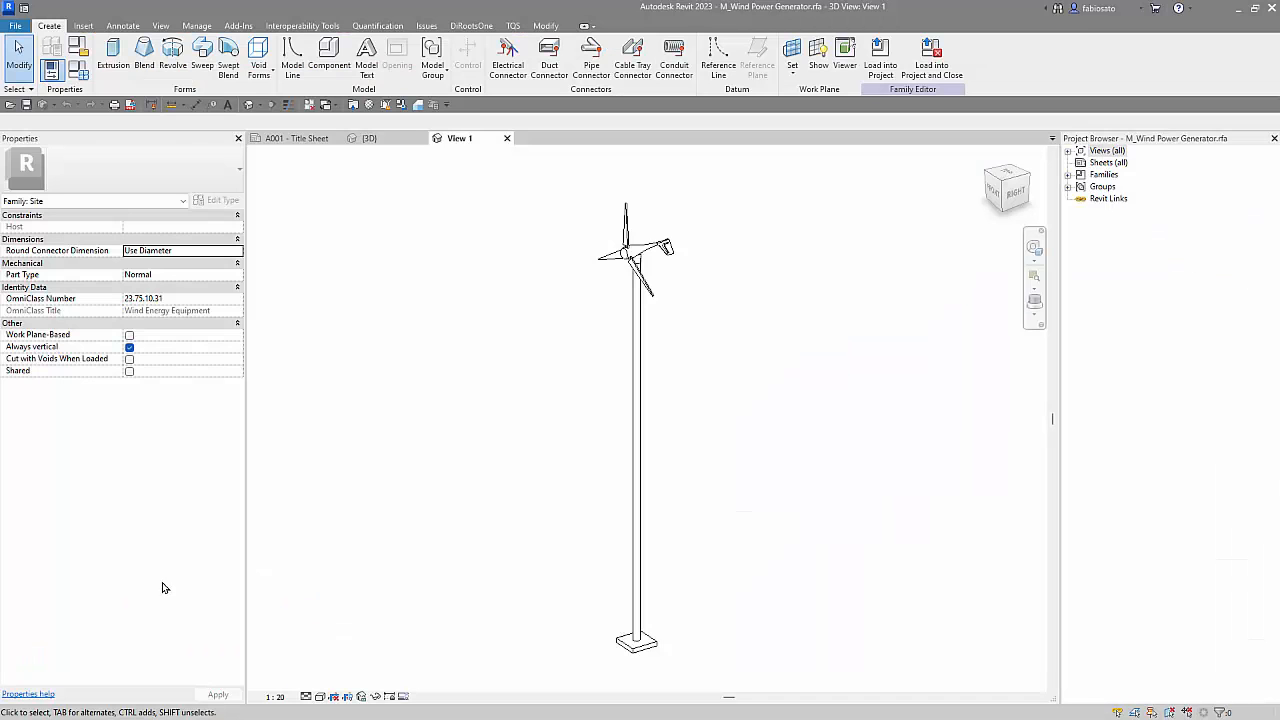
In Revit 2023, return to the project's {3D} view and dismiss the save reminder
click(370, 137)
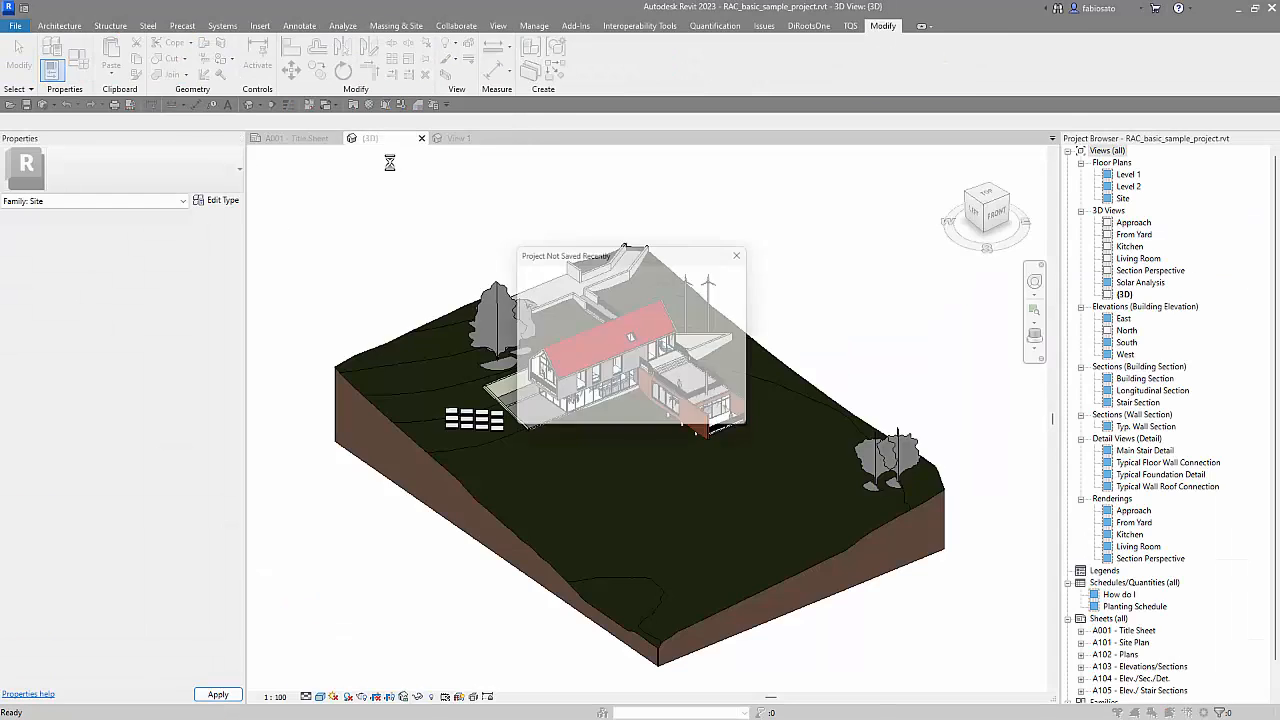
click(743, 252)
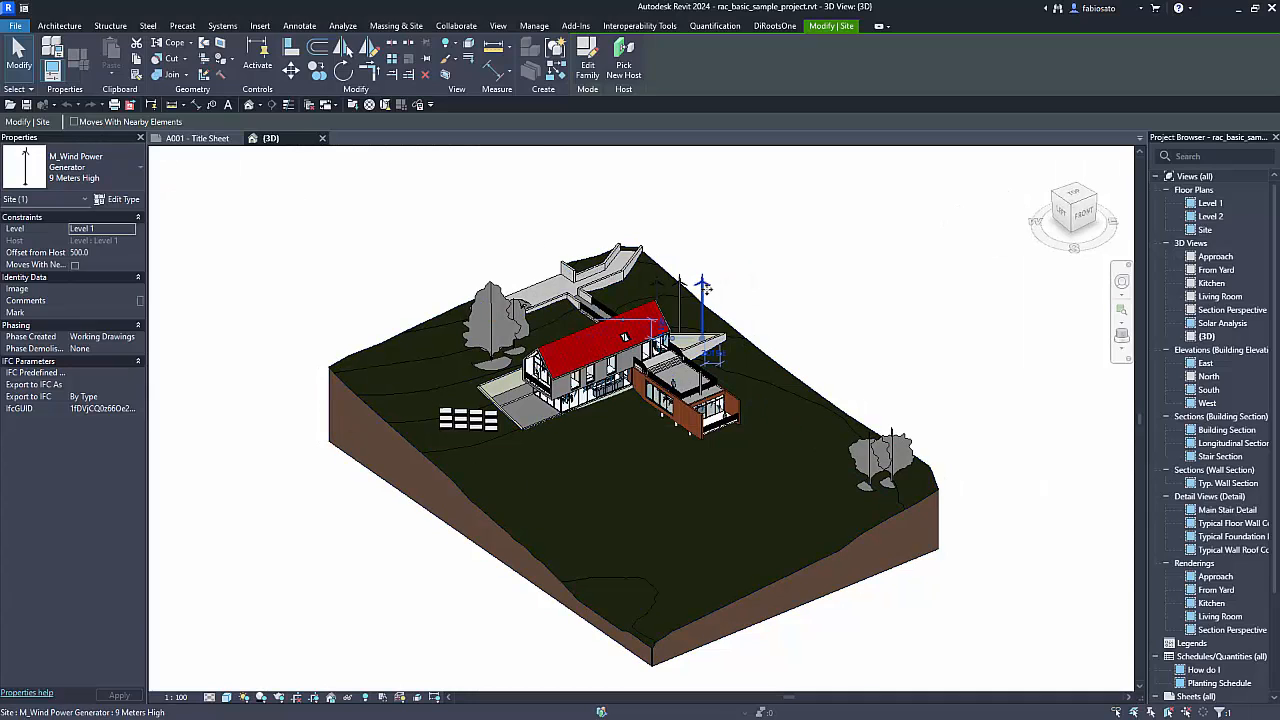
In Revit 2024, open the selected turbine's type properties and try the Yes and No options for Export Type to IFC
click(118, 199)
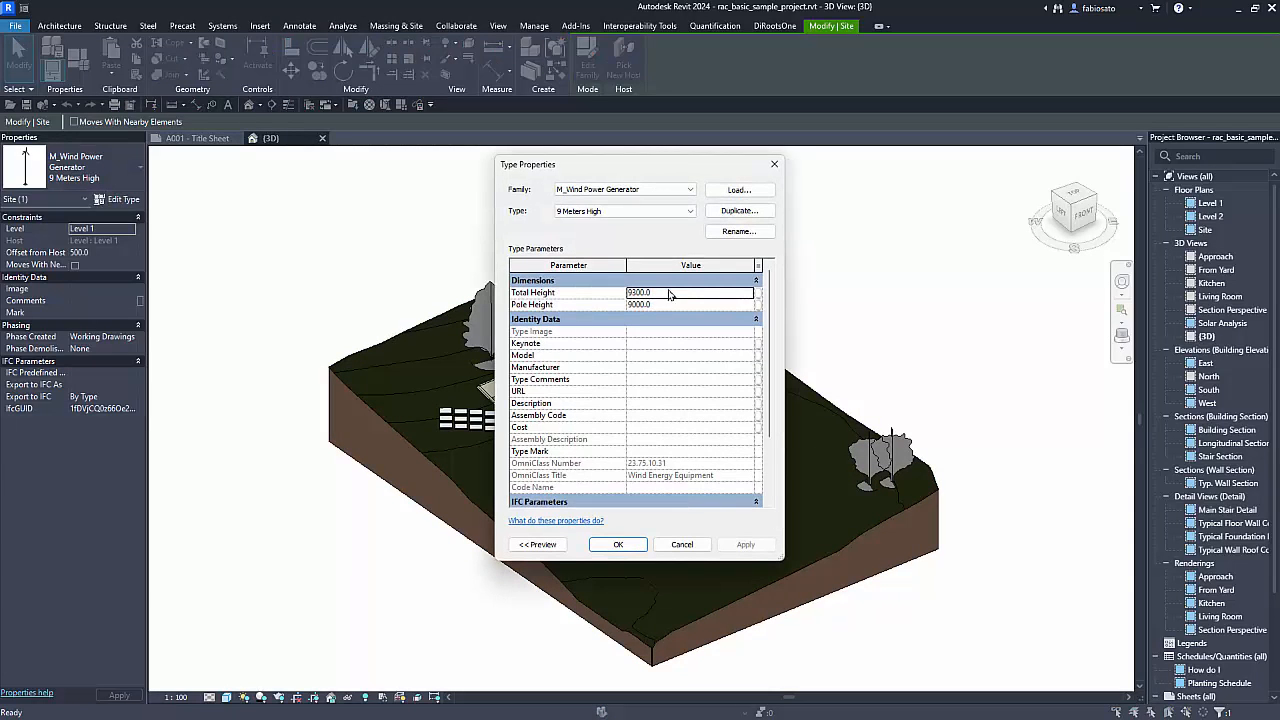
scroll(752, 340, down, 5)
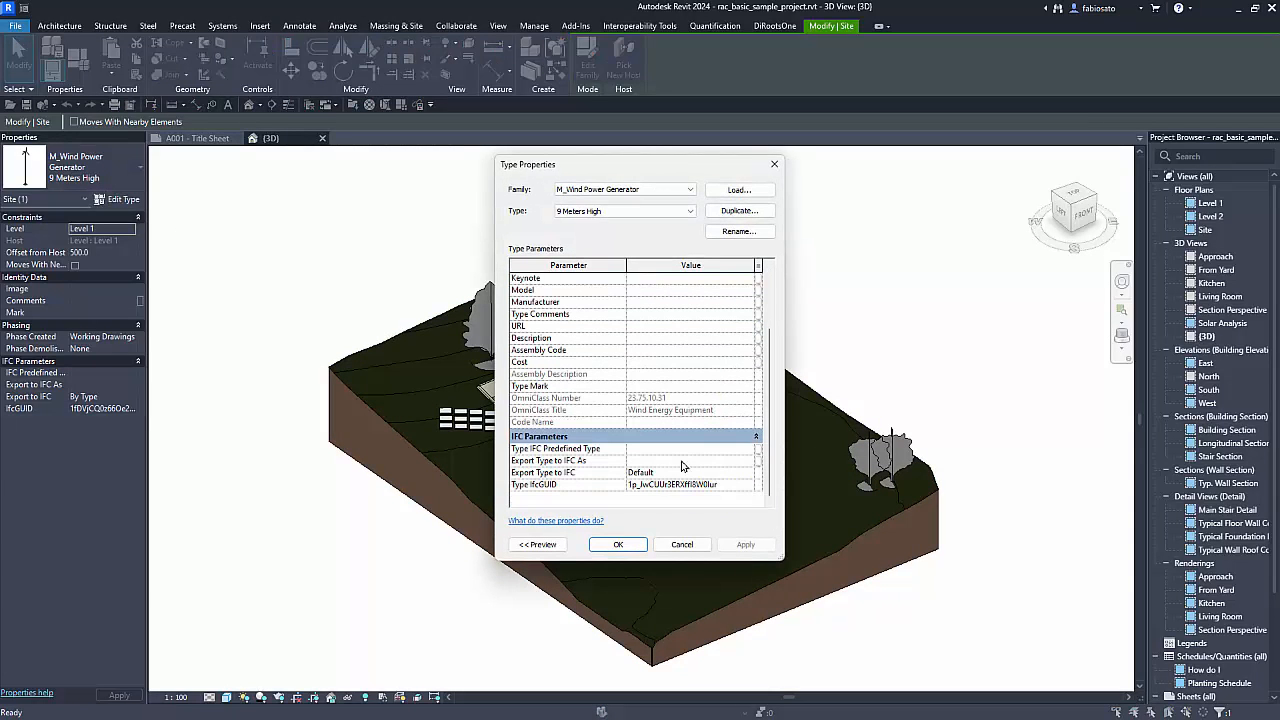
click(750, 474)
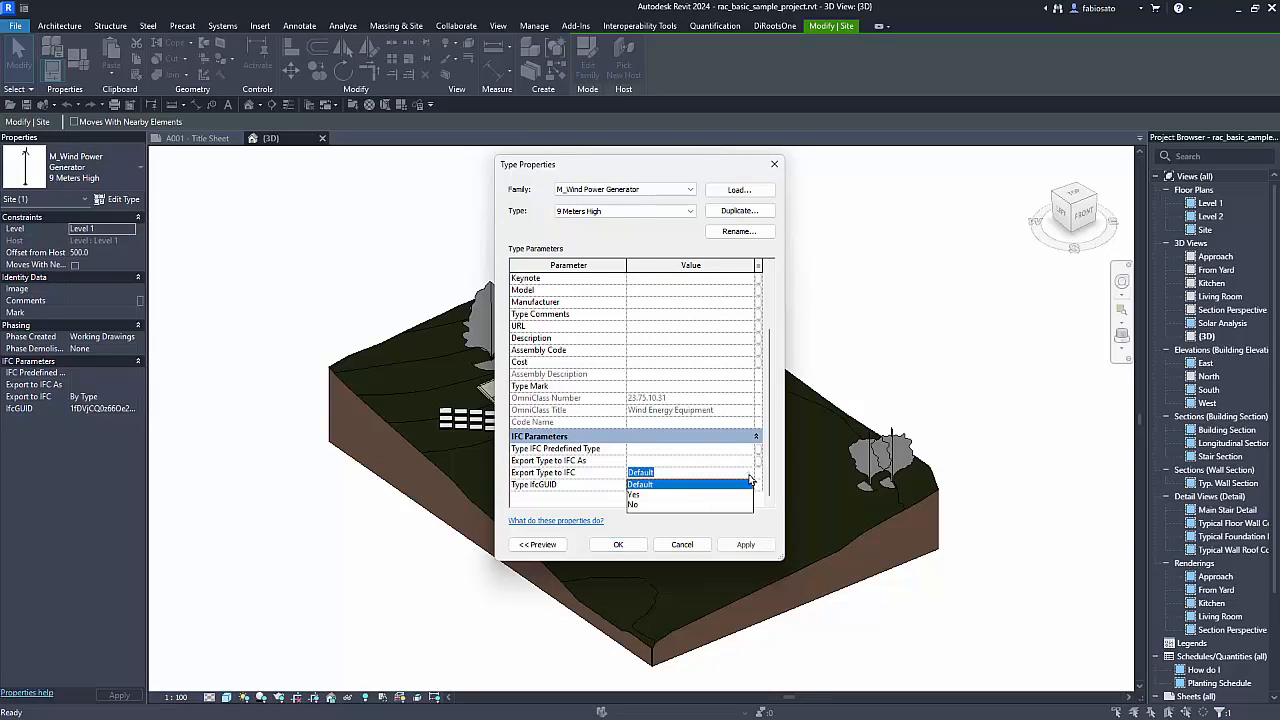
click(632, 496)
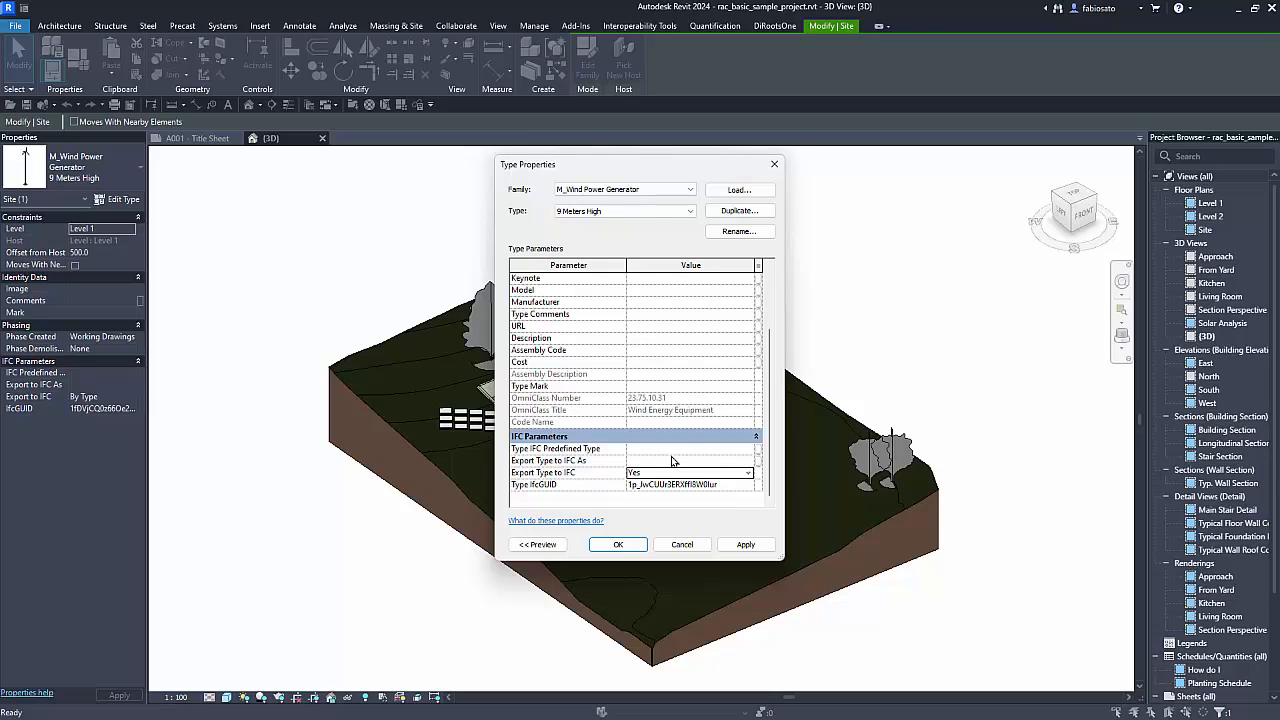
click(745, 476)
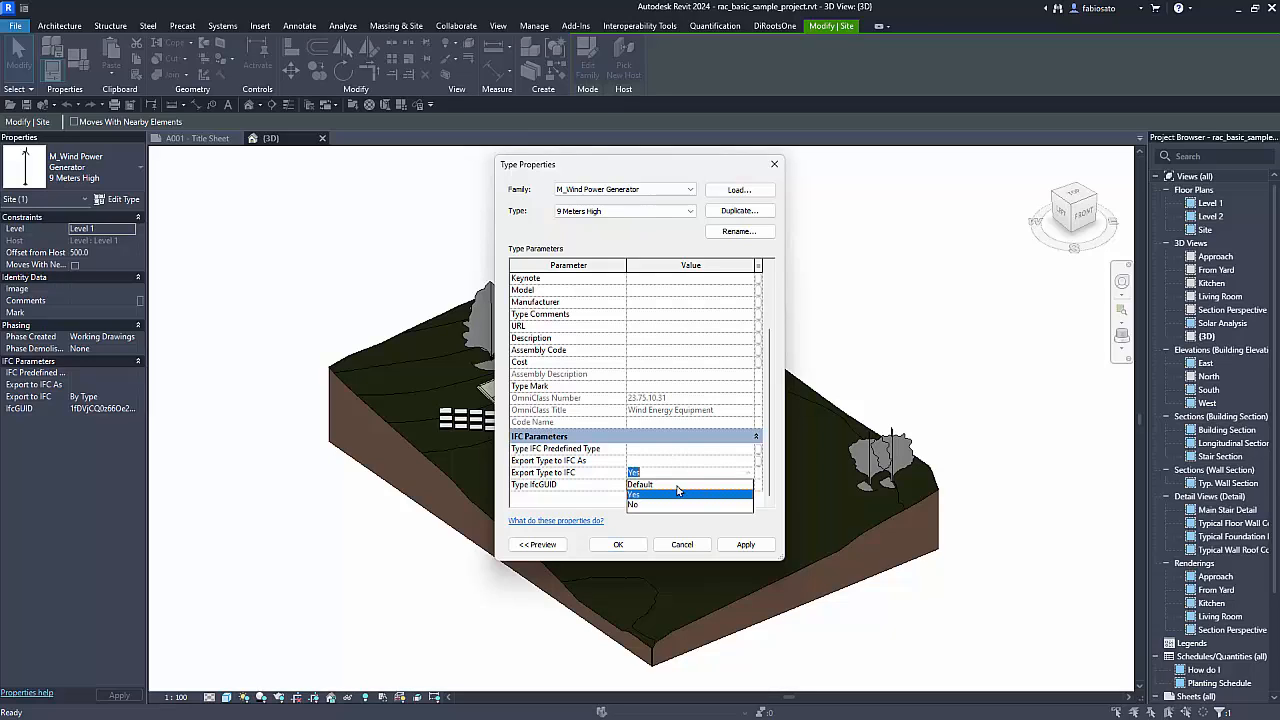
click(660, 506)
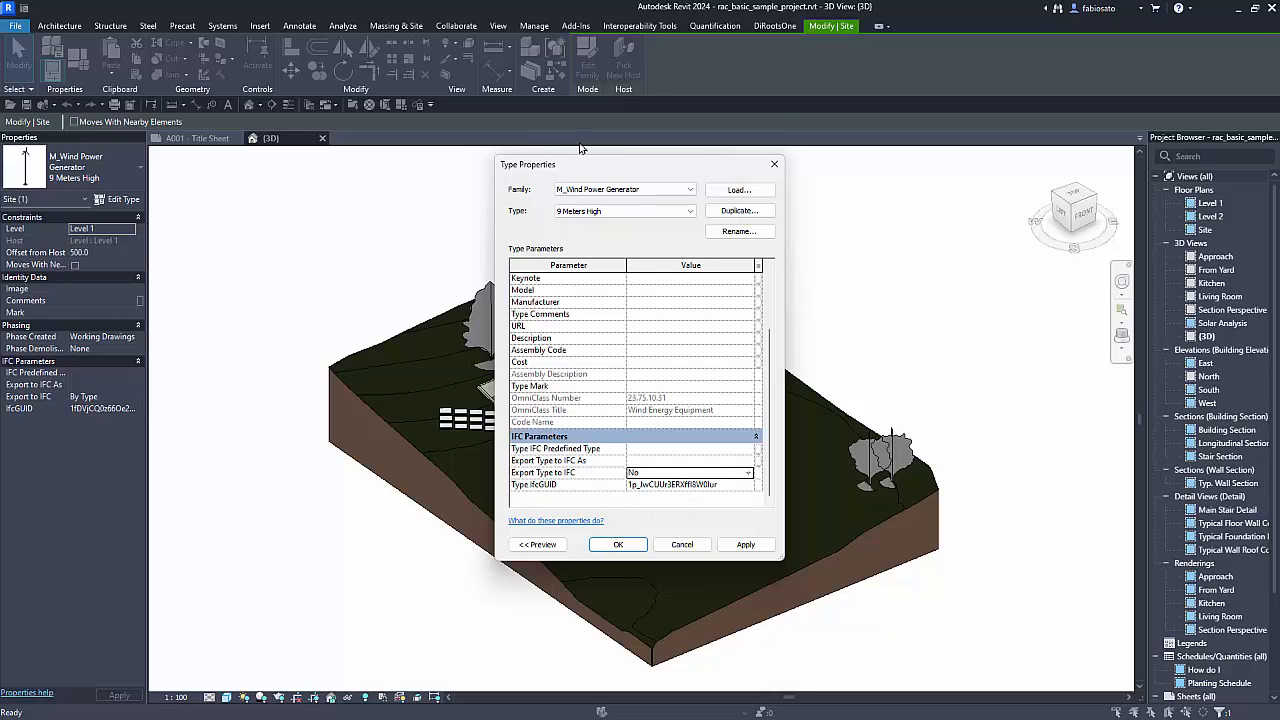
Return Export Type to IFC to Default, check the Type IfcGUID parameter and close the type properties without applying them
drag(617, 164, 892, 180)
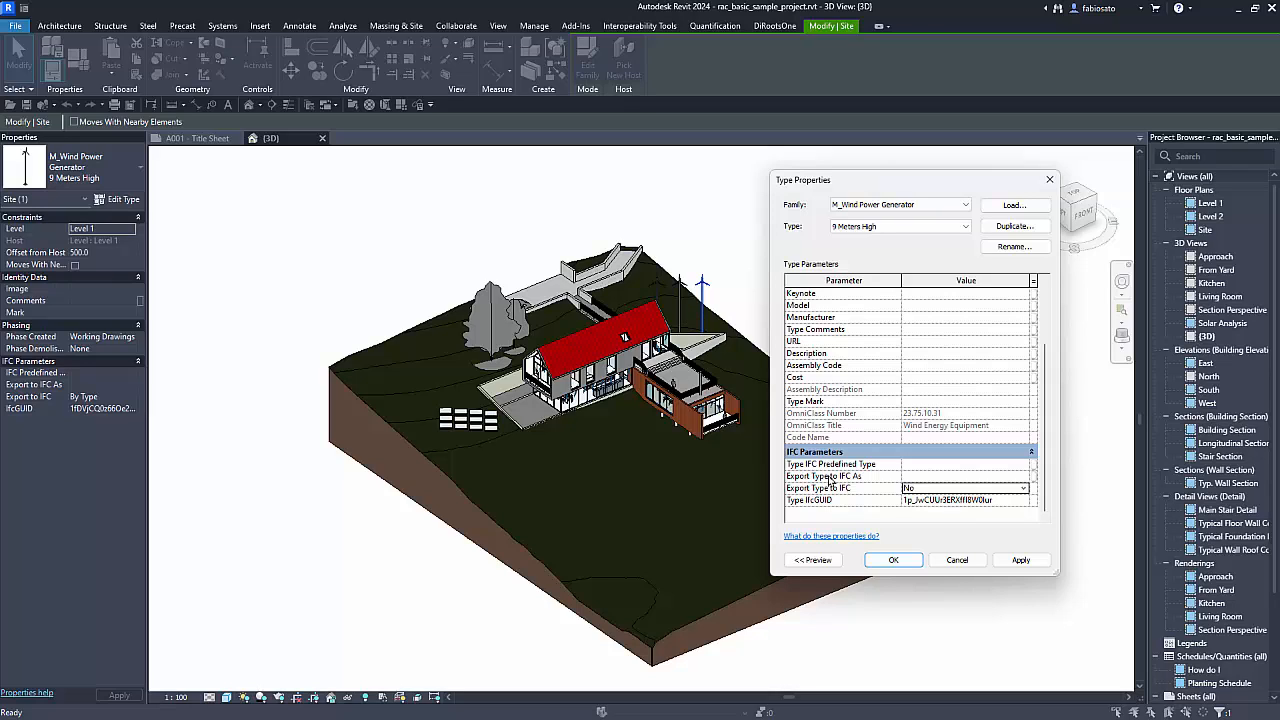
click(1024, 494)
click(984, 503)
click(1020, 490)
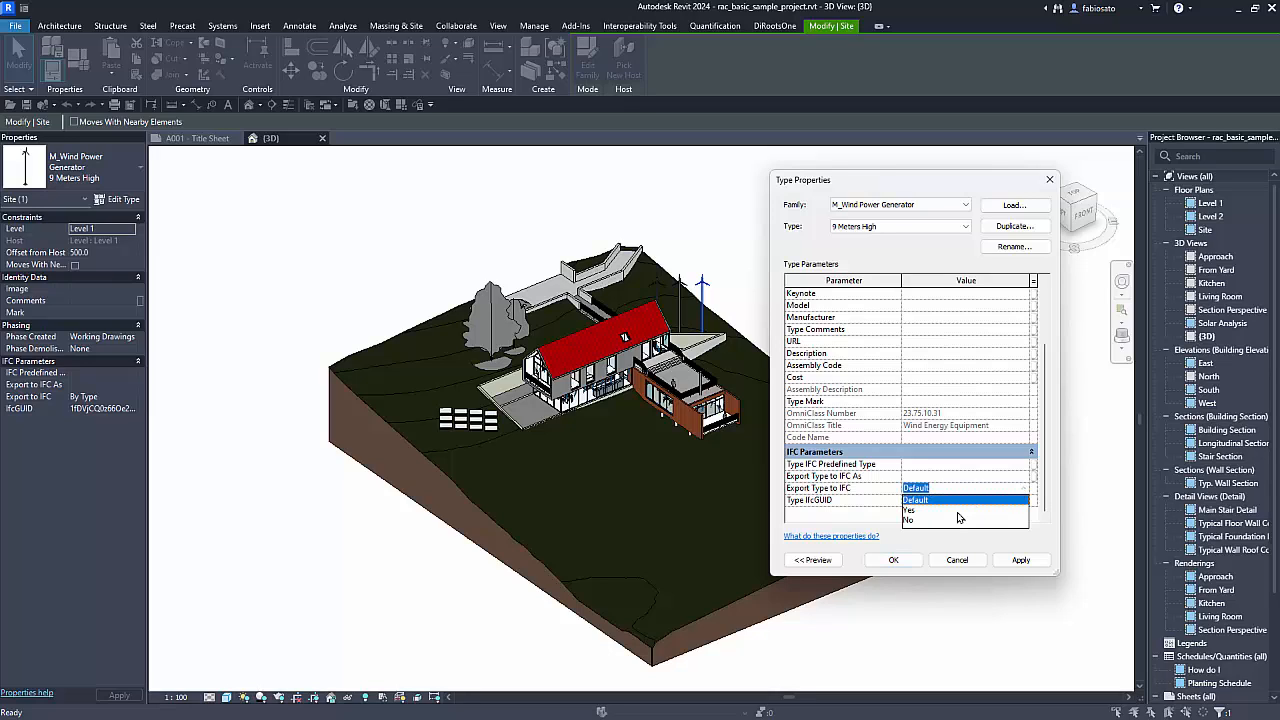
click(1015, 481)
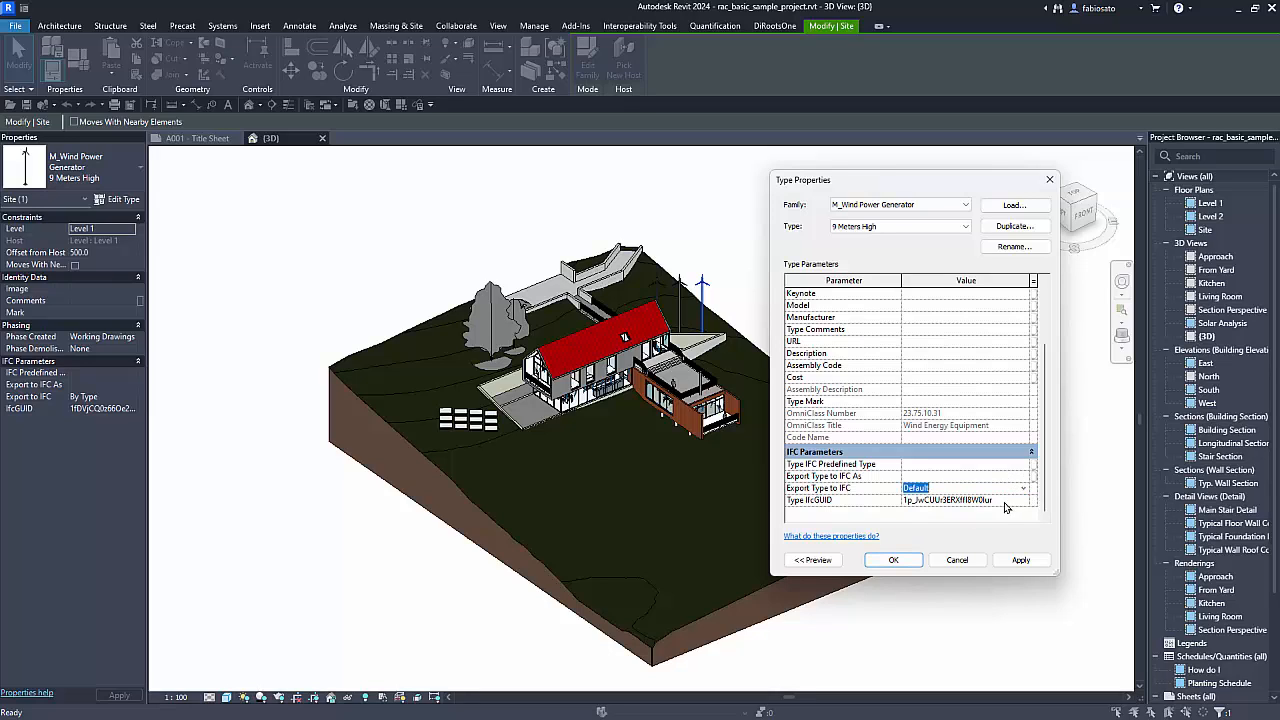
click(1009, 502)
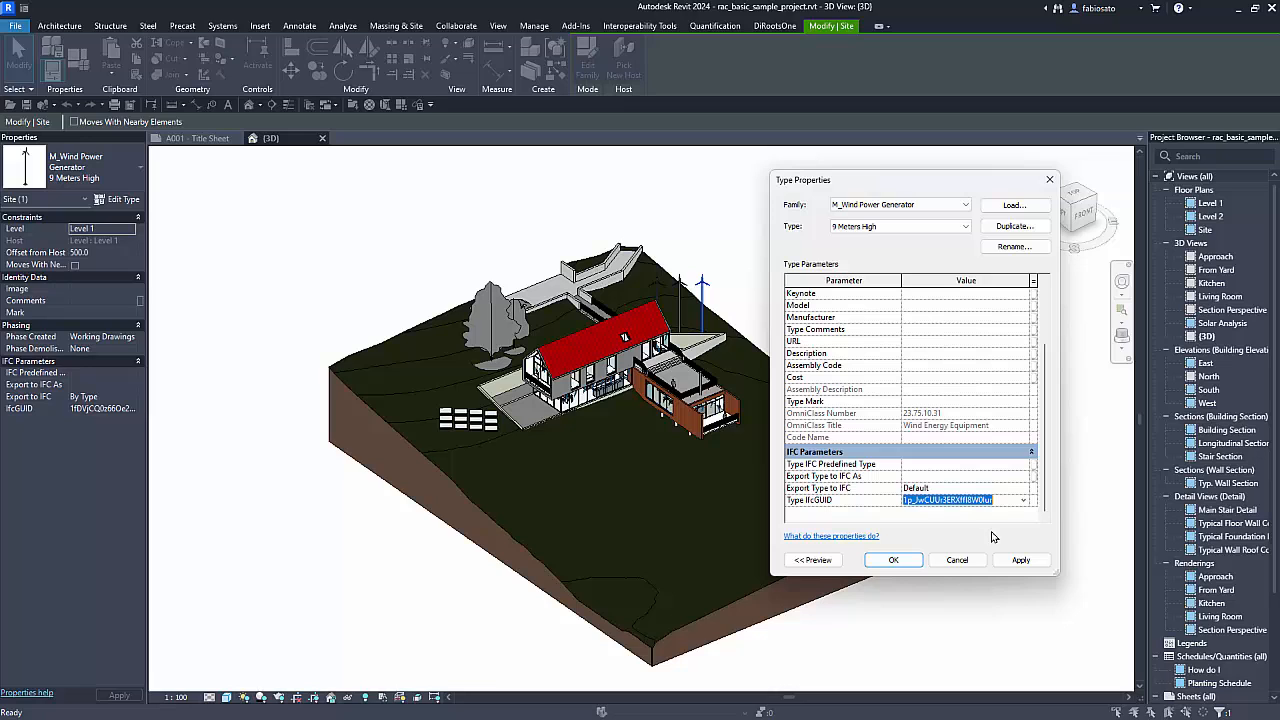
click(1049, 180)
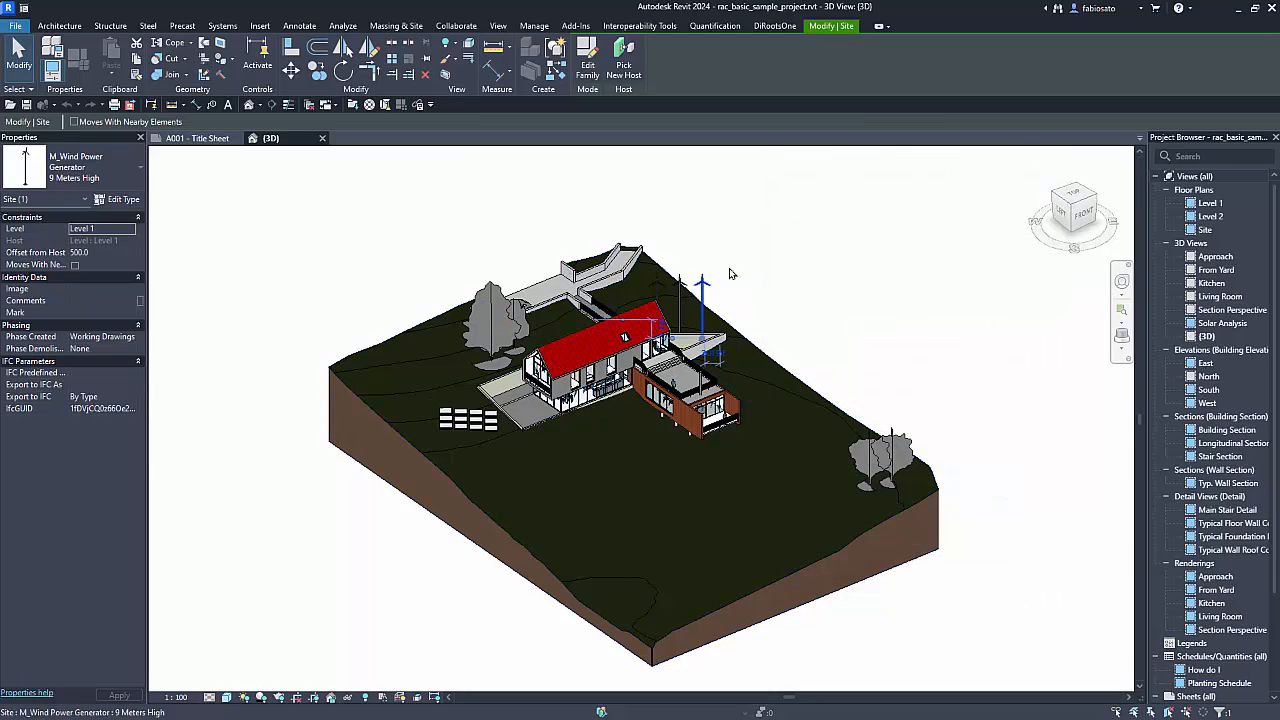
Widen the Properties palette so the turbine's instance IFC parameters can be read in full
drag(146, 408, 190, 408)
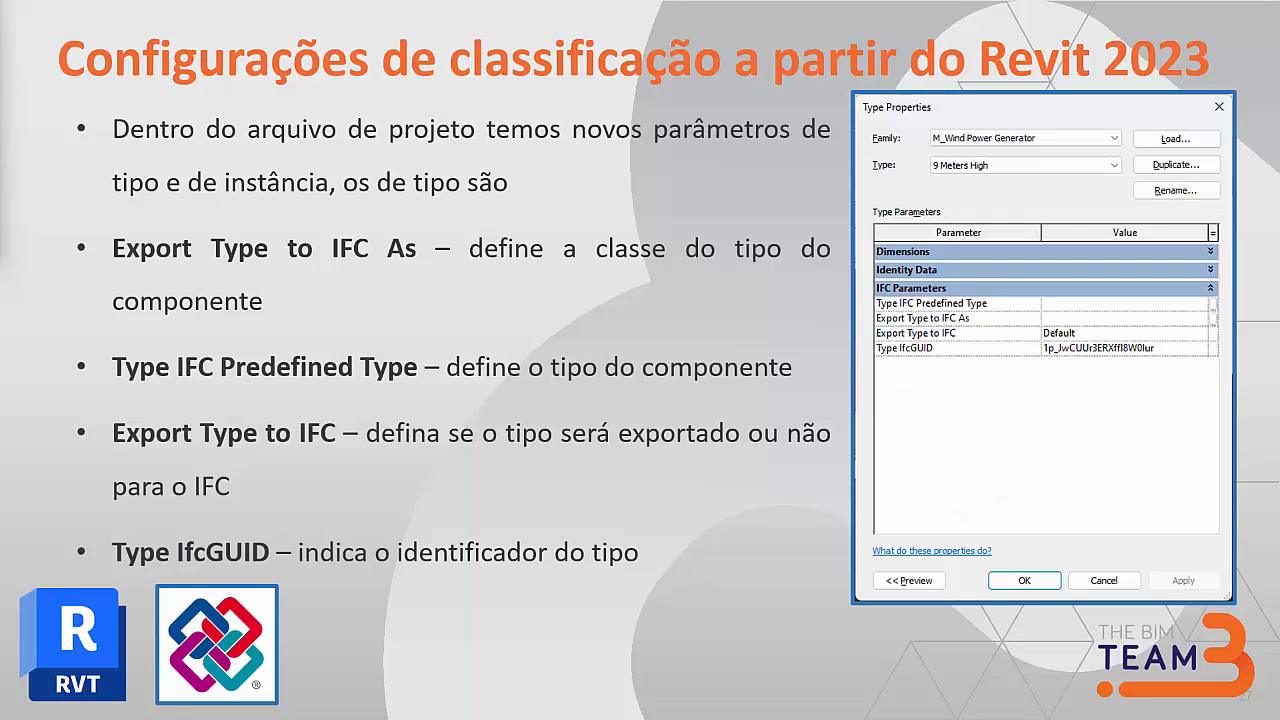
key(Right)
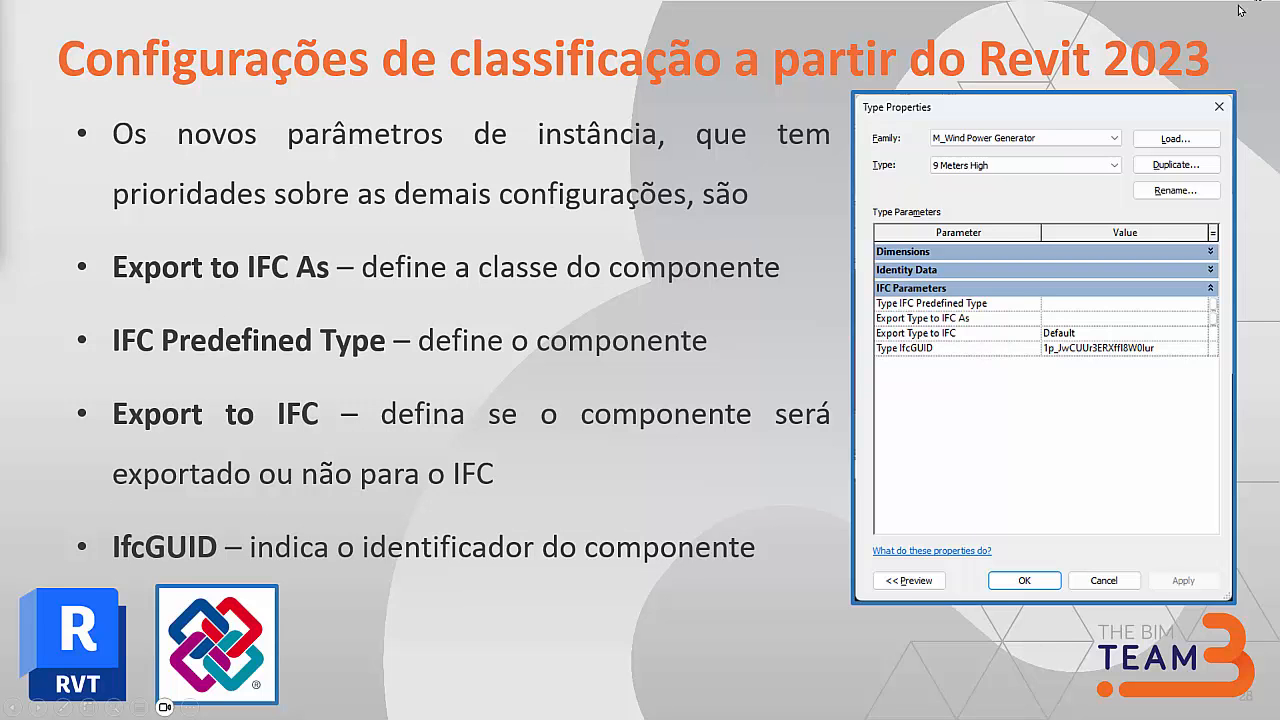
key(alt+Tab)
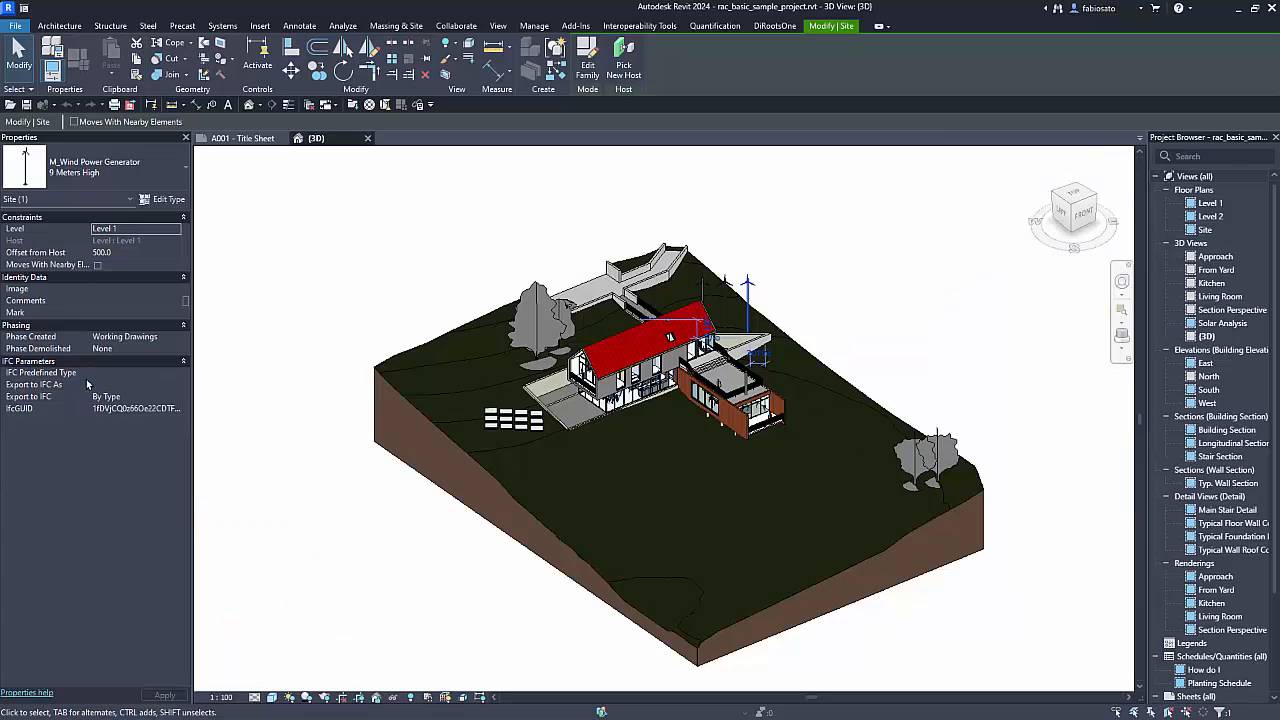
Examine the turbine instance's IFC Predefined Type entity selection, Export to IFC options and Export to IFC As parameter without changing them
click(175, 375)
click(175, 375)
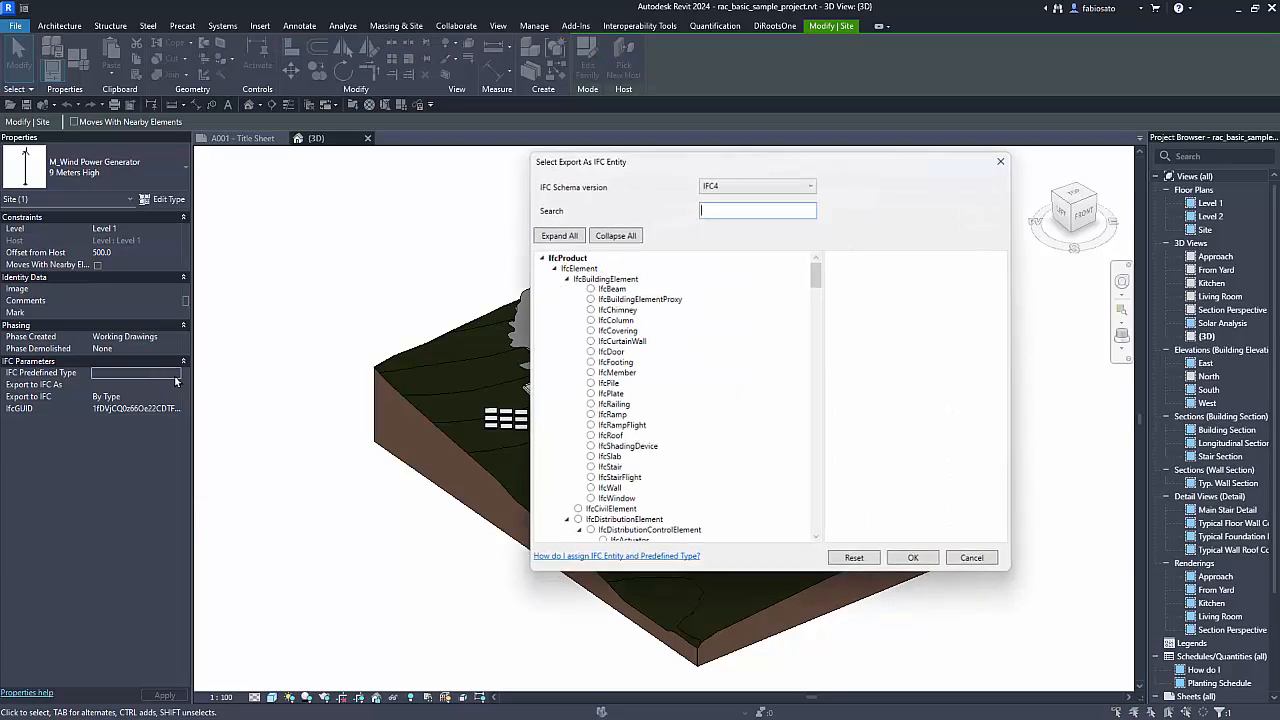
click(1006, 158)
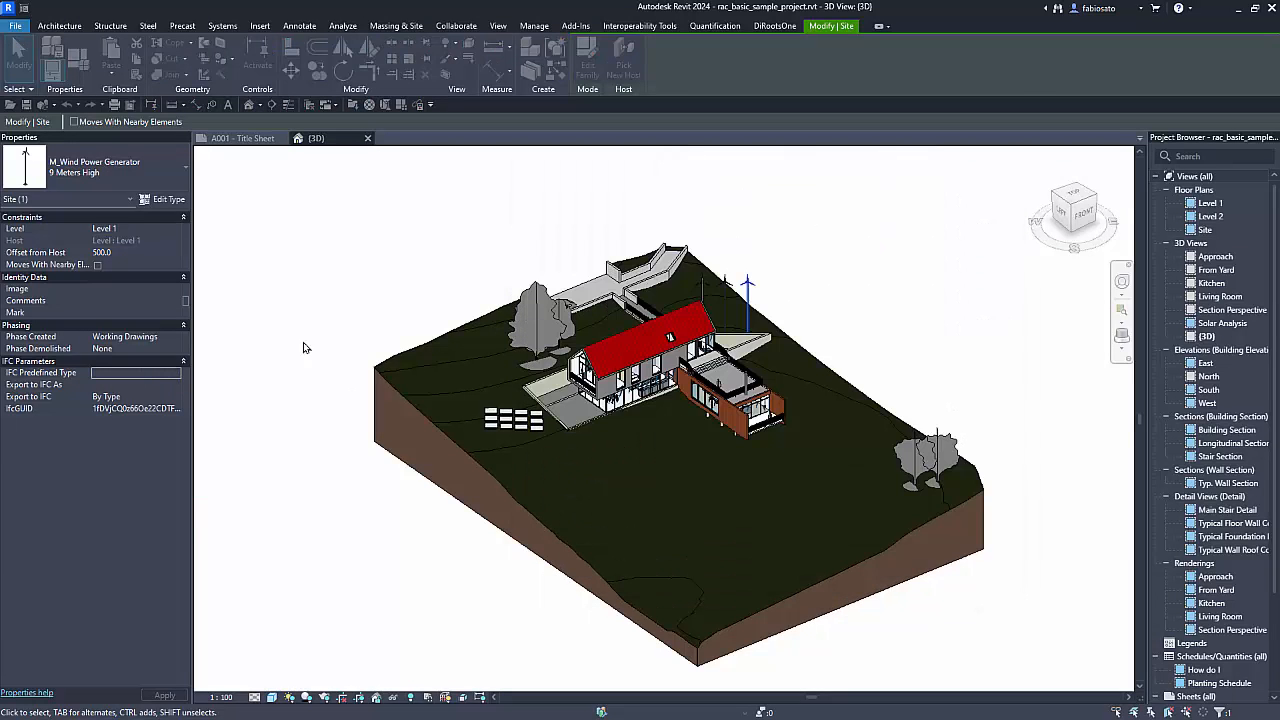
click(160, 399)
click(175, 398)
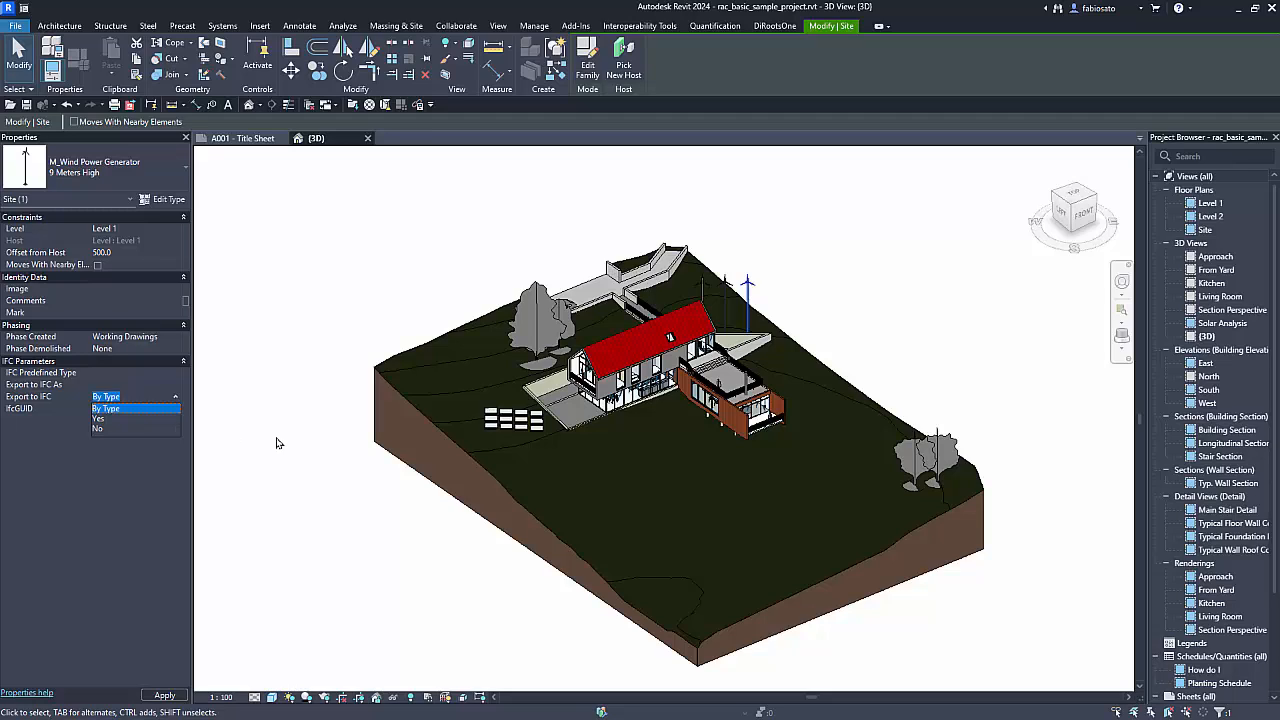
click(324, 445)
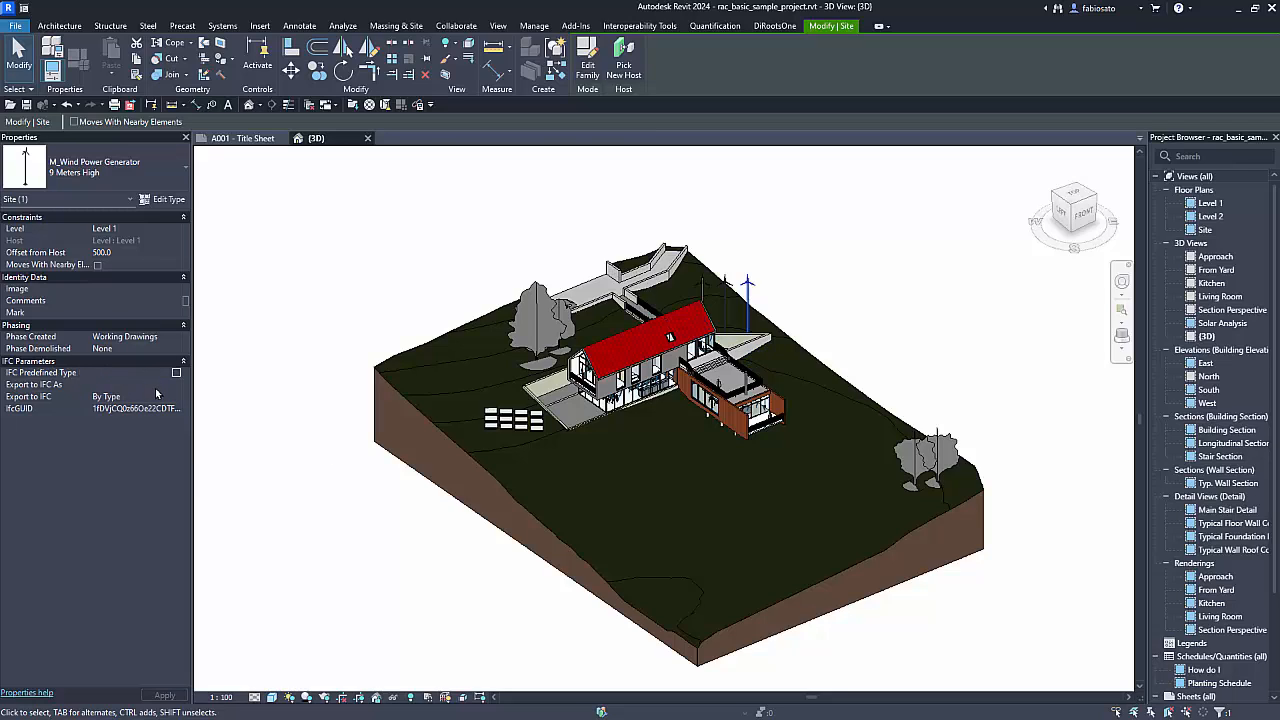
click(157, 388)
scroll(770, 240, up, 4)
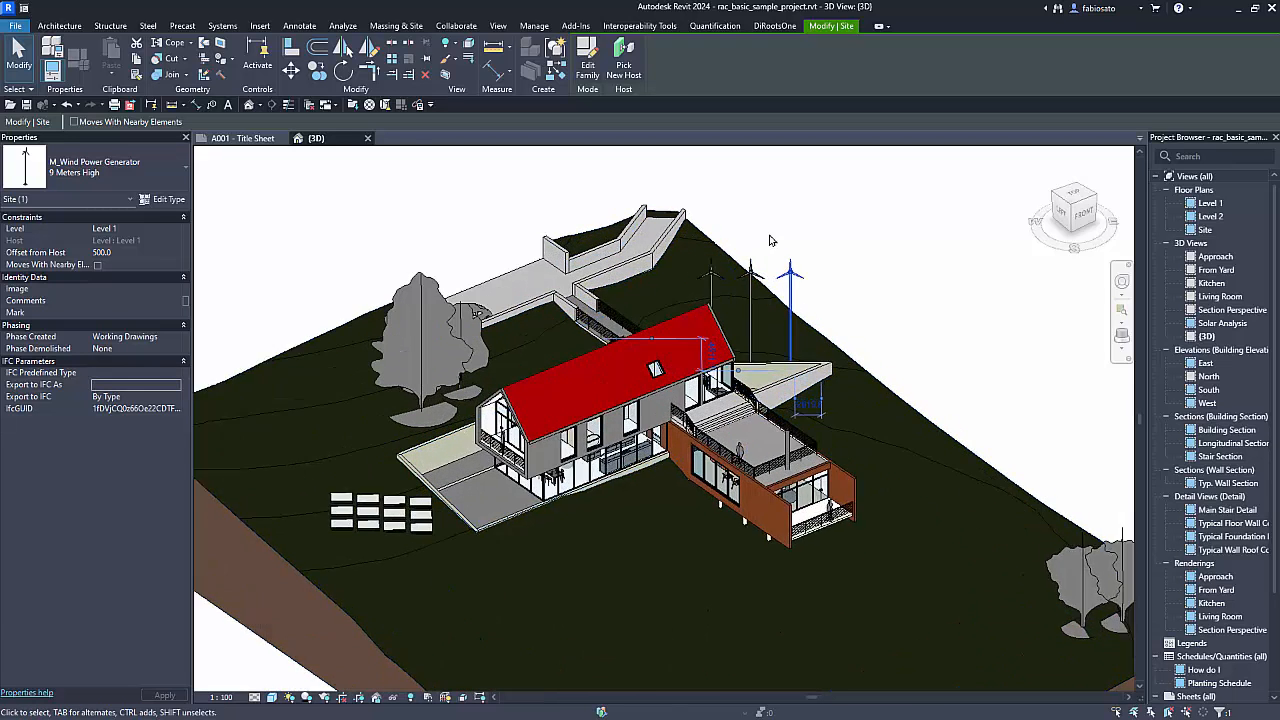
key(Escape)
scroll(770, 240, up, 2)
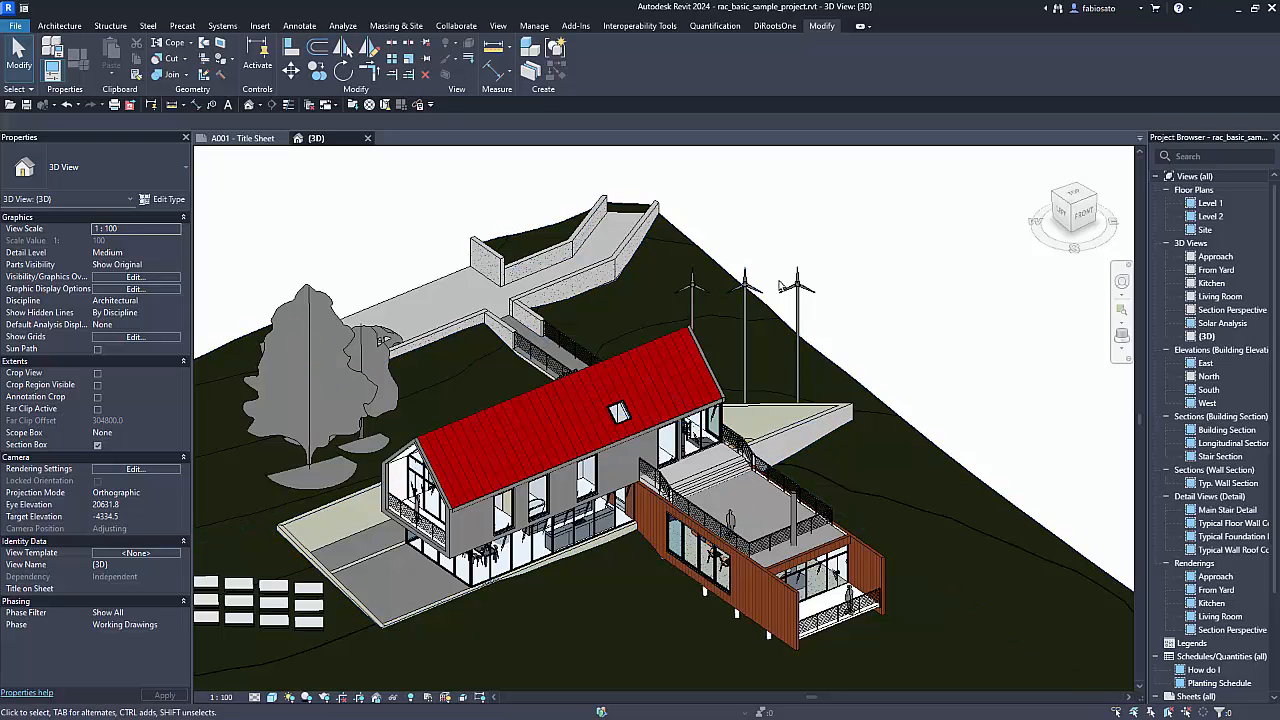
click(797, 310)
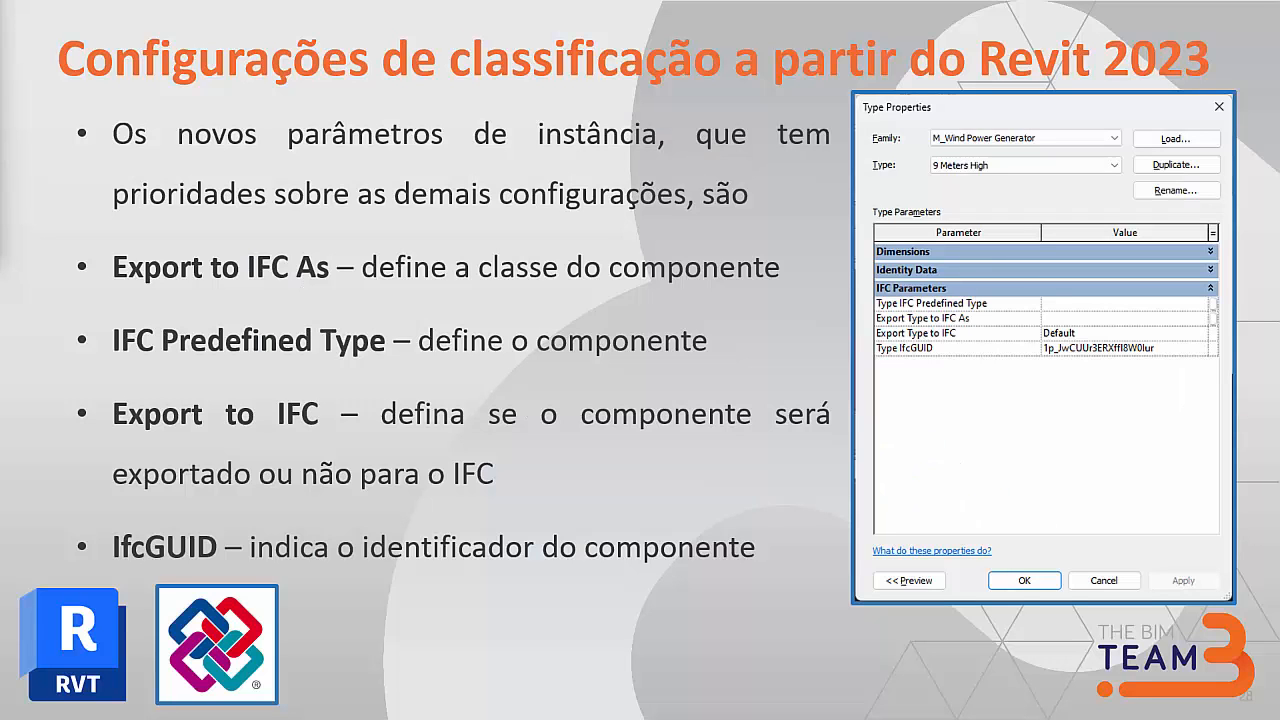
key(Right)
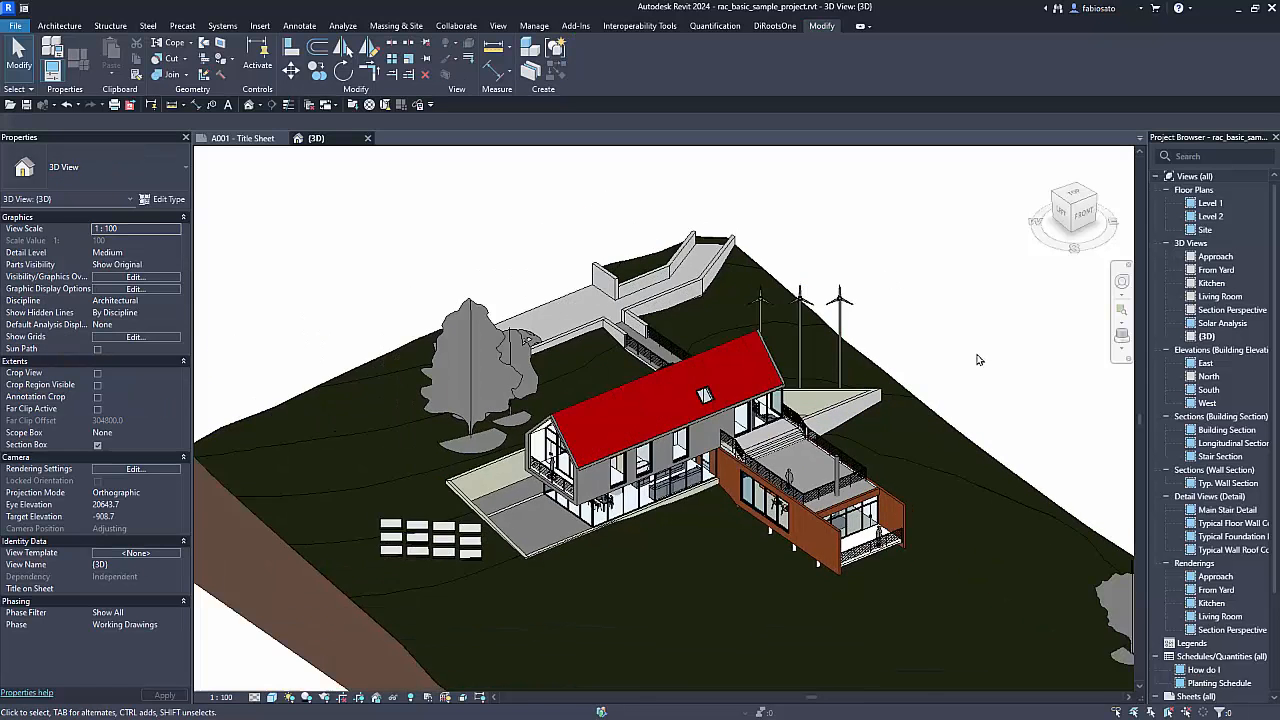
Rename the {3D} view as Exportação and select it among the project's 3D views
scroll(888, 340, down, 3)
middle_drag(567, 297, 434, 264)
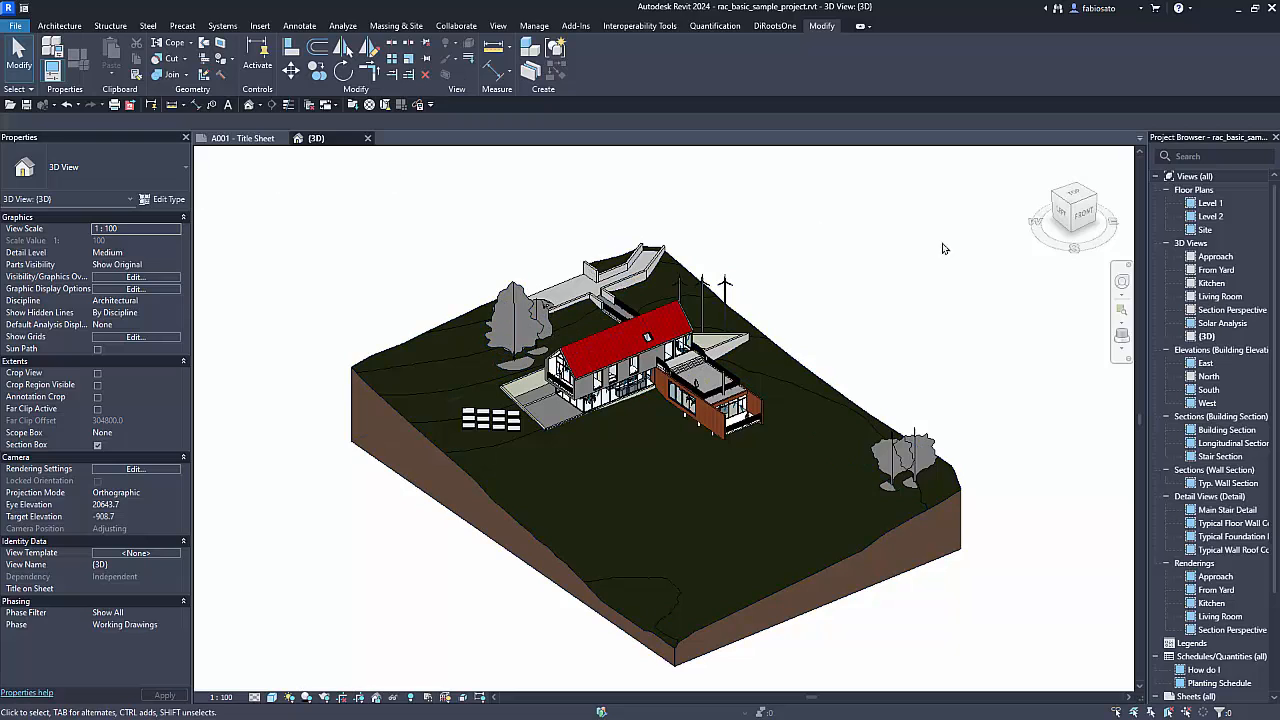
click(1206, 340)
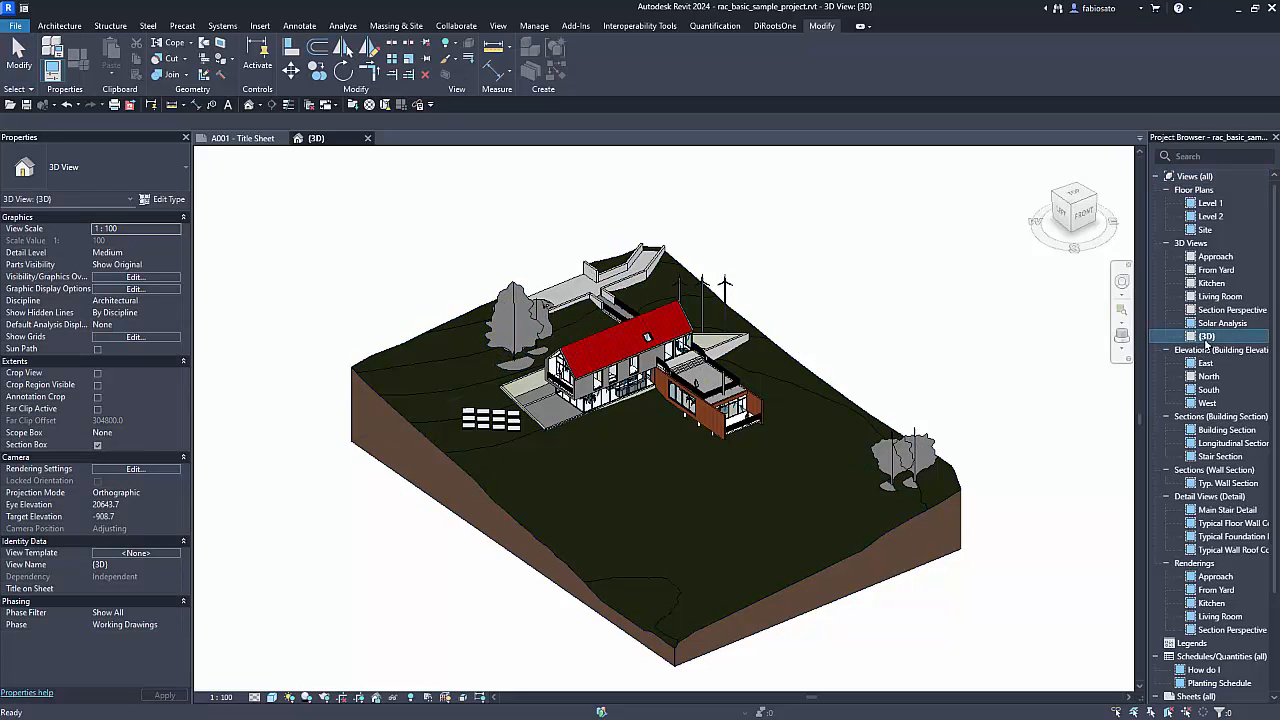
click(1206, 340)
click(128, 566)
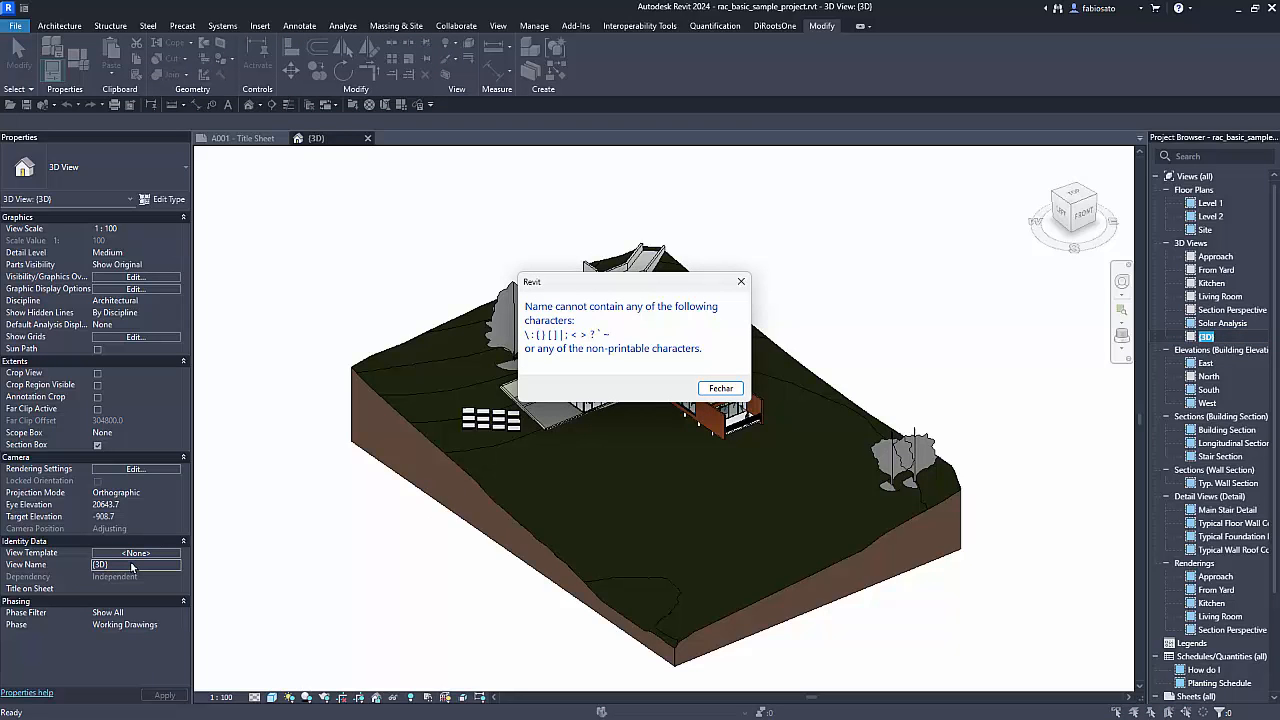
key(Return)
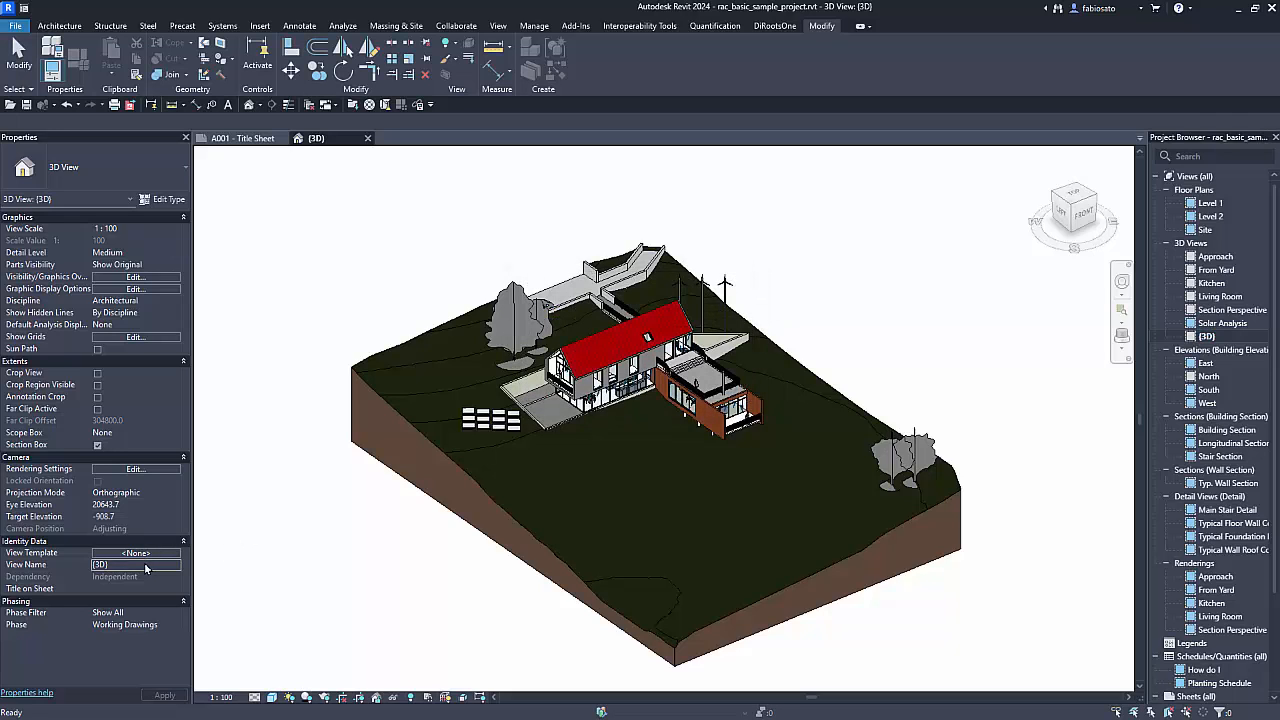
text(Expor)
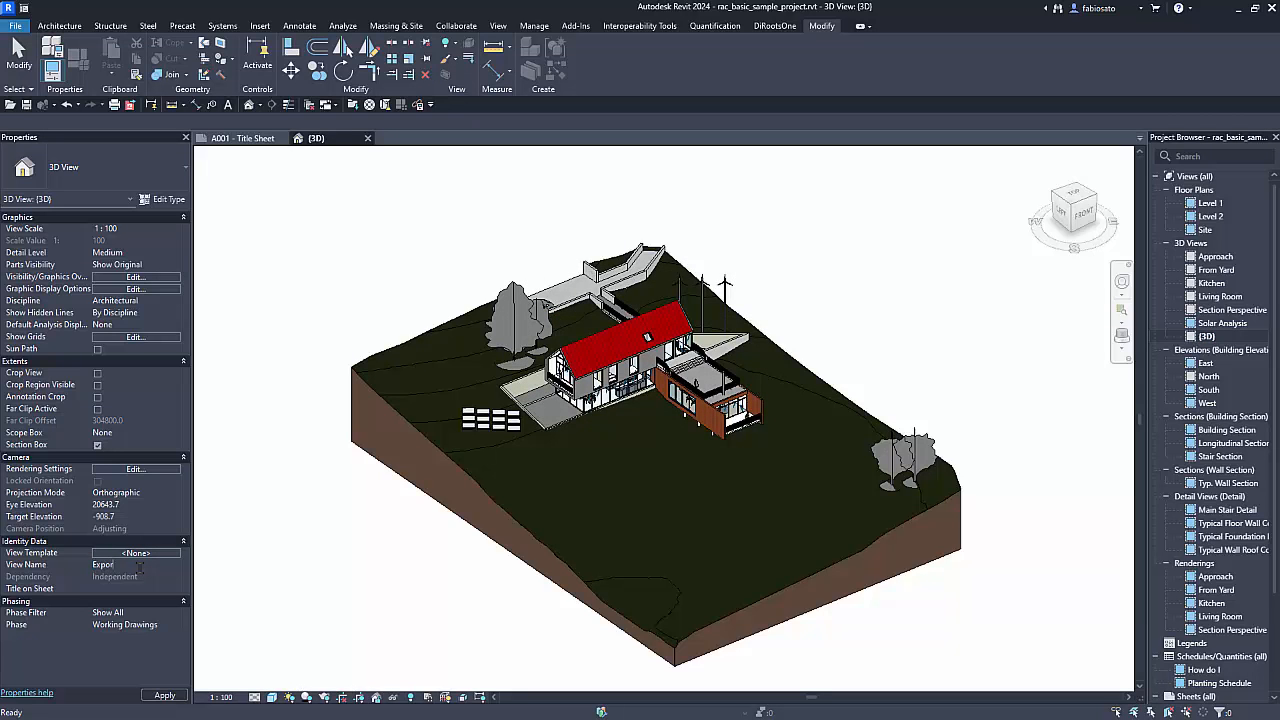
text(tação)
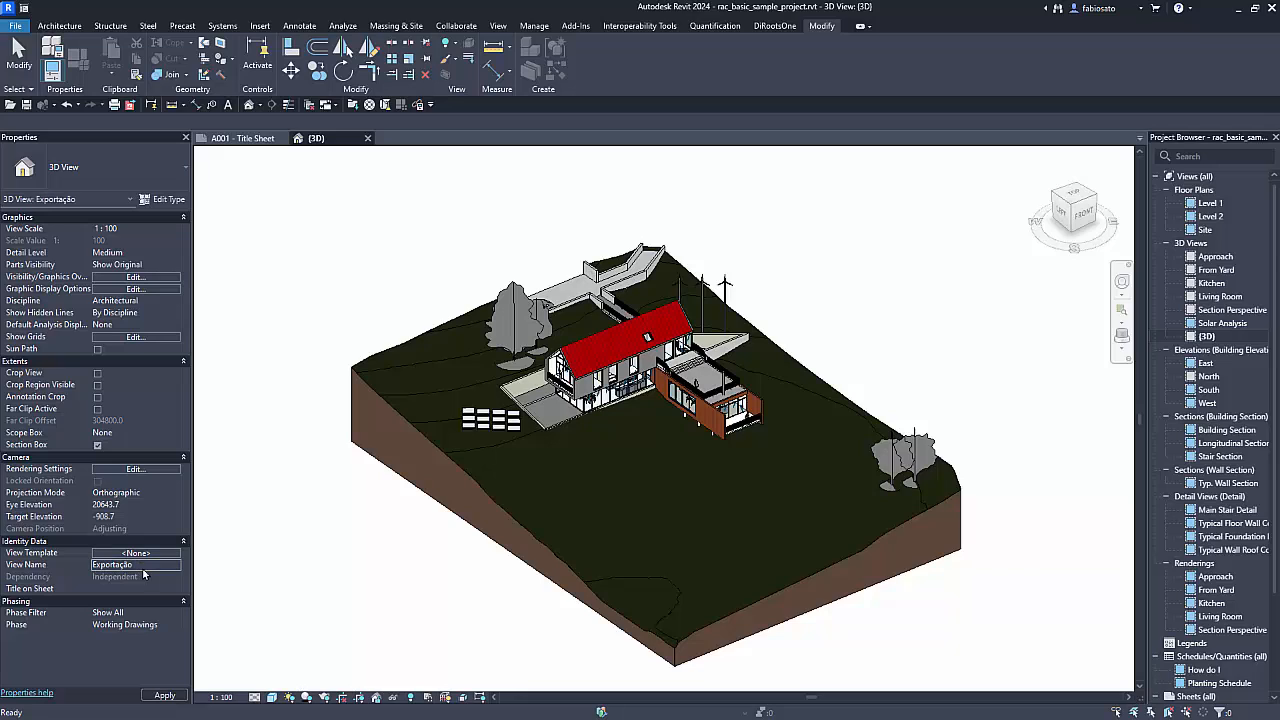
key(Return)
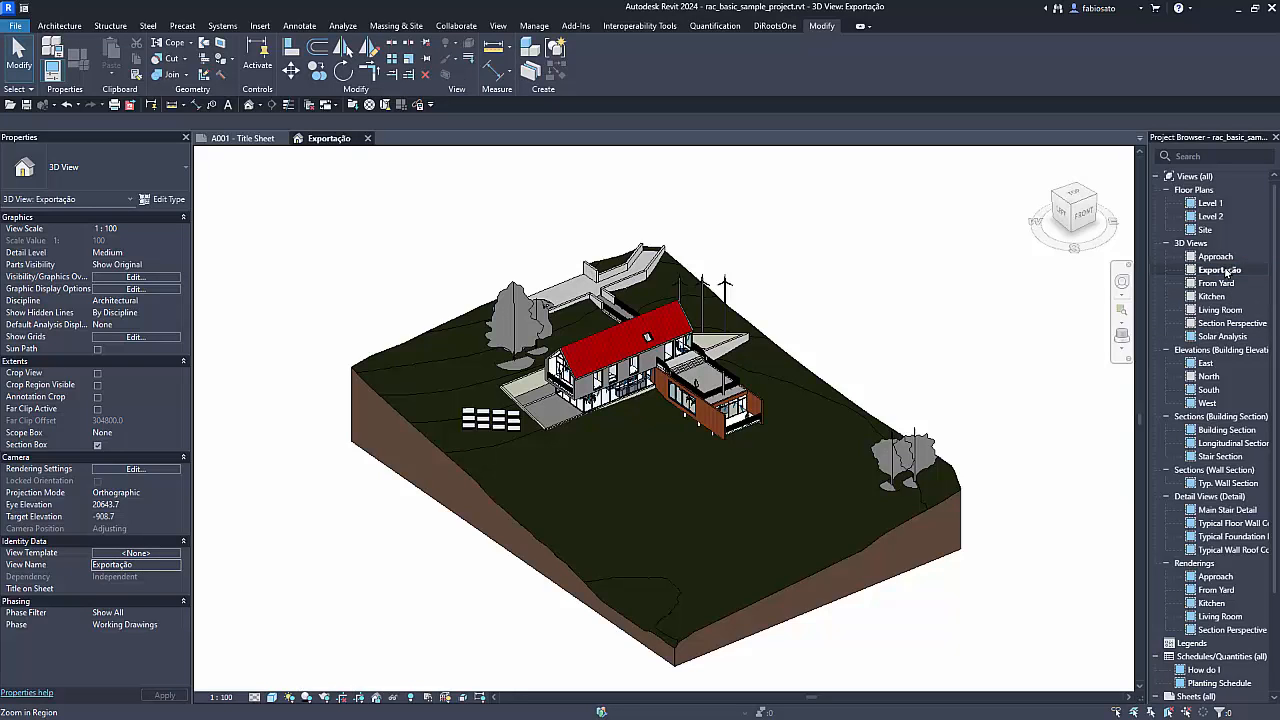
click(1226, 271)
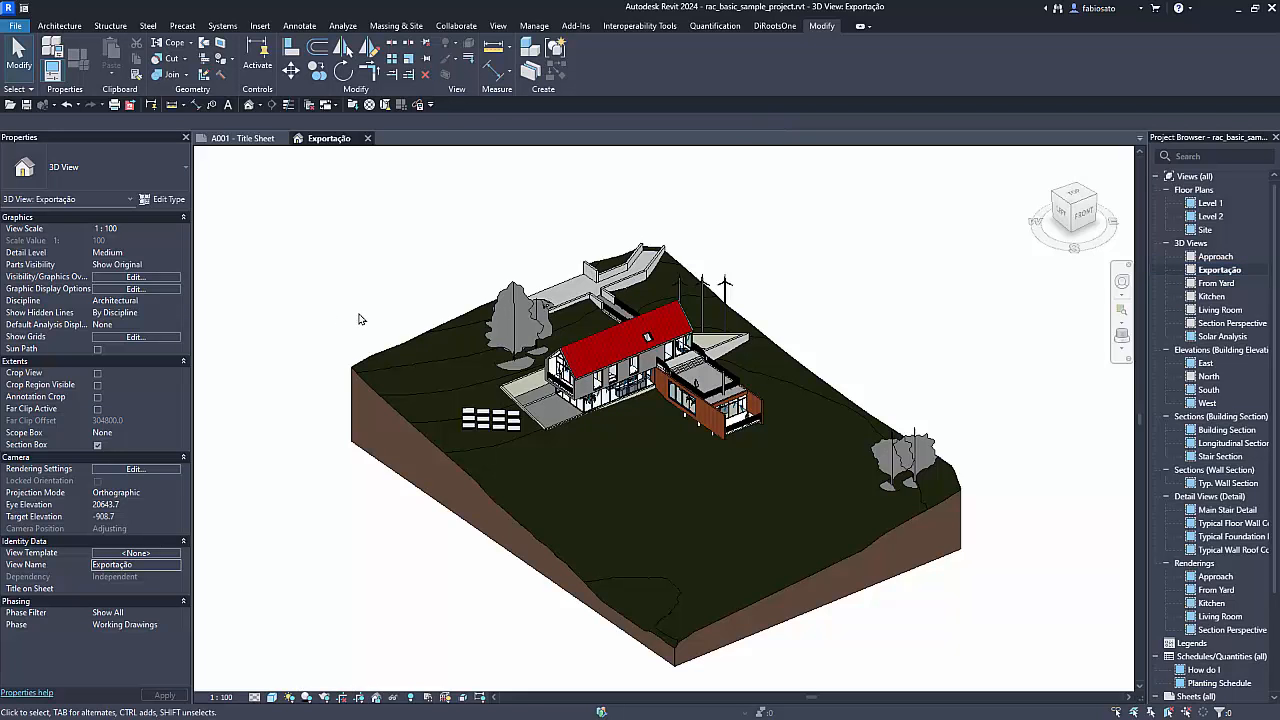
Turn off the Planting model category in the Exportação view's Visibility/Graphics overrides
click(135, 277)
scroll(450, 428, down, 1)
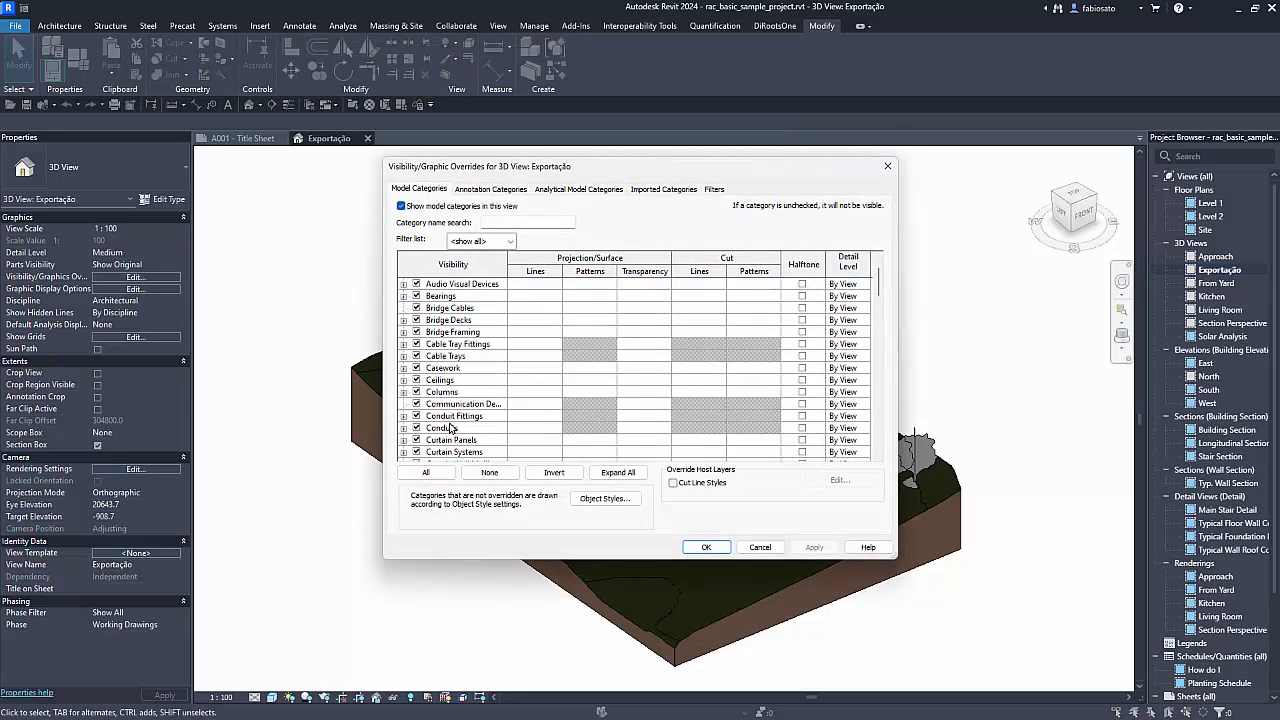
key(p)
key(l)
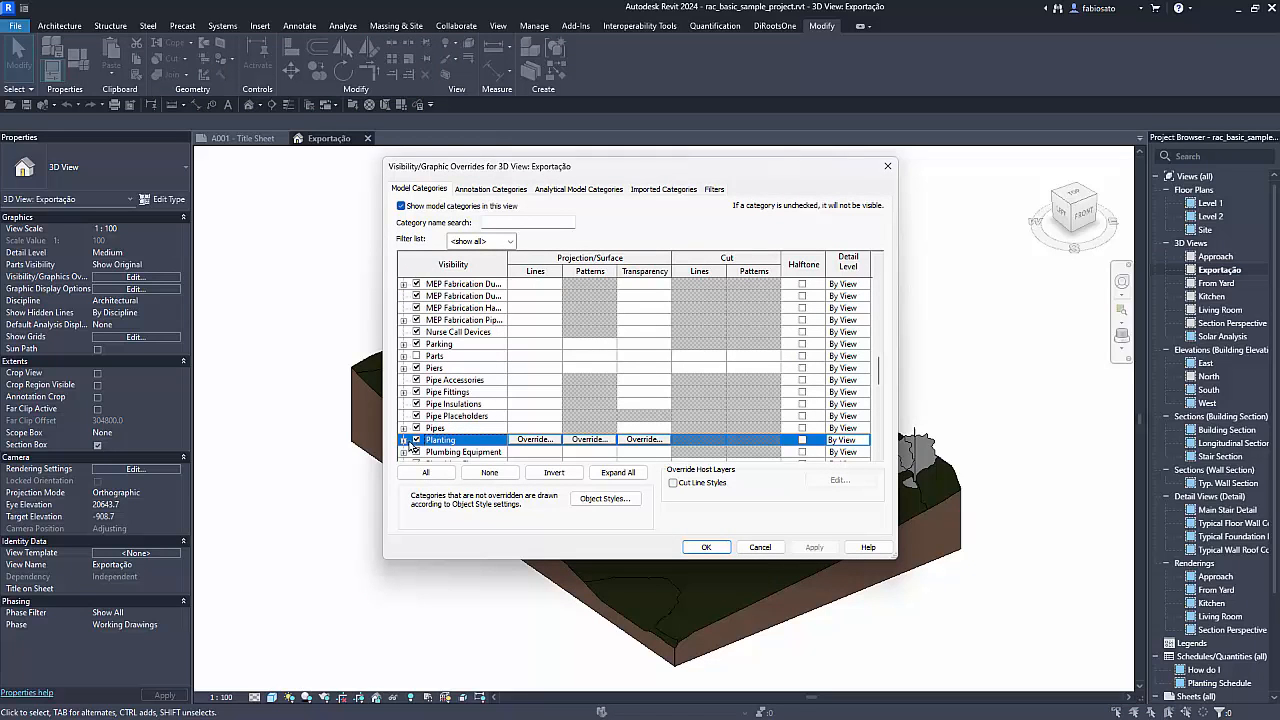
click(417, 440)
click(812, 550)
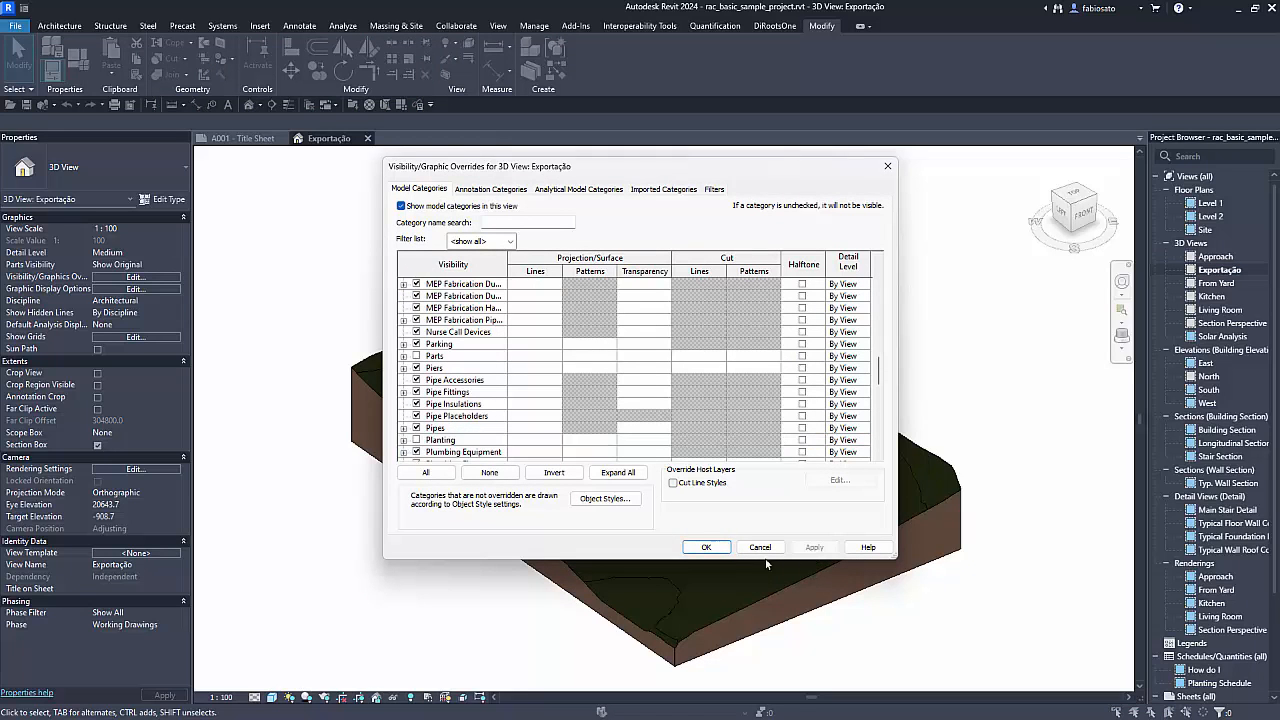
click(705, 548)
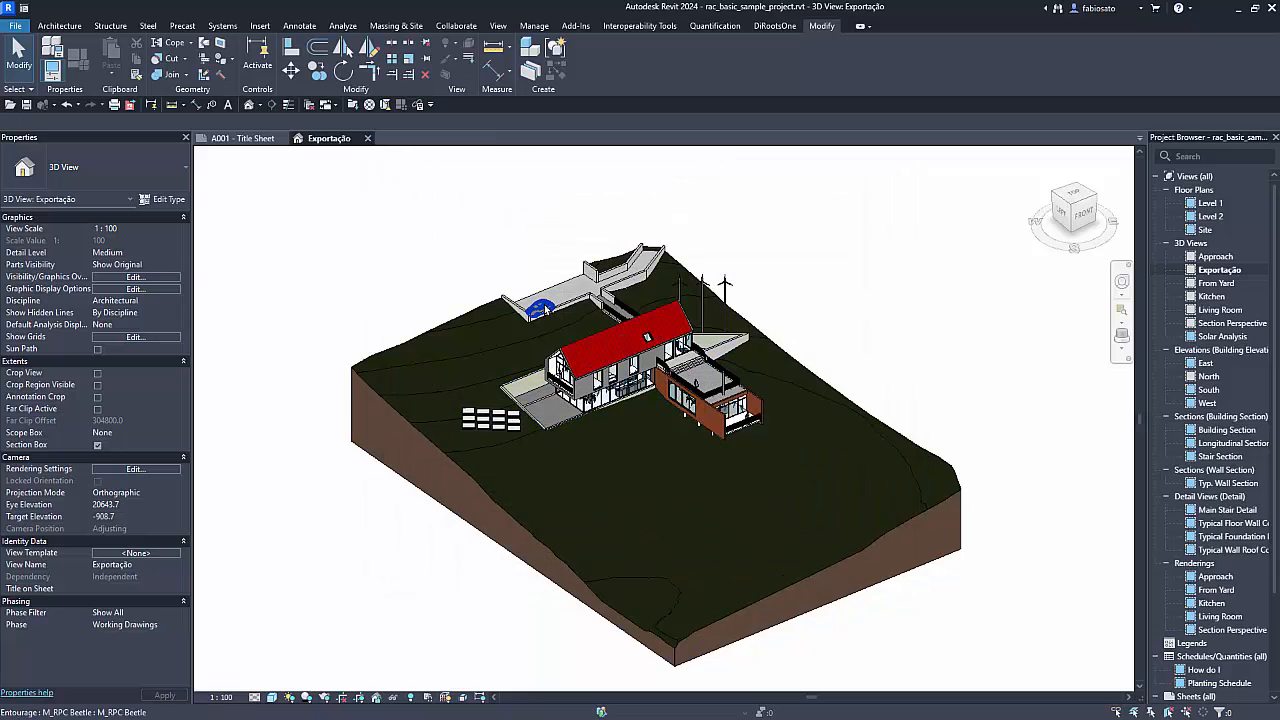
Turn off the Entourage model category in the Exportação view's Visibility/Graphics overrides
click(176, 277)
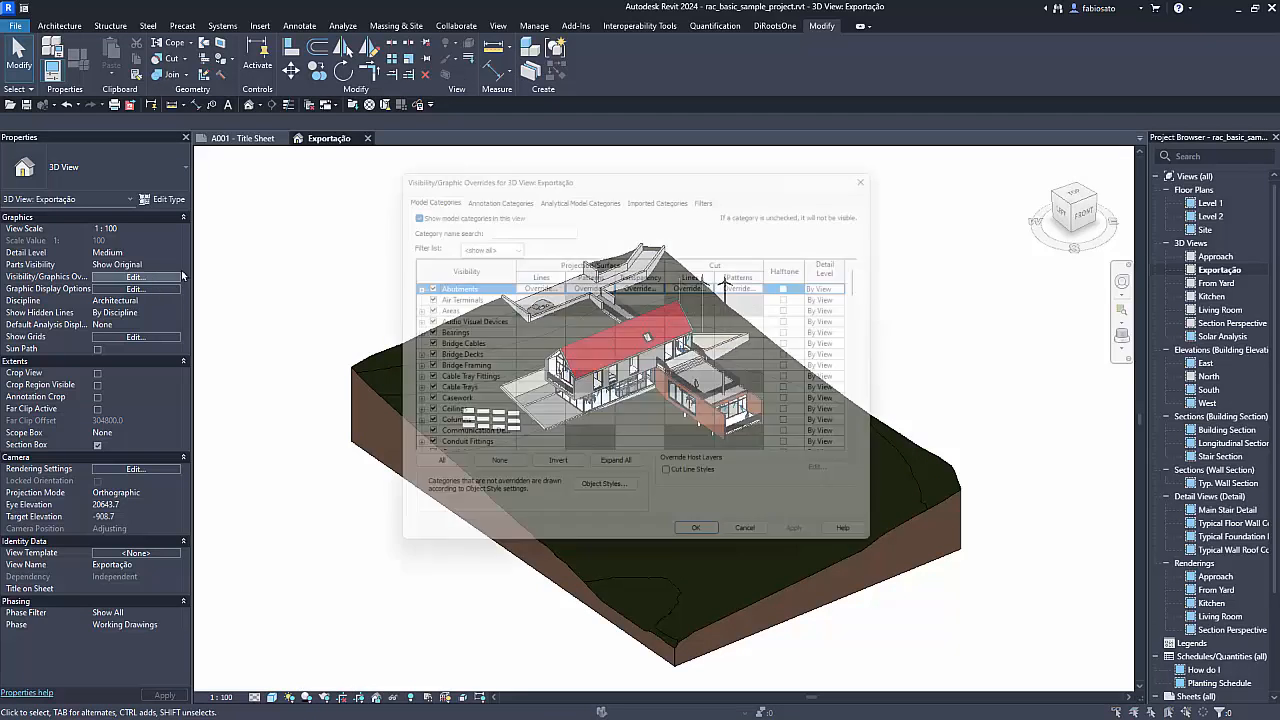
scroll(467, 405, down, 4)
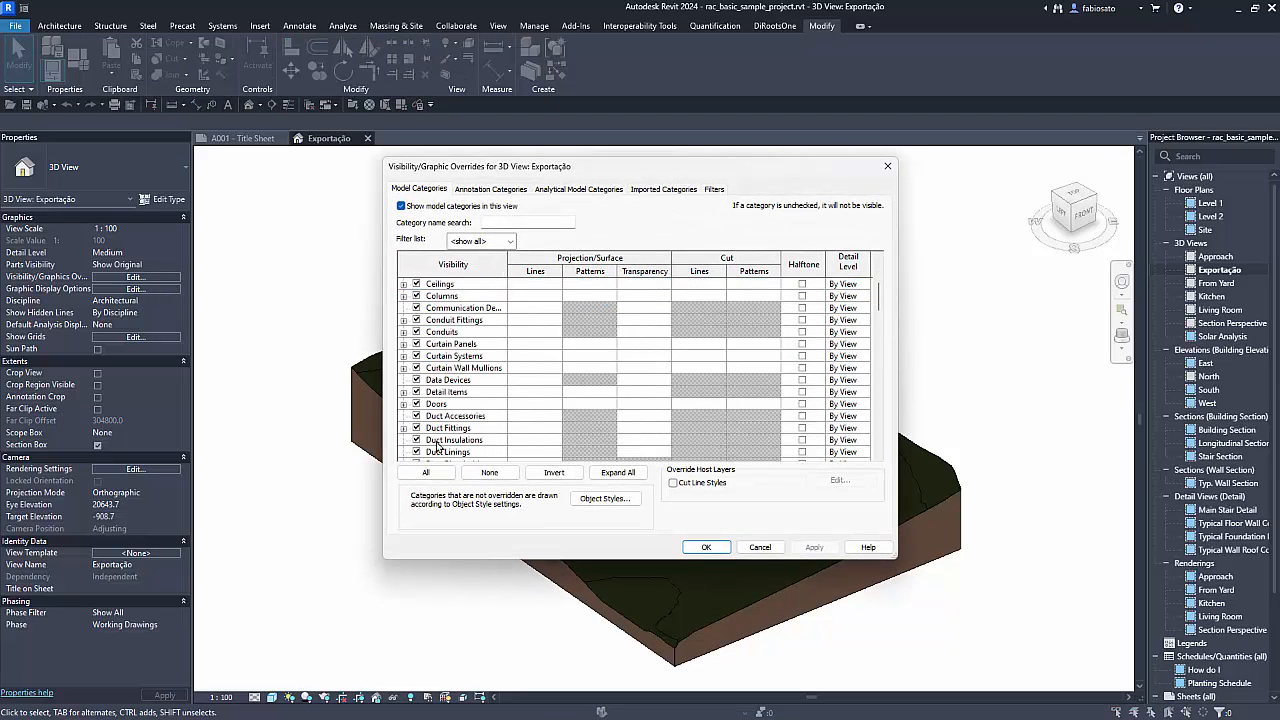
scroll(437, 445, down, 2)
click(416, 440)
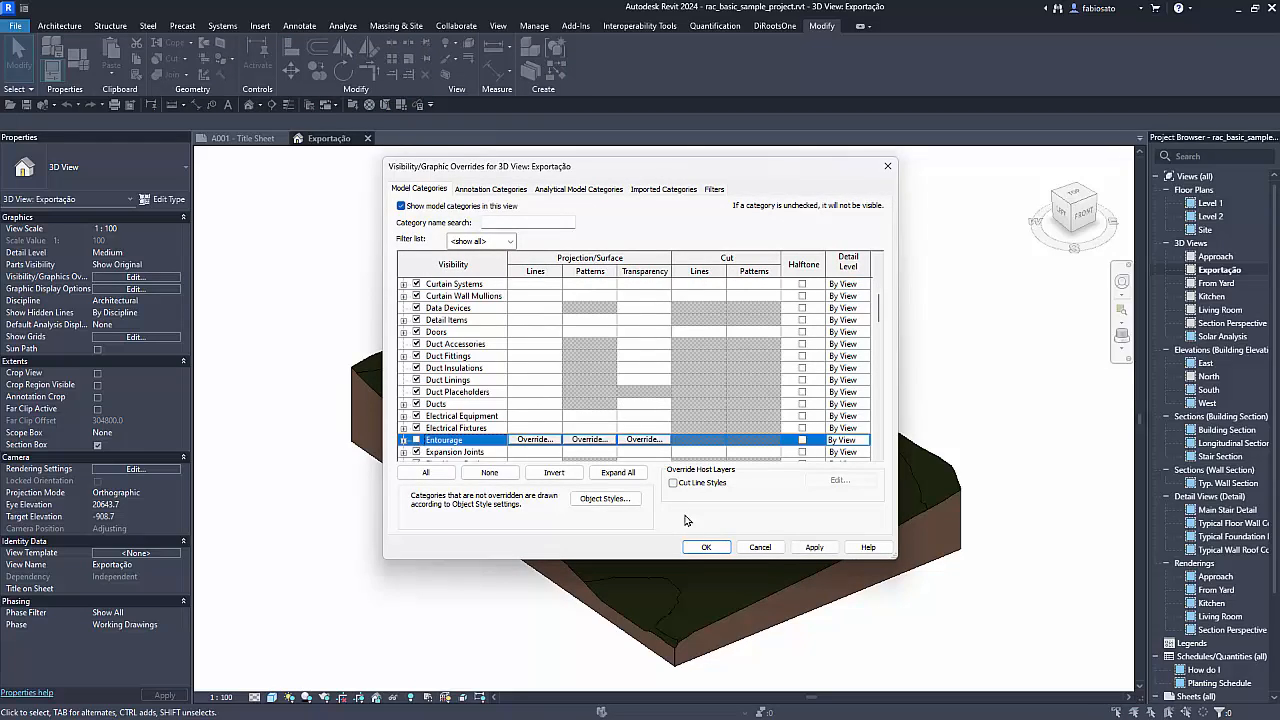
click(705, 547)
scroll(671, 385, up, 5)
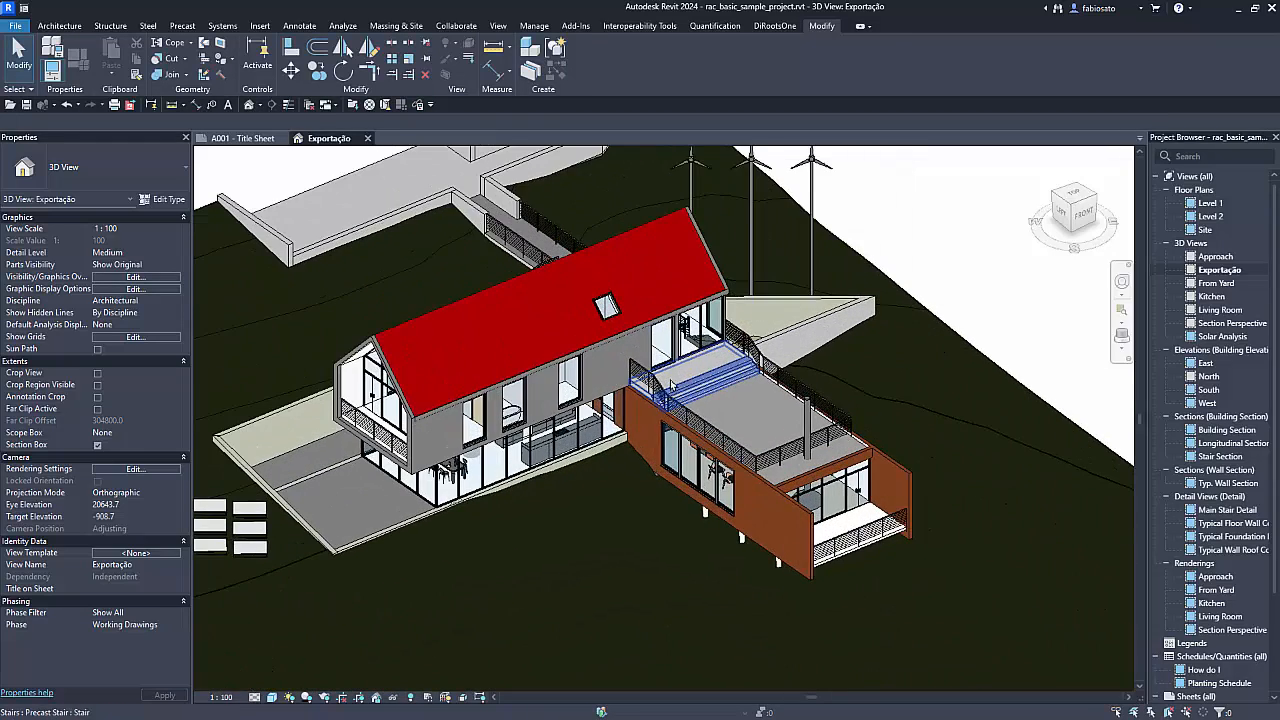
scroll(671, 385, down, 4)
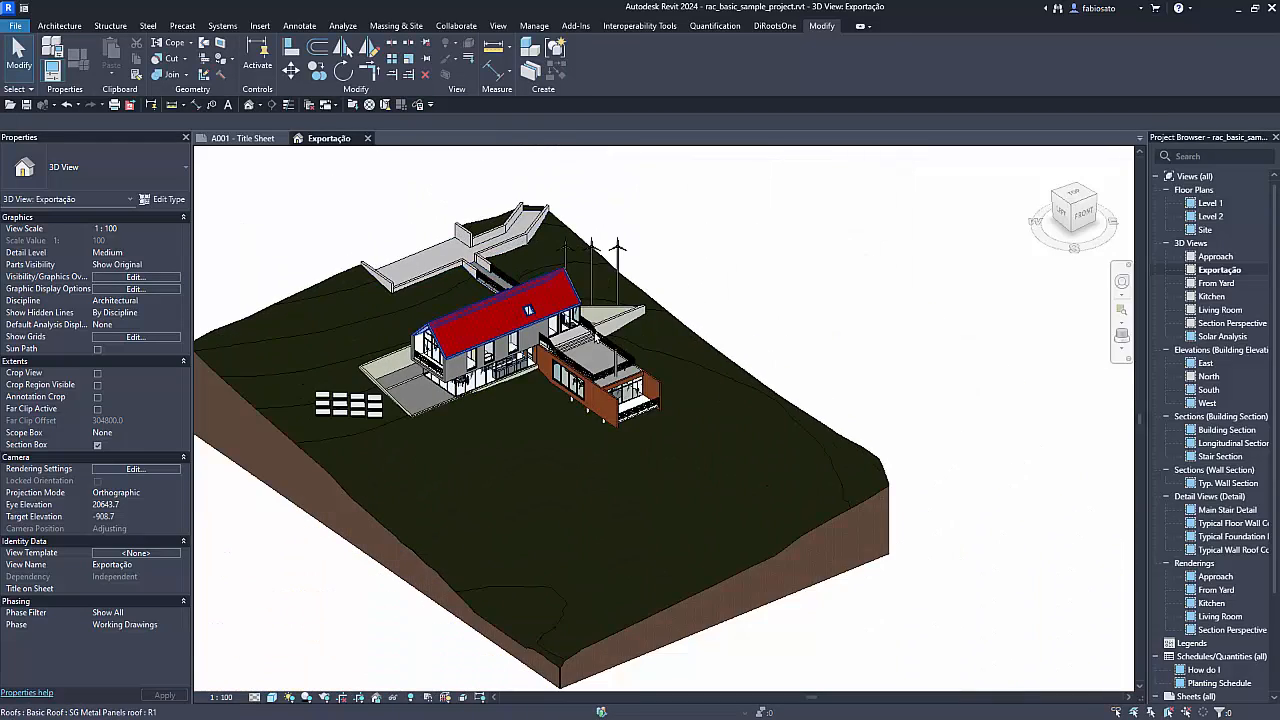
scroll(894, 359, down, 1)
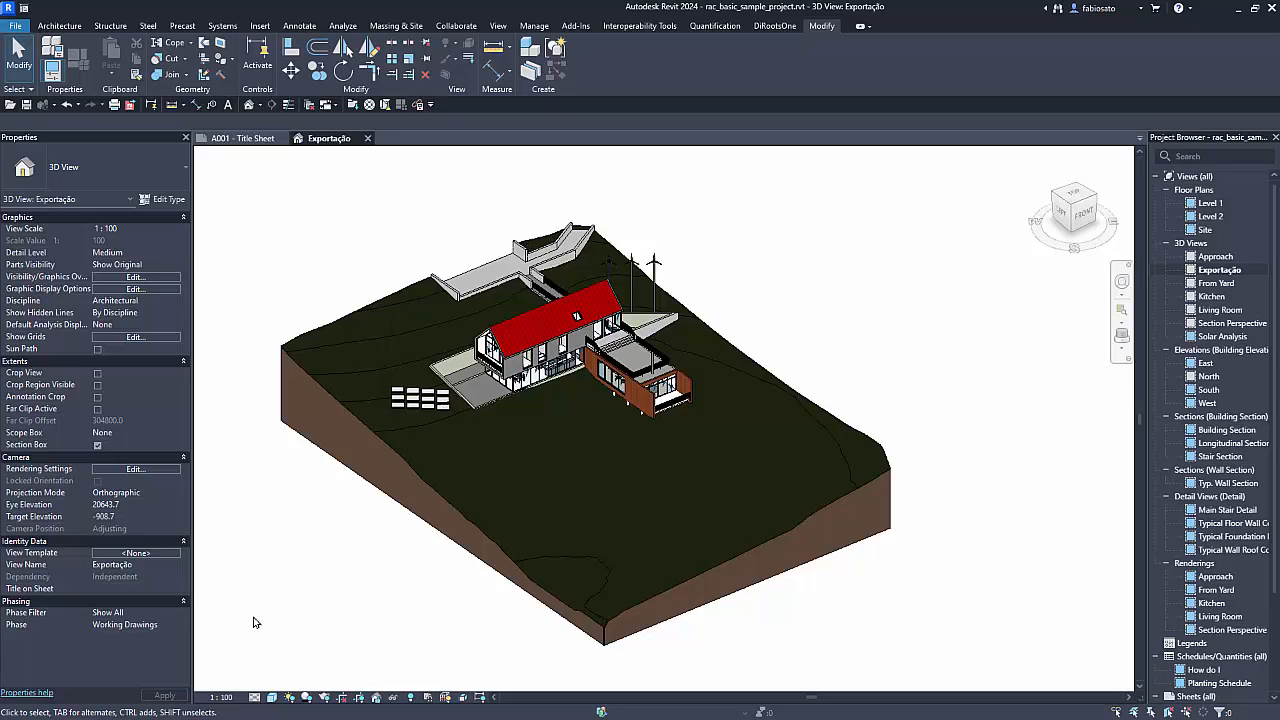
Examine the IFC export class mapping from the conduit categories to Planting and Plumbing Fixtures, and close it without changes
click(17, 26)
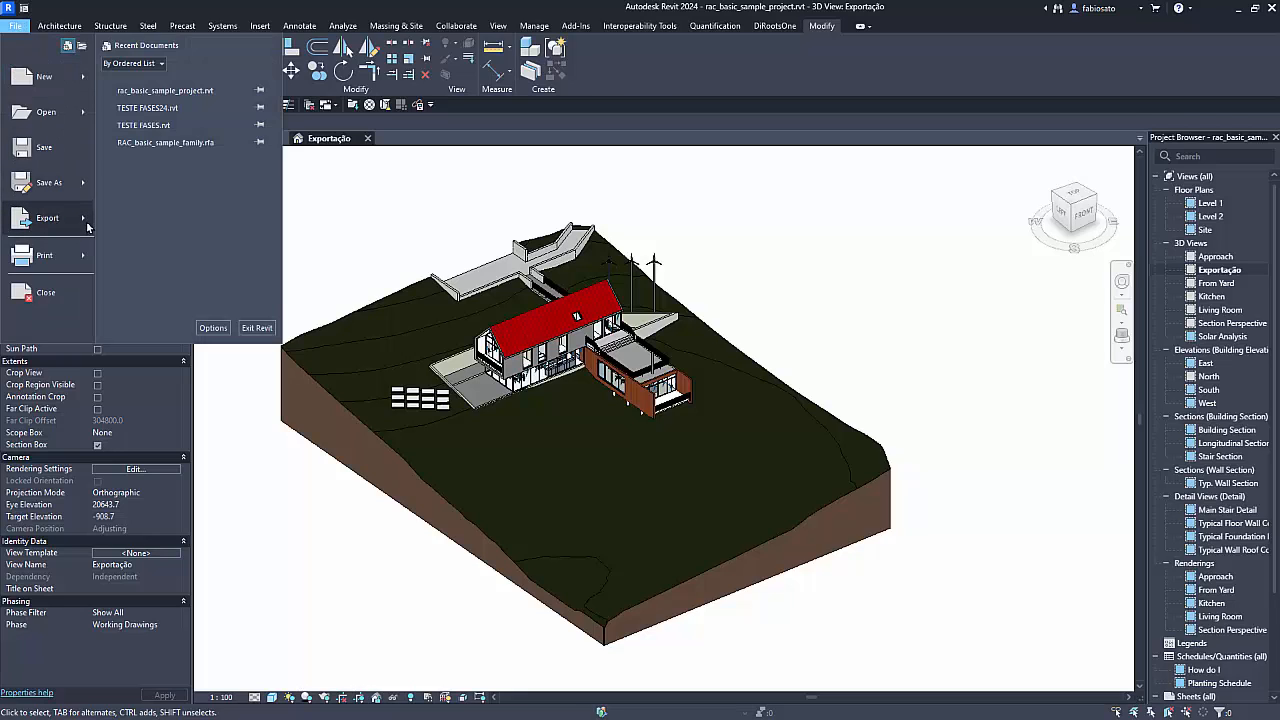
mouse_move(86, 228)
mouse_move(191, 302)
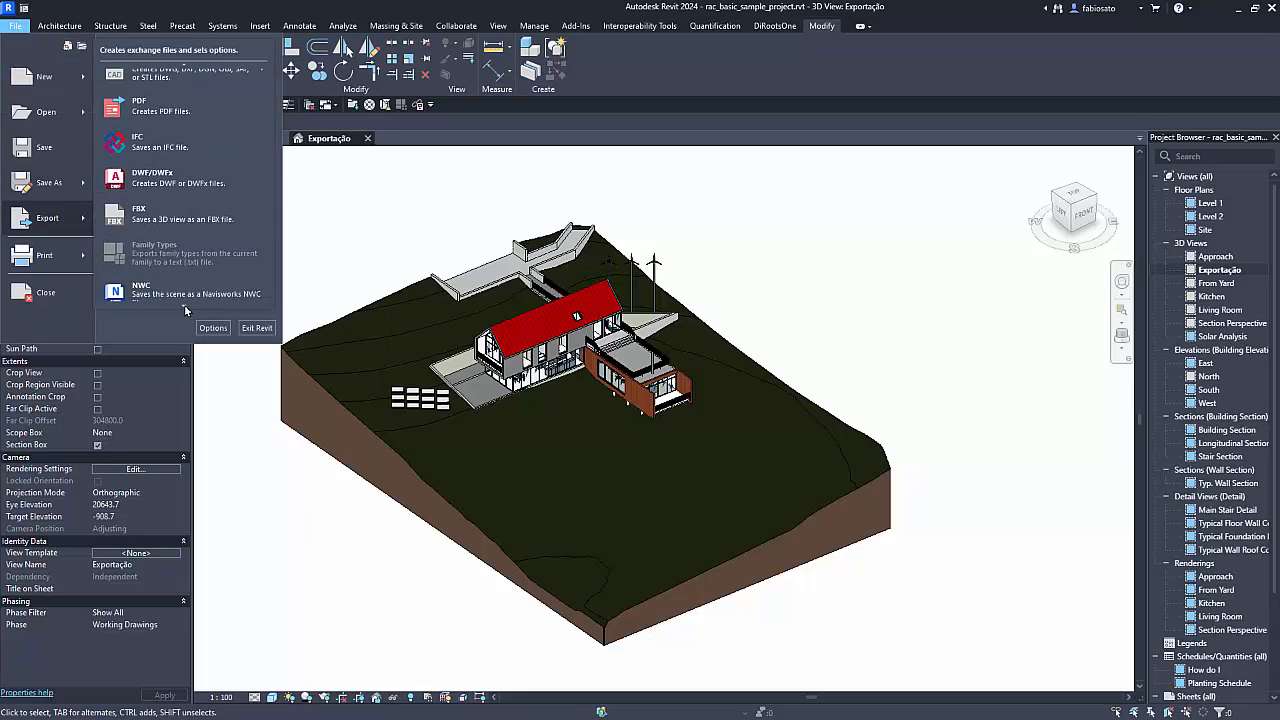
click(310, 314)
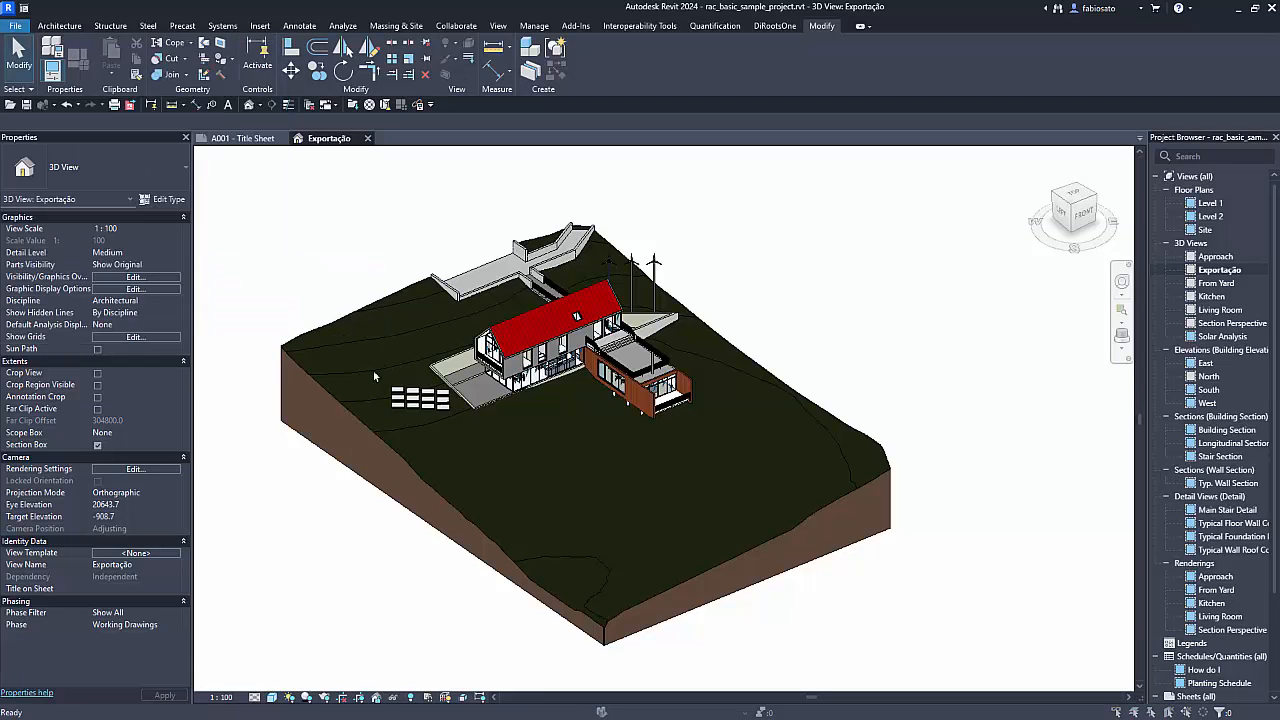
scroll(620, 390, down, 20)
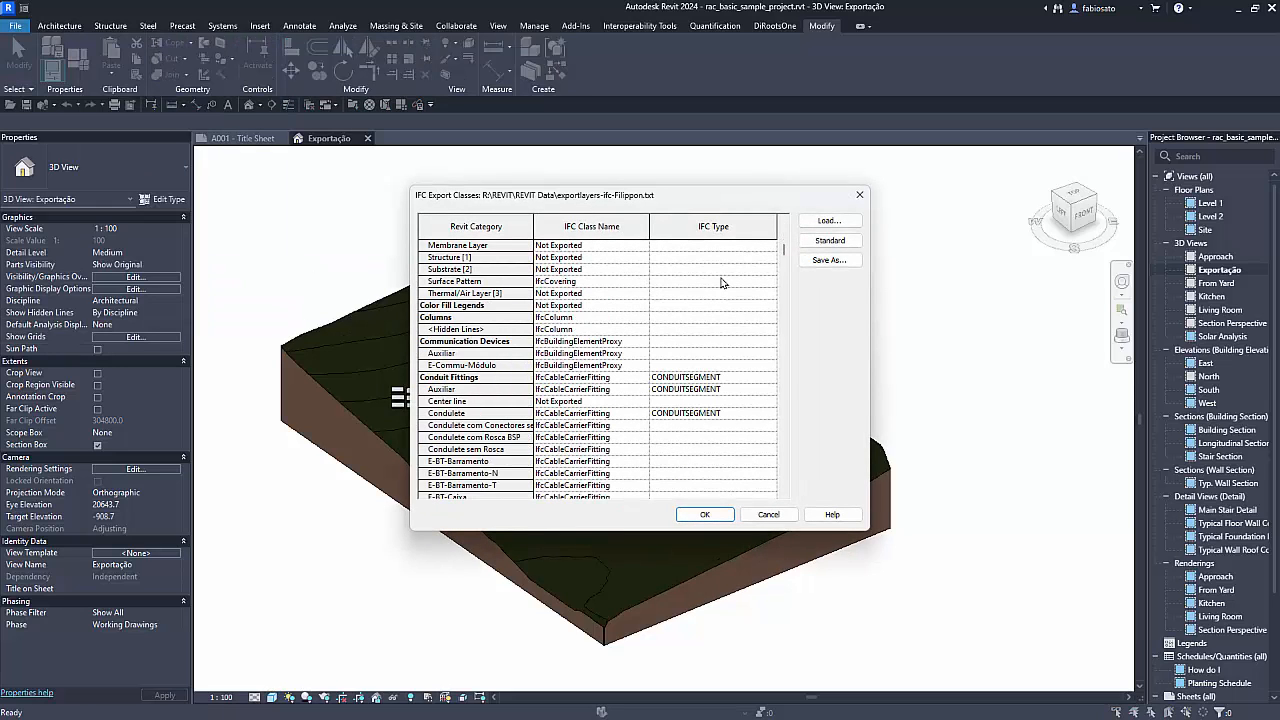
drag(783, 256, 783, 407)
scroll(610, 404, down, 4)
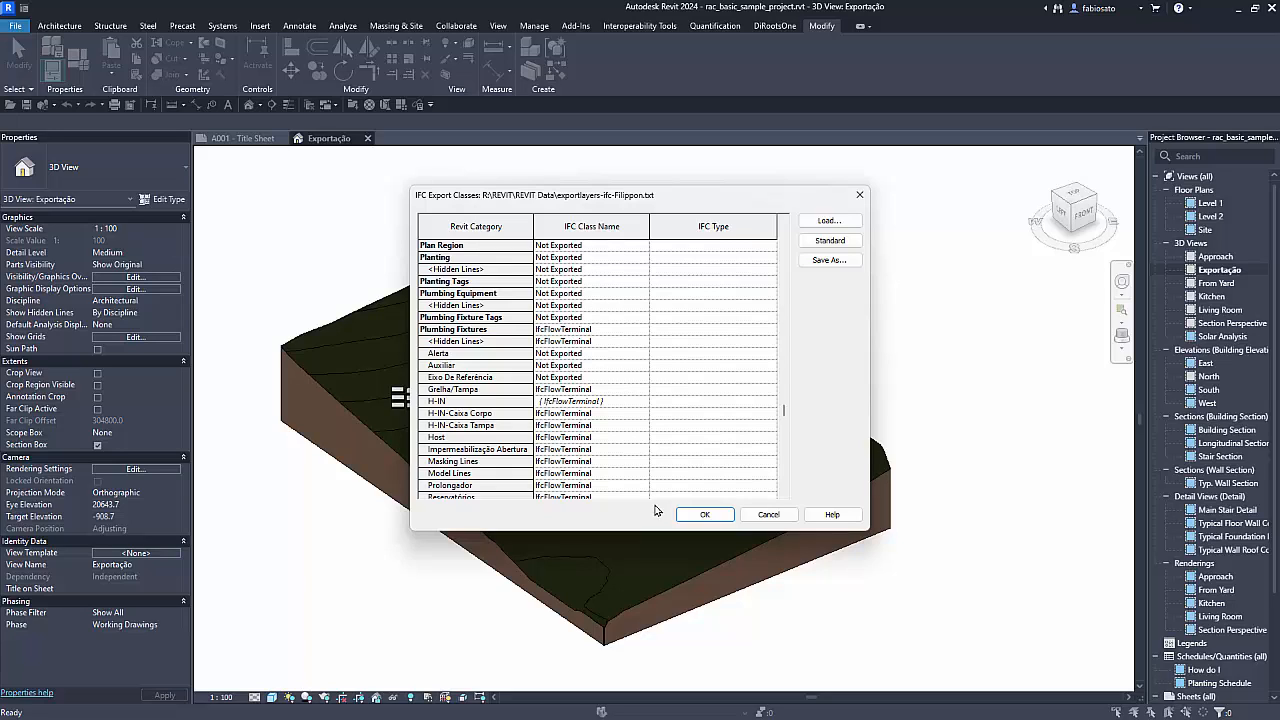
click(769, 515)
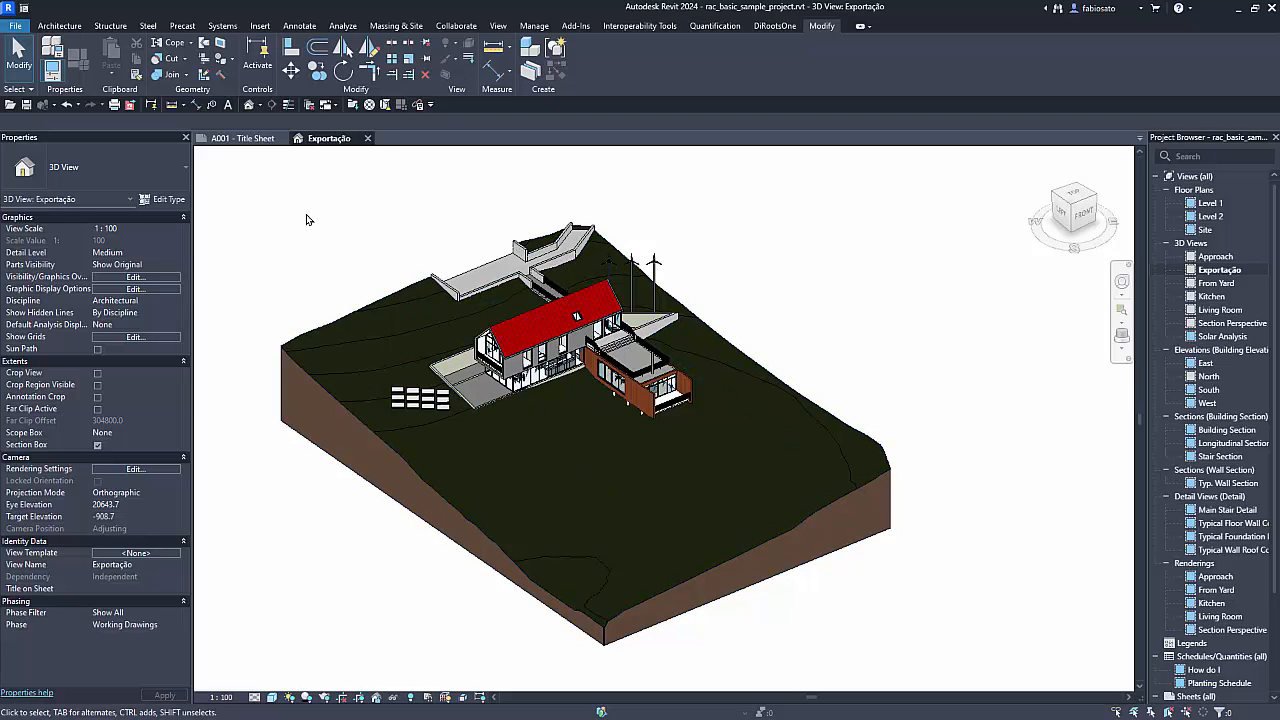
Hide the three rows of array-grouped panels beside the house in the Exportação view
scroll(372, 405, up, 2)
click(405, 404)
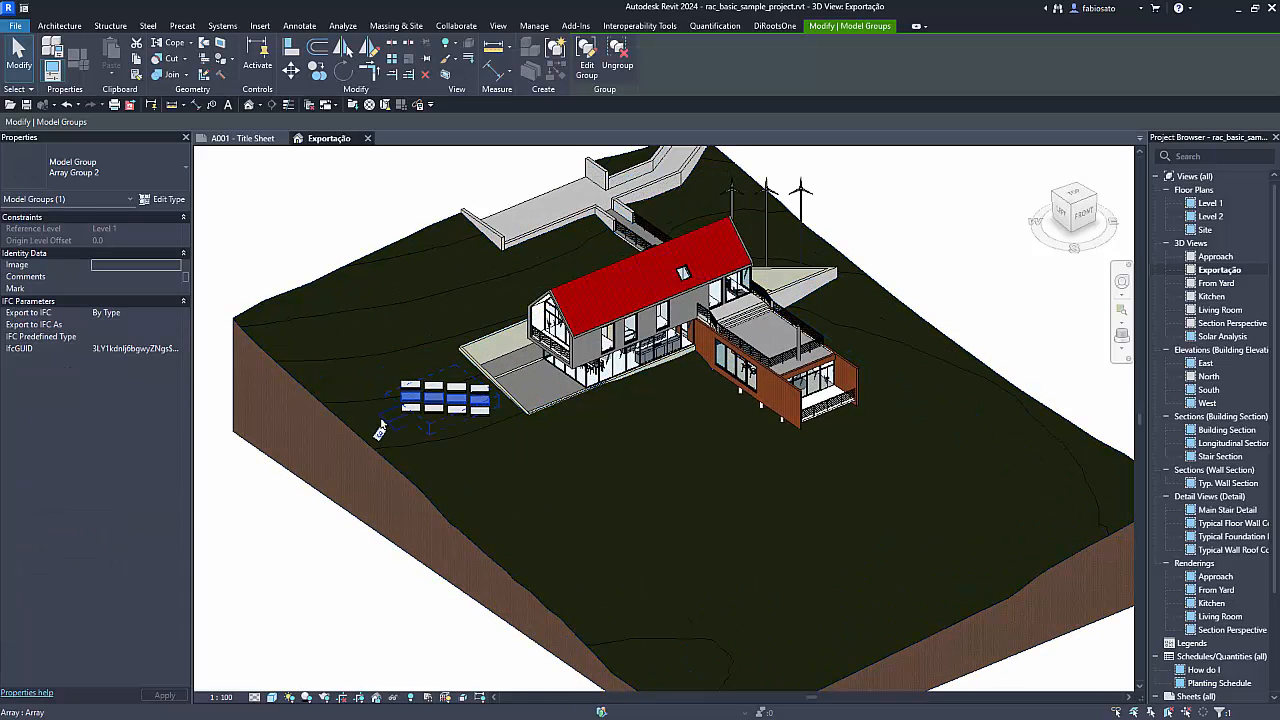
ctrl+click(408, 422)
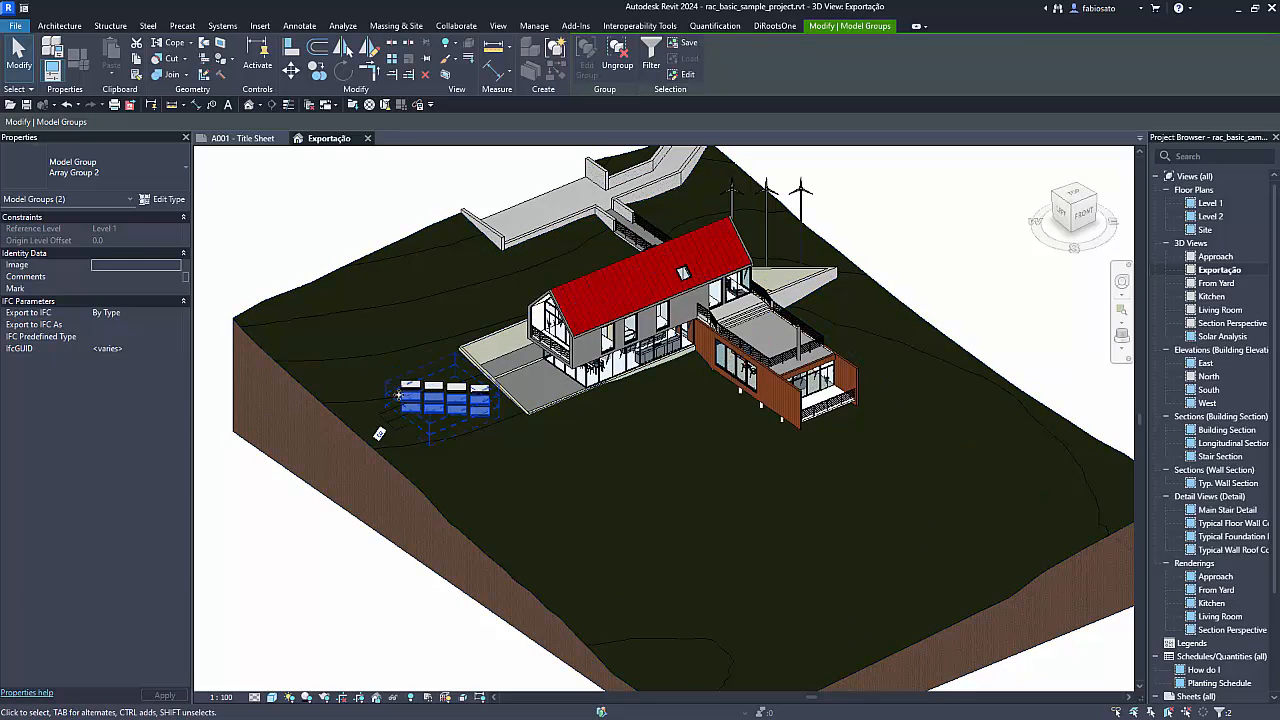
click(326, 537)
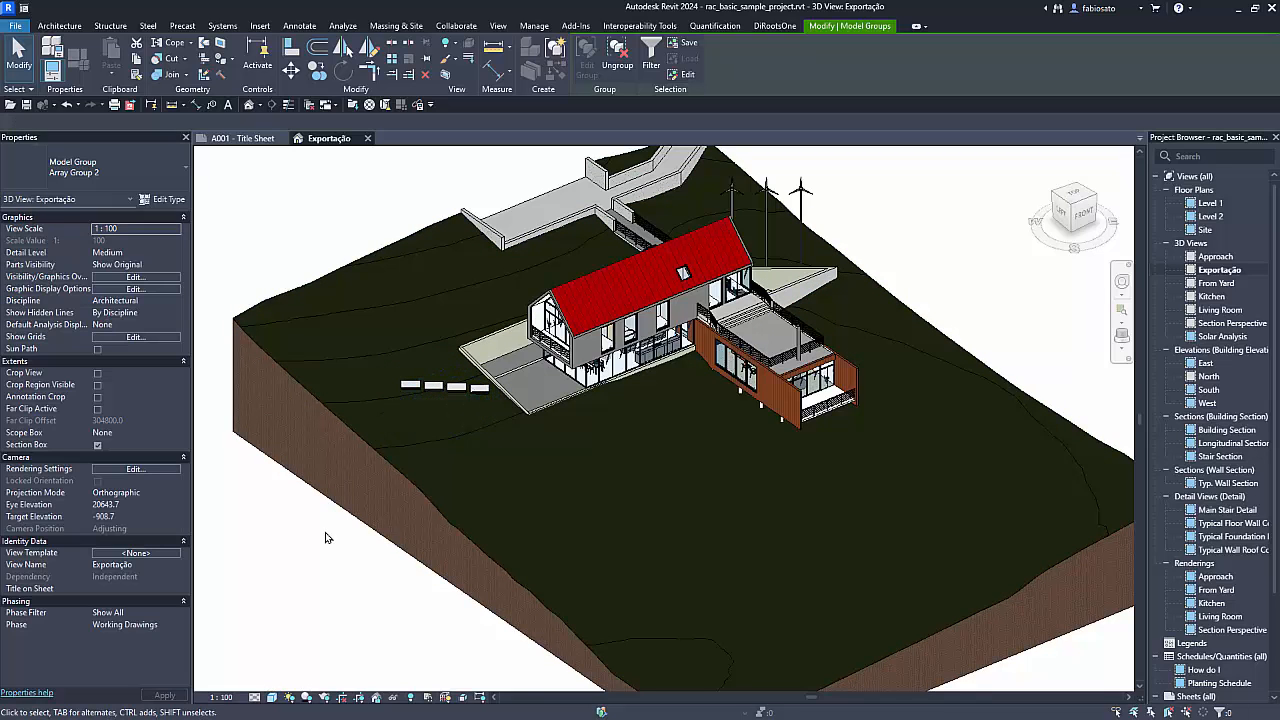
click(418, 388)
key(Escape)
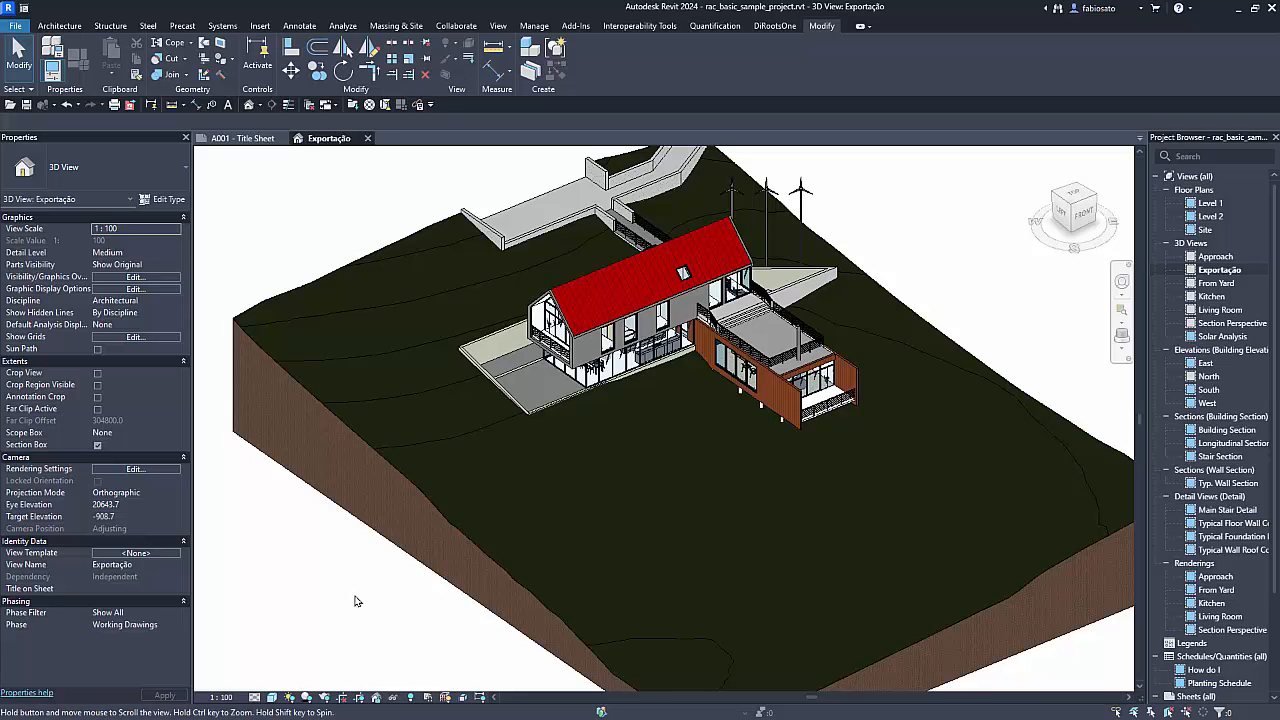
scroll(360, 595, down, 2)
scroll(368, 580, down, 1)
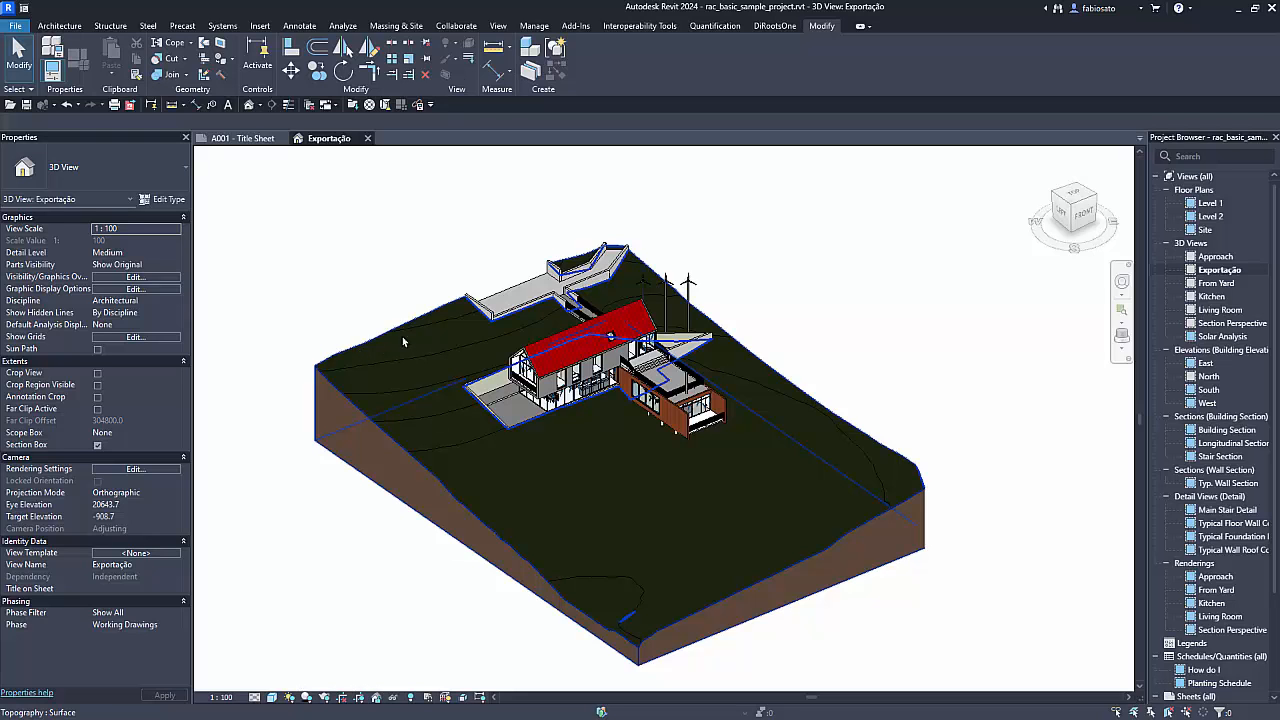
middle_drag(345, 301, 372, 292)
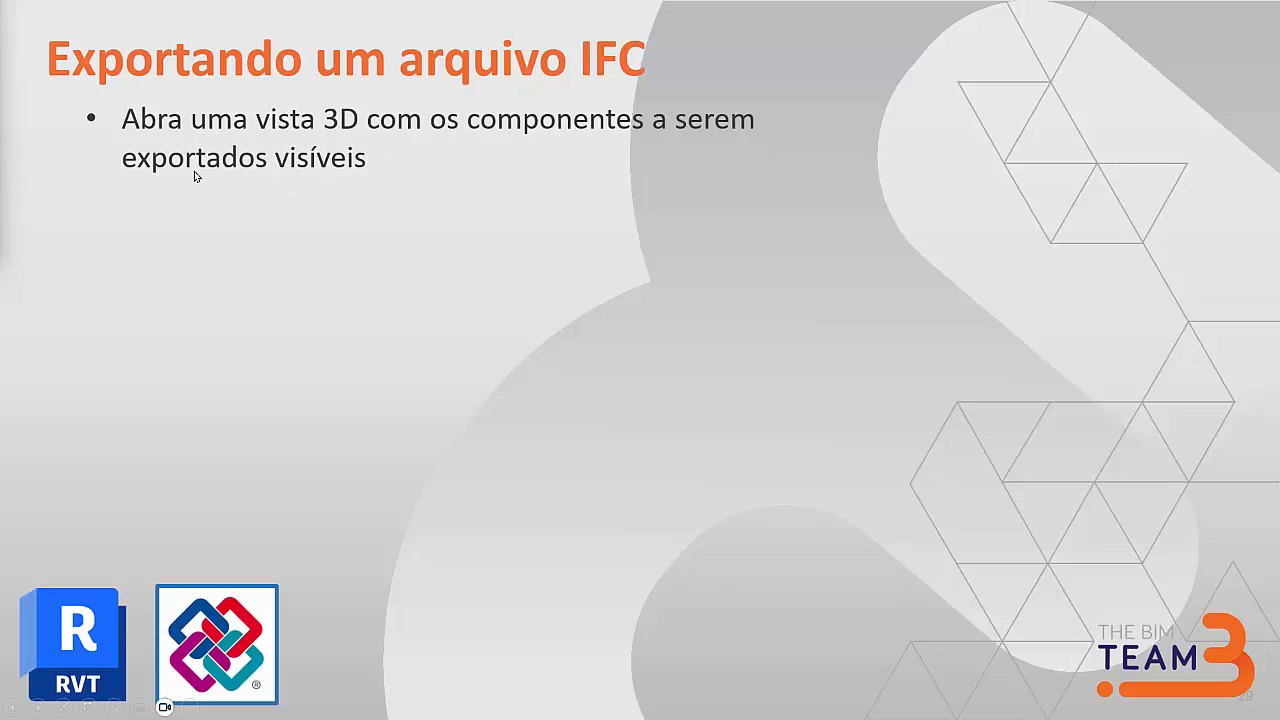
key(Right)
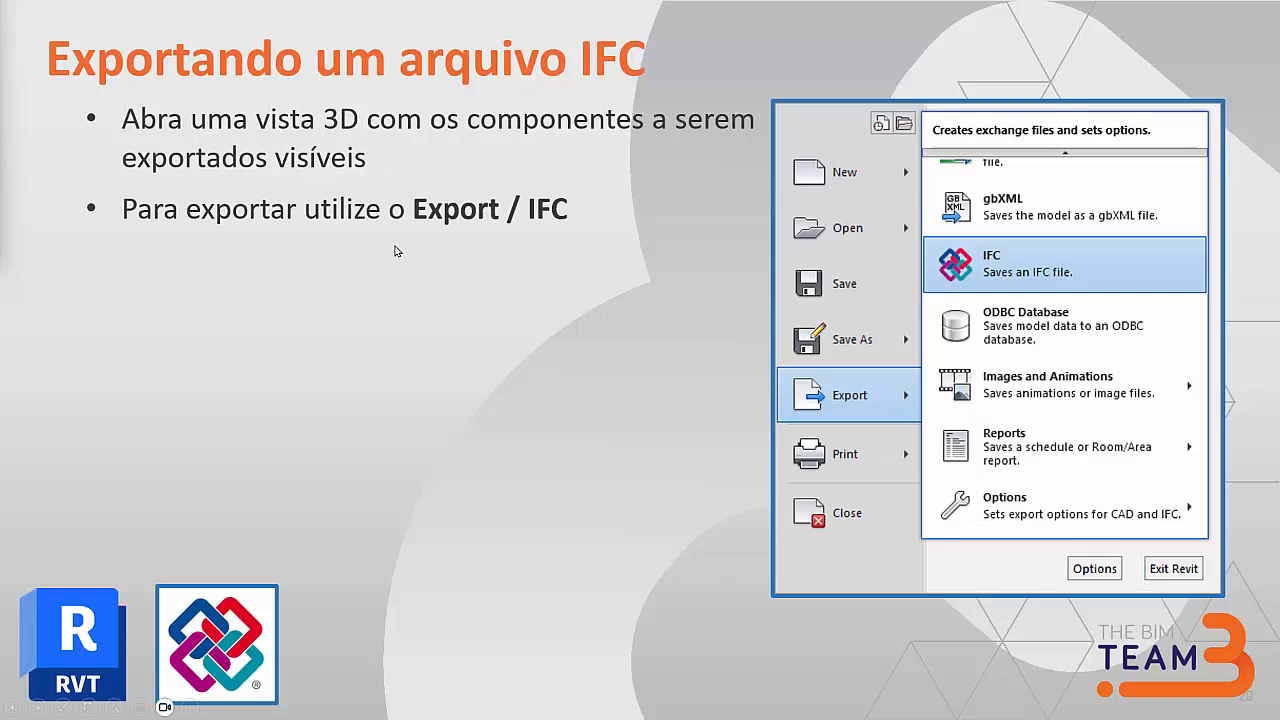
key(Right)
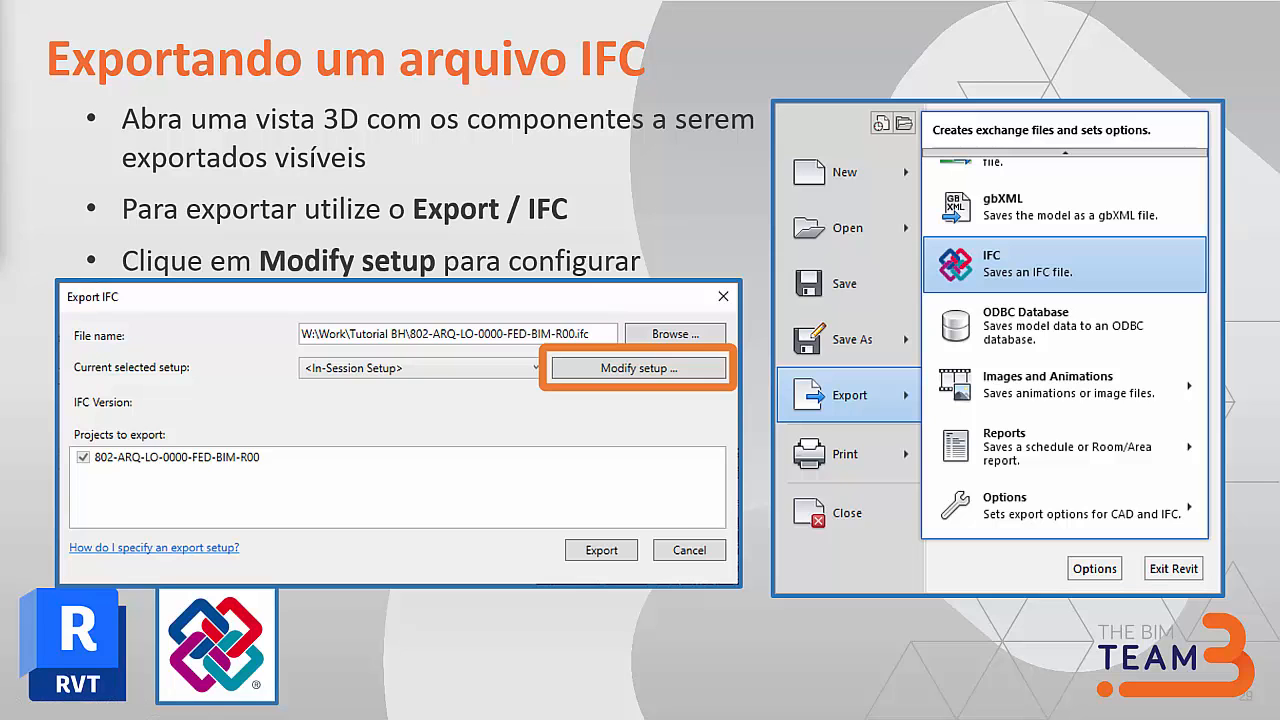
Switch back to Revit and start an IFC export from the Exportação view
key(alt+Tab)
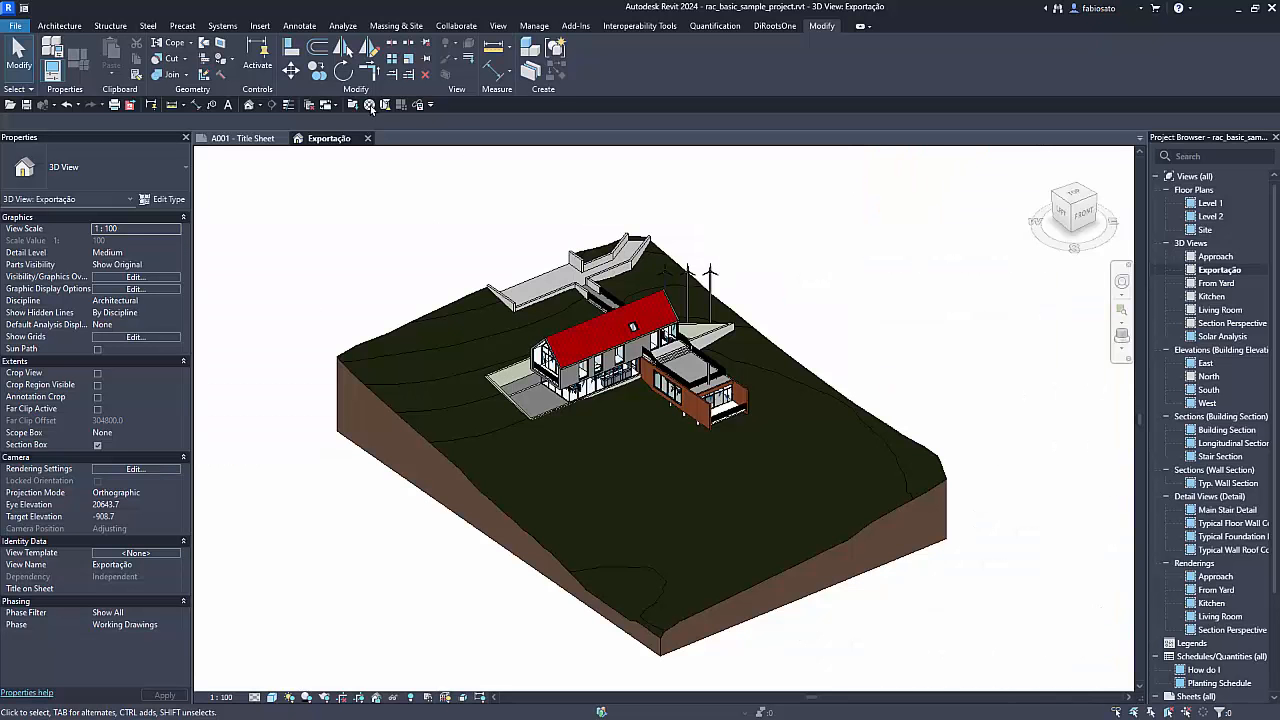
click(15, 25)
mouse_move(77, 222)
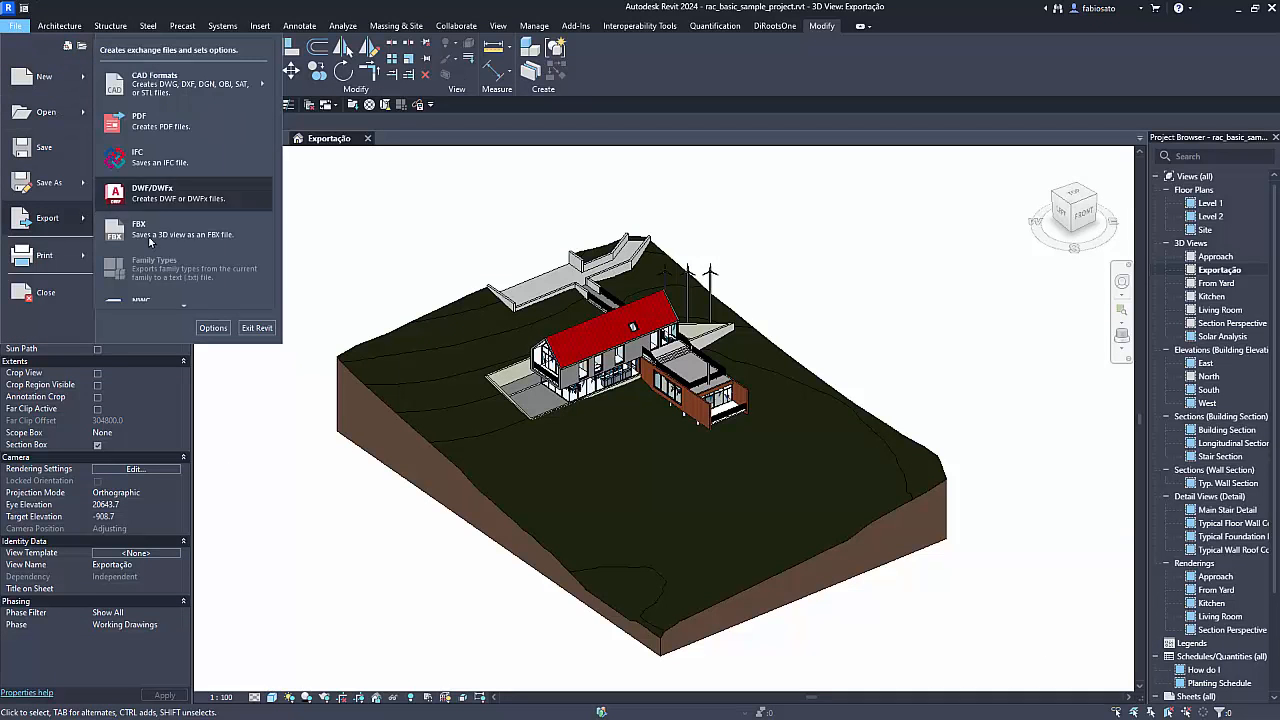
click(136, 159)
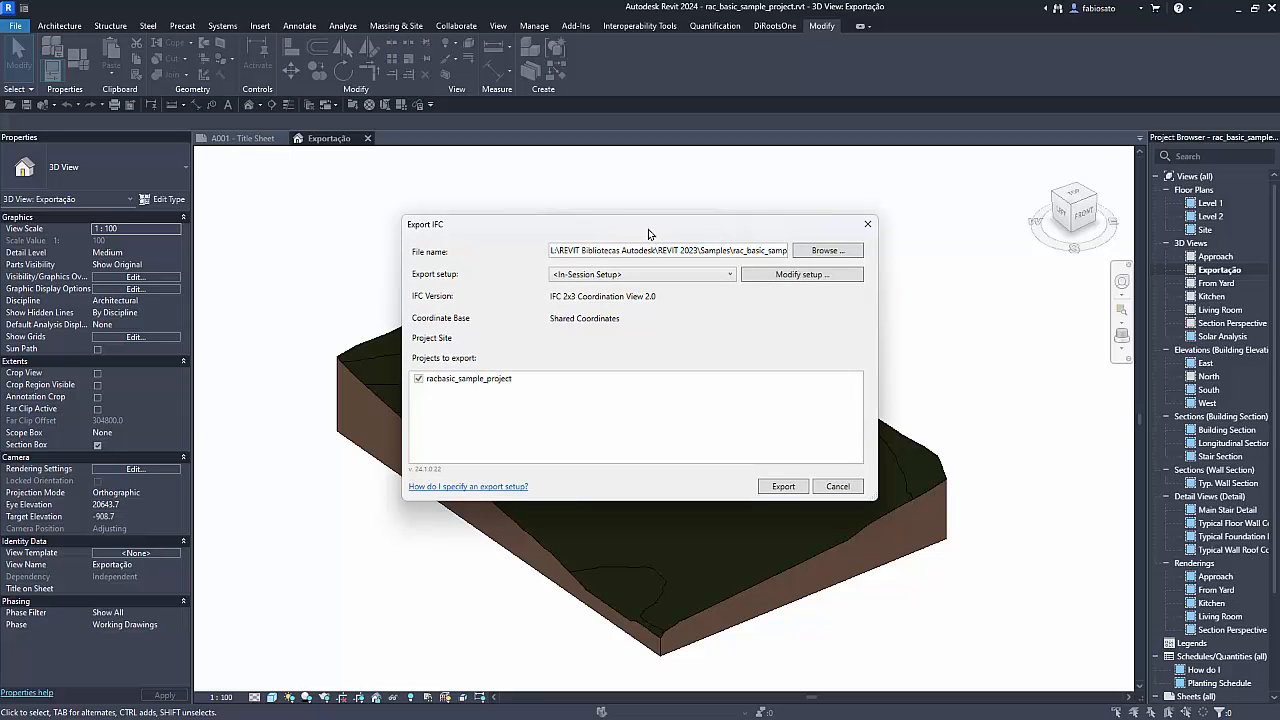
drag(648, 229, 483, 186)
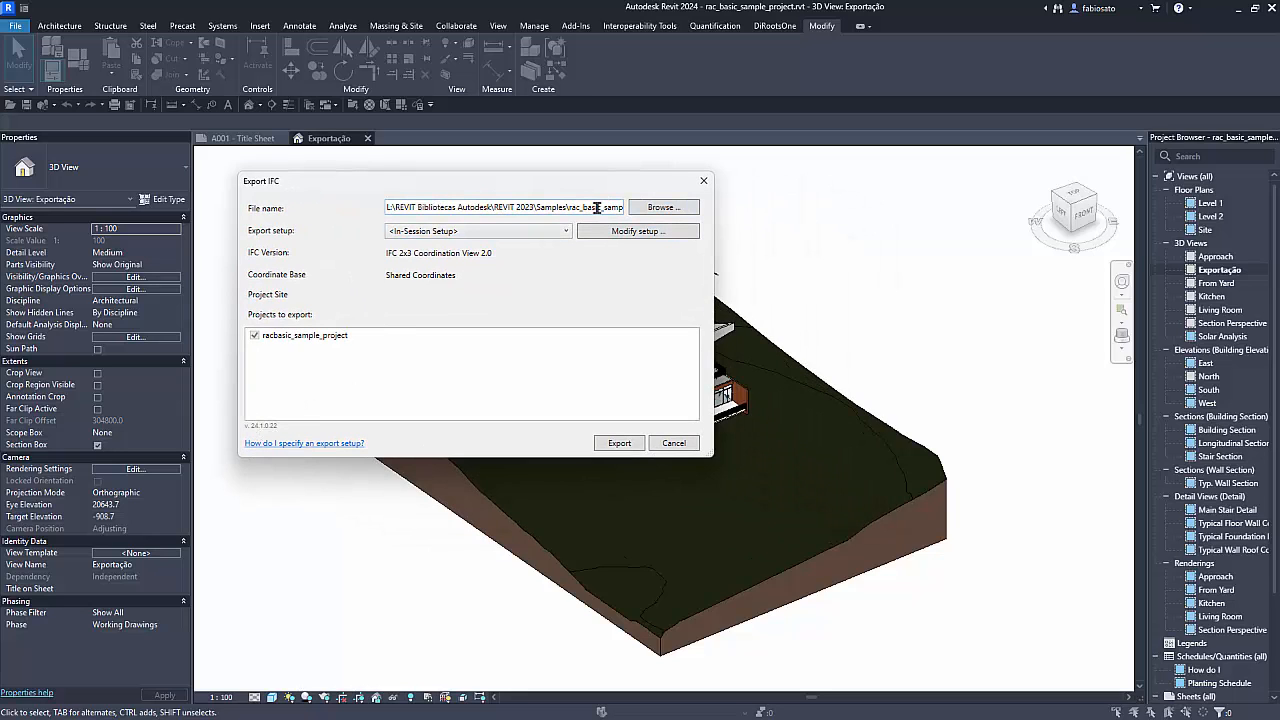
Set the IFC export destination to rac_basic_sample_project.ifc in the Documentos folder
click(660, 211)
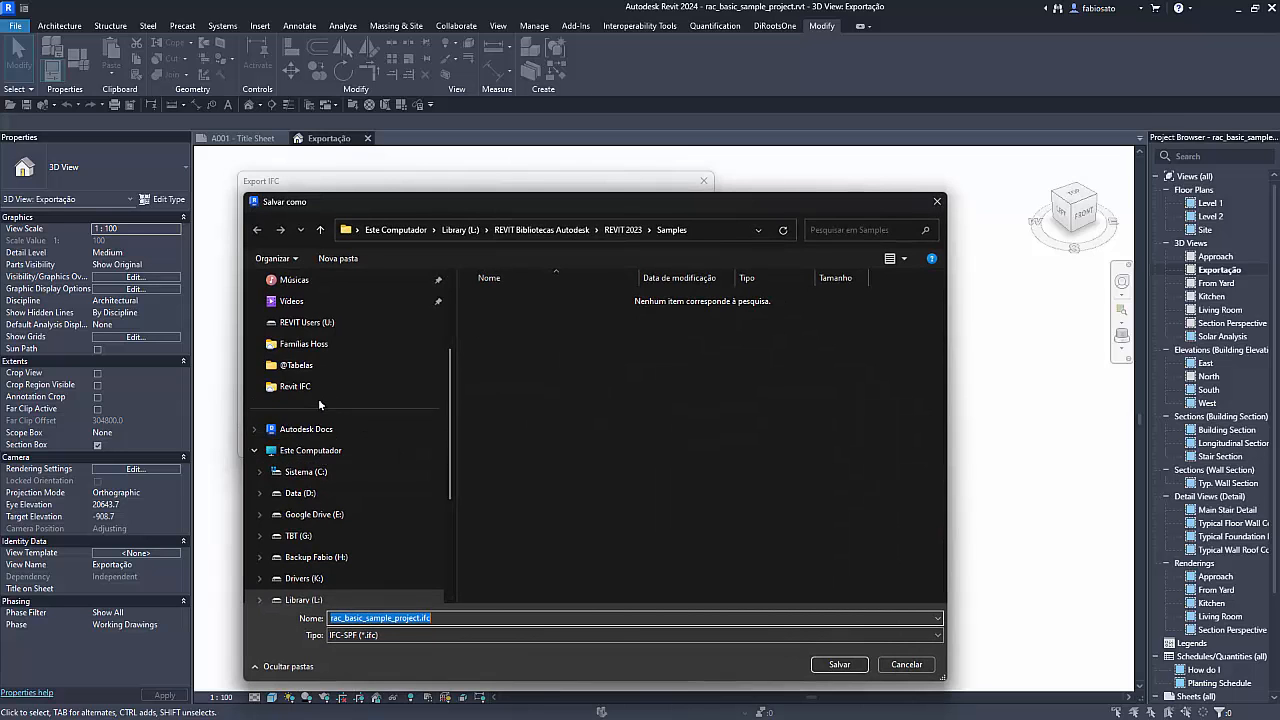
scroll(318, 398, up, 1)
click(302, 301)
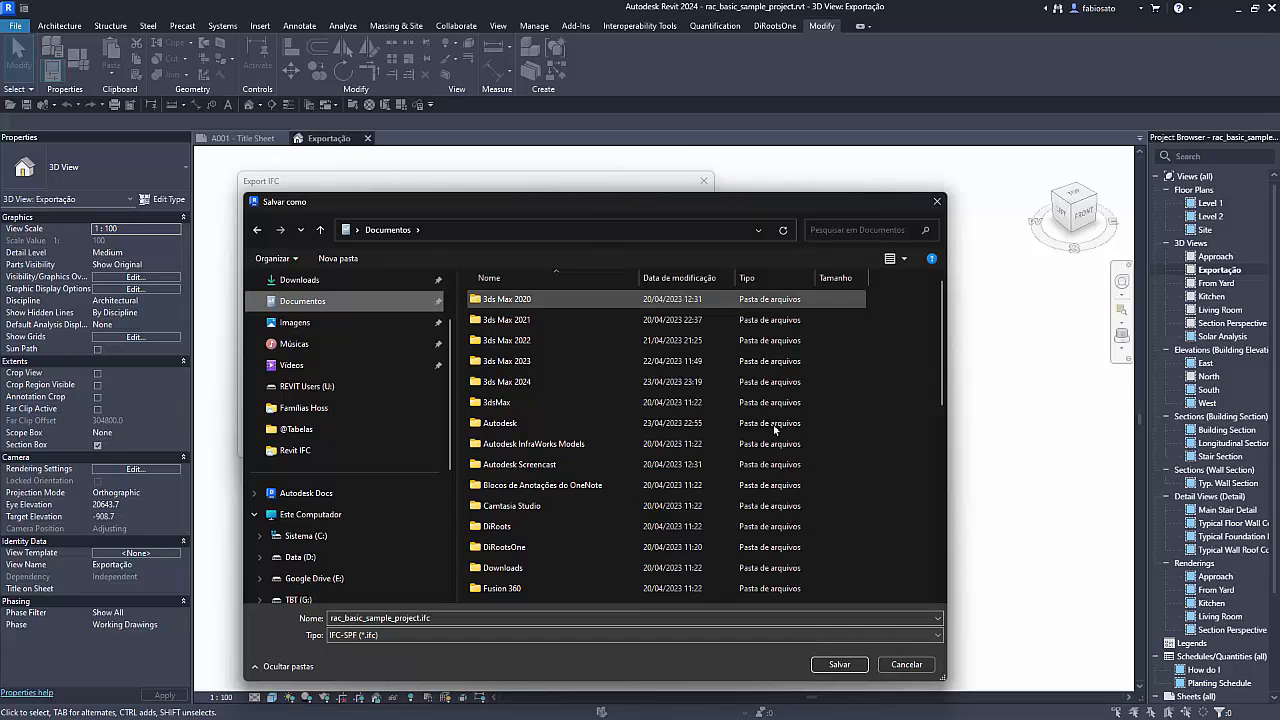
click(839, 664)
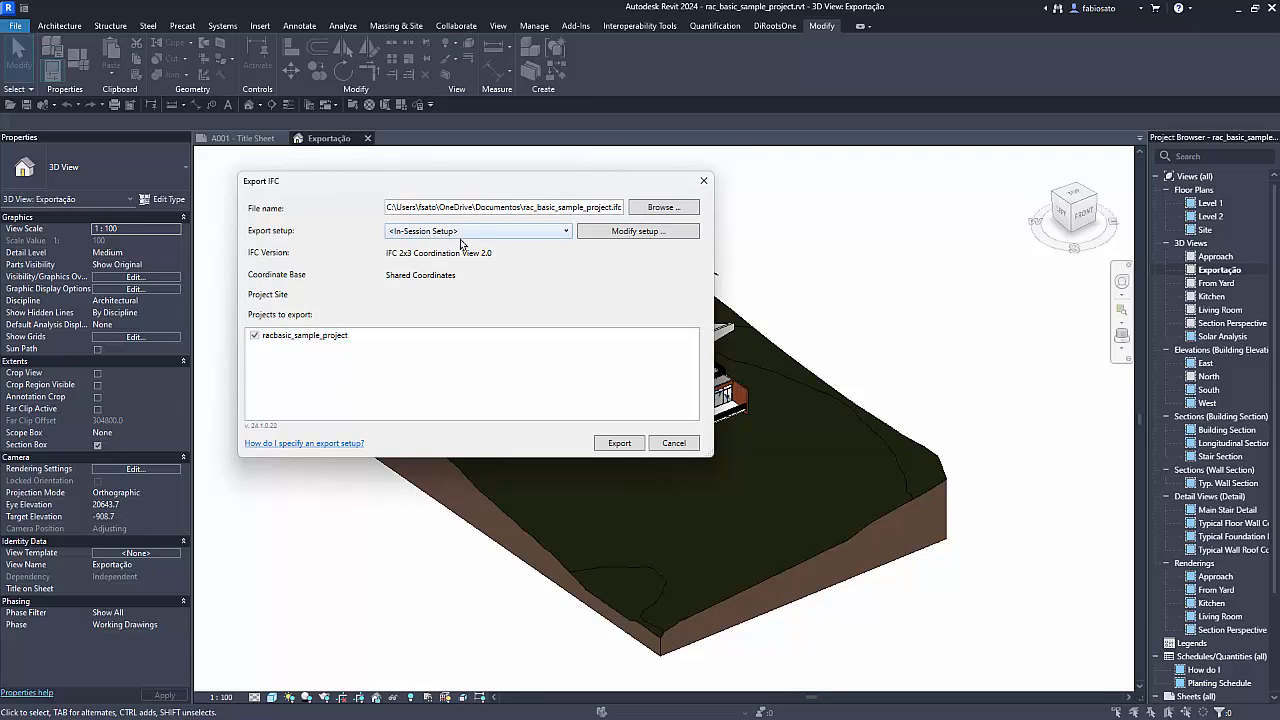
Examine the available IFC export setups and all settings categories of the IFC4 Reference View [BuildingService] setup
click(566, 231)
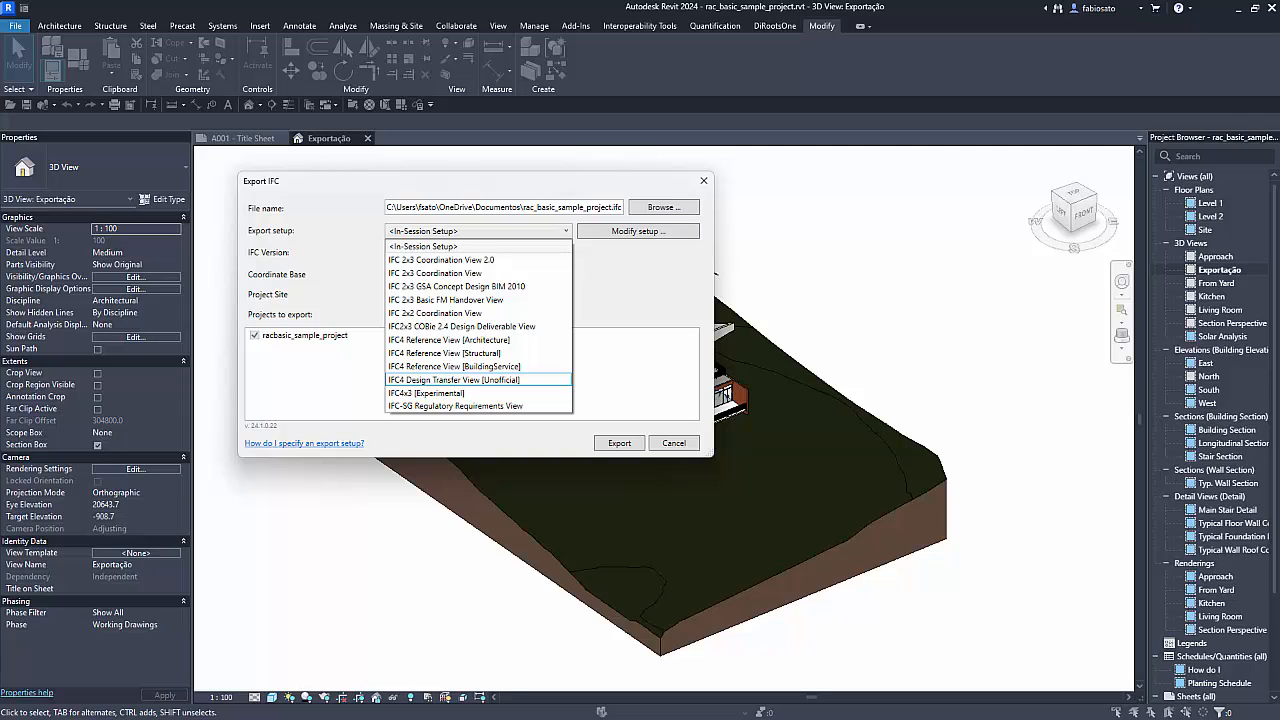
click(634, 299)
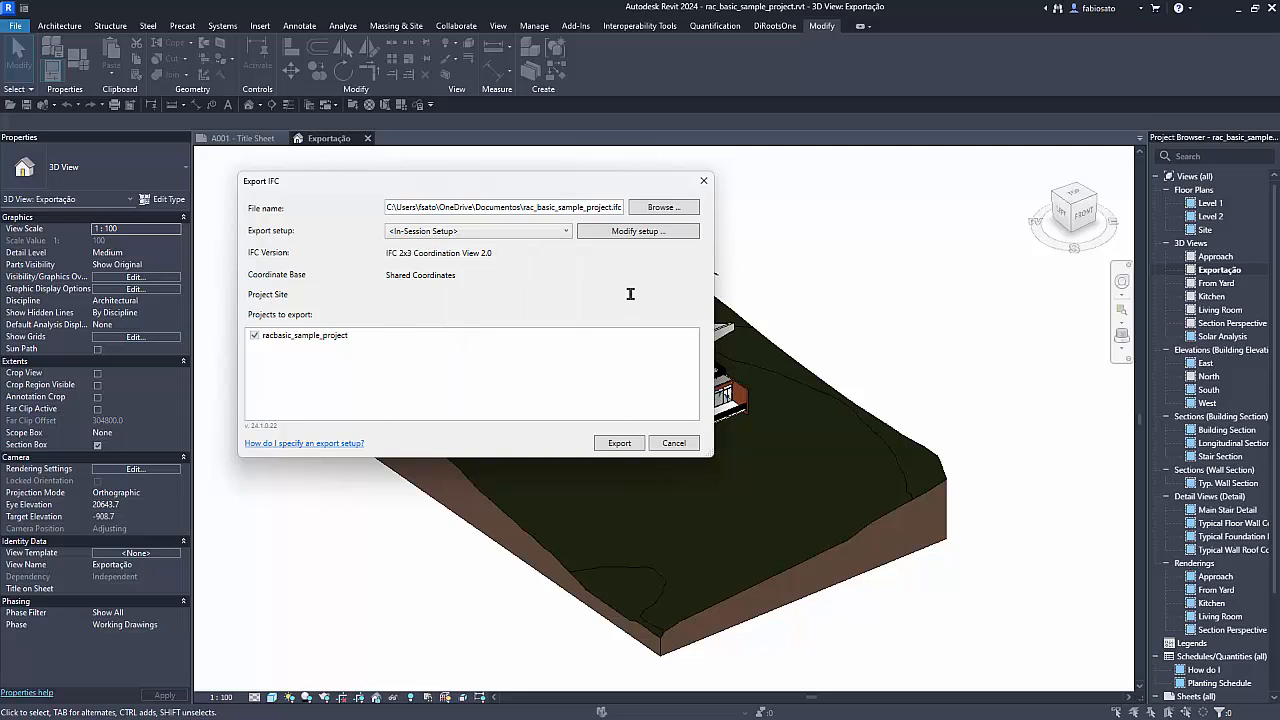
click(640, 233)
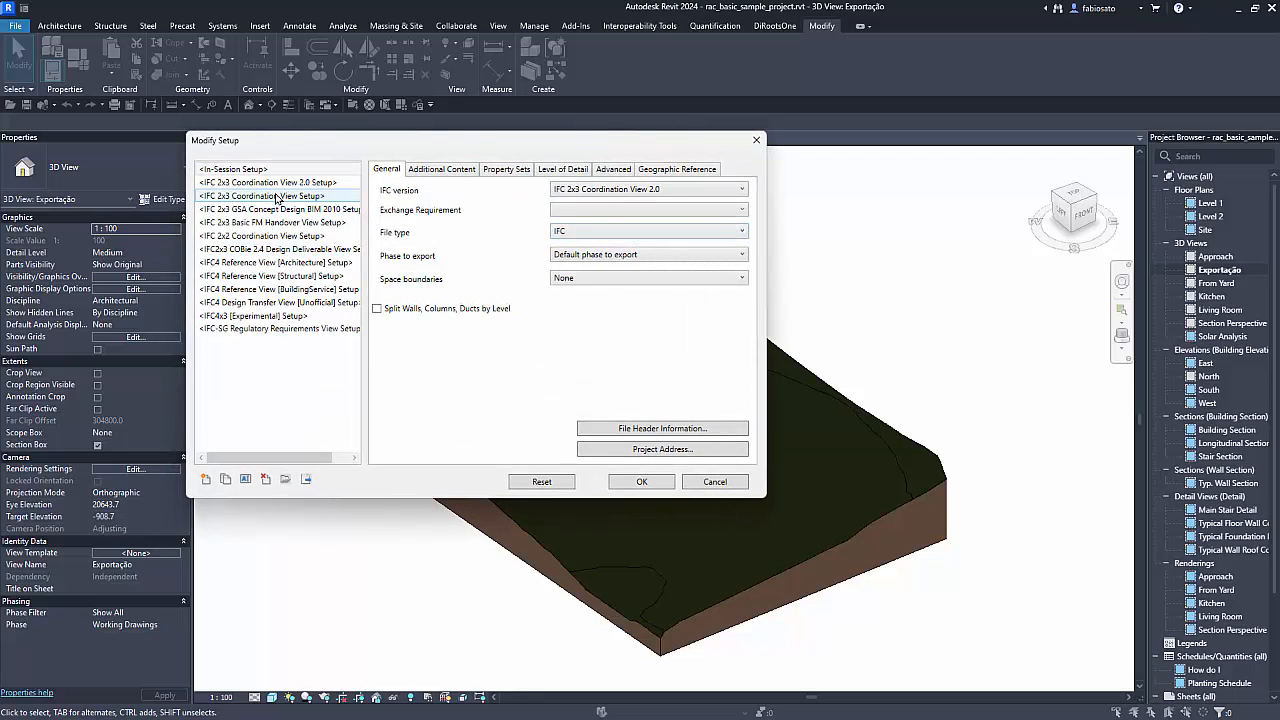
click(262, 290)
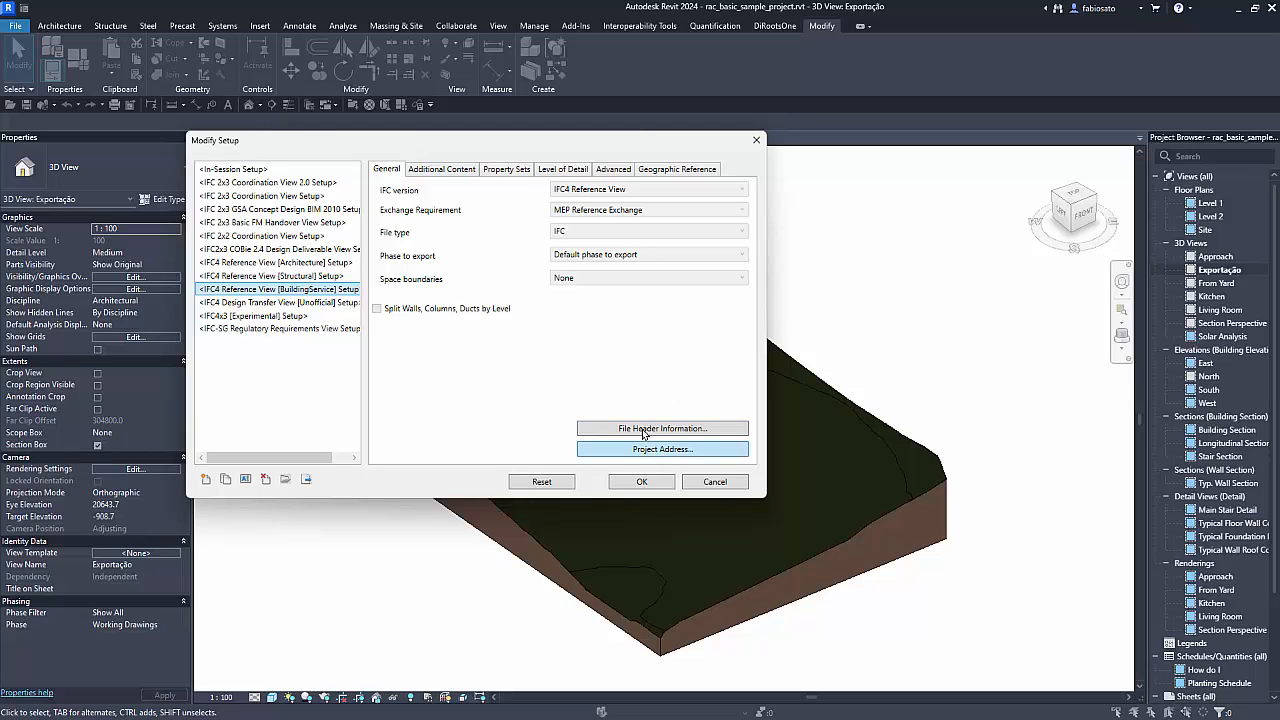
click(437, 172)
click(507, 170)
click(558, 170)
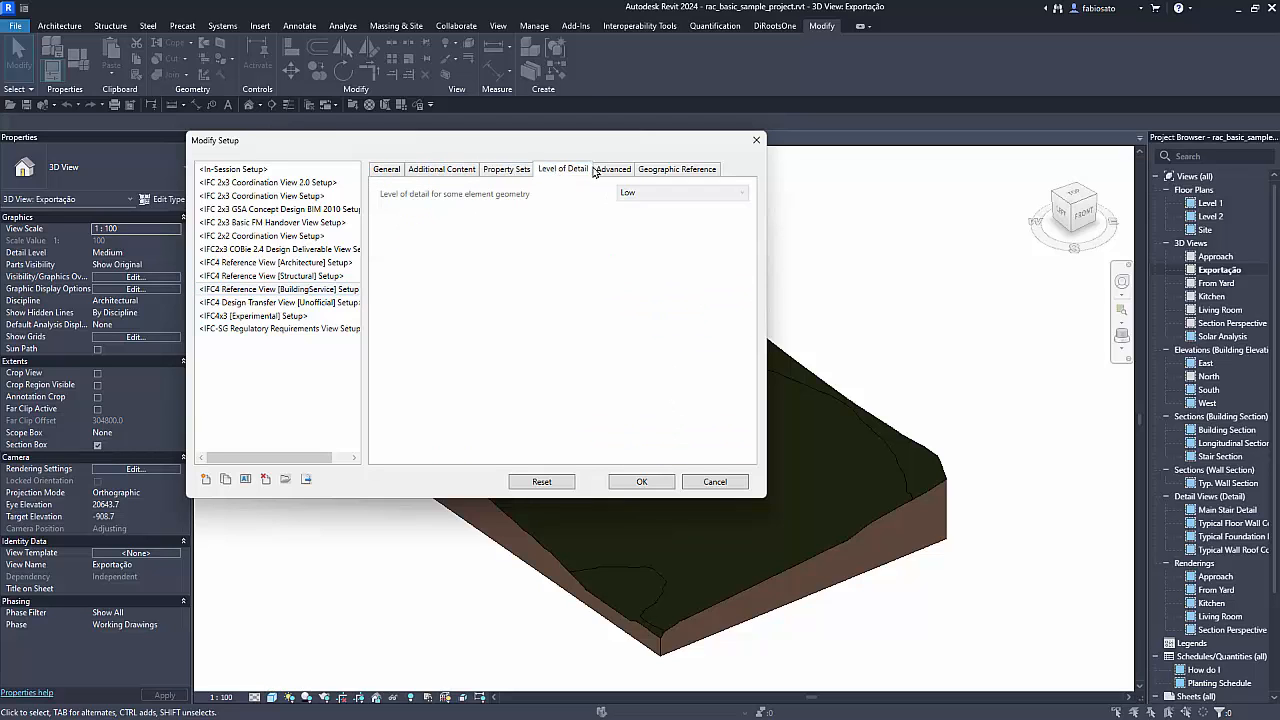
click(611, 170)
click(672, 170)
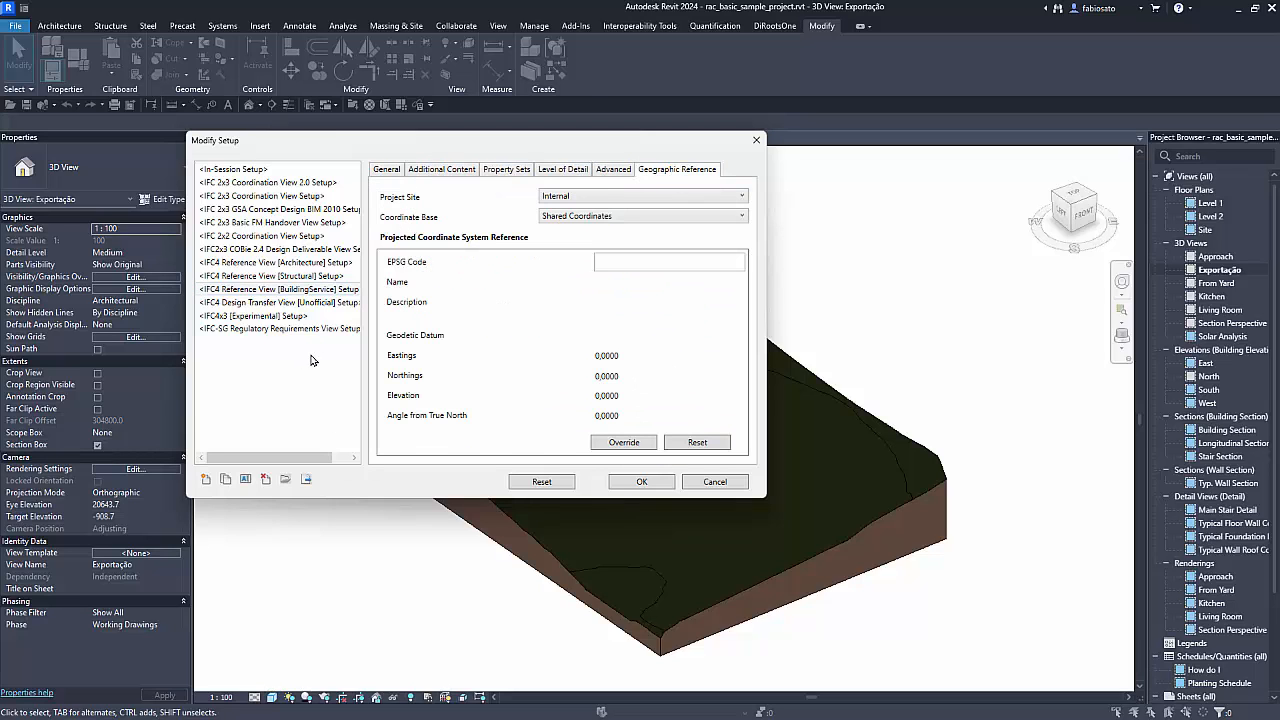
click(611, 170)
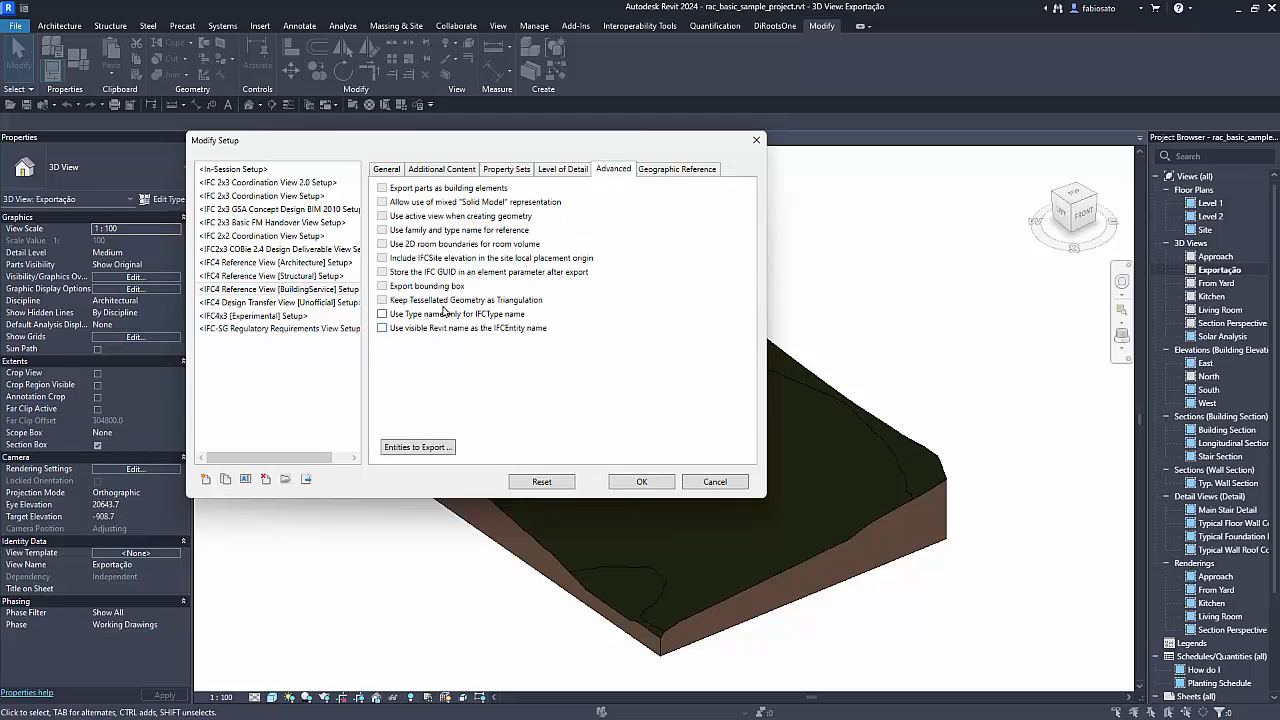
click(672, 170)
click(389, 170)
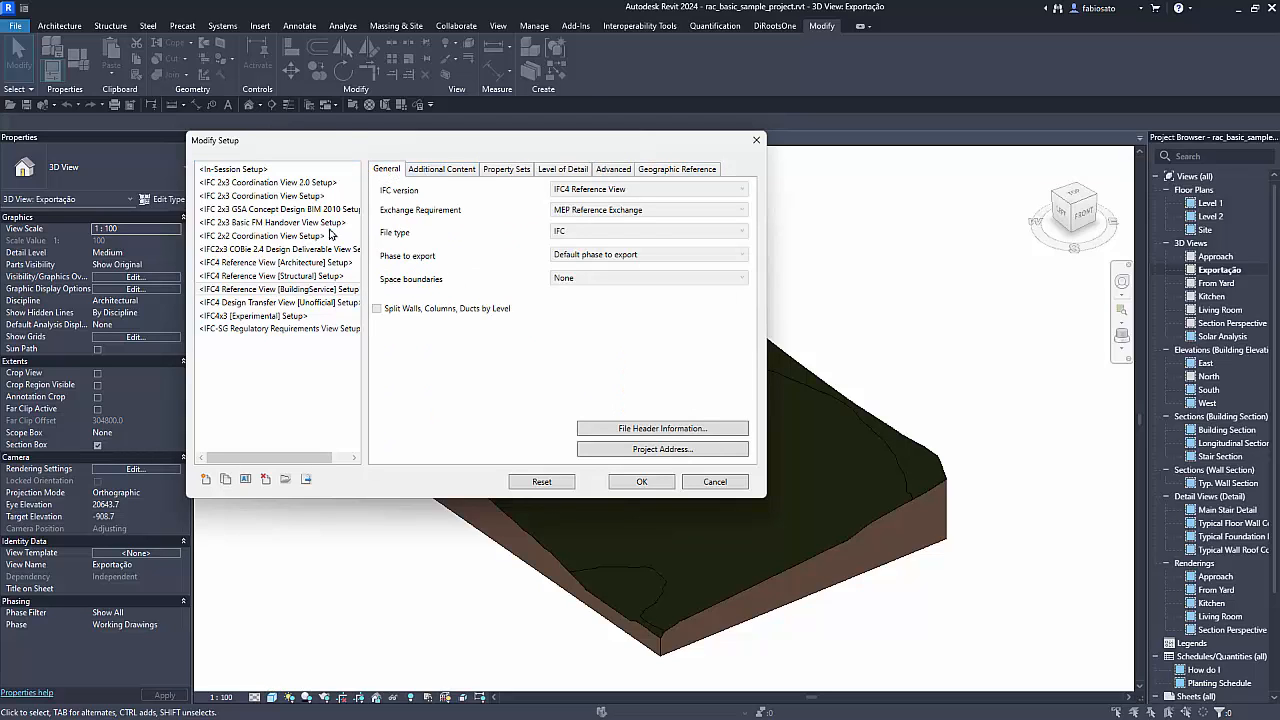
Set the in-session setup's IFC version to IFC4 Reference View and view its exchange requirement options
click(306, 172)
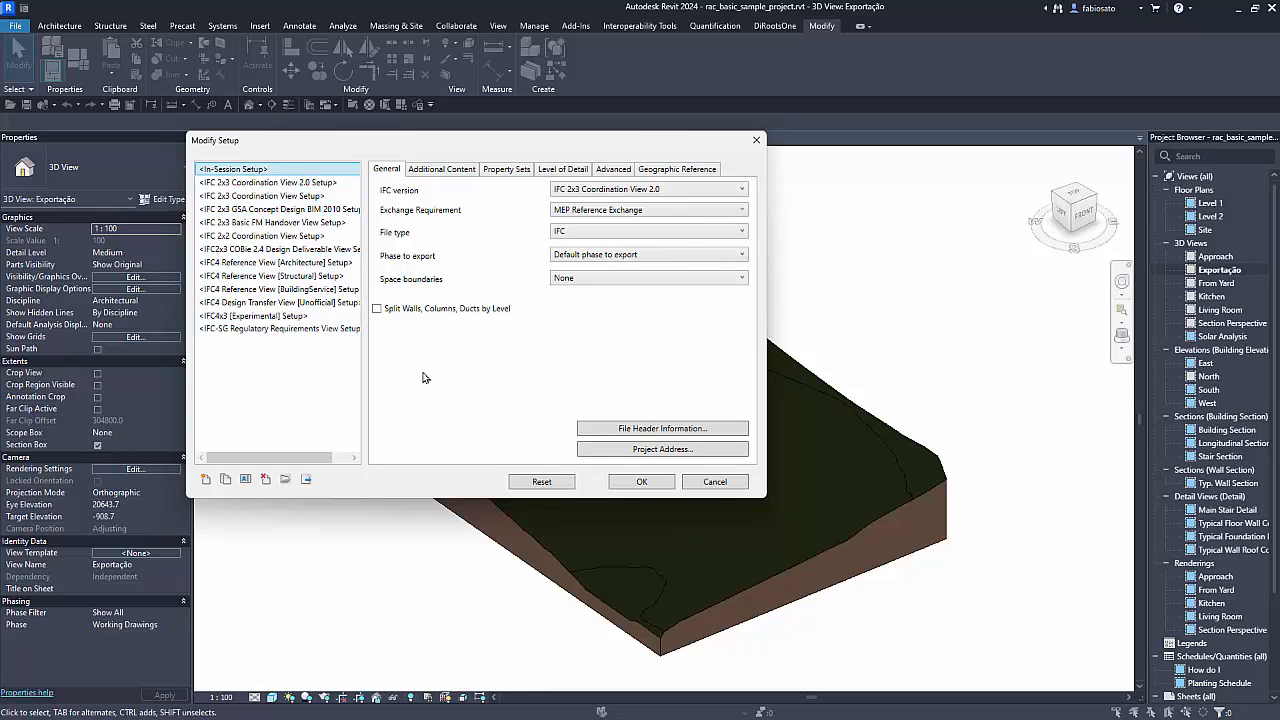
click(729, 192)
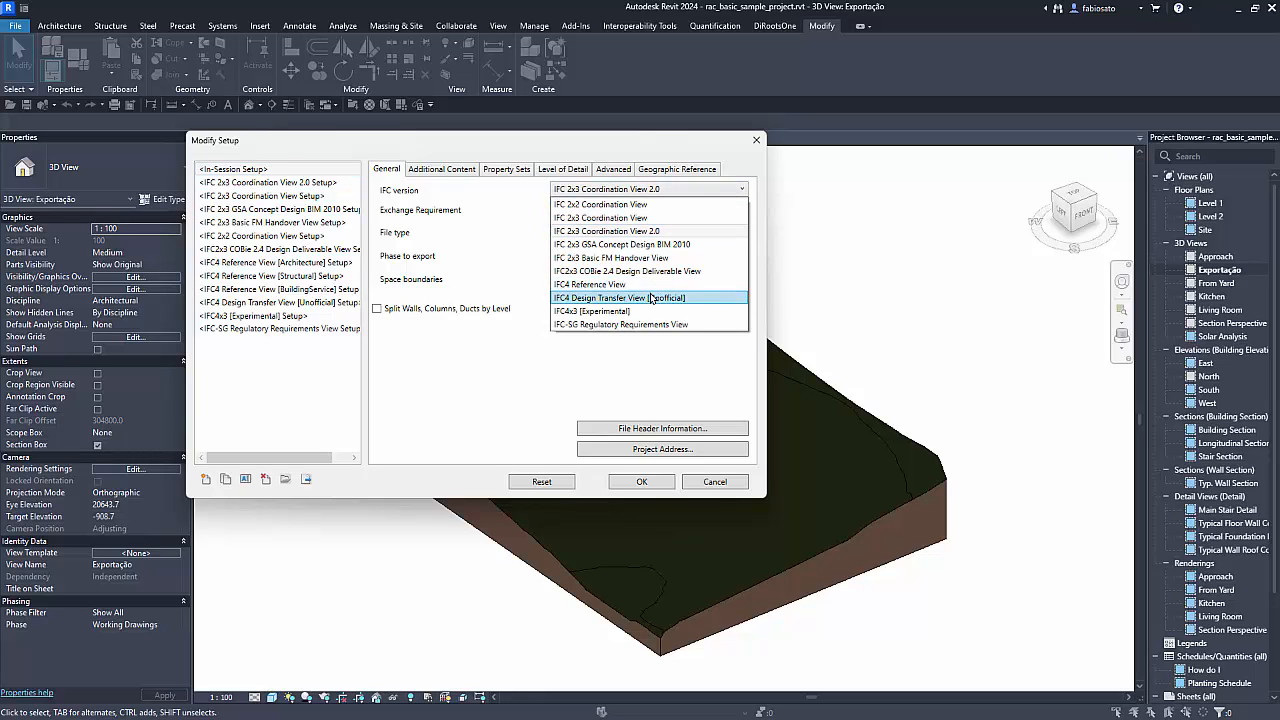
click(653, 289)
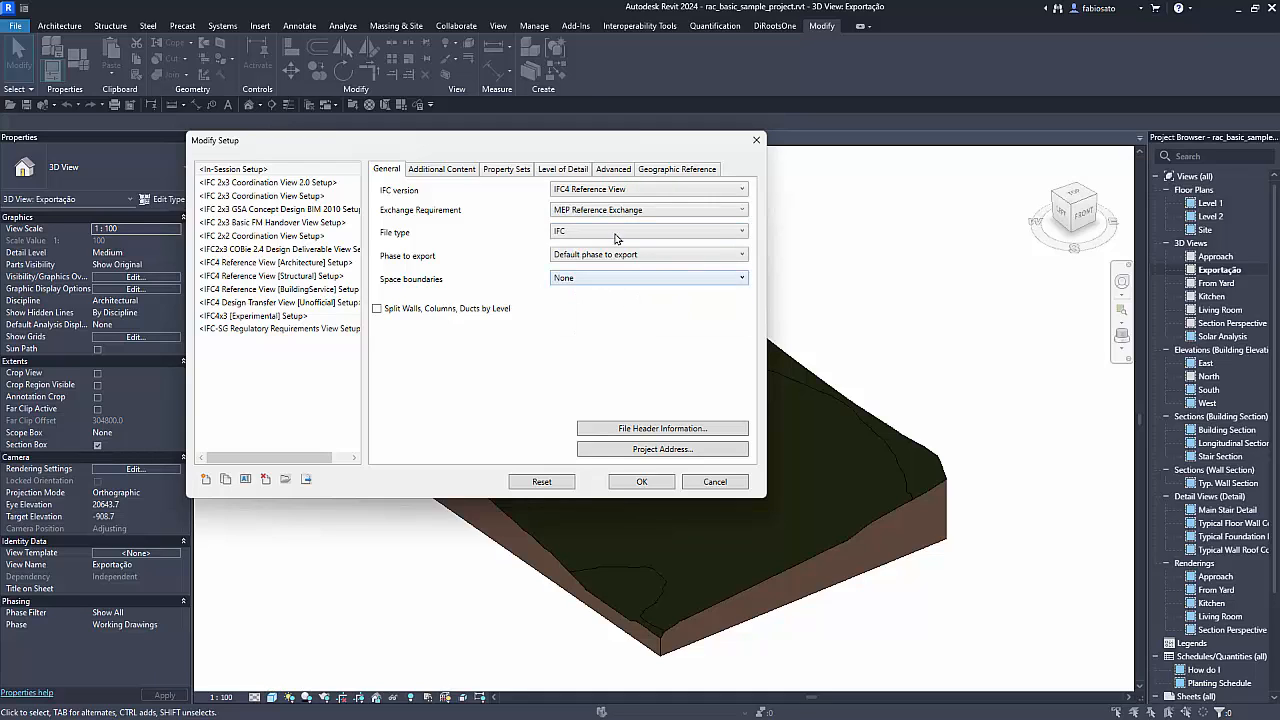
click(671, 212)
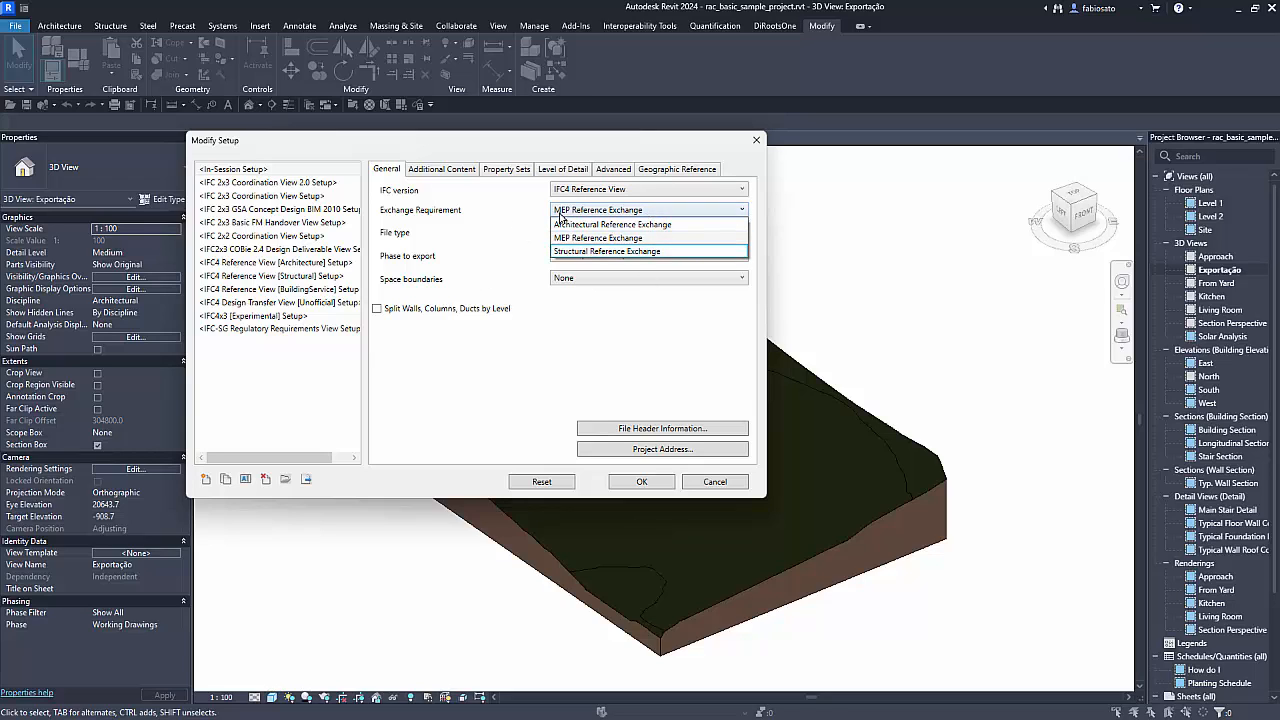
click(490, 220)
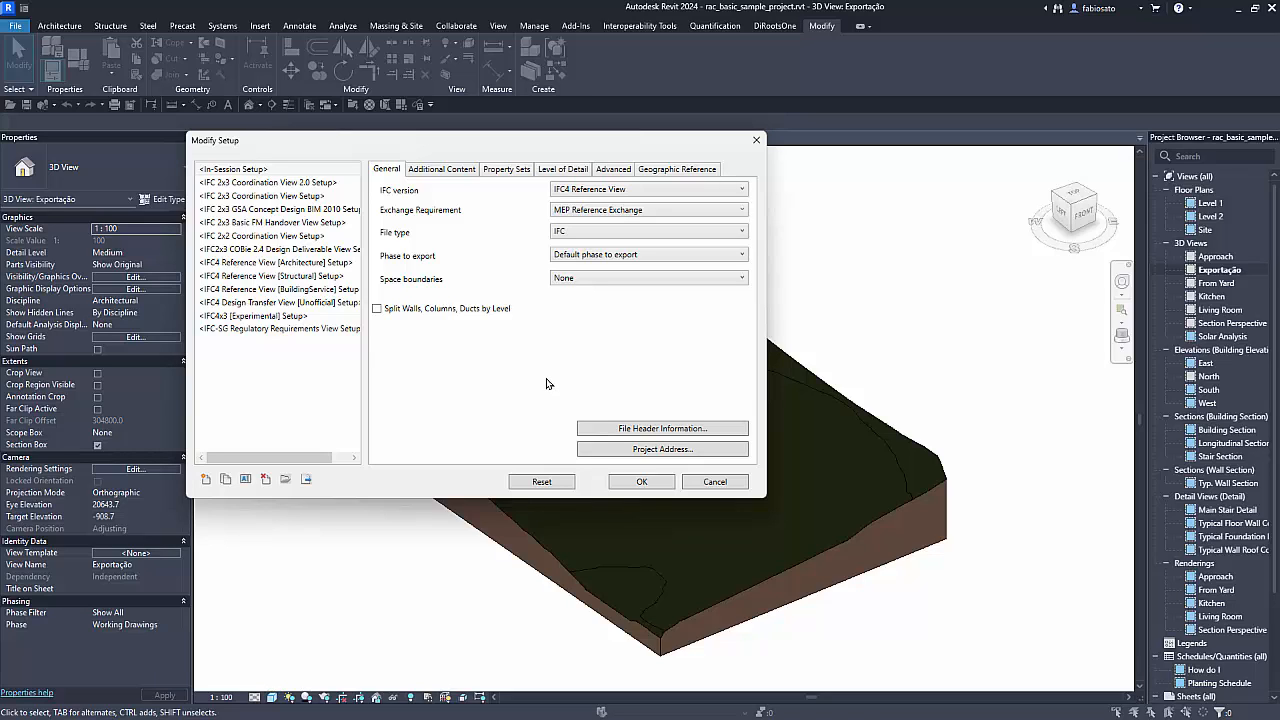
Set the in-session IFC version to IFC 2x3 Coordination View 2.0 and the exchange requirement to Architectural Reference Exchange
click(662, 189)
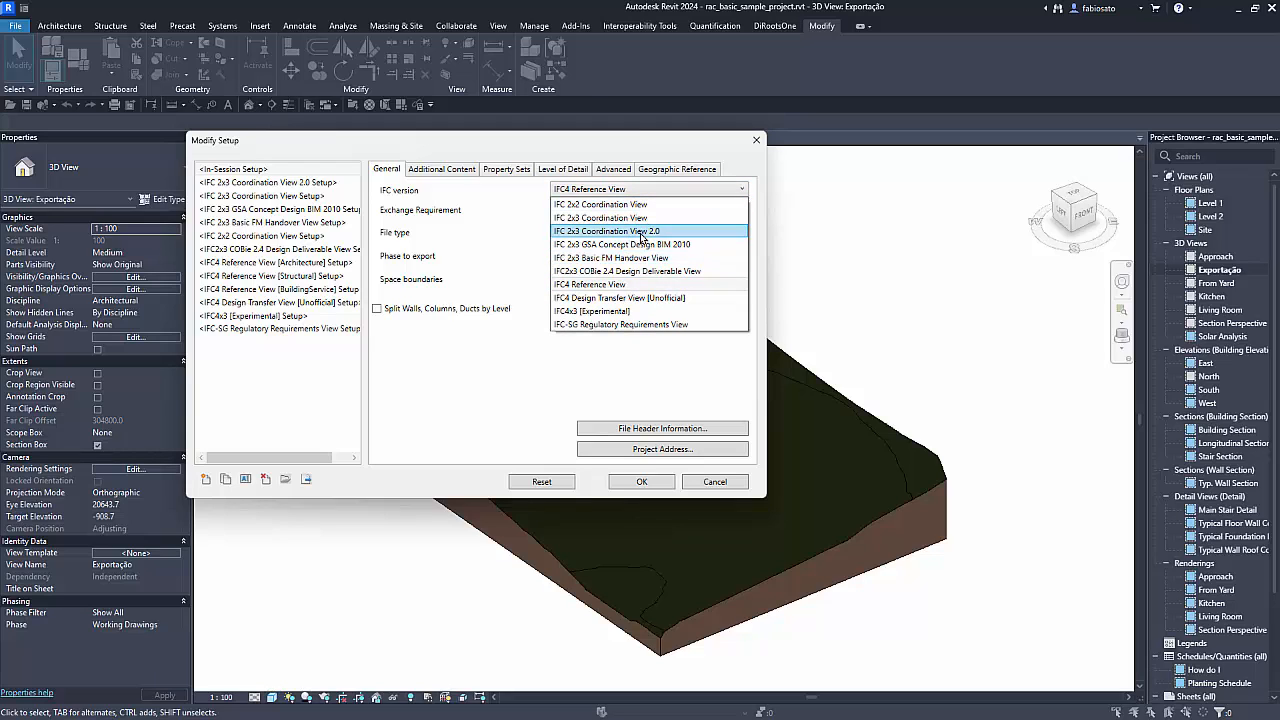
key(Escape)
click(664, 211)
click(664, 212)
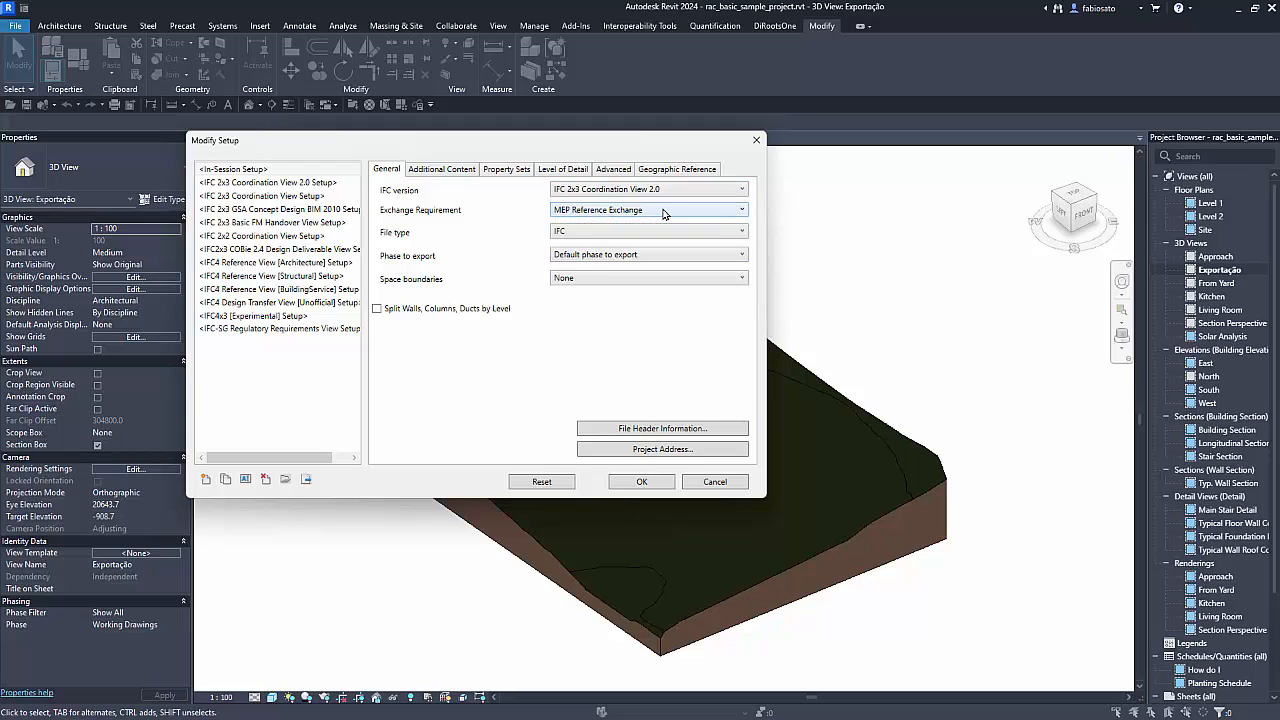
click(664, 210)
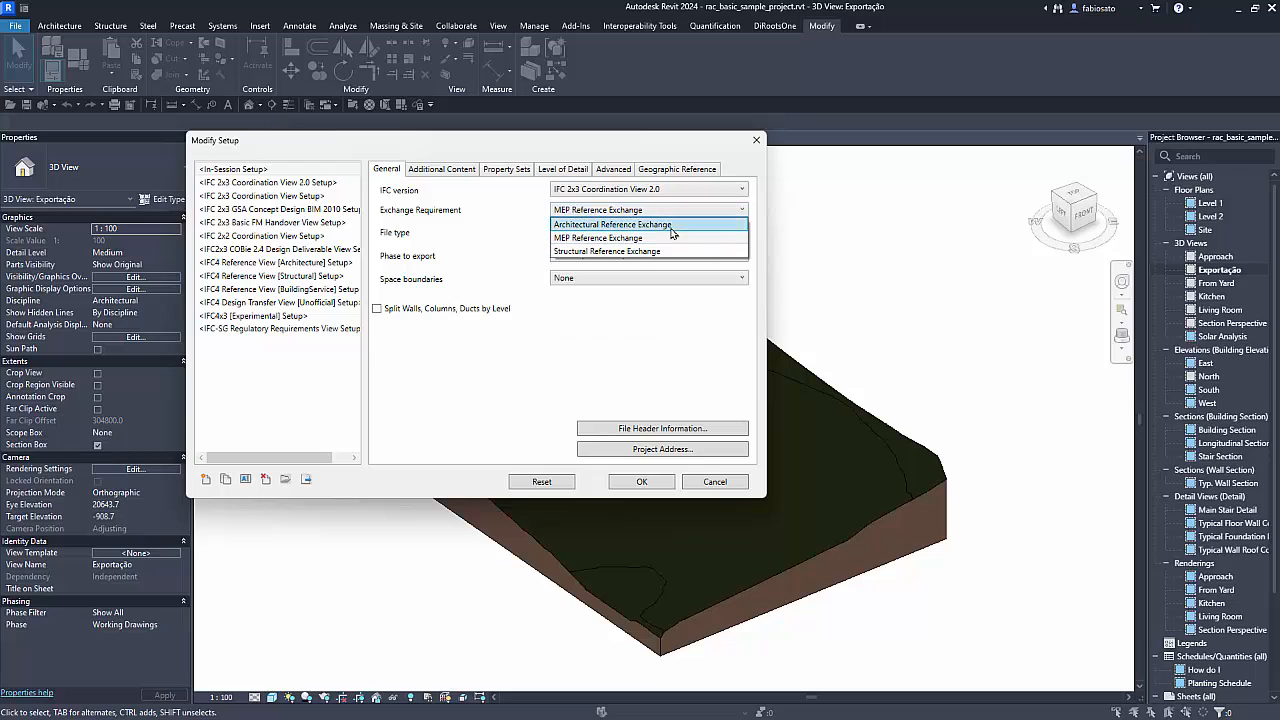
click(670, 226)
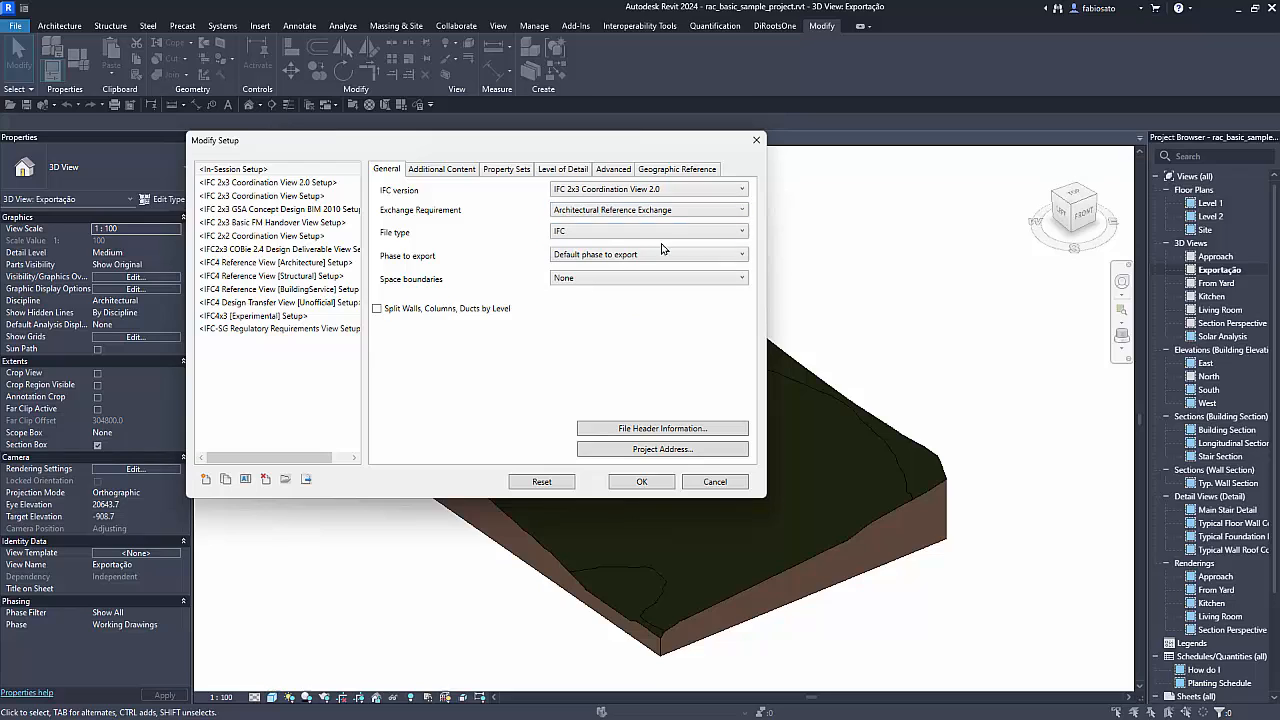
Compare the predefined IFC 2x3 Coordination View 2.0 setup with the in-session setup, and close the setup editor
click(316, 185)
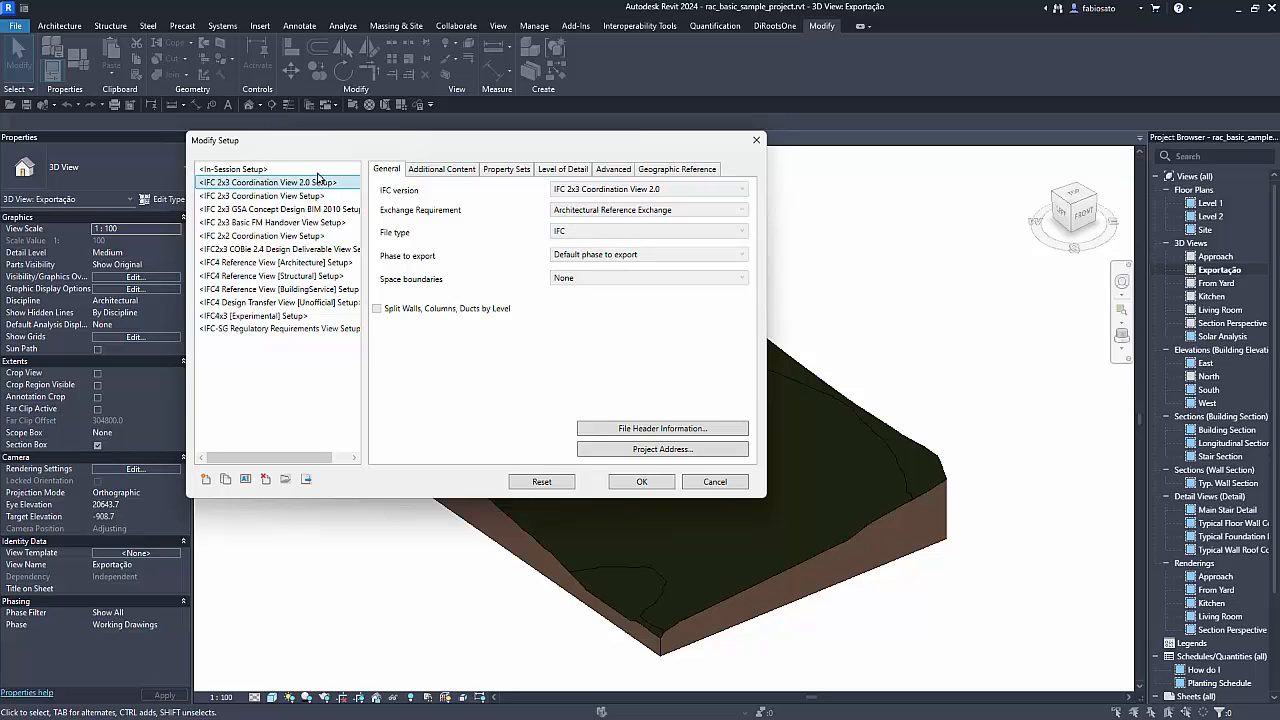
click(318, 170)
click(320, 183)
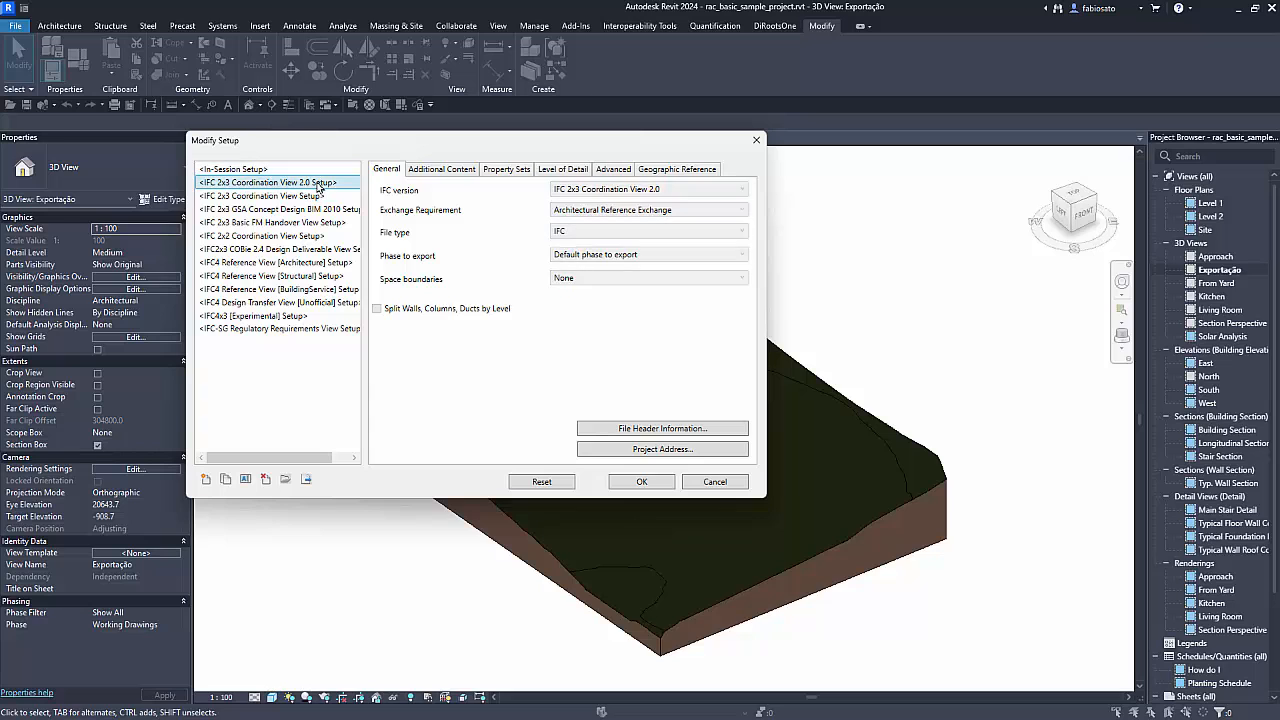
click(755, 140)
Reopen the export setup for editing and set IFC 2x3 Coordination View 2.0 as version and MEP Reference Exchange as exchange requirement
click(636, 232)
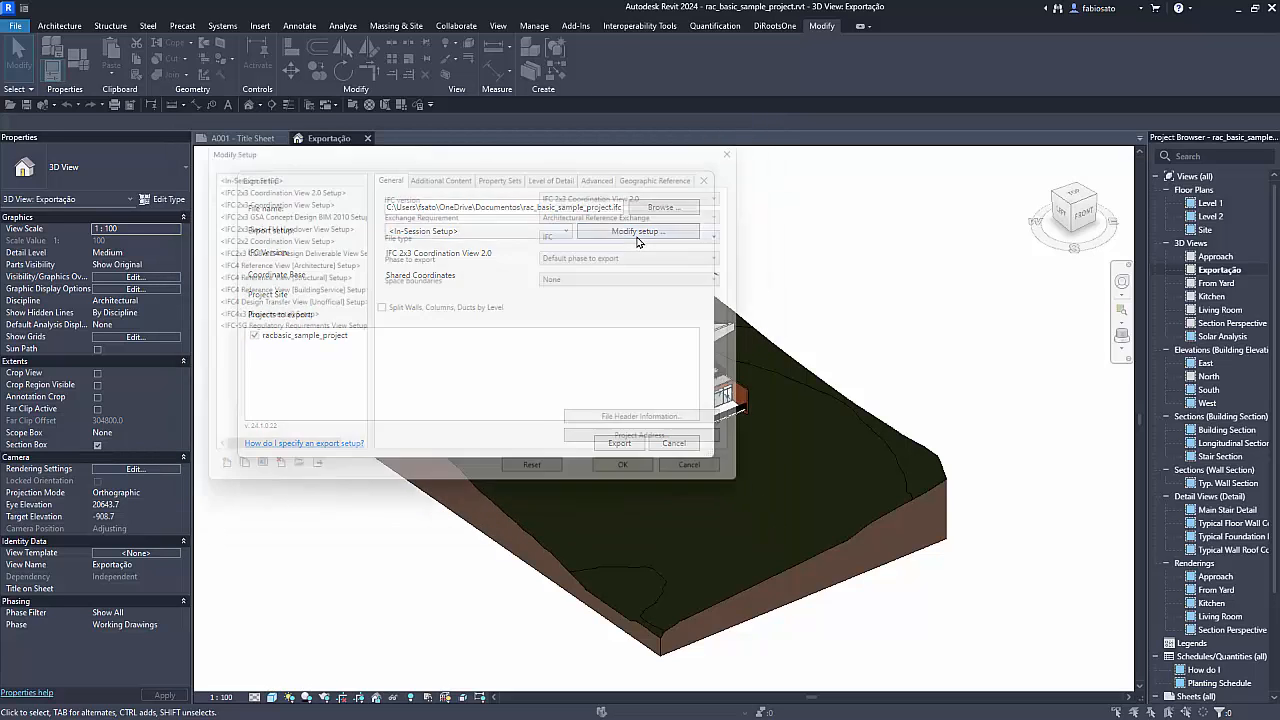
click(701, 193)
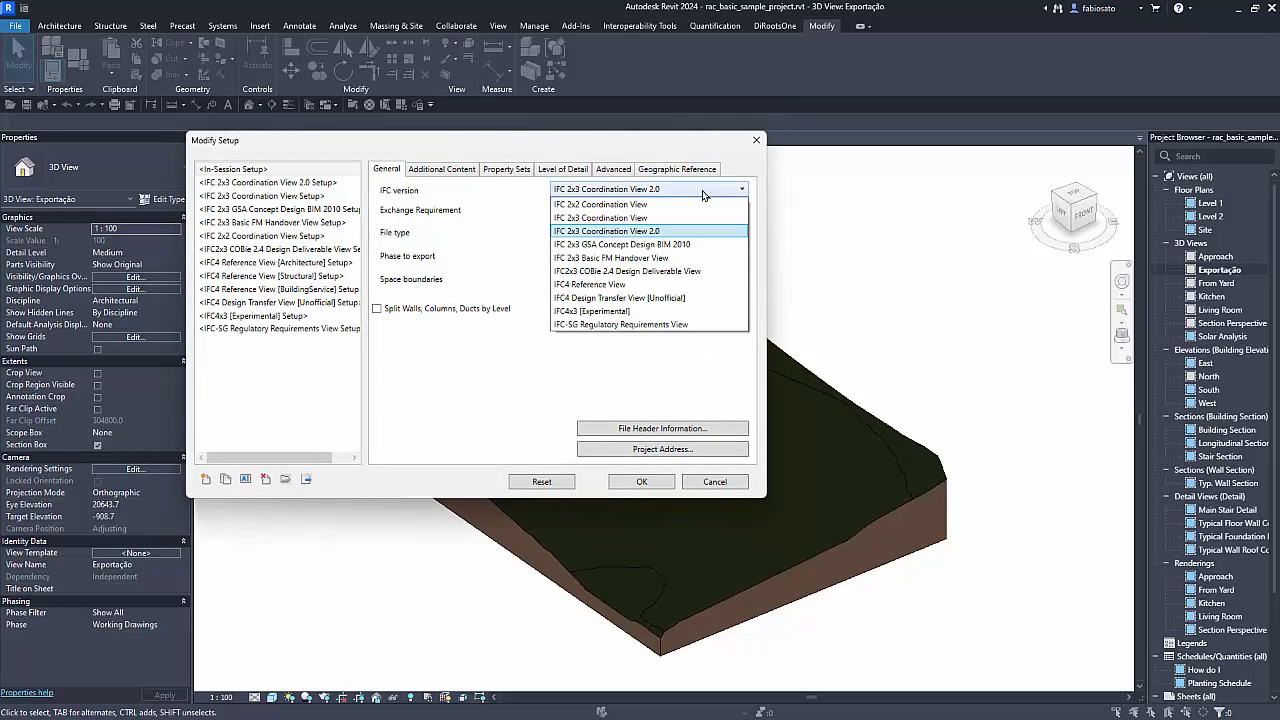
click(673, 232)
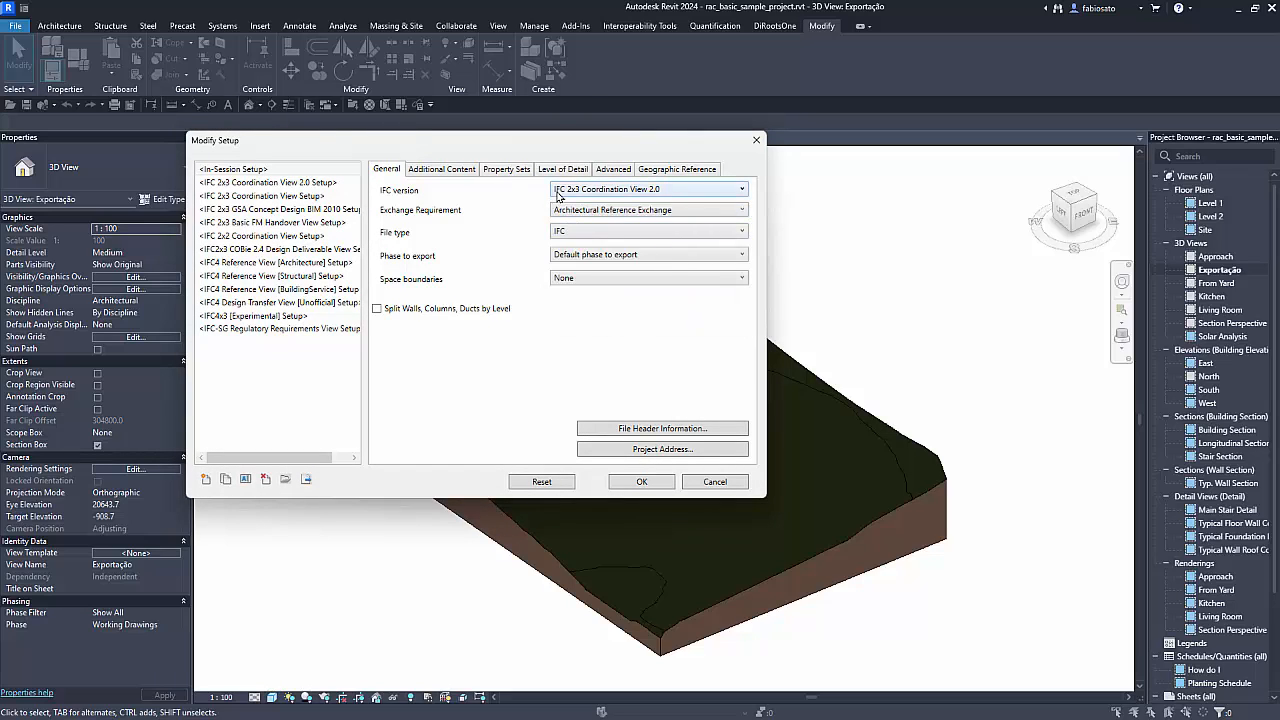
click(705, 215)
click(705, 215)
click(702, 218)
click(665, 239)
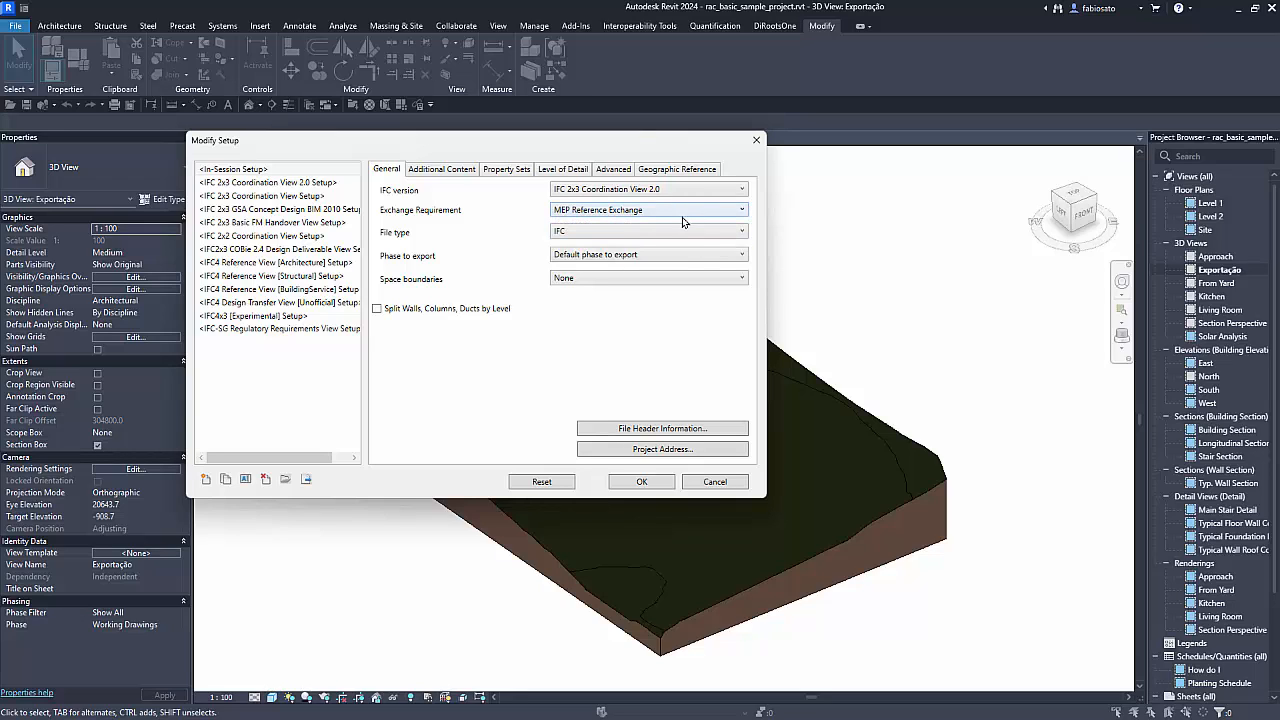
Set the export file type to IFC and the phase to export to Default phase to export
click(695, 232)
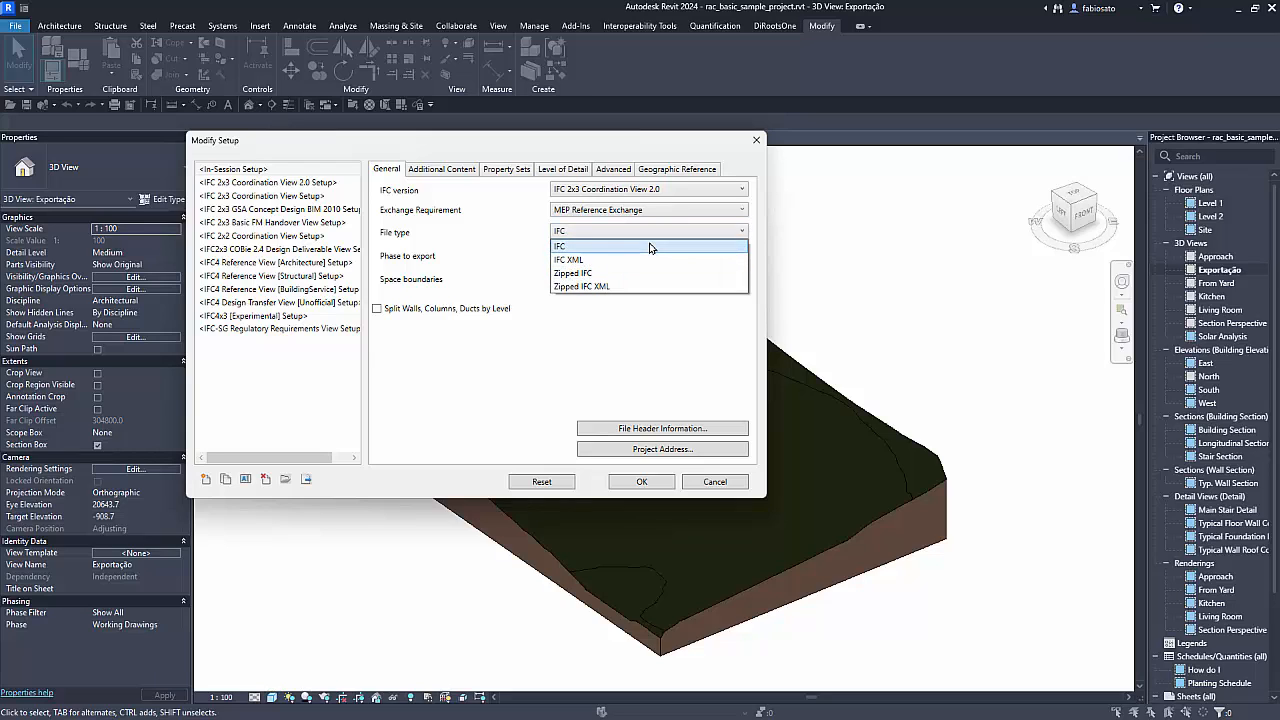
click(650, 247)
click(662, 229)
click(662, 229)
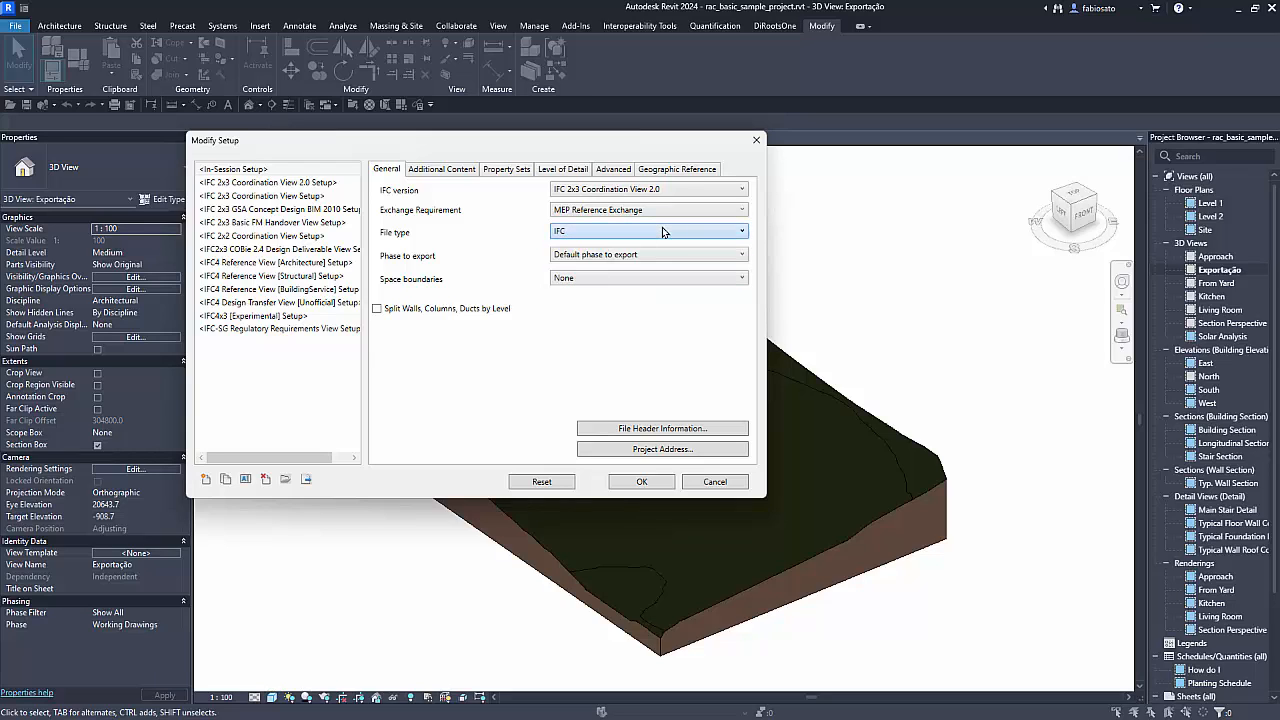
click(670, 254)
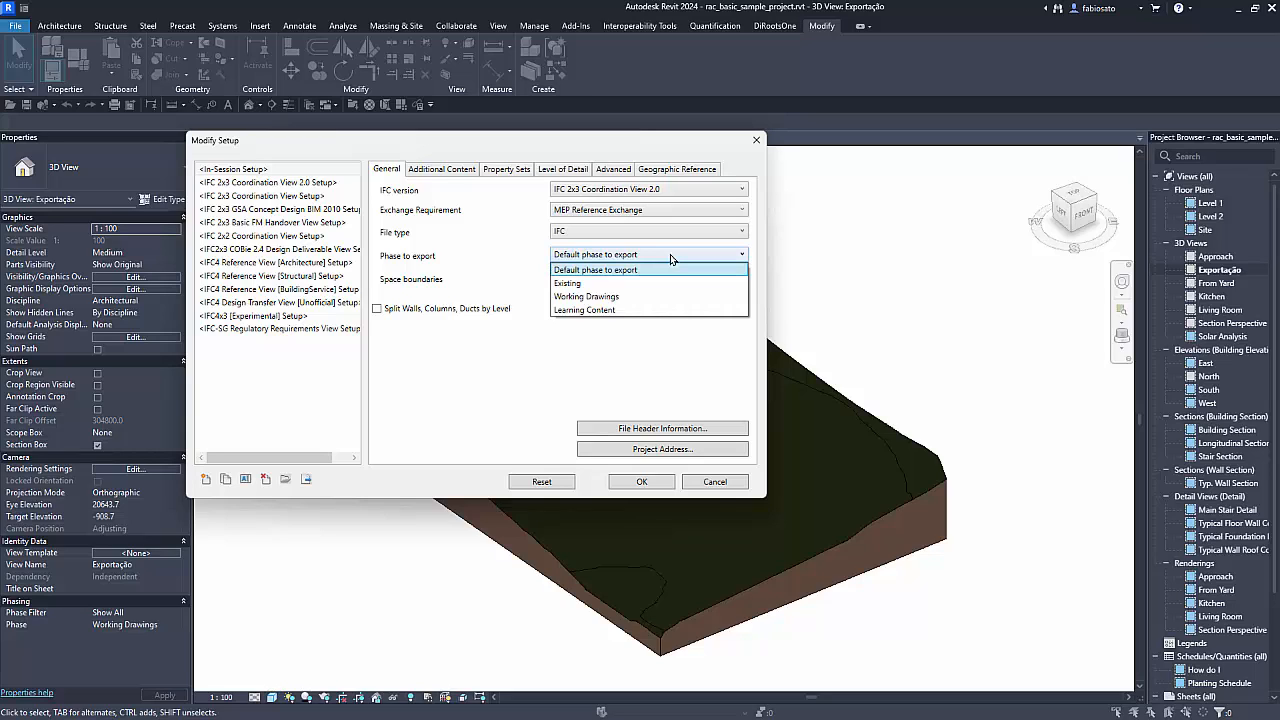
click(670, 254)
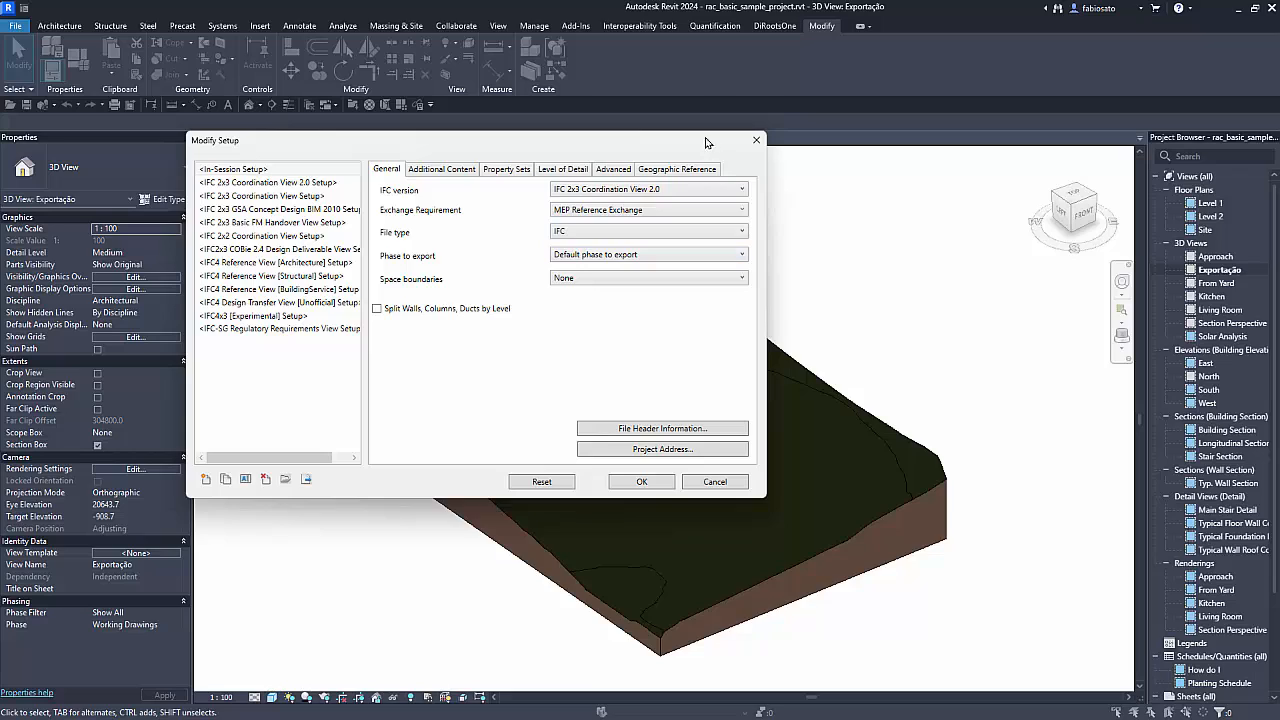
drag(709, 142, 596, 97)
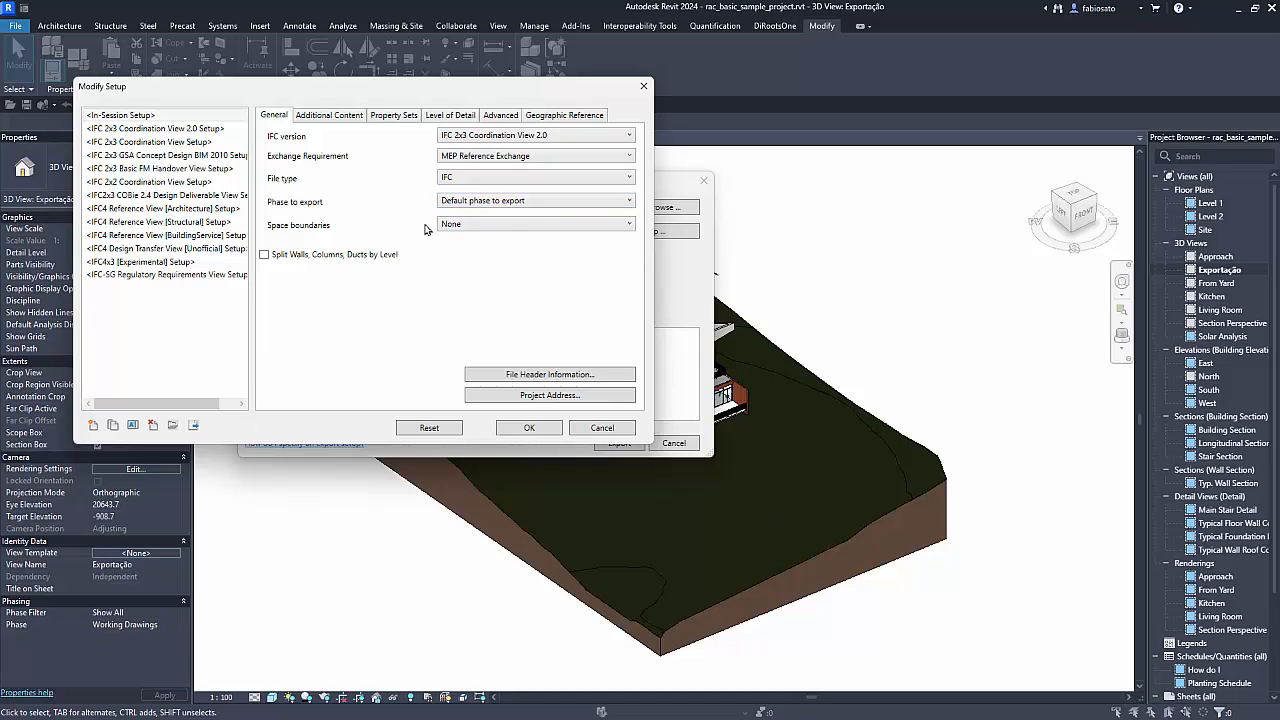
click(531, 203)
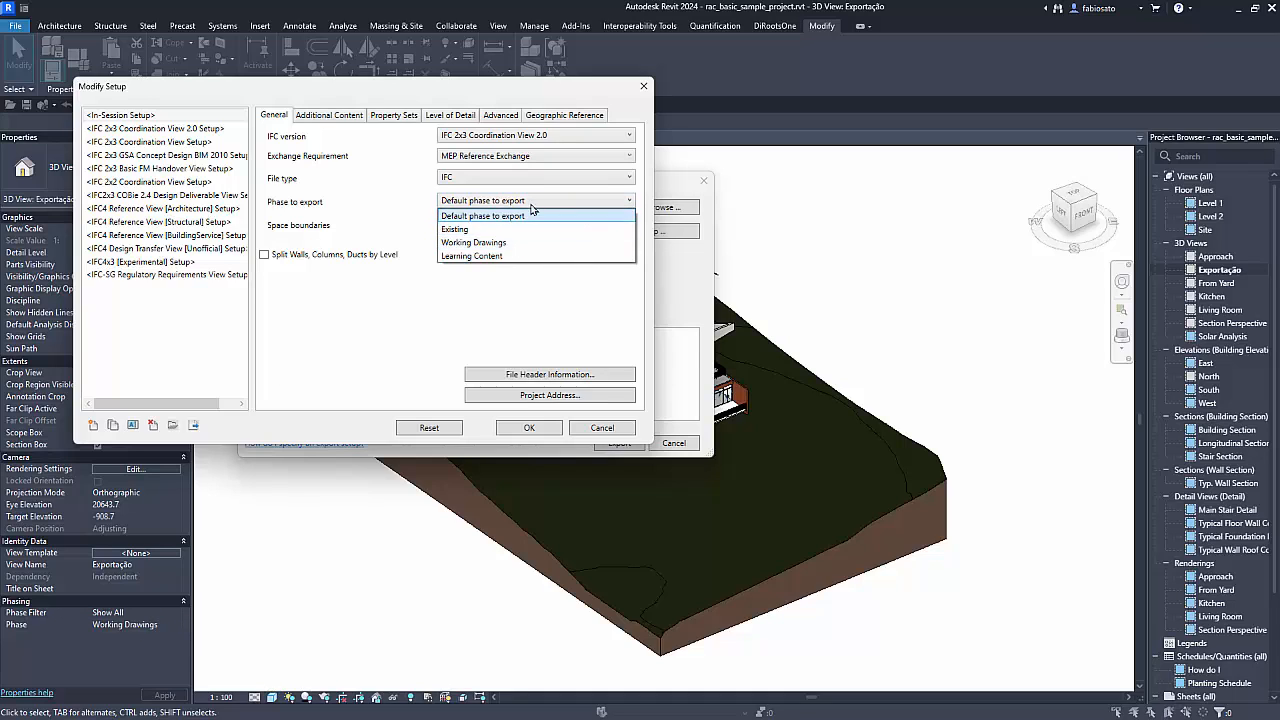
click(527, 214)
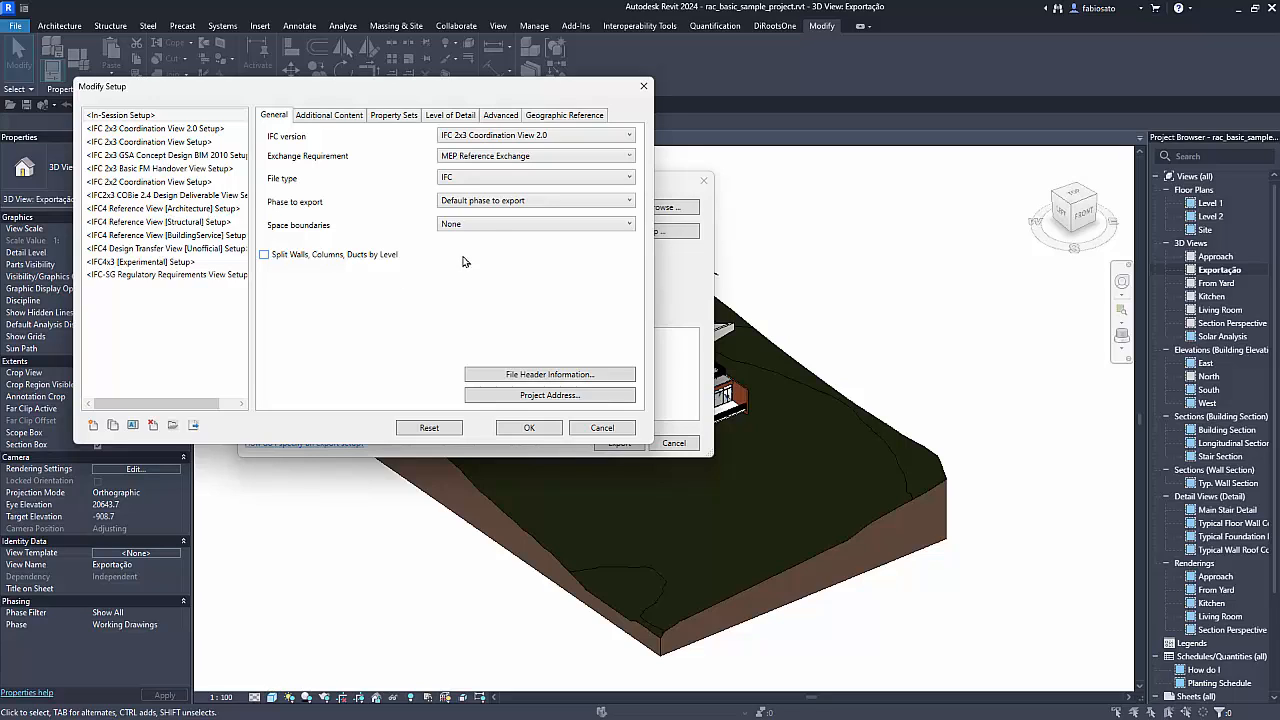
Set the space boundaries to None and leave splitting walls, columns and ducts by level off
click(489, 227)
click(500, 239)
click(283, 258)
click(264, 255)
Review the file header information and project address fields, and close both without changes
click(540, 377)
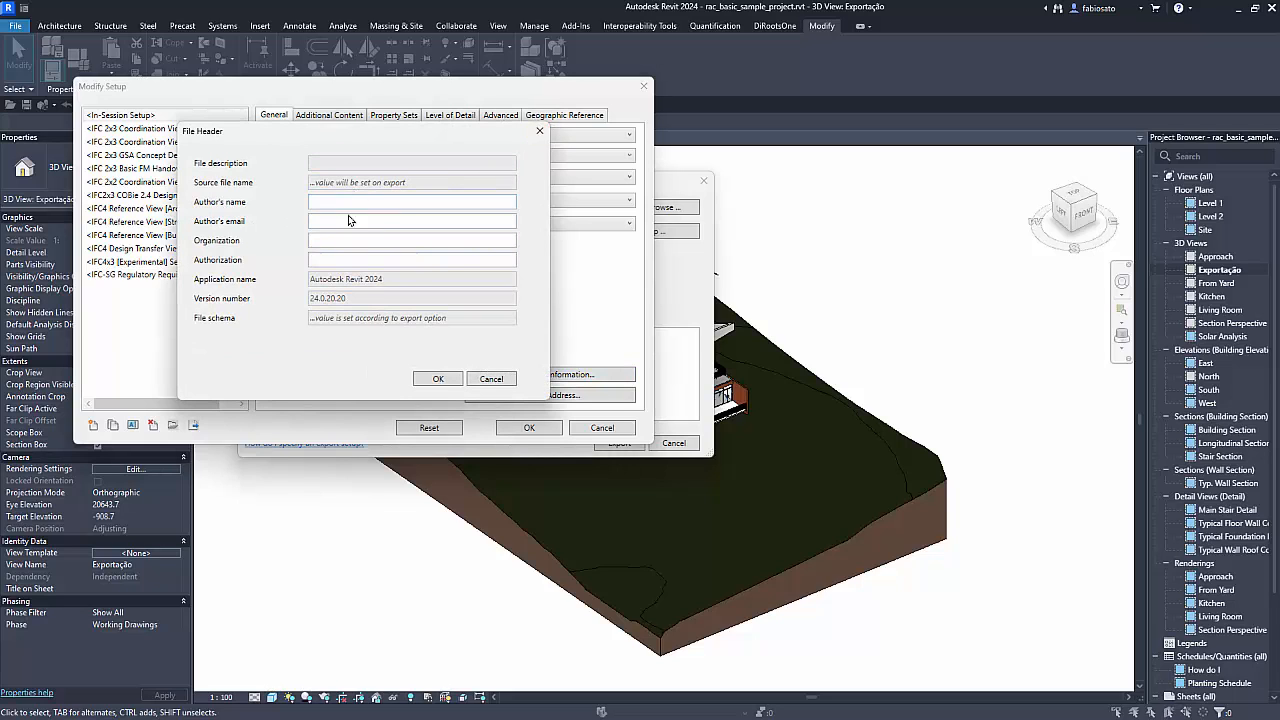
click(540, 131)
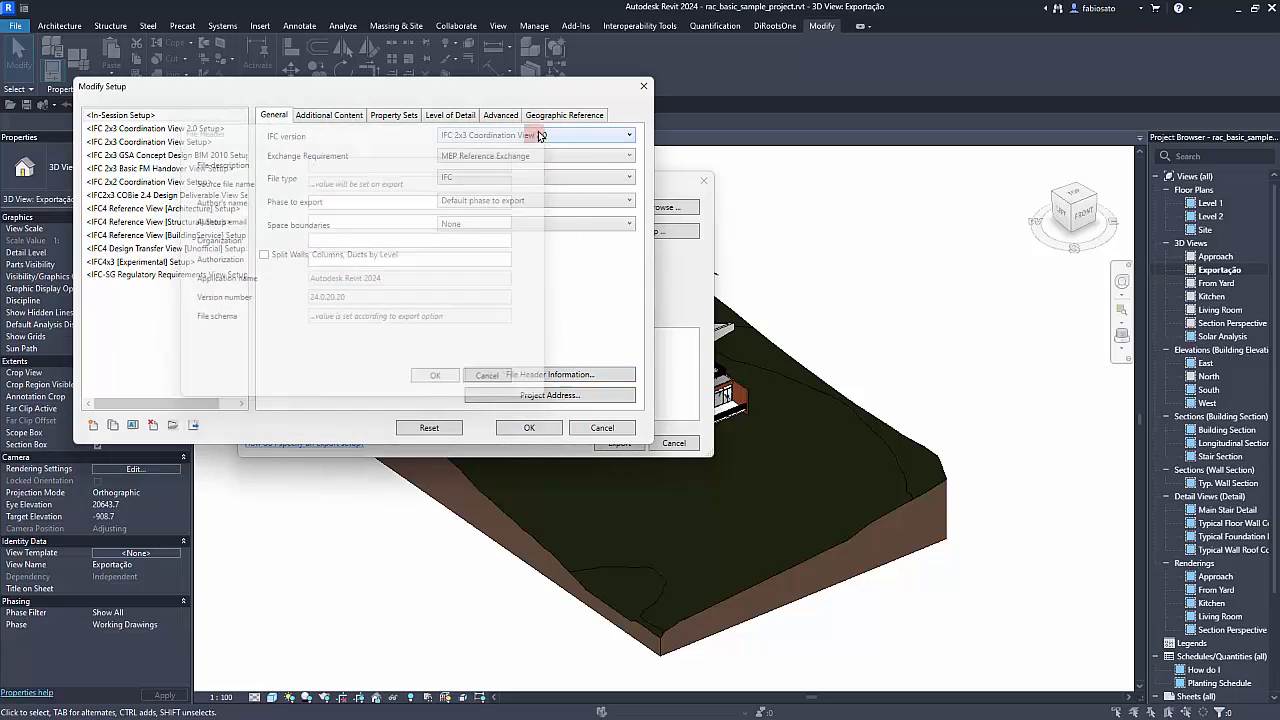
click(580, 397)
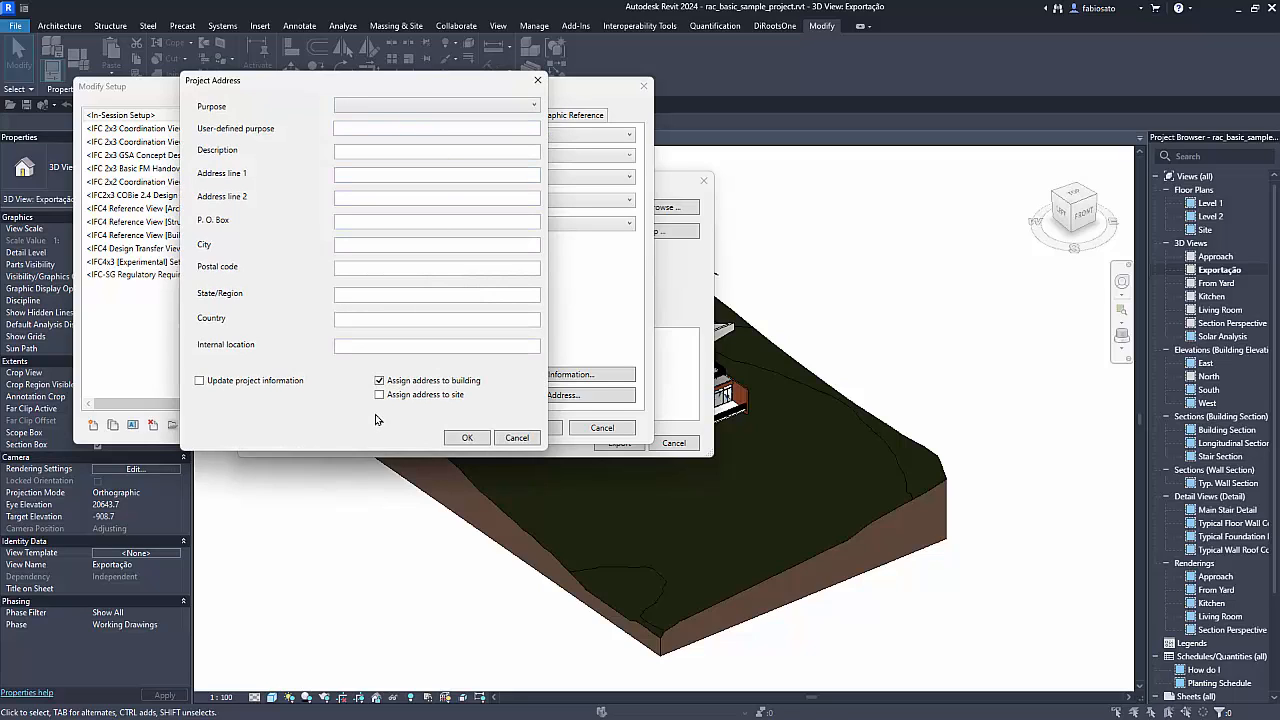
click(514, 440)
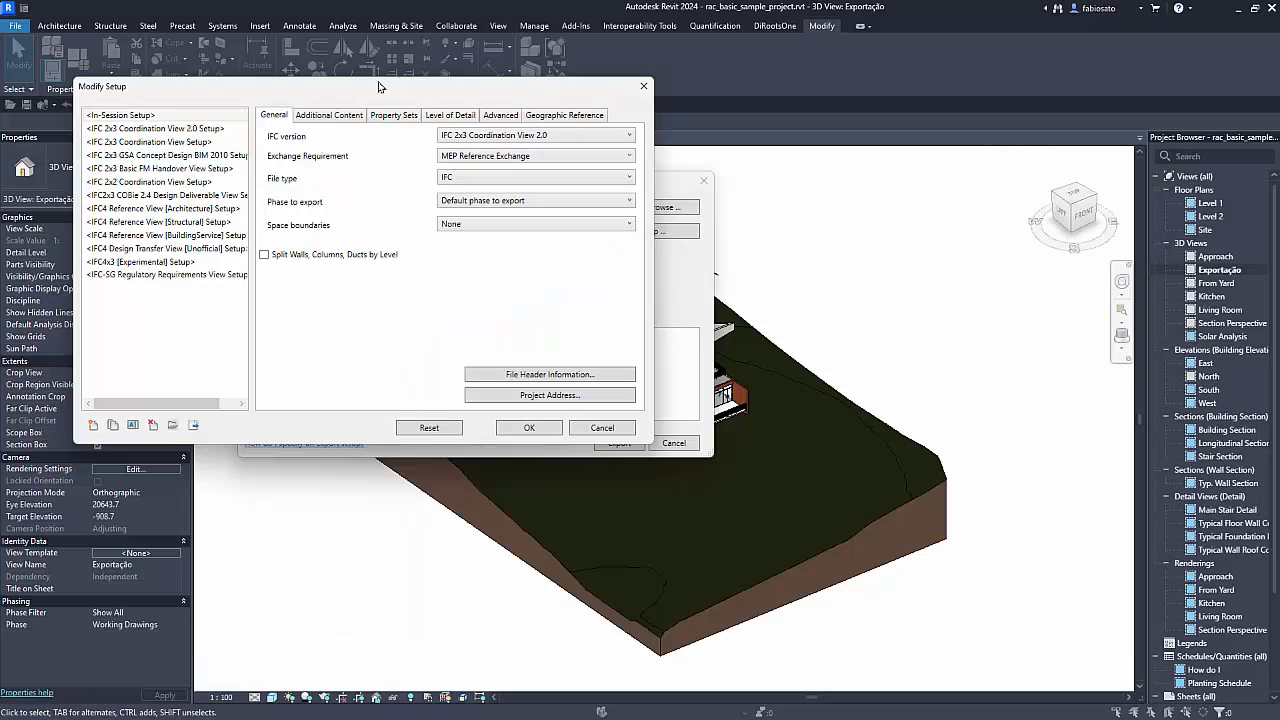
In the additional content settings, exclude steel elements and restrict the export to elements visible in the view
click(330, 115)
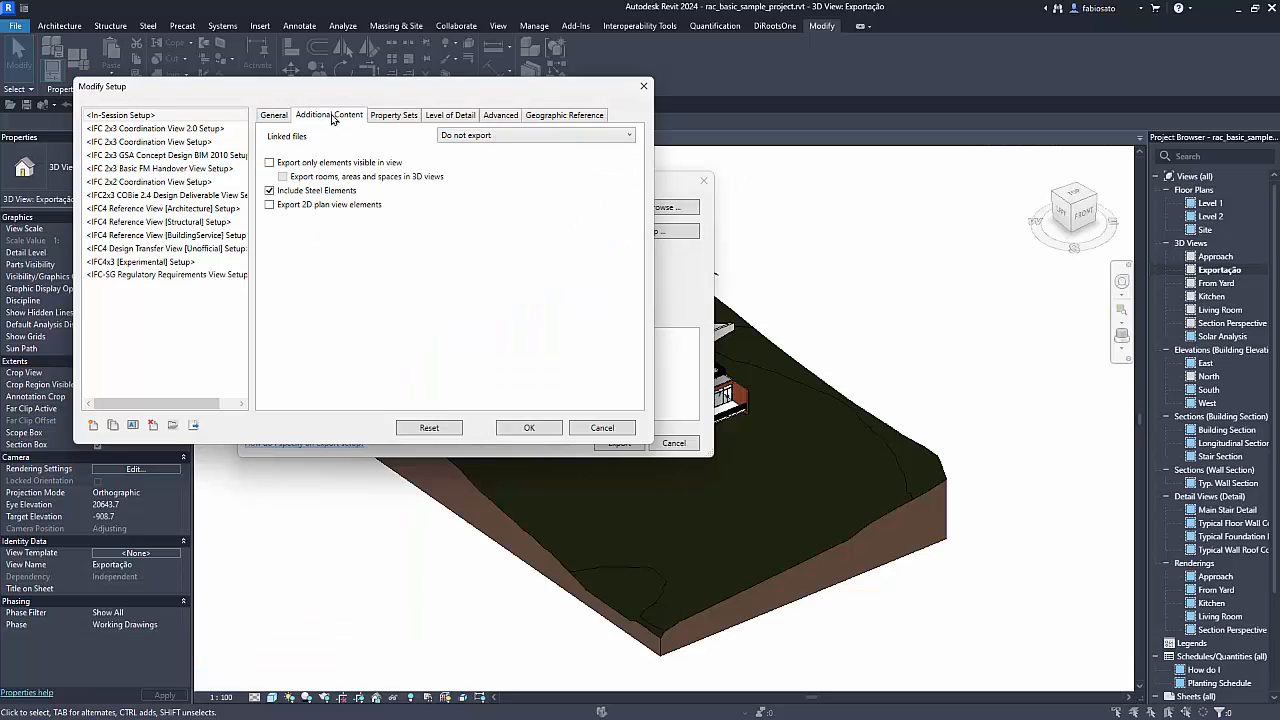
click(268, 191)
click(269, 162)
Review the export options for linked files, keeping Do not export and leaving 2D plan view elements off
click(543, 137)
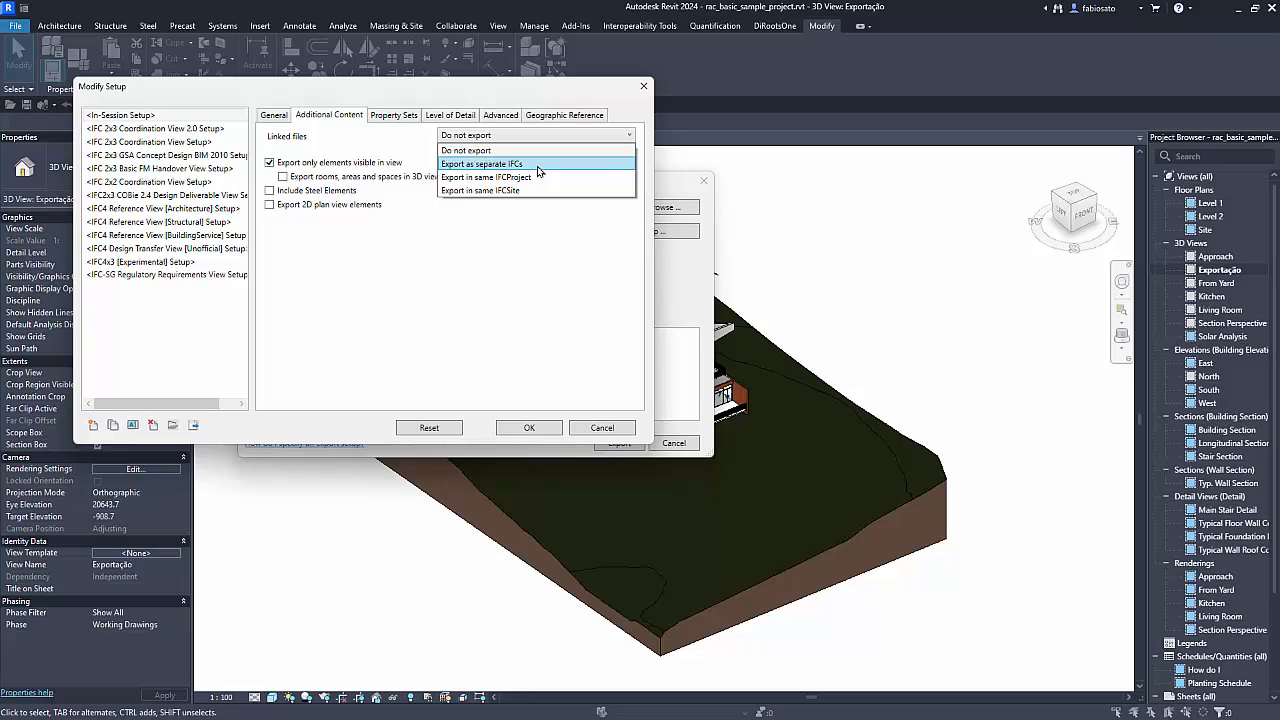
key(Up)
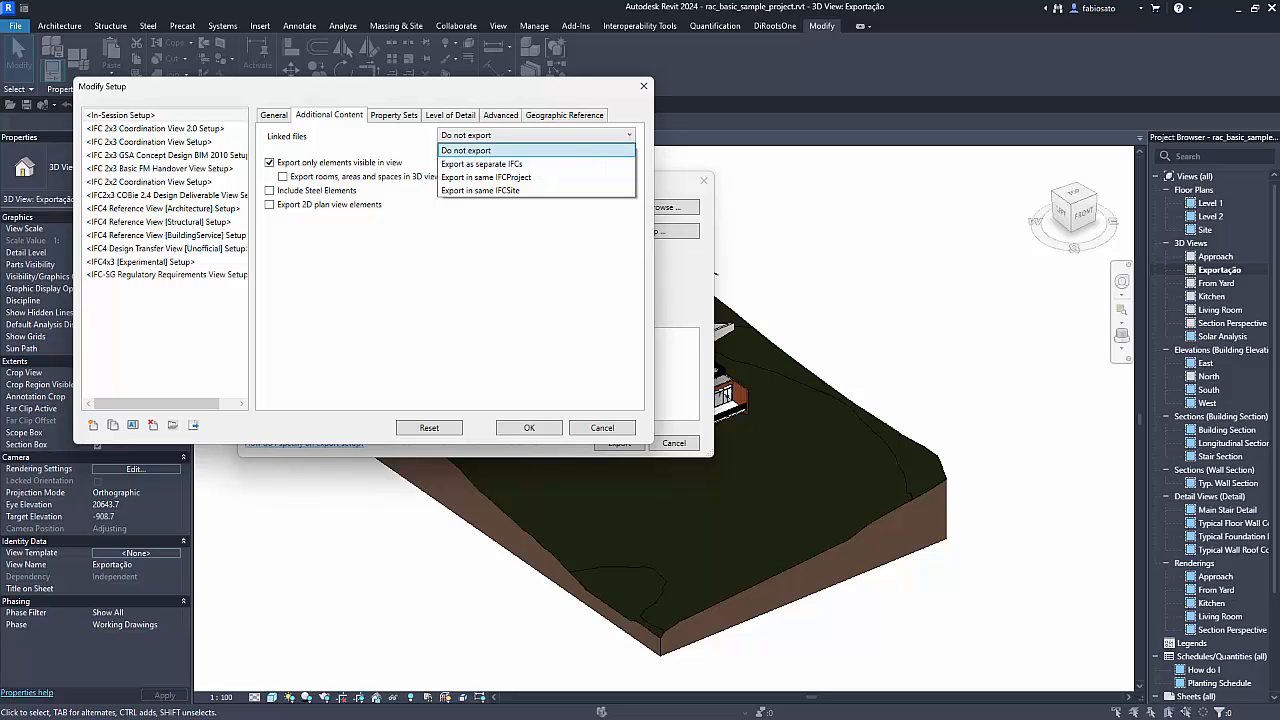
key(Down)
key(Down)
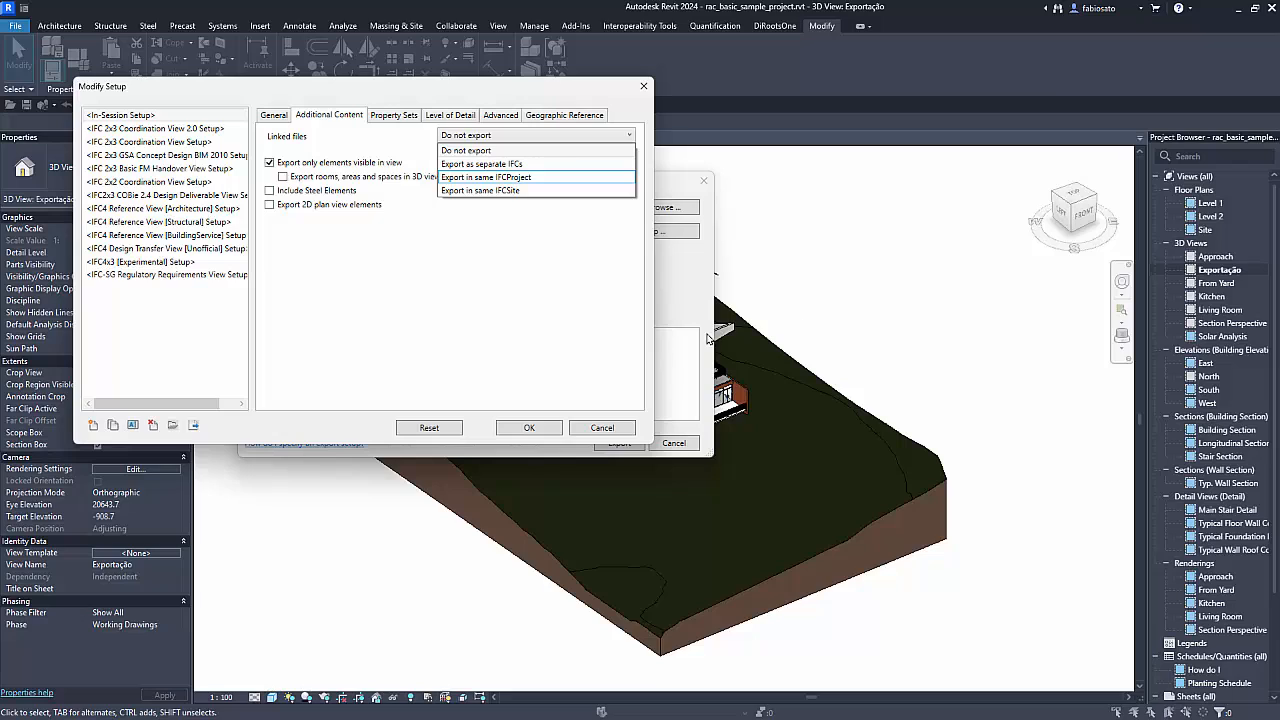
click(572, 312)
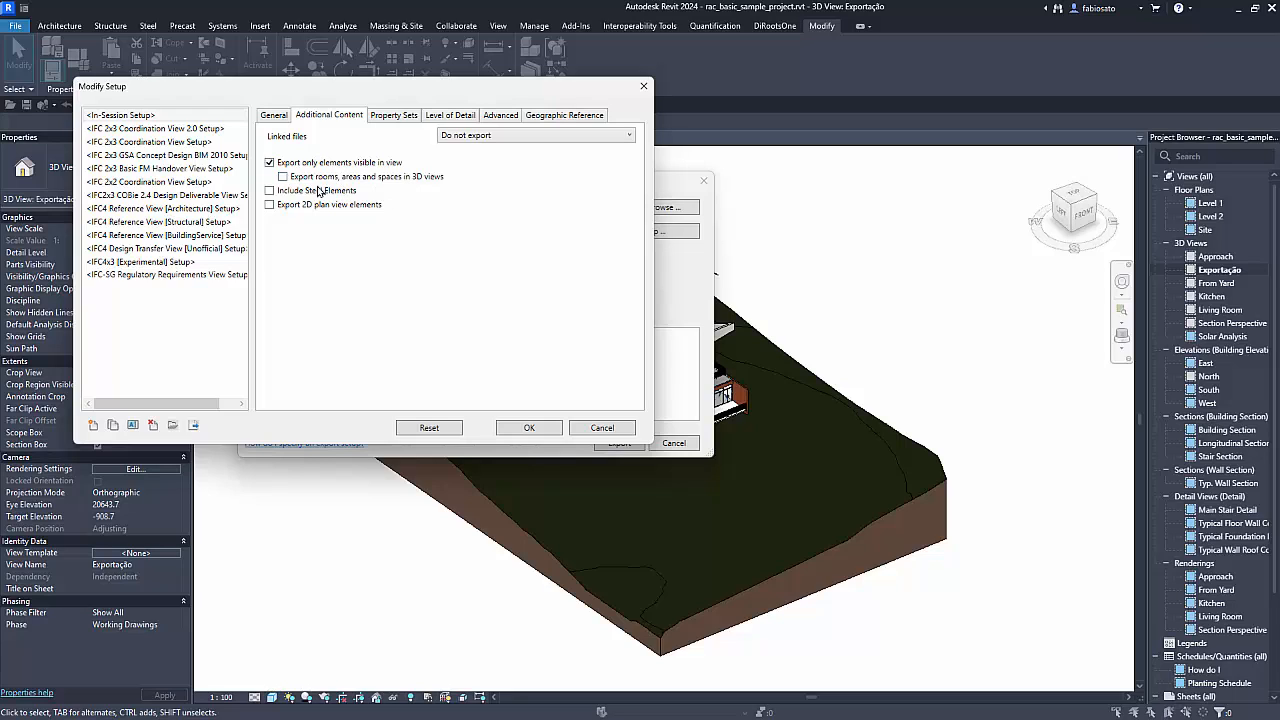
click(270, 205)
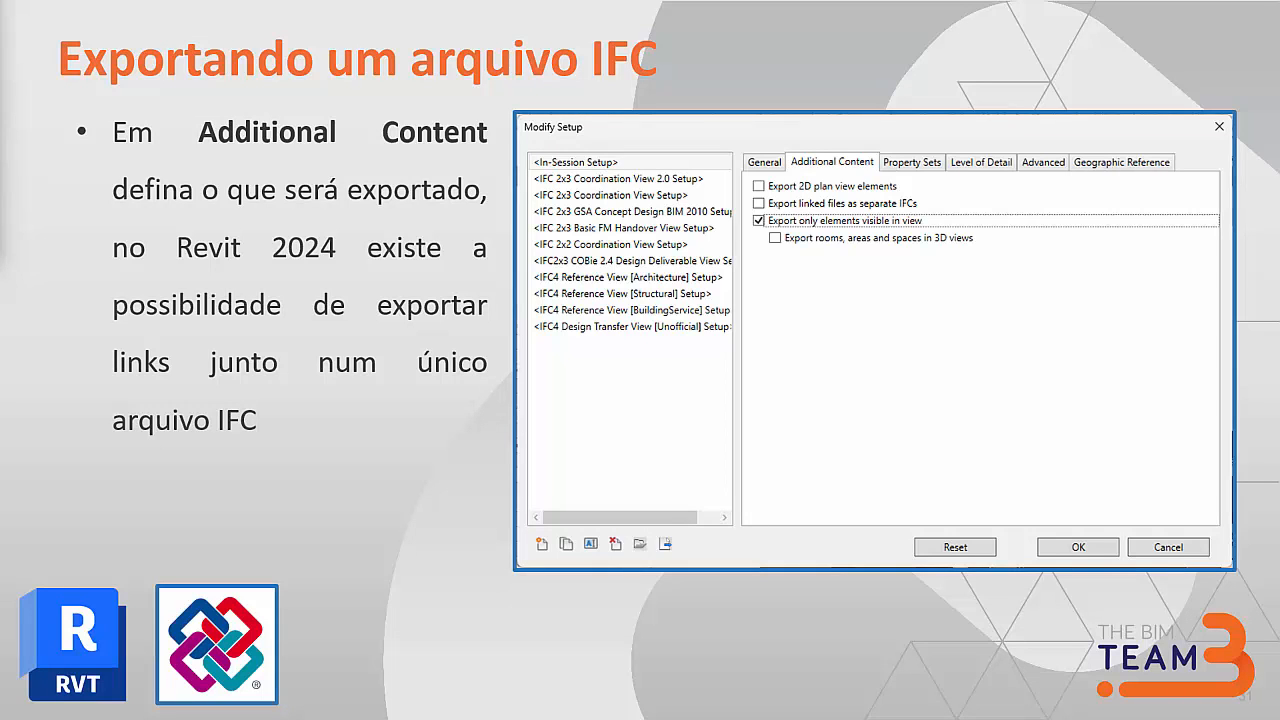
key(Right)
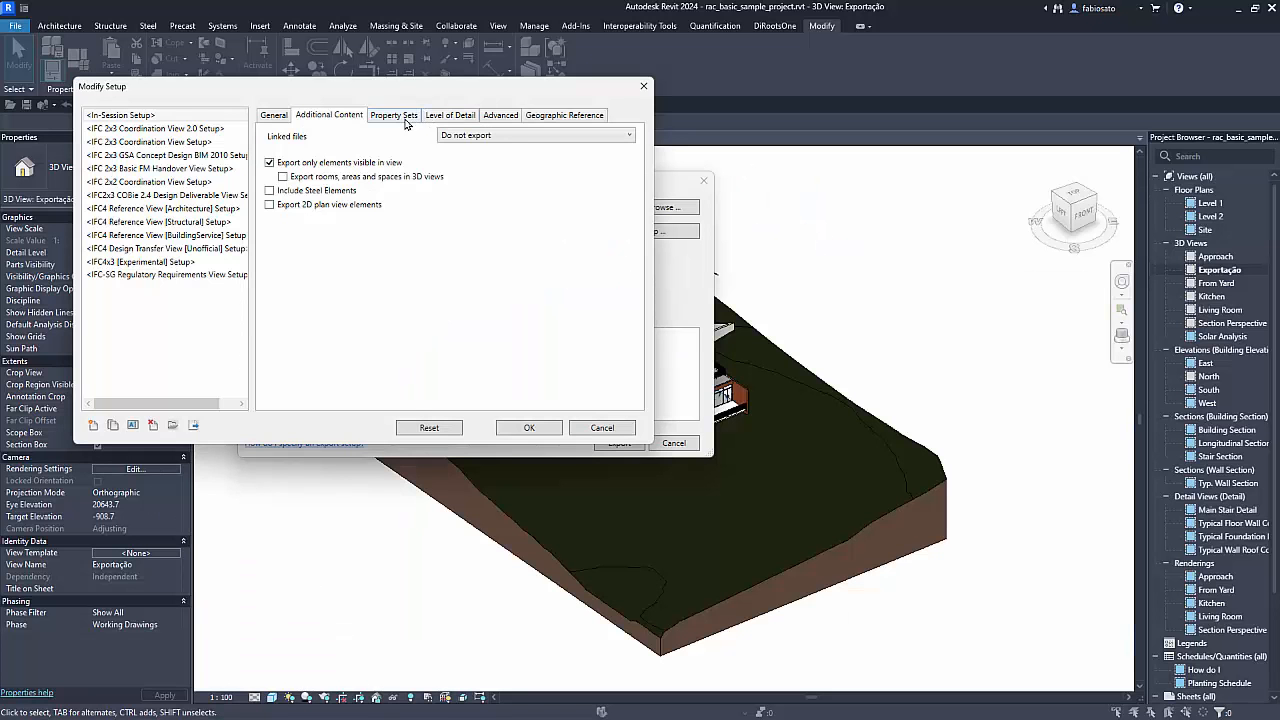
Review the property set export options, leaving schedules as property sets off
click(402, 118)
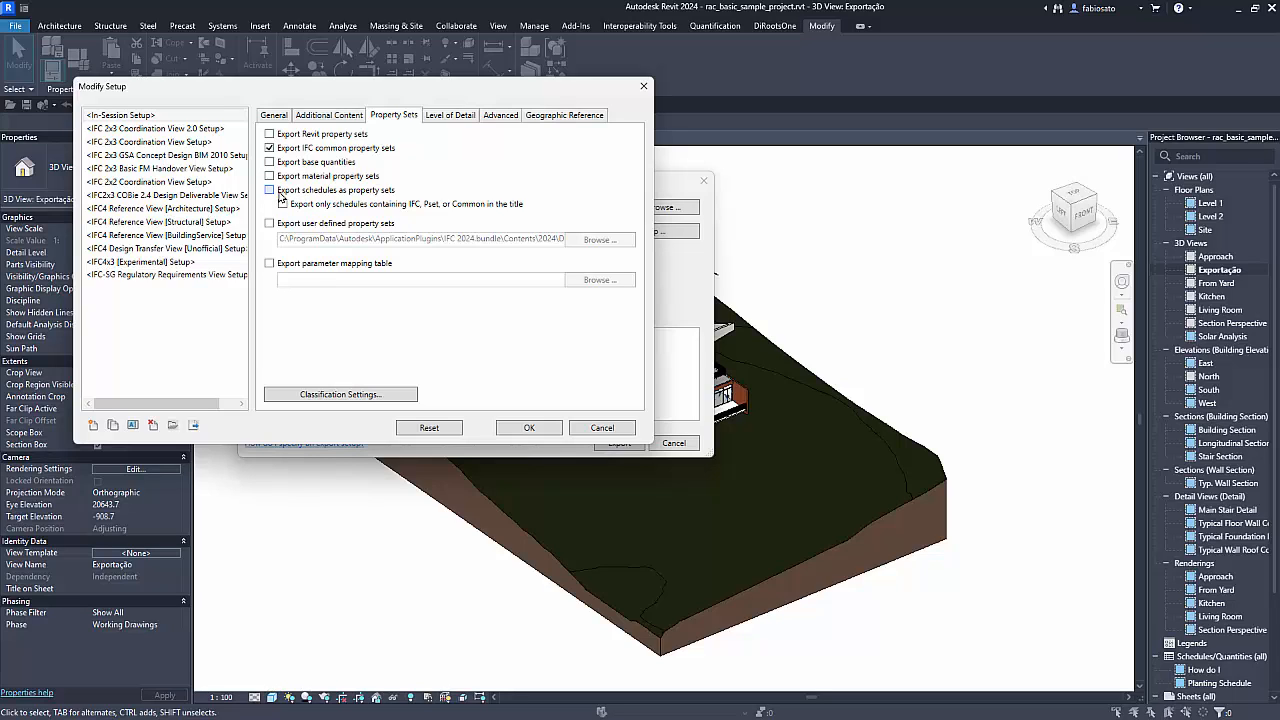
click(283, 204)
click(270, 190)
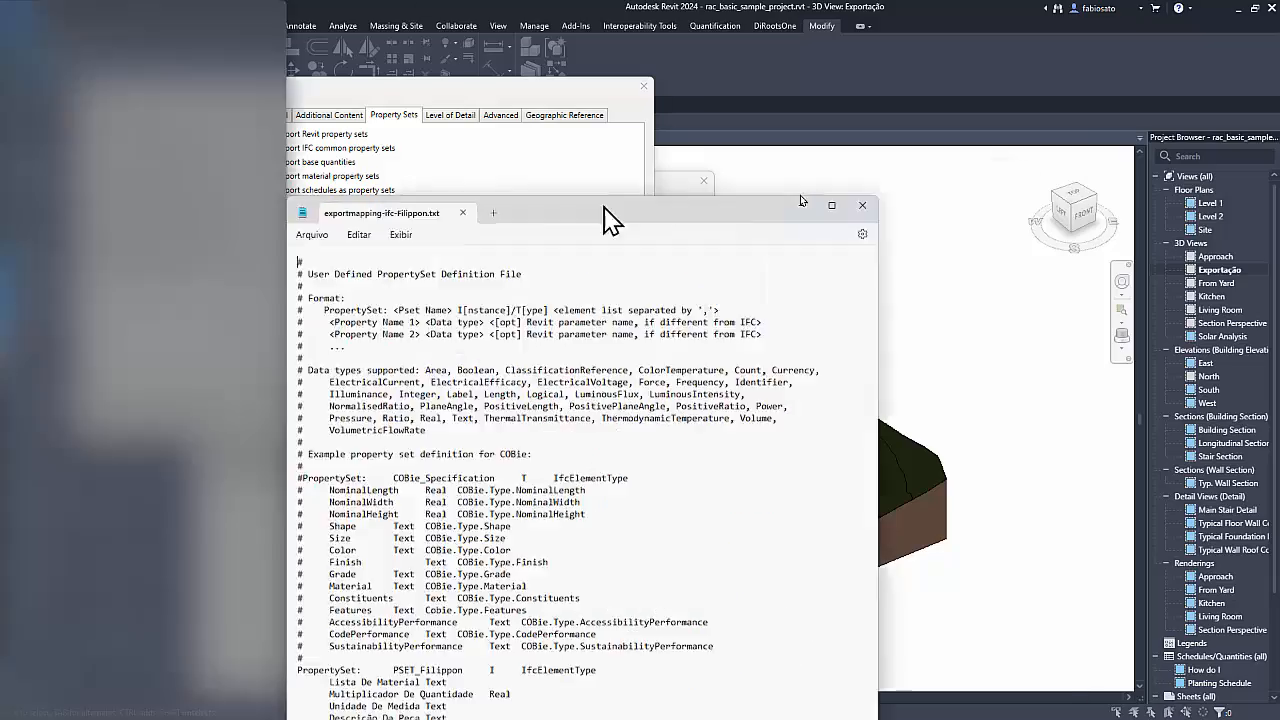
Examine the PSET_Filippon definition, its parameters and its instance flag in exportmapping-ifc-Filippon.txt, and close the file
drag(609, 220, 817, 87)
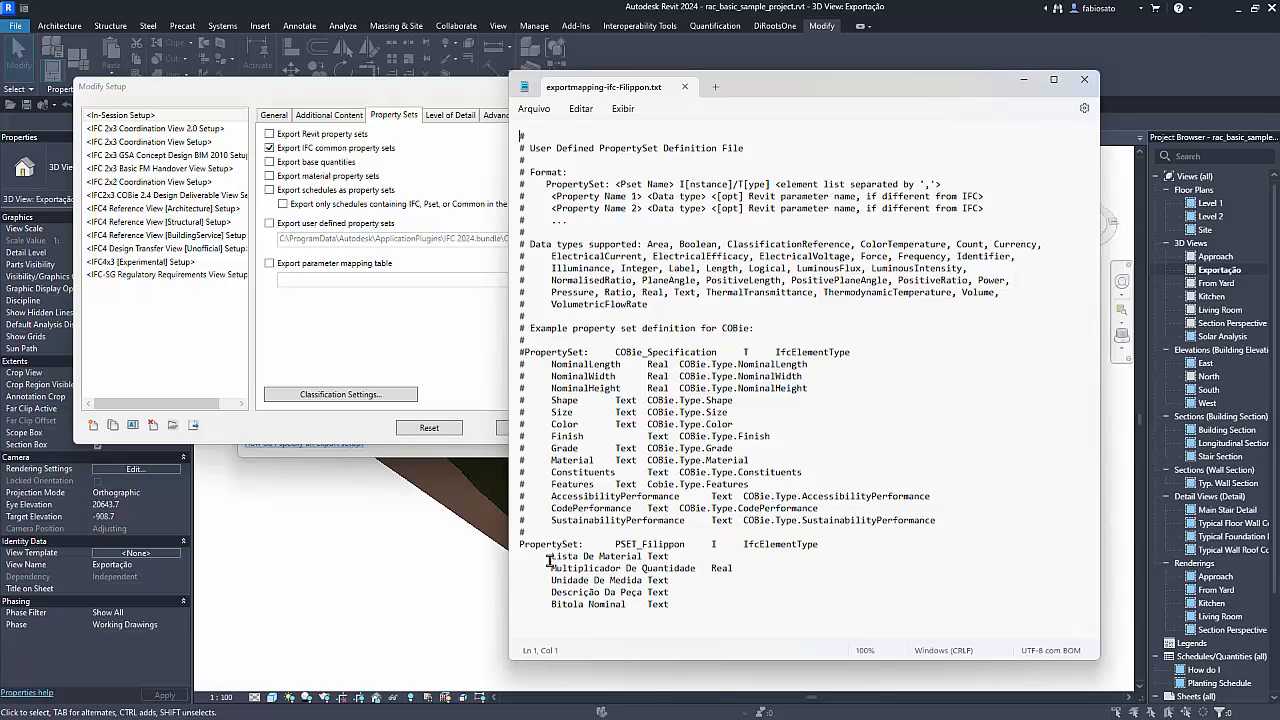
drag(551, 556, 656, 606)
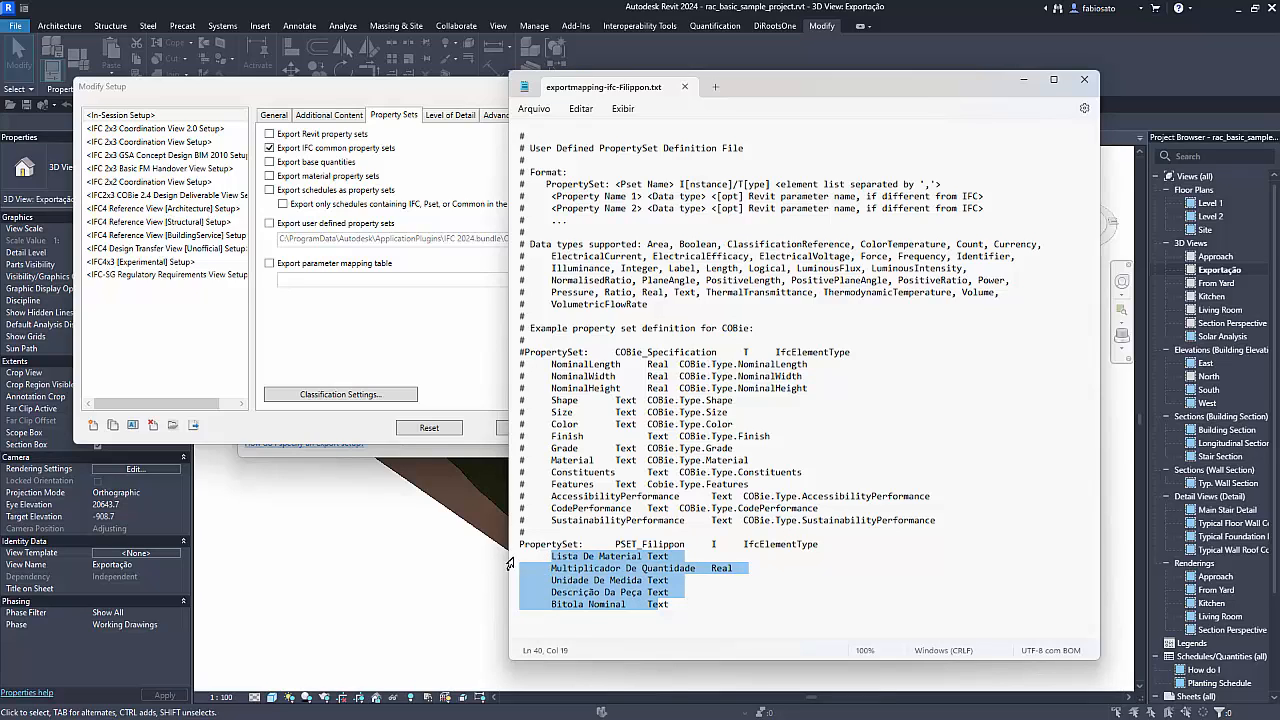
drag(520, 556, 690, 597)
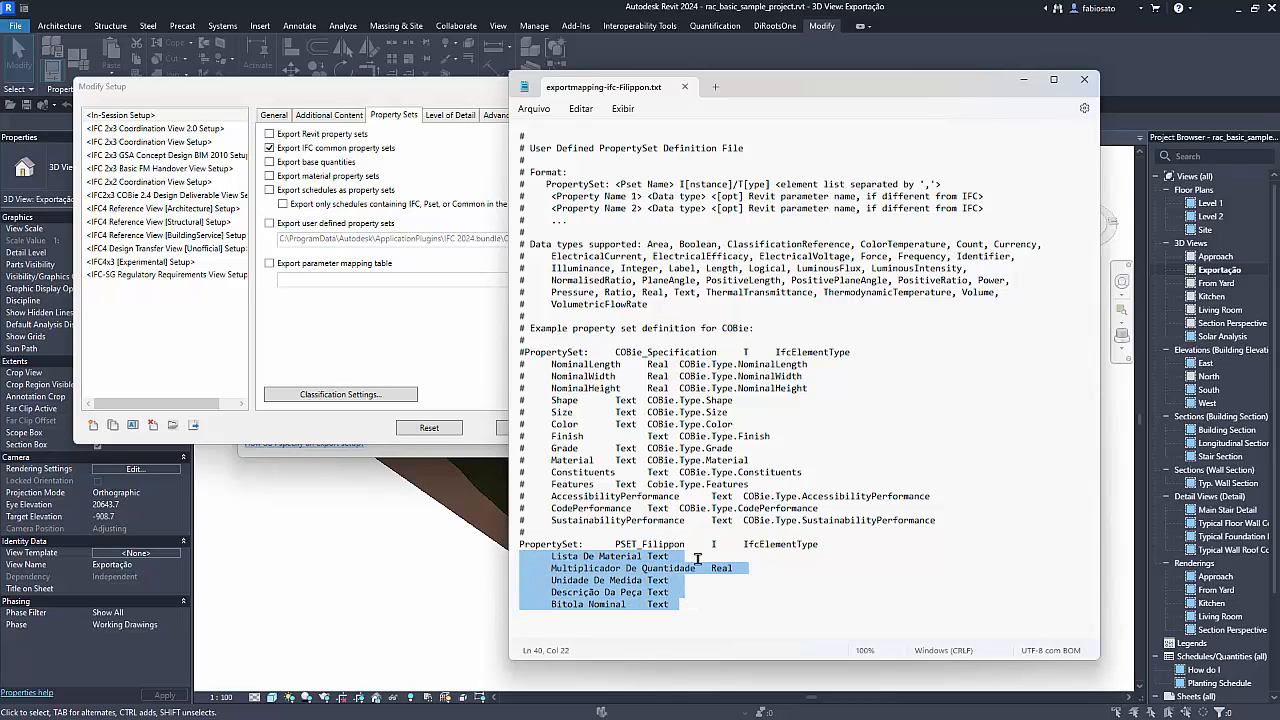
click(684, 600)
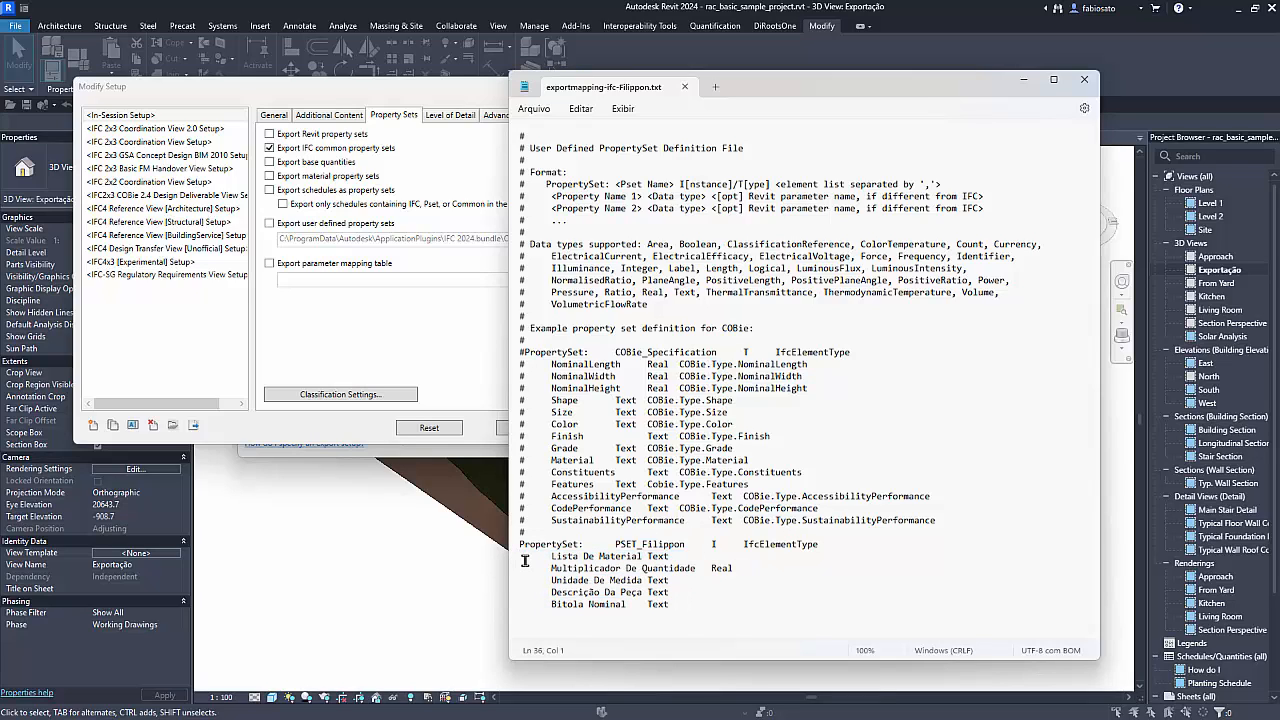
drag(521, 556, 684, 601)
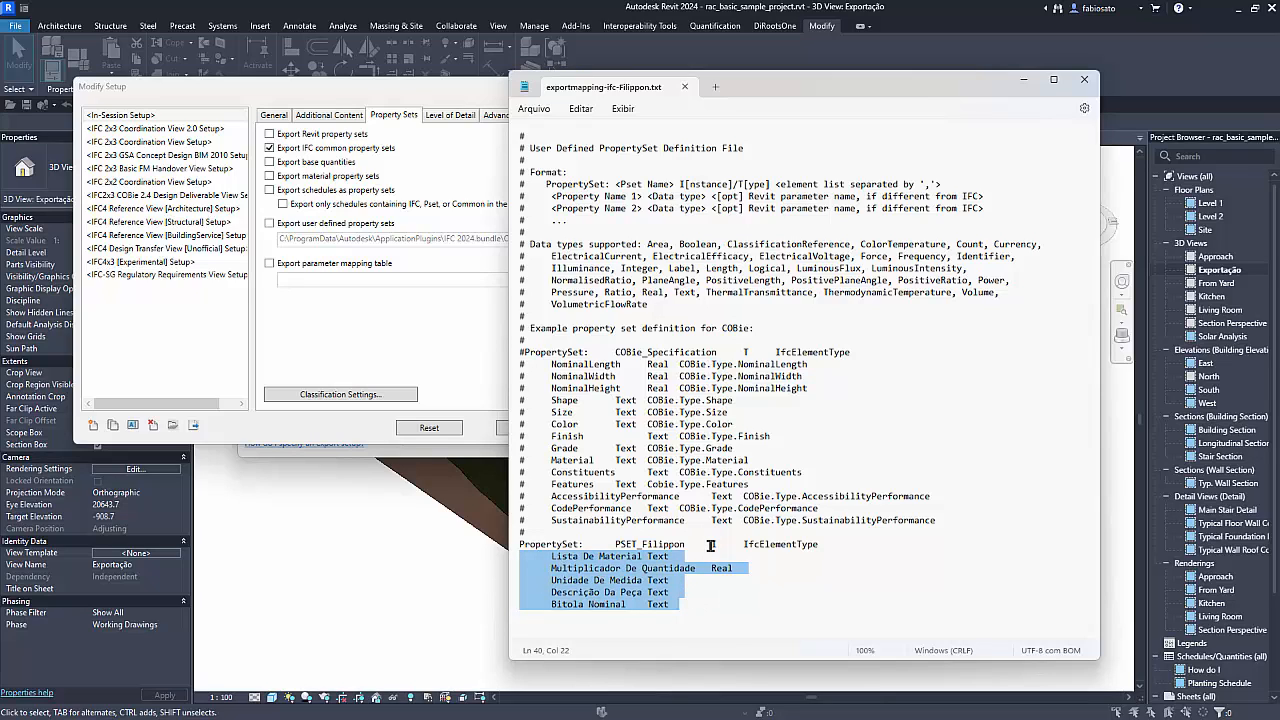
click(715, 545)
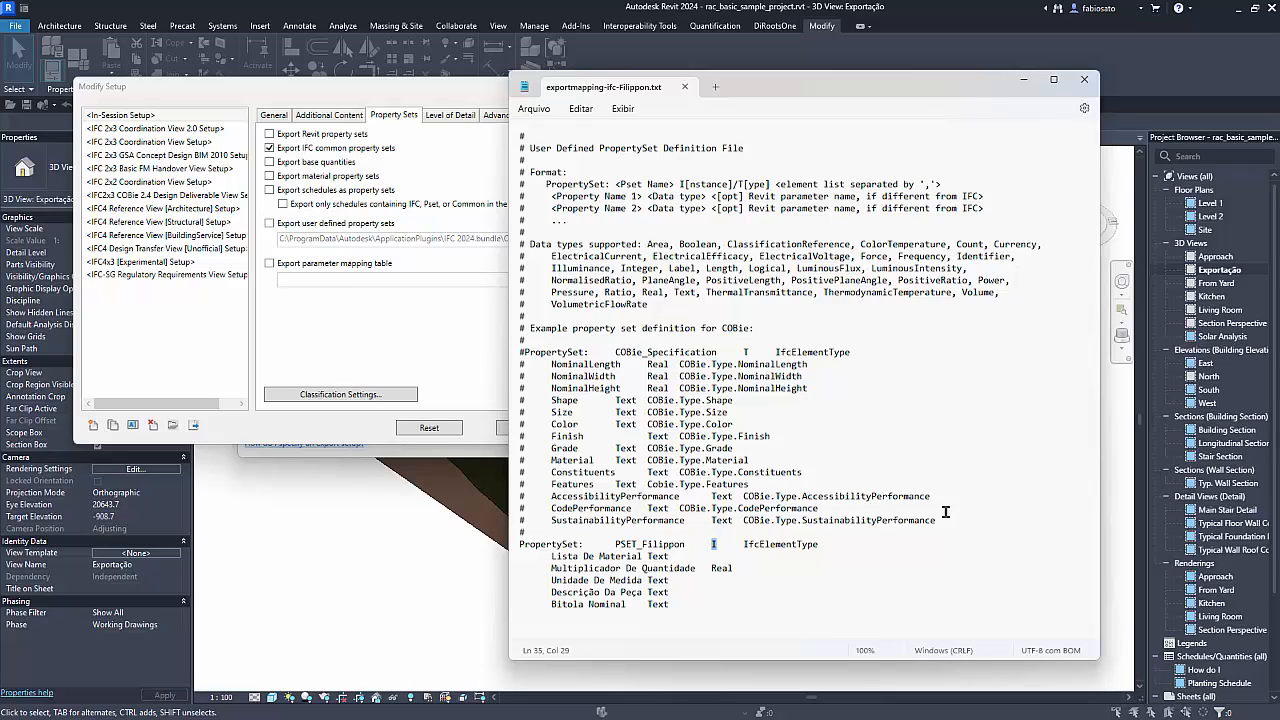
click(1084, 79)
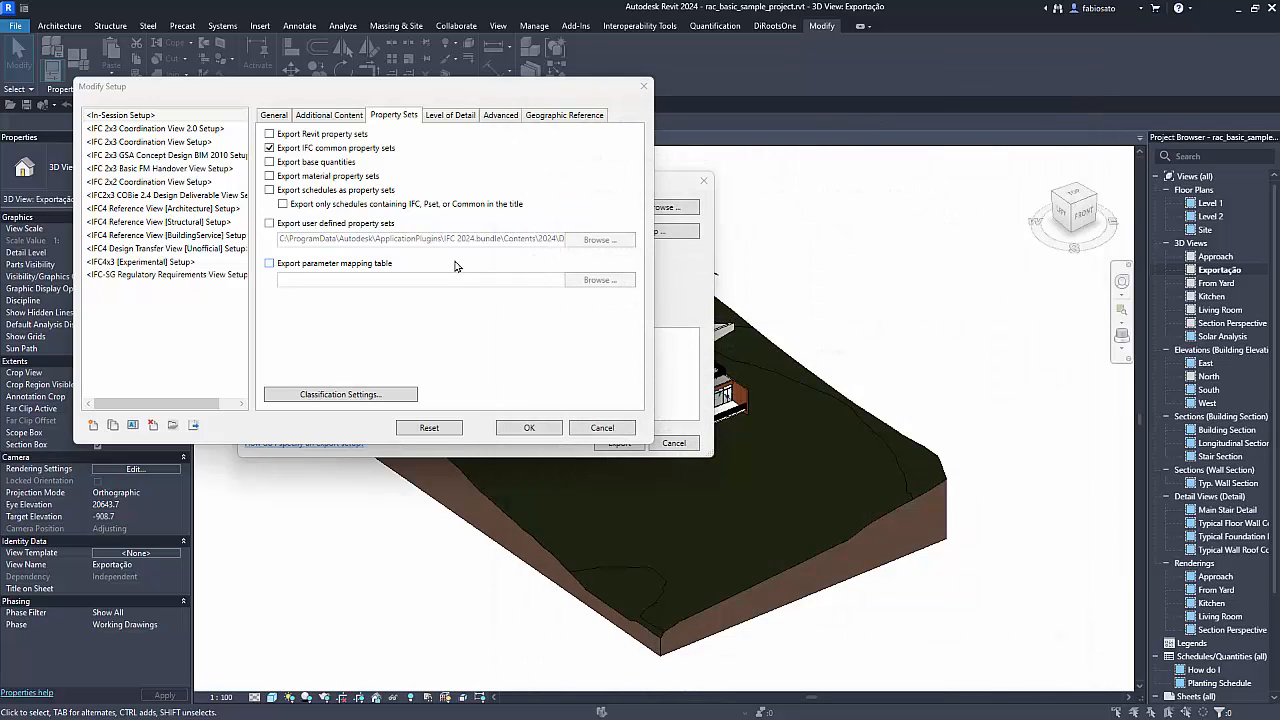
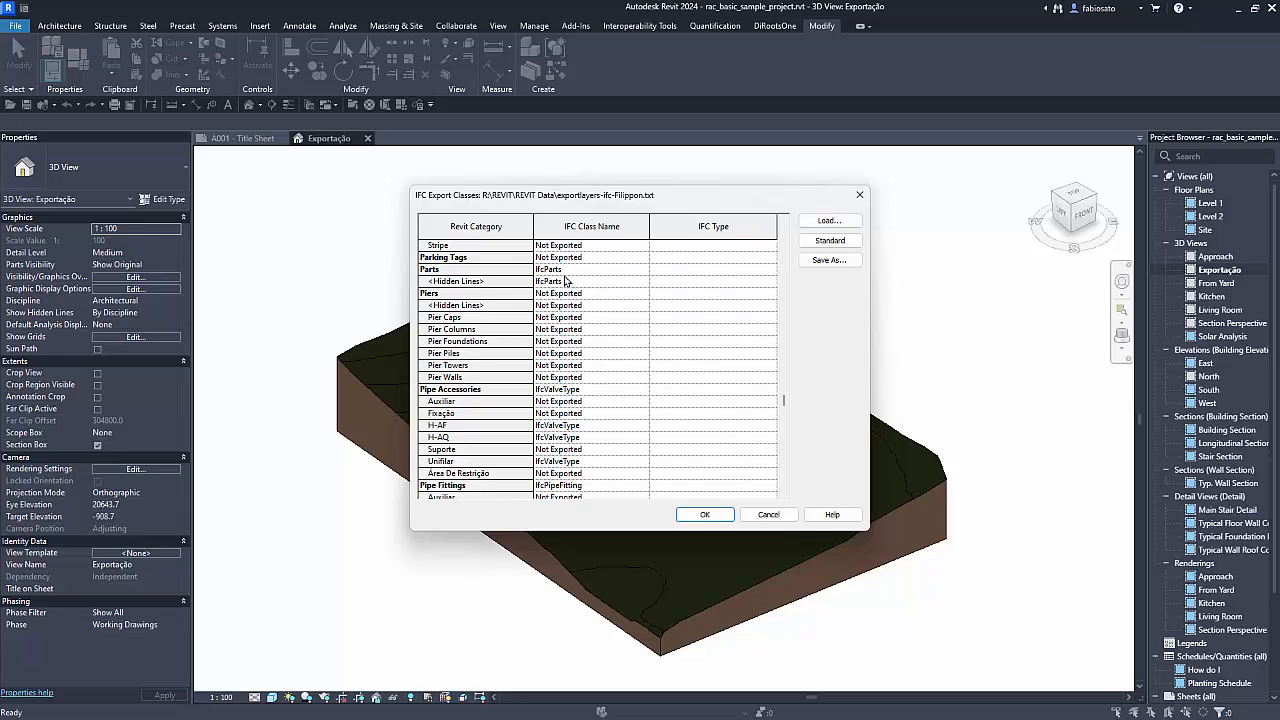
Close the IFC export classes table and set the Exportação view's Parts Visibility to Show Parts
click(859, 195)
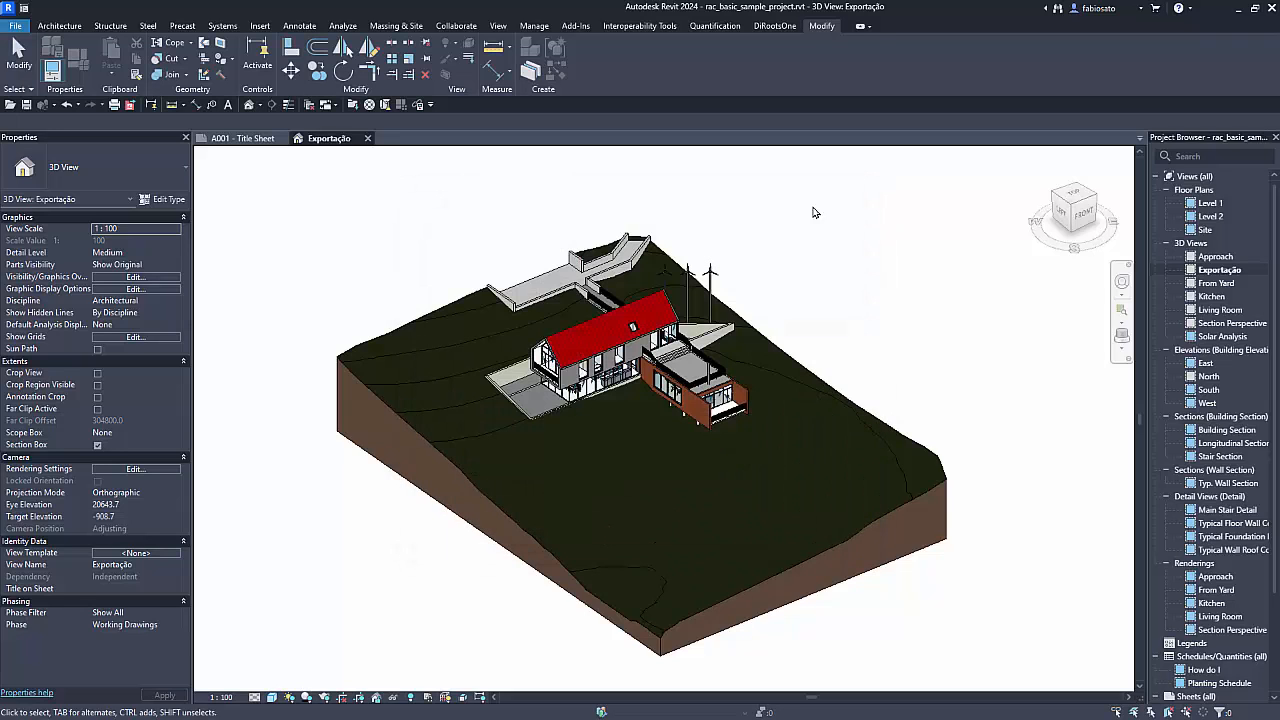
click(166, 270)
click(176, 264)
click(150, 276)
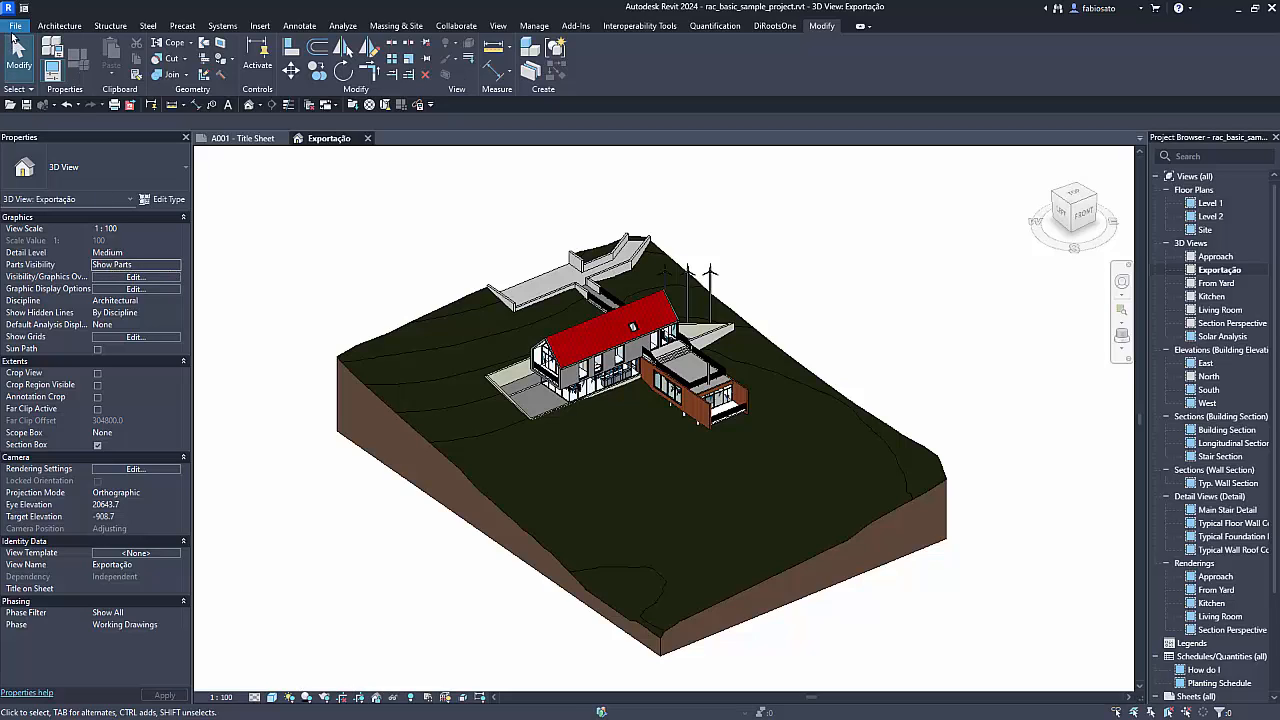
Reopen the IFC export setup for editing and show its advanced options
click(15, 25)
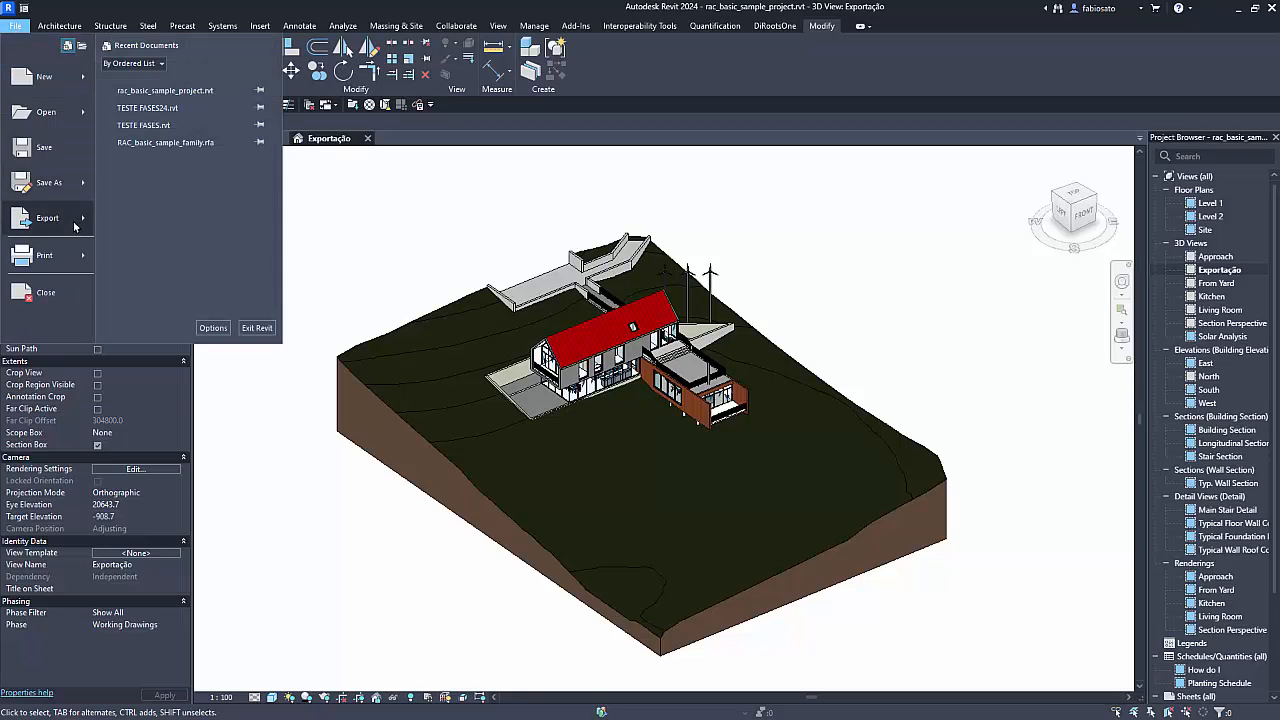
mouse_move(74, 226)
click(165, 165)
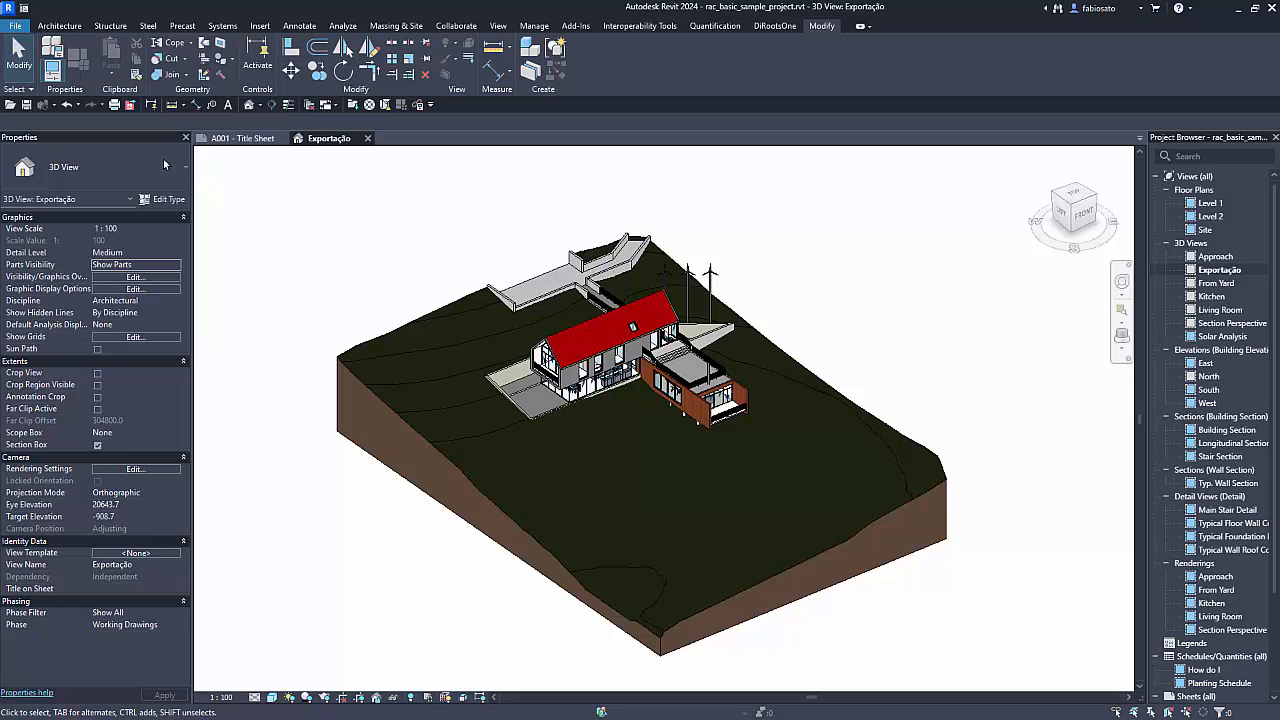
click(641, 242)
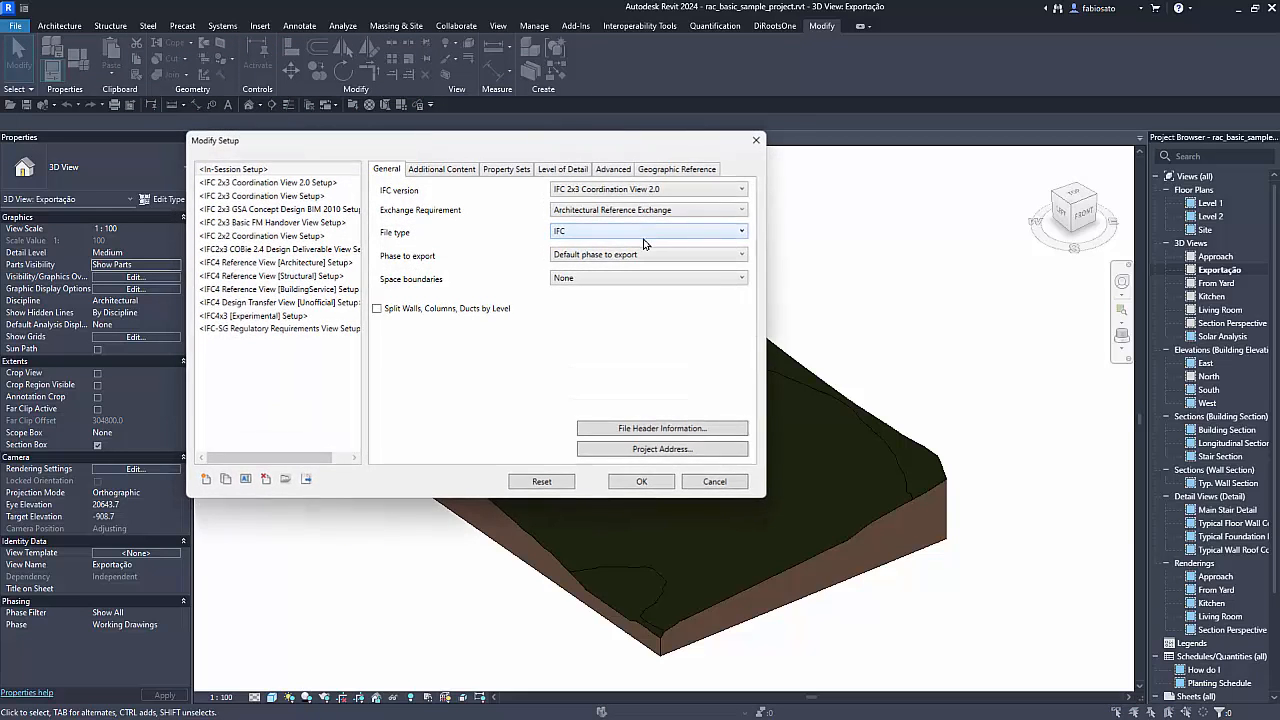
click(613, 169)
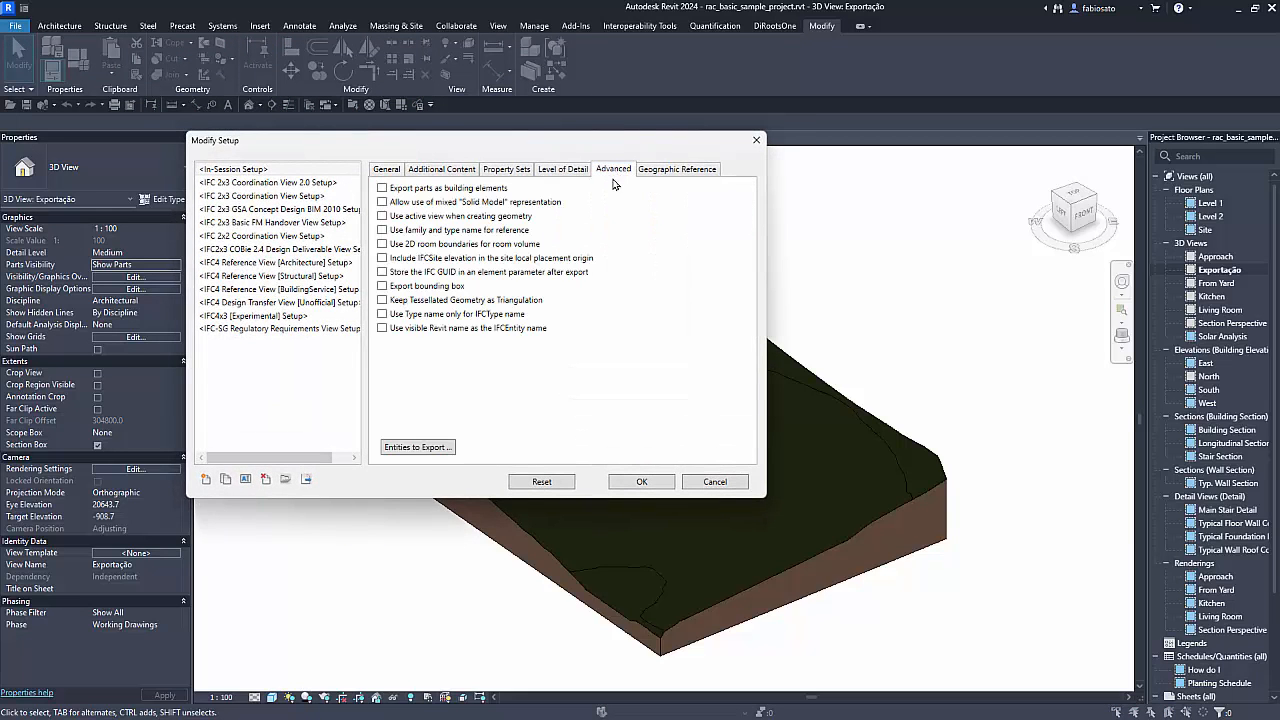
Try the advanced options for parts as building elements and IFCSite elevation in the site placement origin, leaving both off
click(383, 189)
click(382, 188)
click(382, 258)
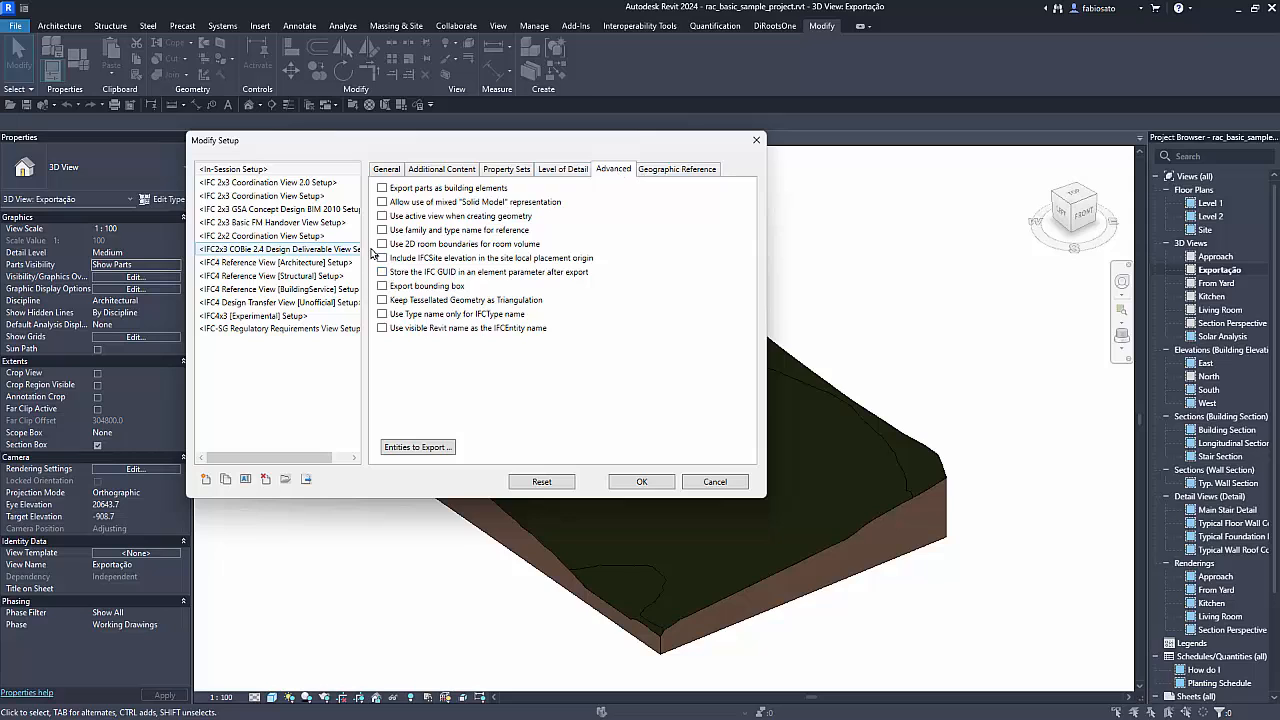
Examine the list of IFC2X3_TC1 entities selected for export and close it without changes
click(420, 456)
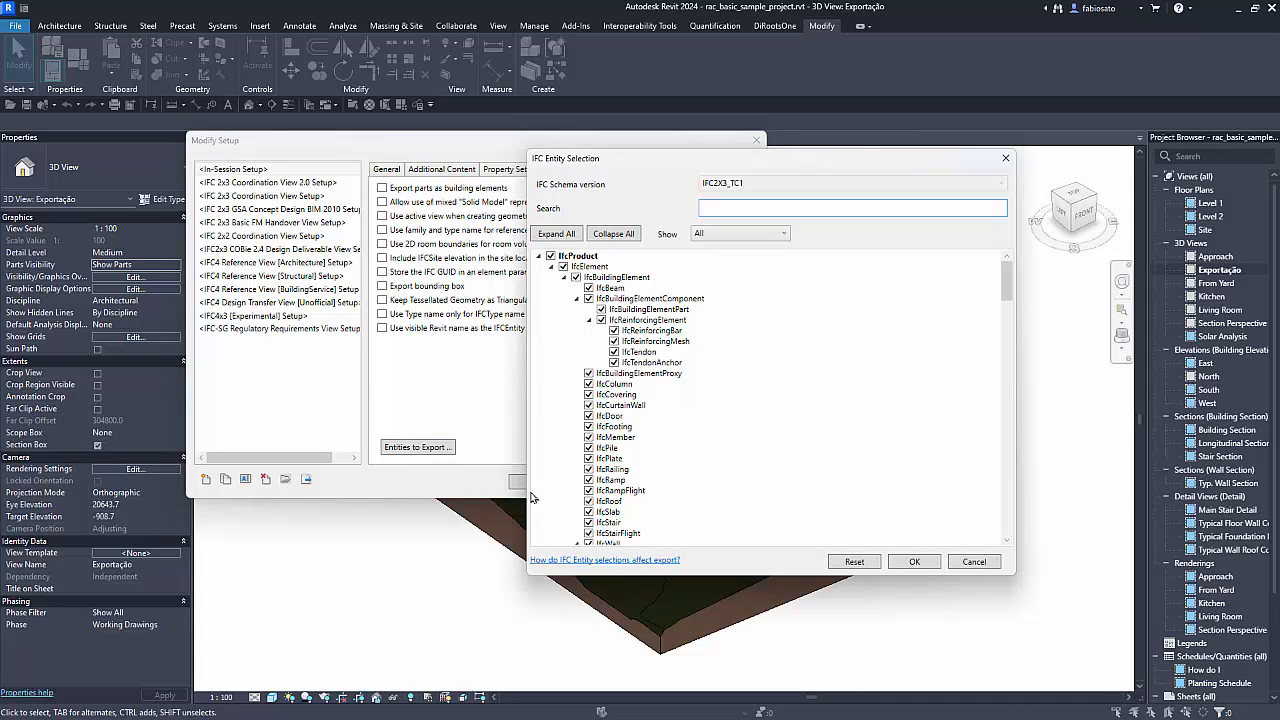
scroll(775, 374, down, 2)
scroll(706, 404, down, 10)
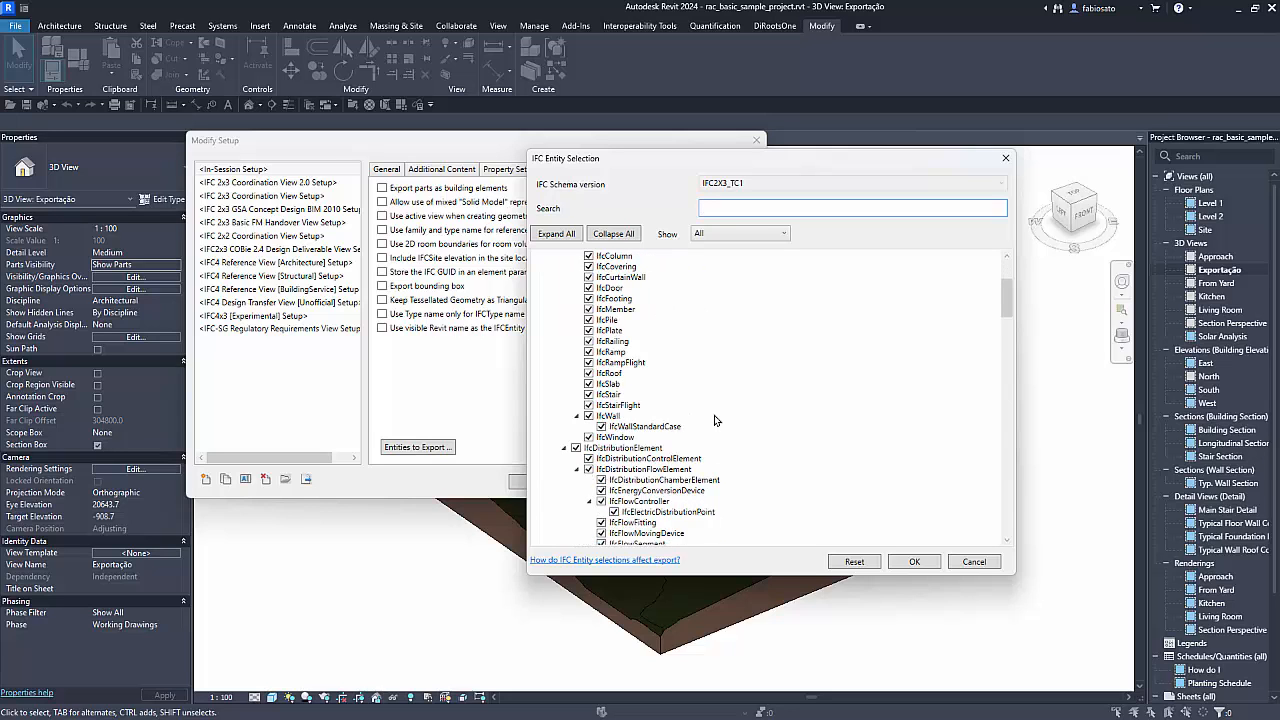
scroll(712, 471, down, 3)
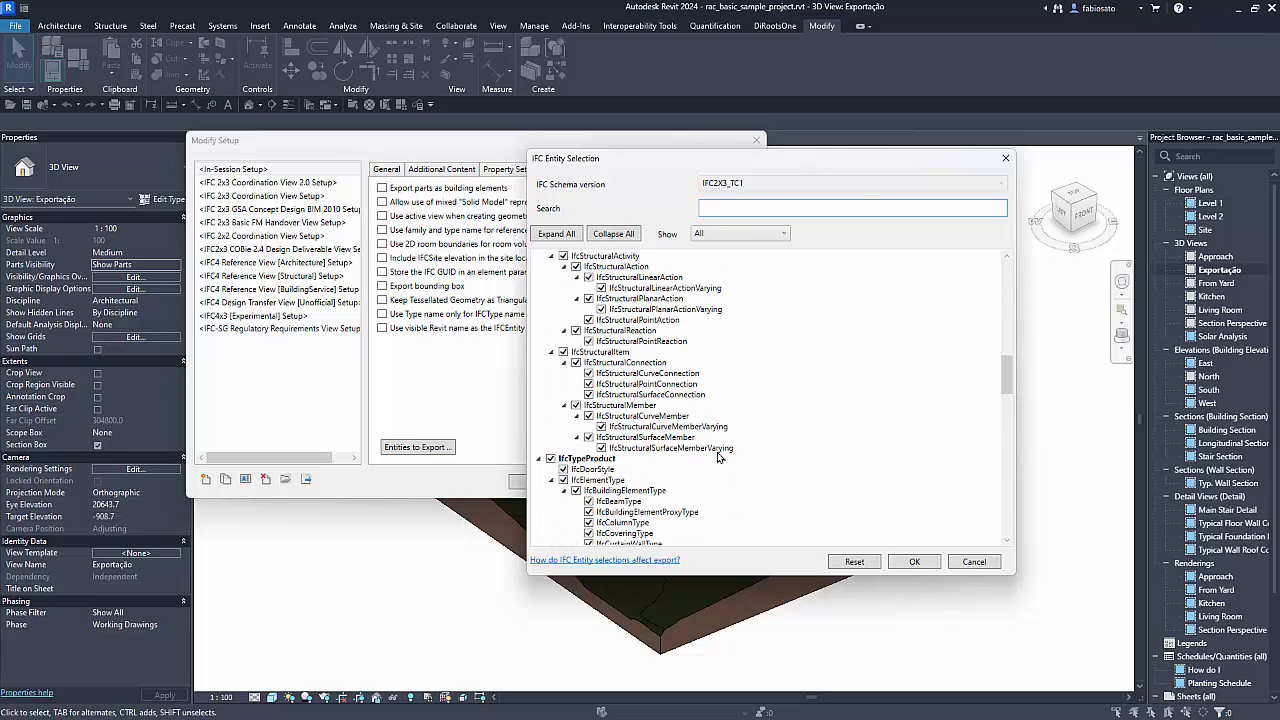
scroll(820, 427, down, 12)
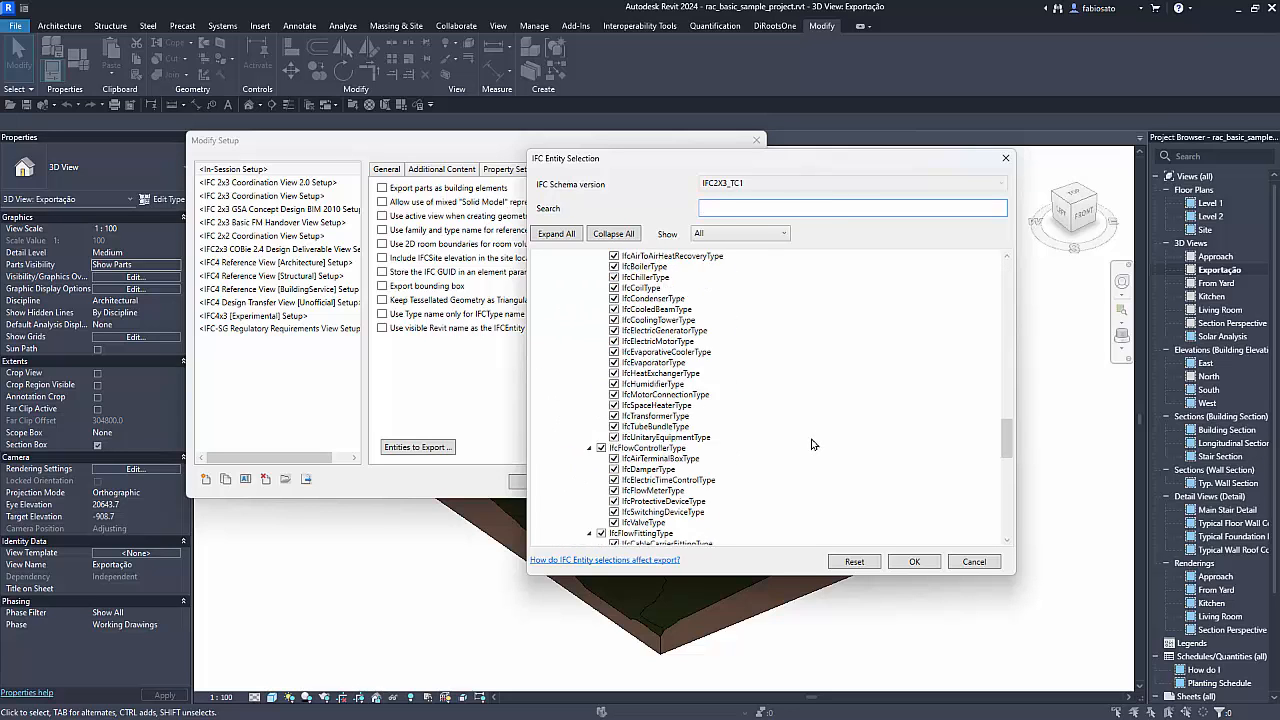
scroll(808, 466, down, 15)
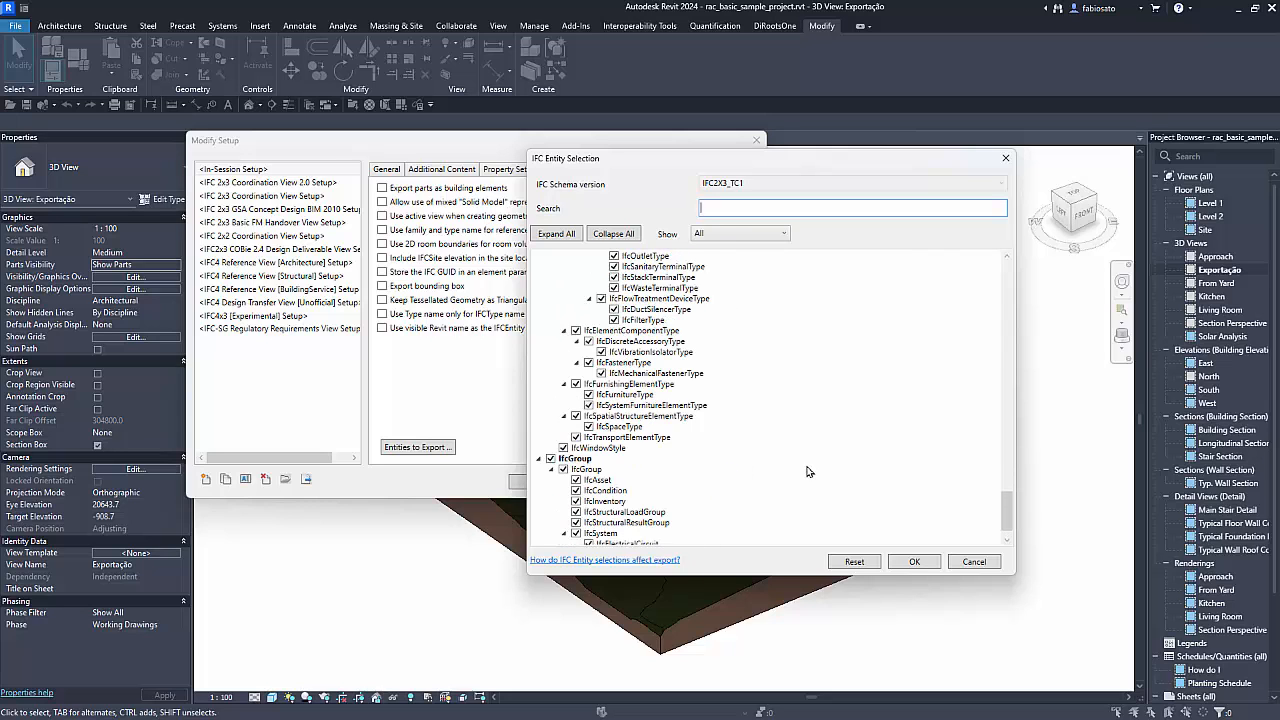
drag(1012, 515, 1049, 249)
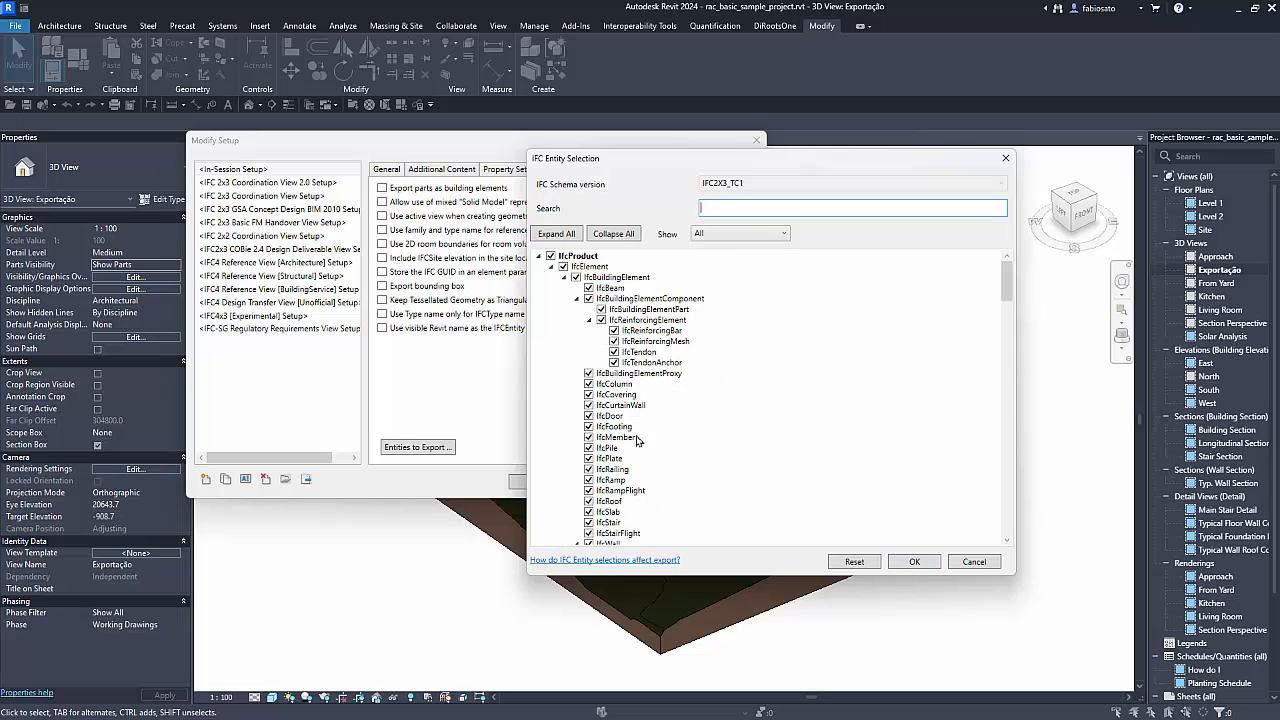
scroll(682, 480, down, 3)
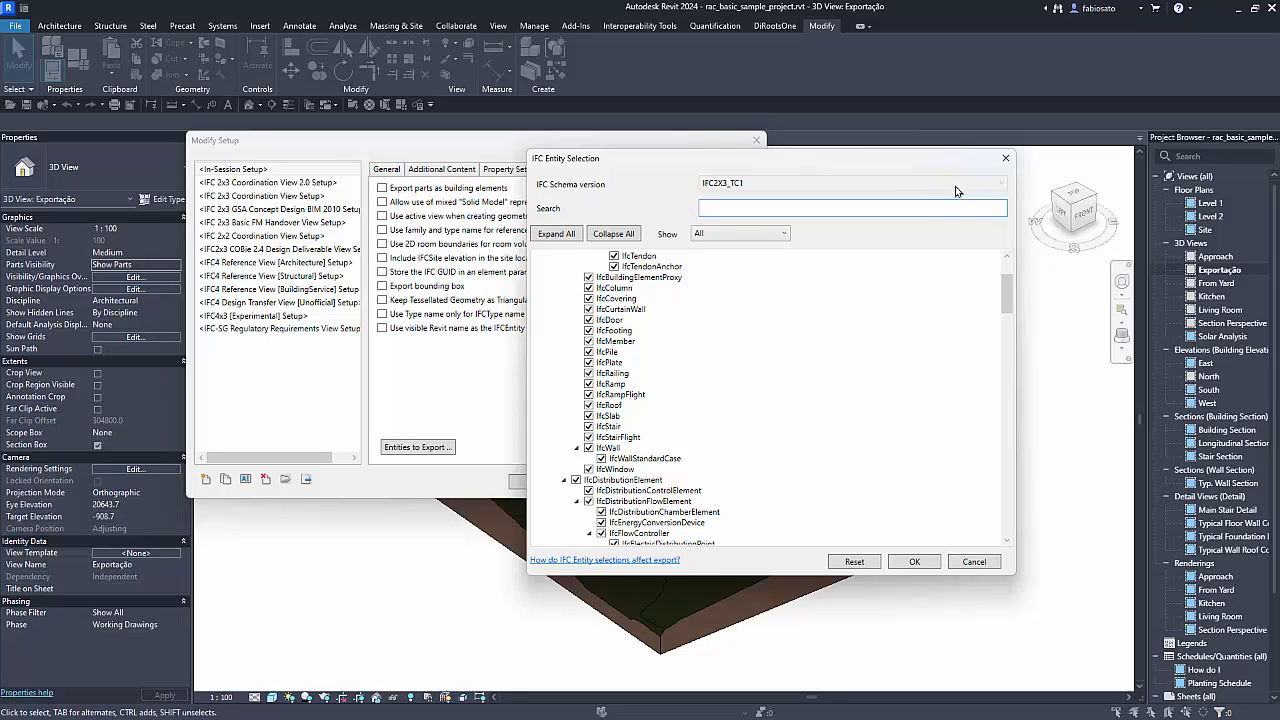
click(1006, 159)
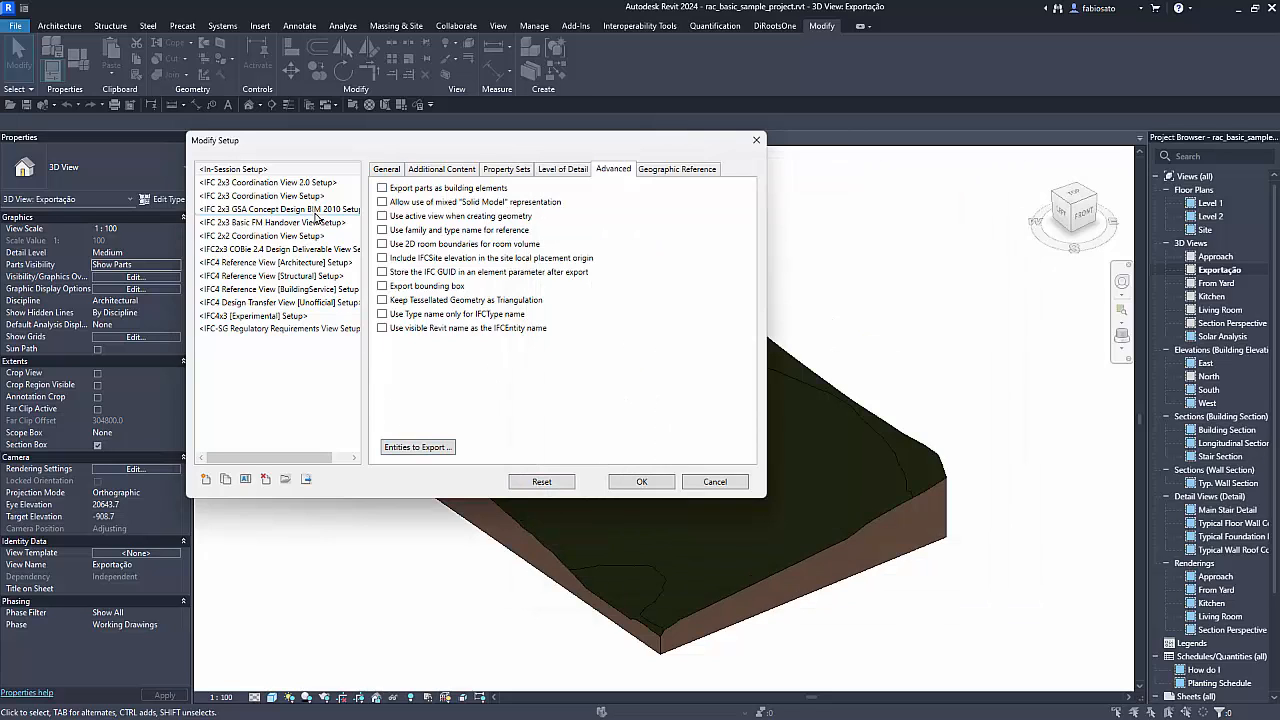
Set the IFC version of the export setup to IFC4 Reference View
click(387, 170)
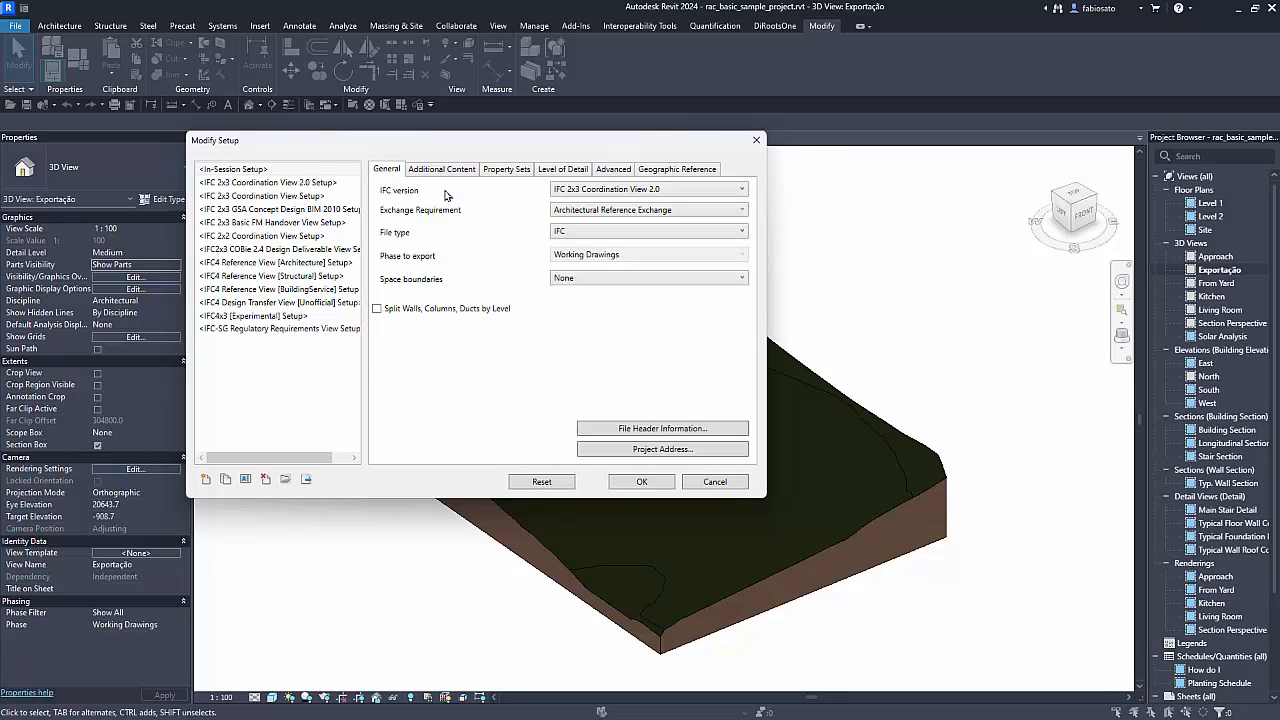
click(727, 192)
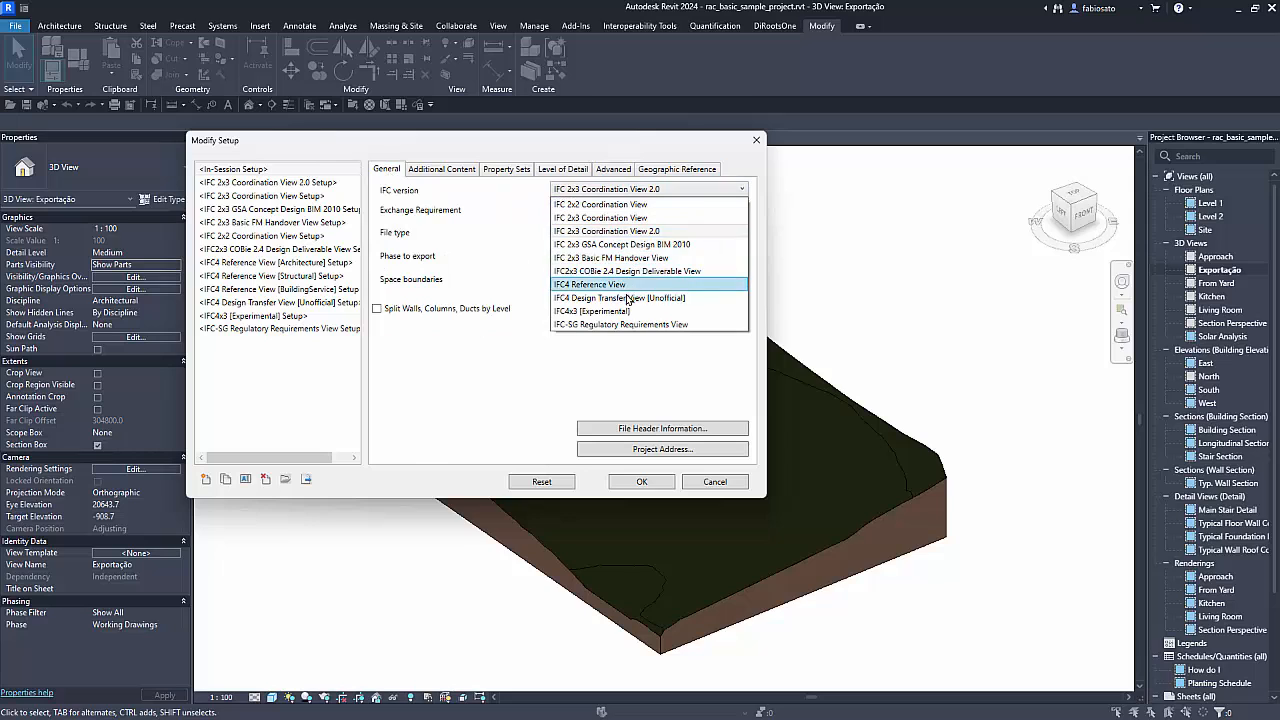
click(628, 290)
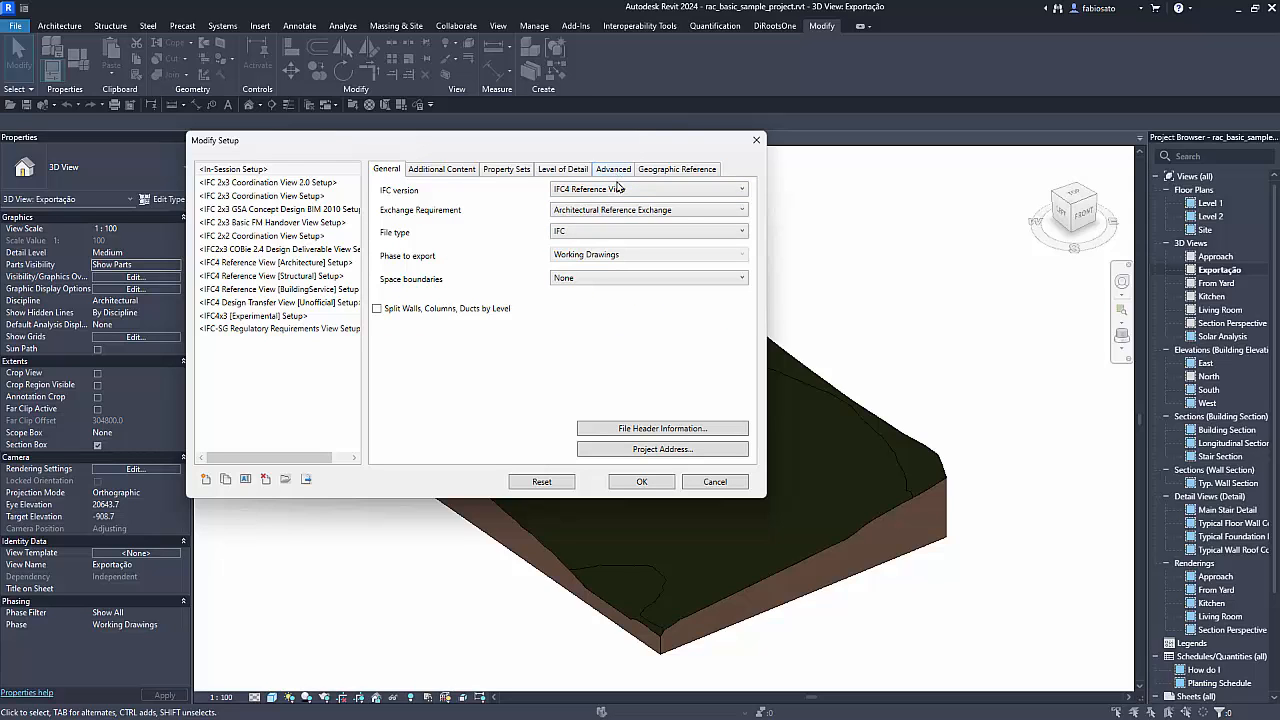
Examine the list of IFC4RV entities selected for export and close it without changes
click(610, 172)
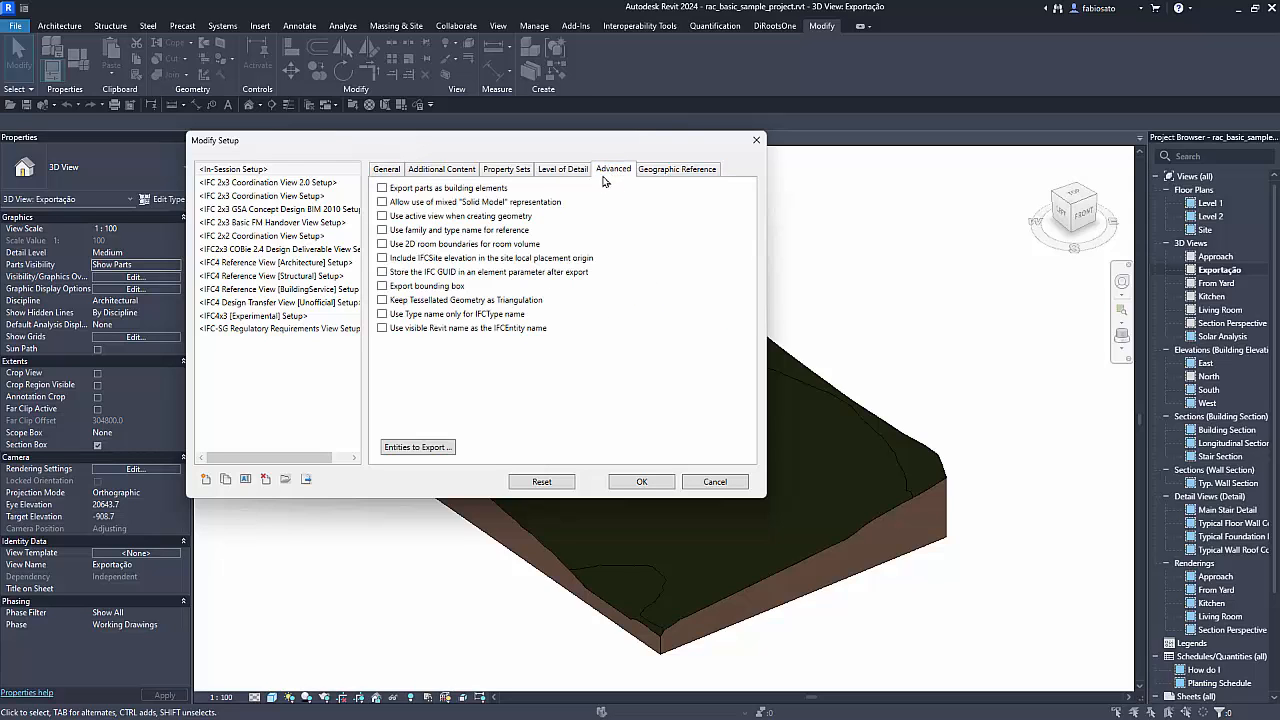
click(409, 449)
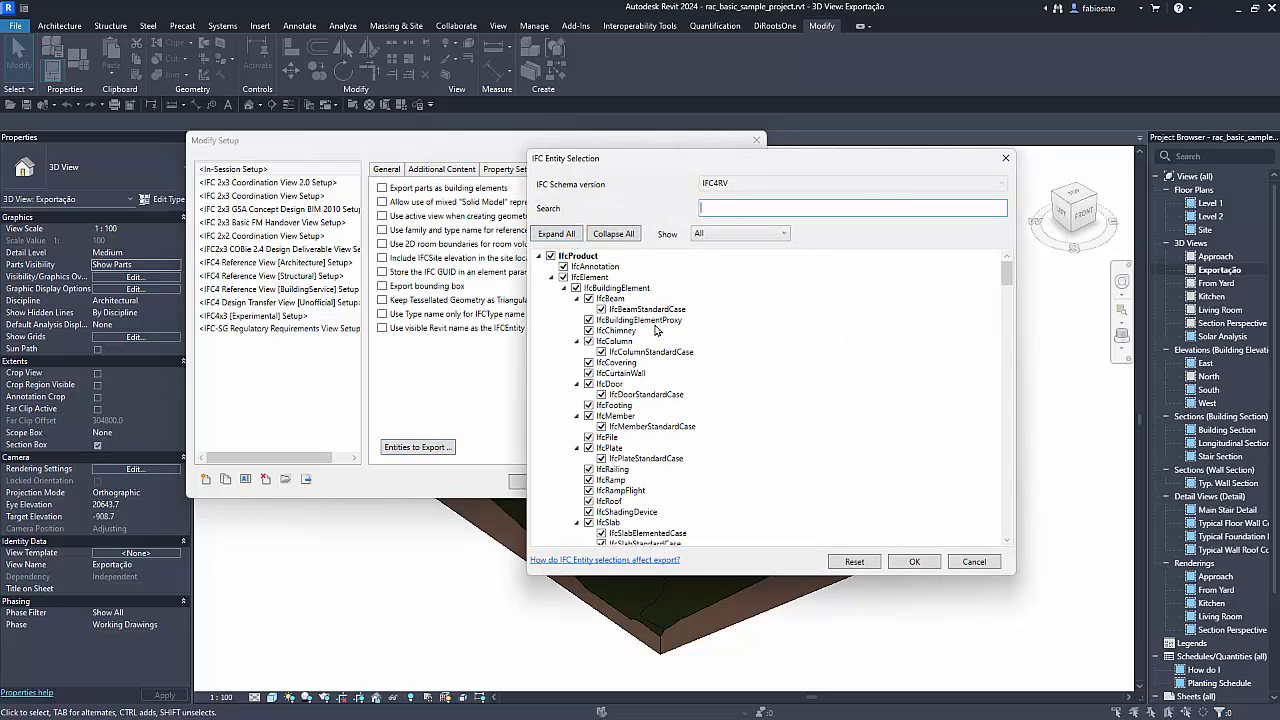
scroll(618, 412, down, 20)
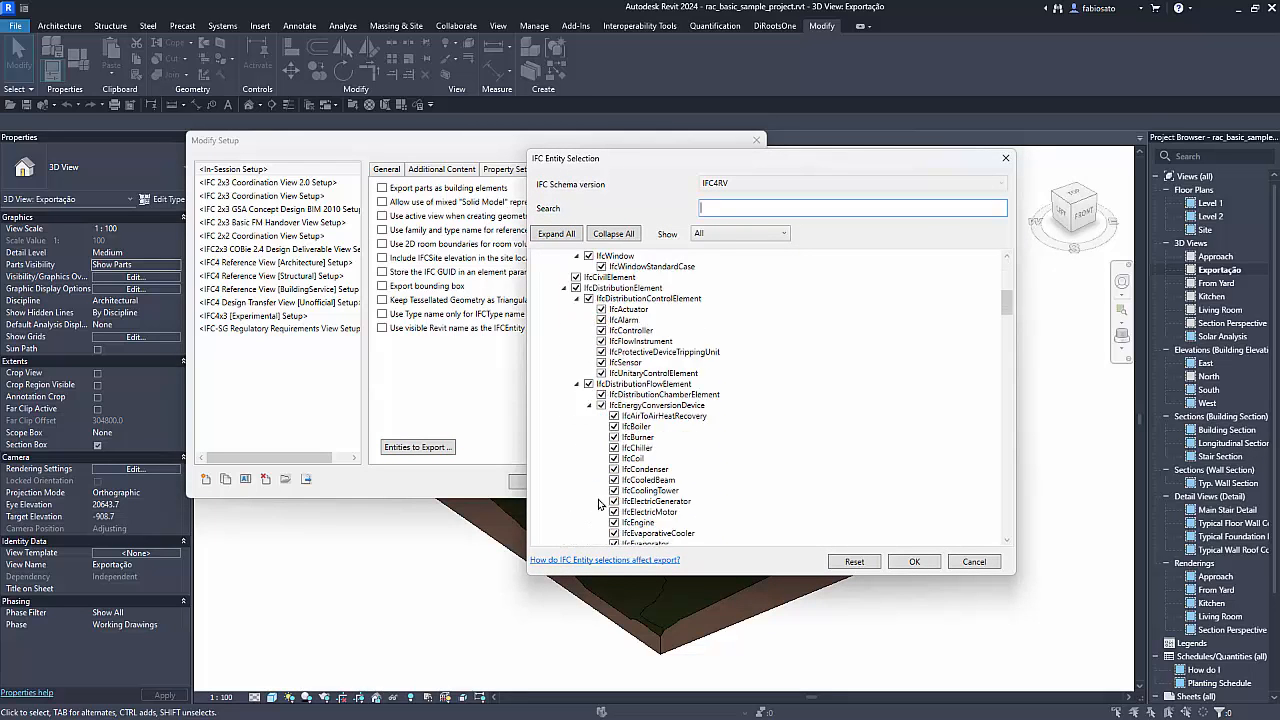
click(960, 566)
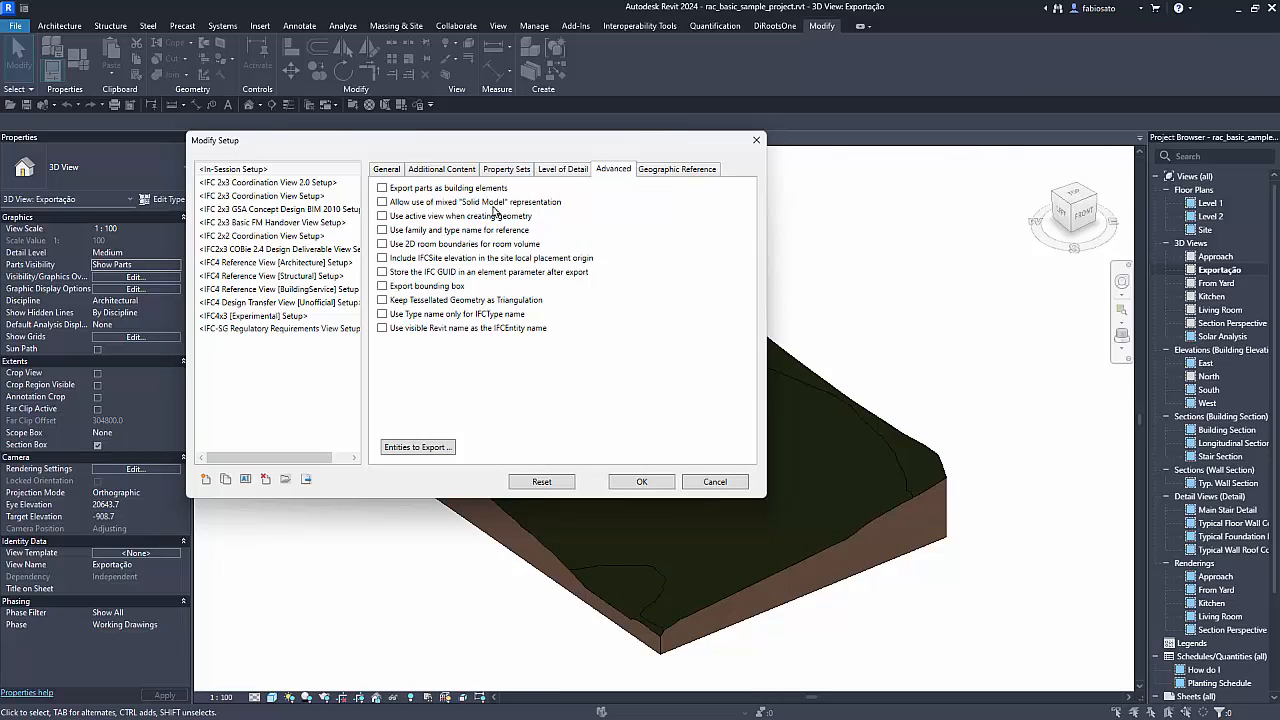
Review the setup's geographic reference choices for project site, coordinate base and EPSG code, then close the IFC export without changes
click(673, 171)
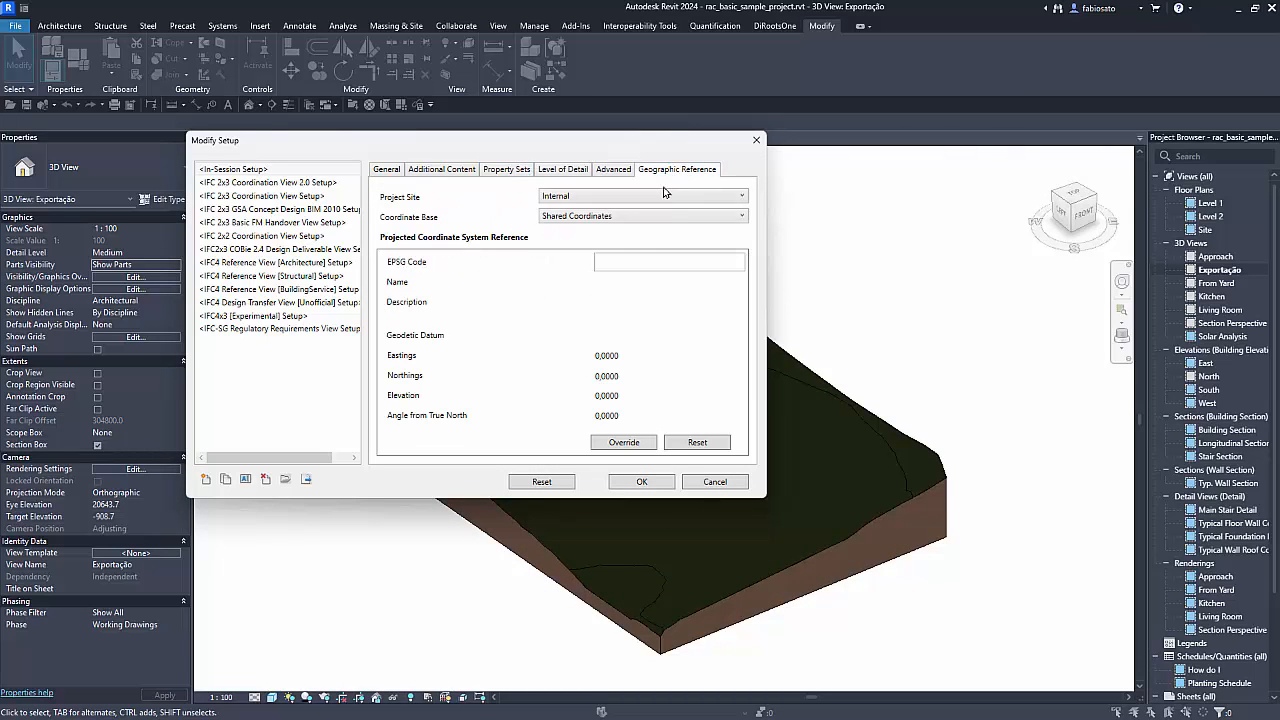
click(588, 197)
click(588, 209)
click(620, 218)
click(615, 218)
click(605, 218)
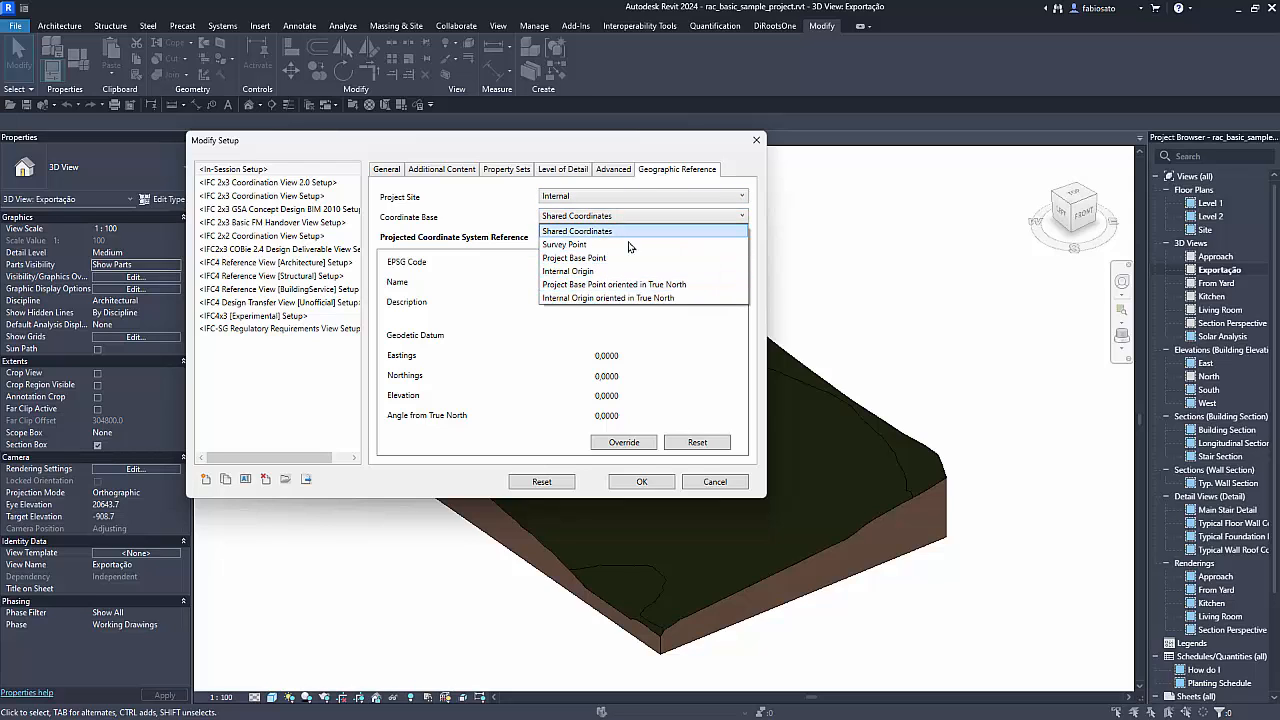
click(621, 226)
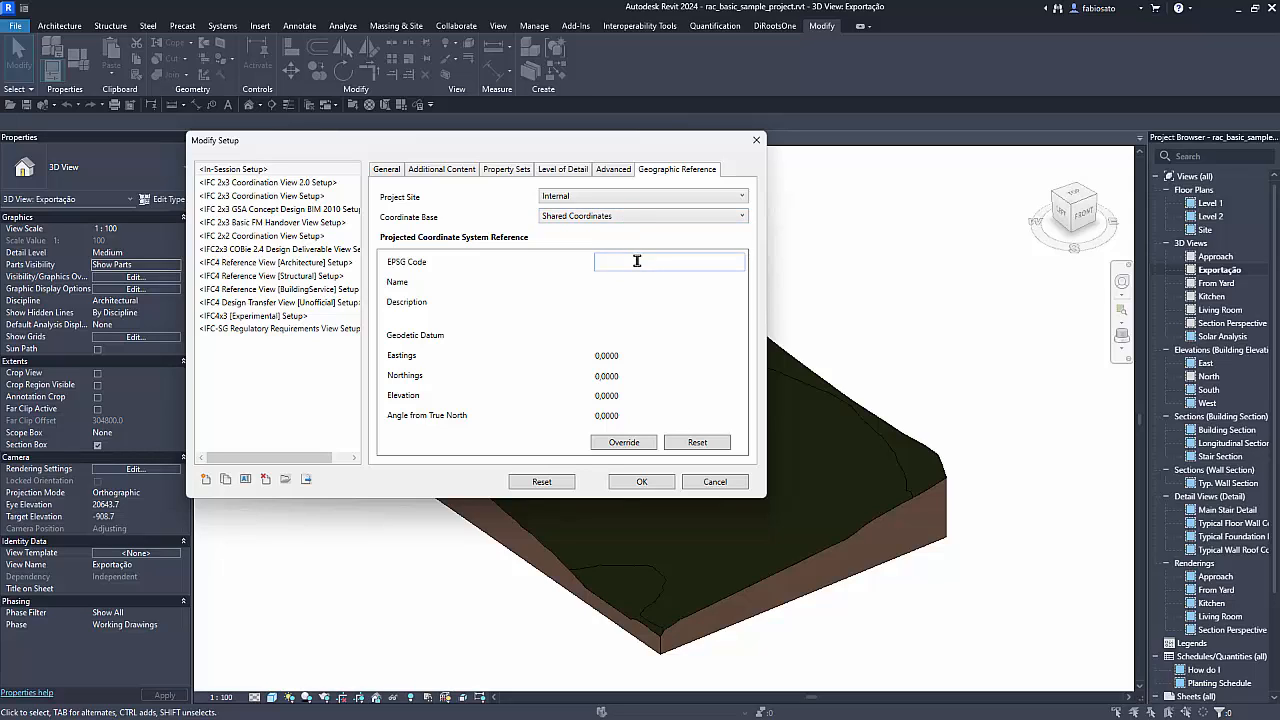
click(634, 261)
click(756, 140)
click(700, 181)
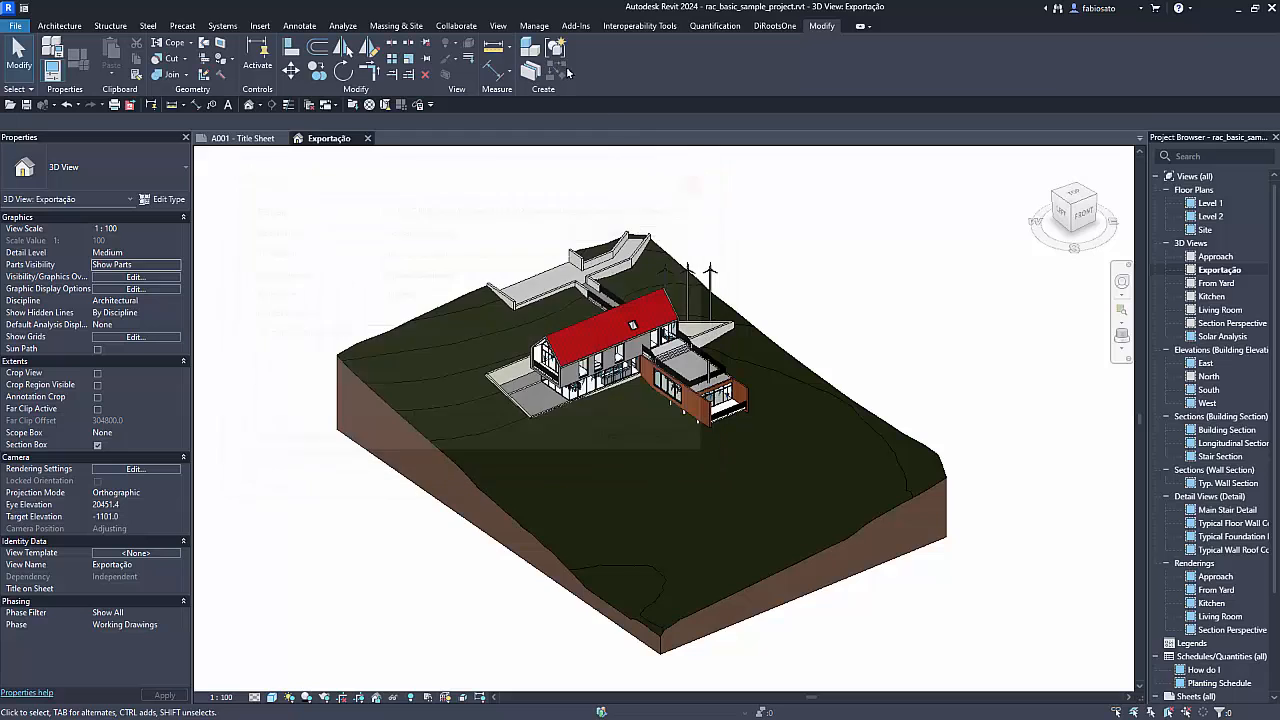
Rename the project's Internal site to Projeto in the Location and Site settings
click(532, 27)
click(628, 42)
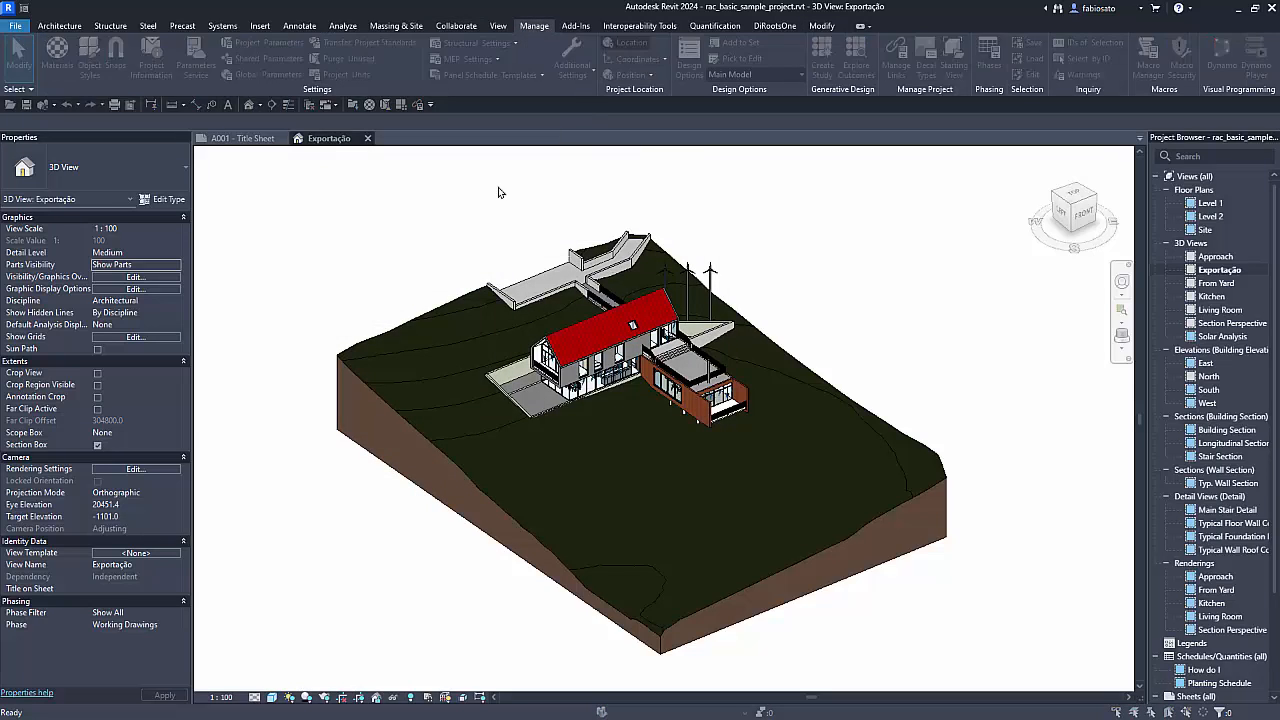
click(548, 248)
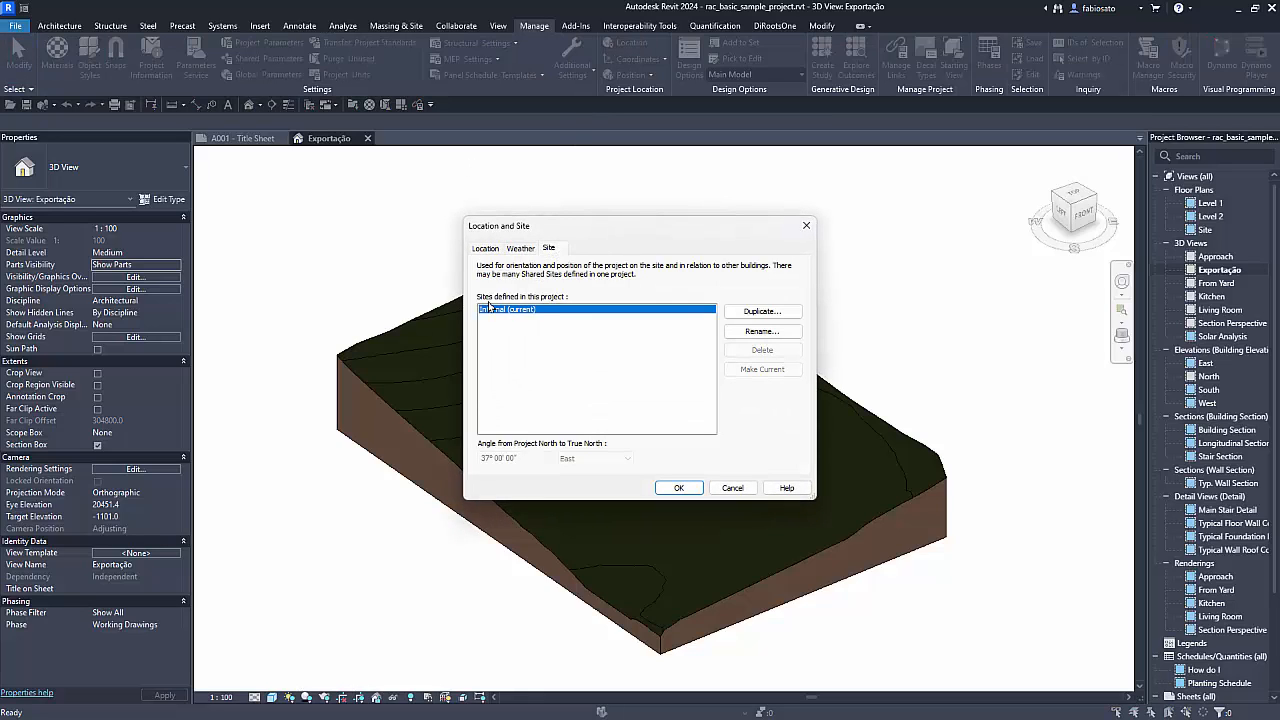
click(762, 331)
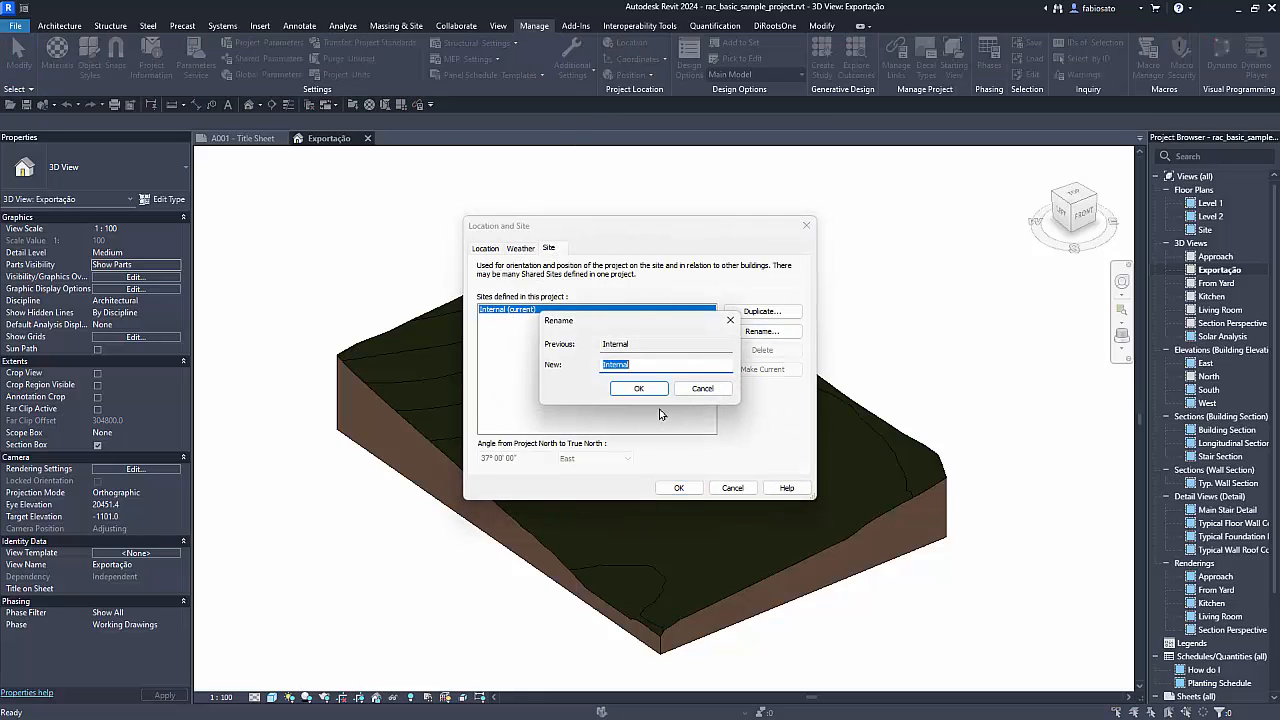
text(Projeto)
click(628, 389)
click(672, 487)
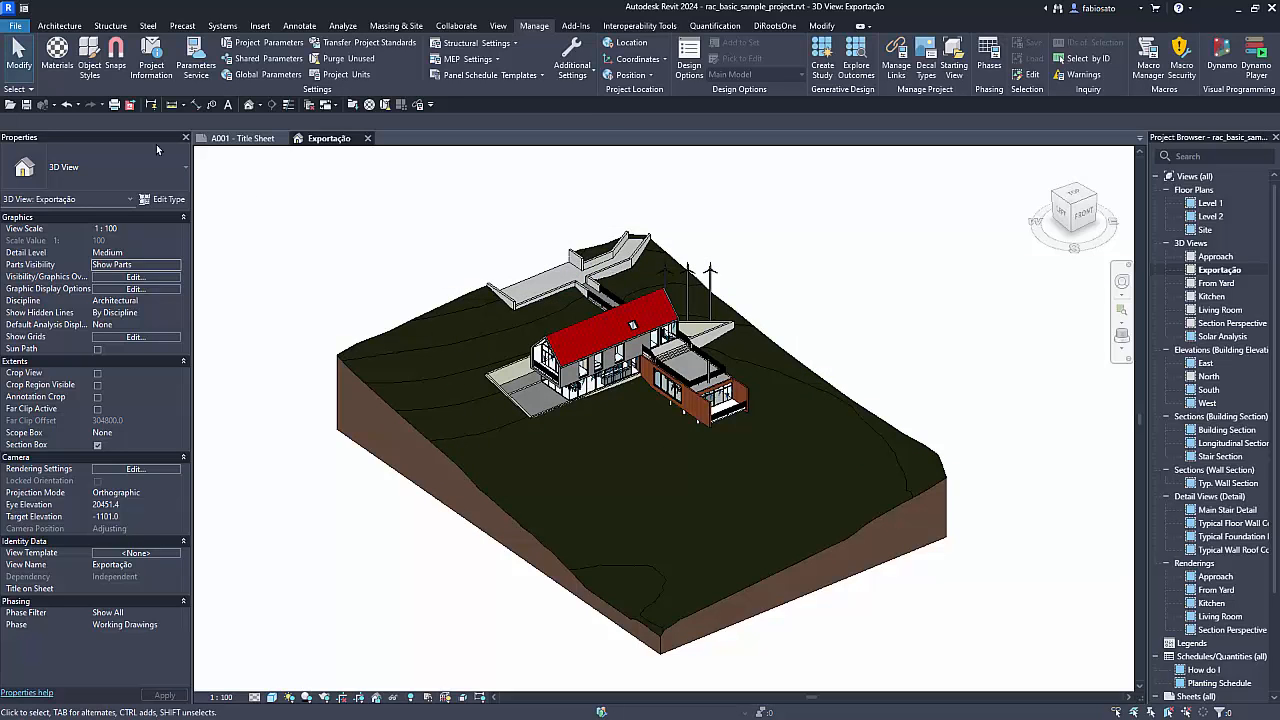
Check the project site name in the IFC export setup's geographic reference and close the export without changes
click(20, 29)
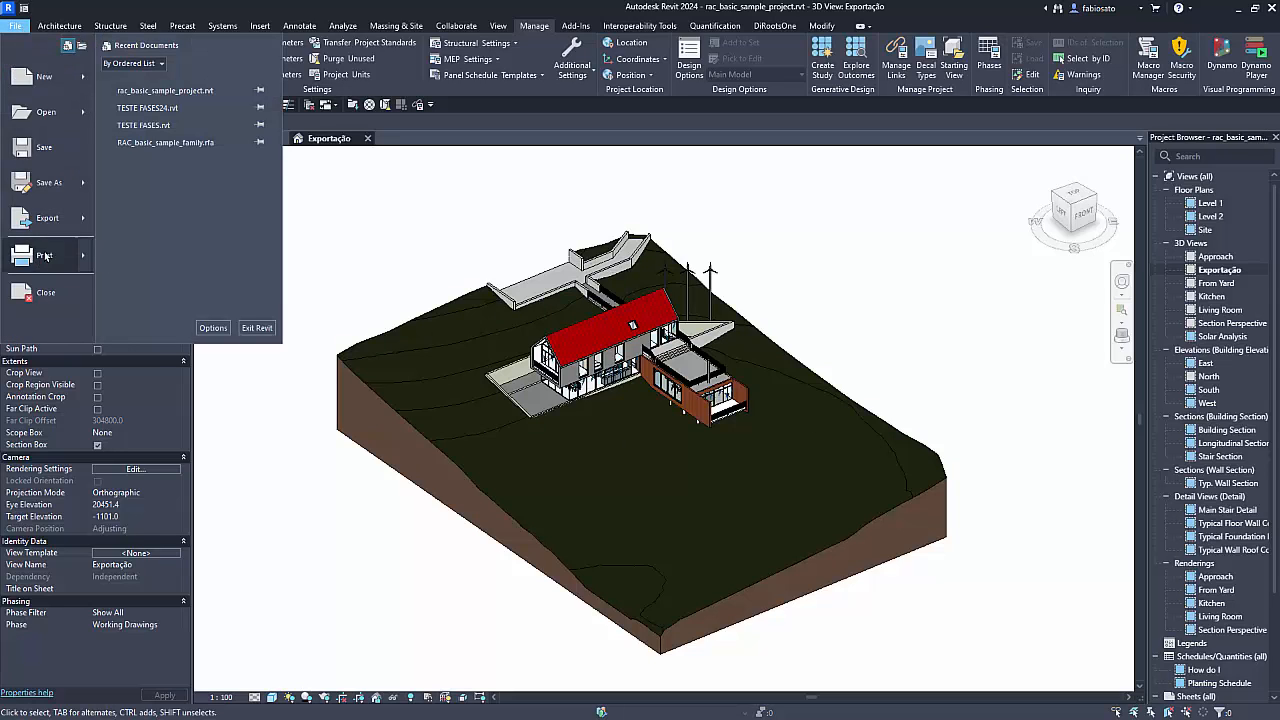
mouse_move(60, 218)
click(157, 158)
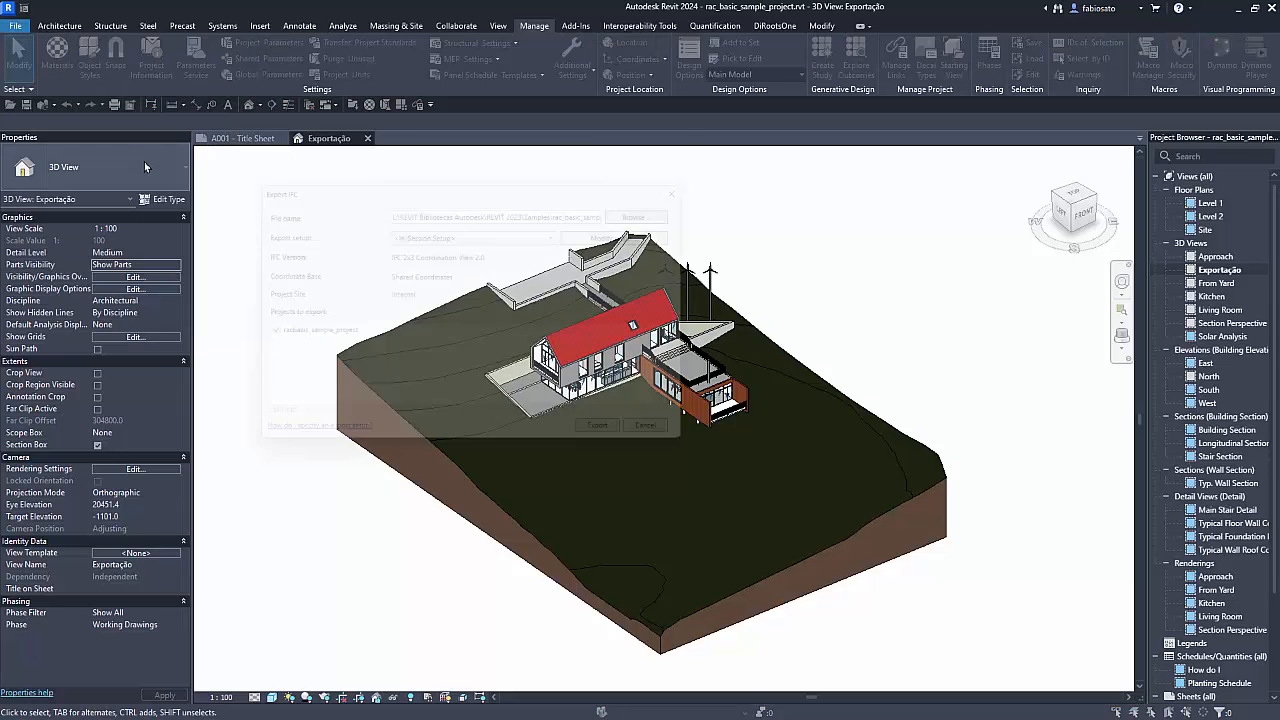
click(613, 231)
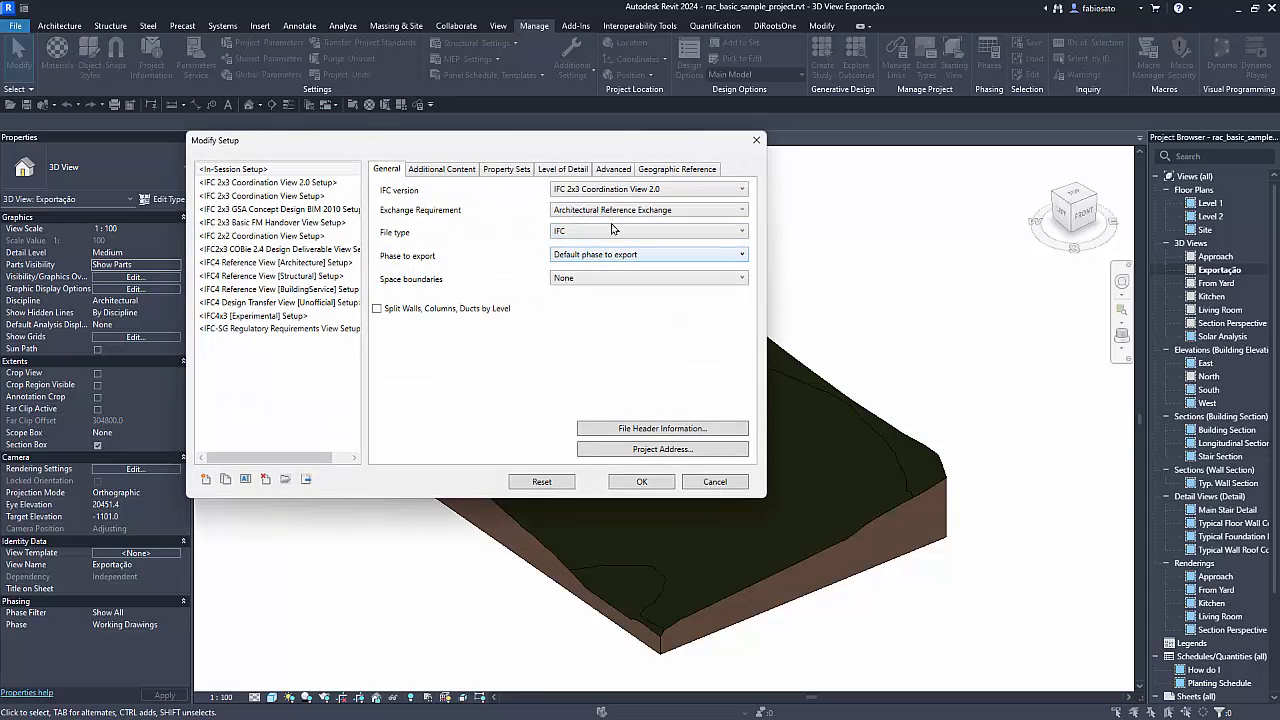
click(648, 170)
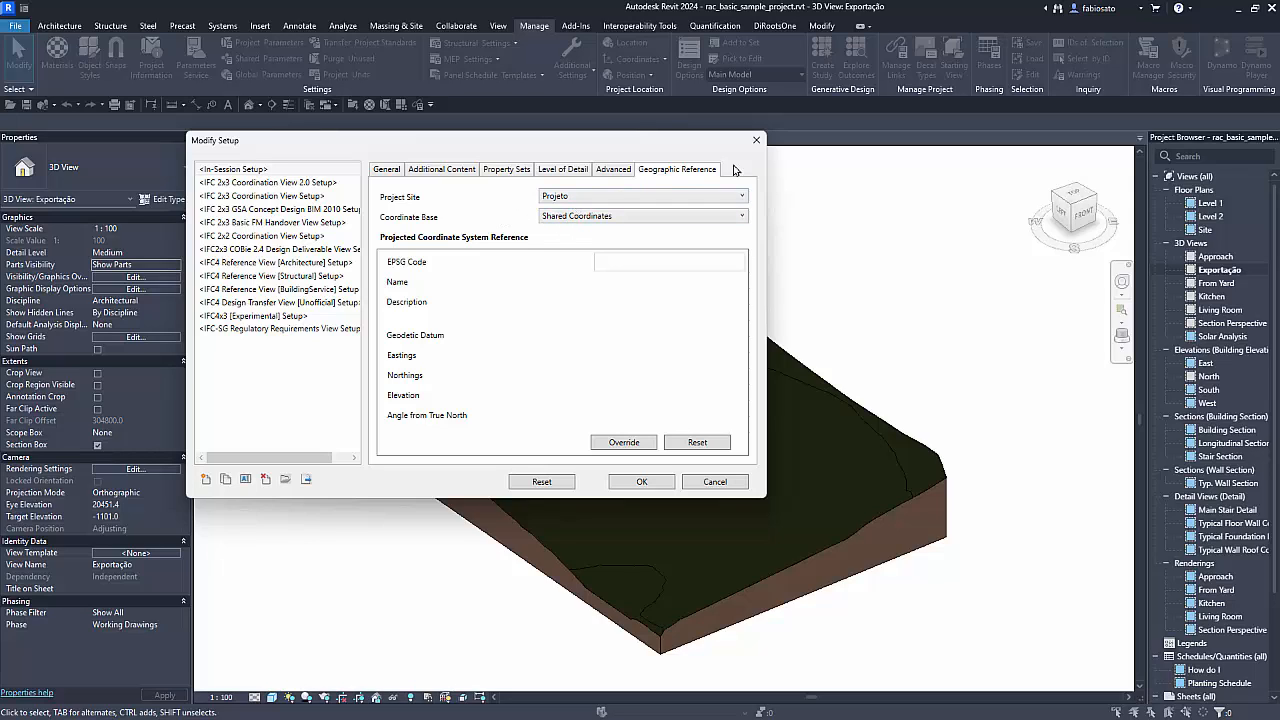
click(757, 140)
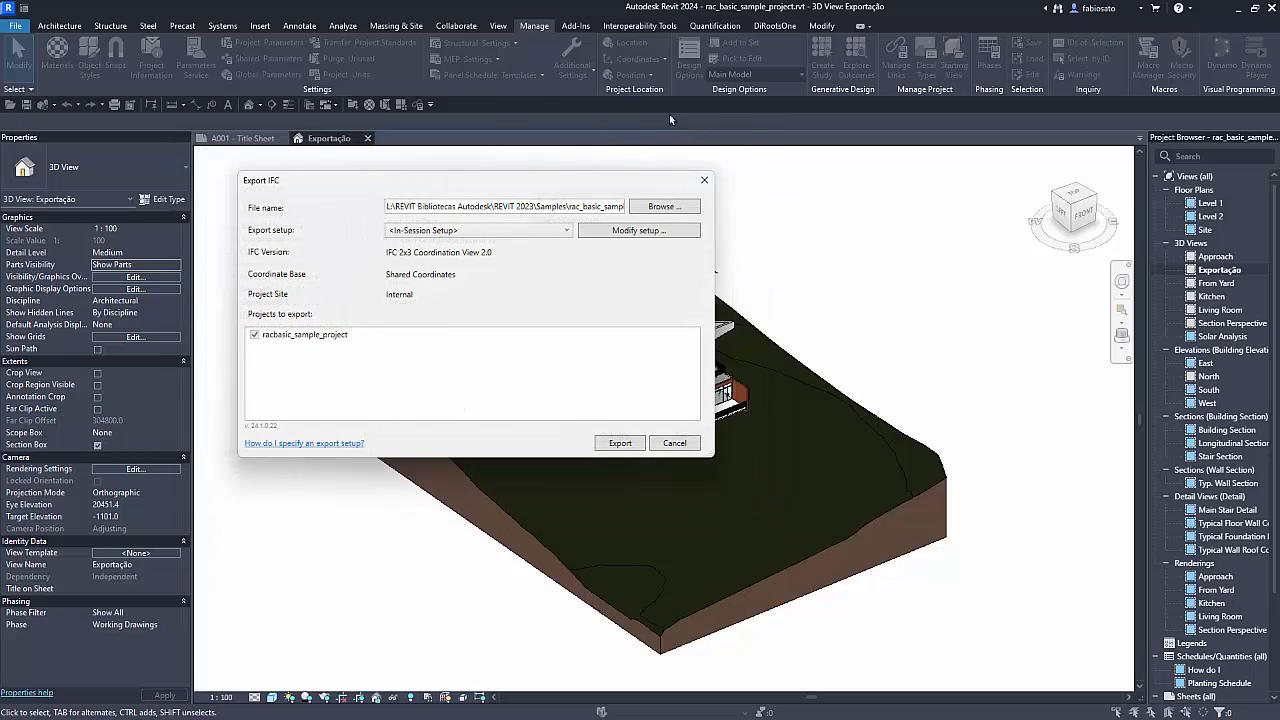
click(702, 182)
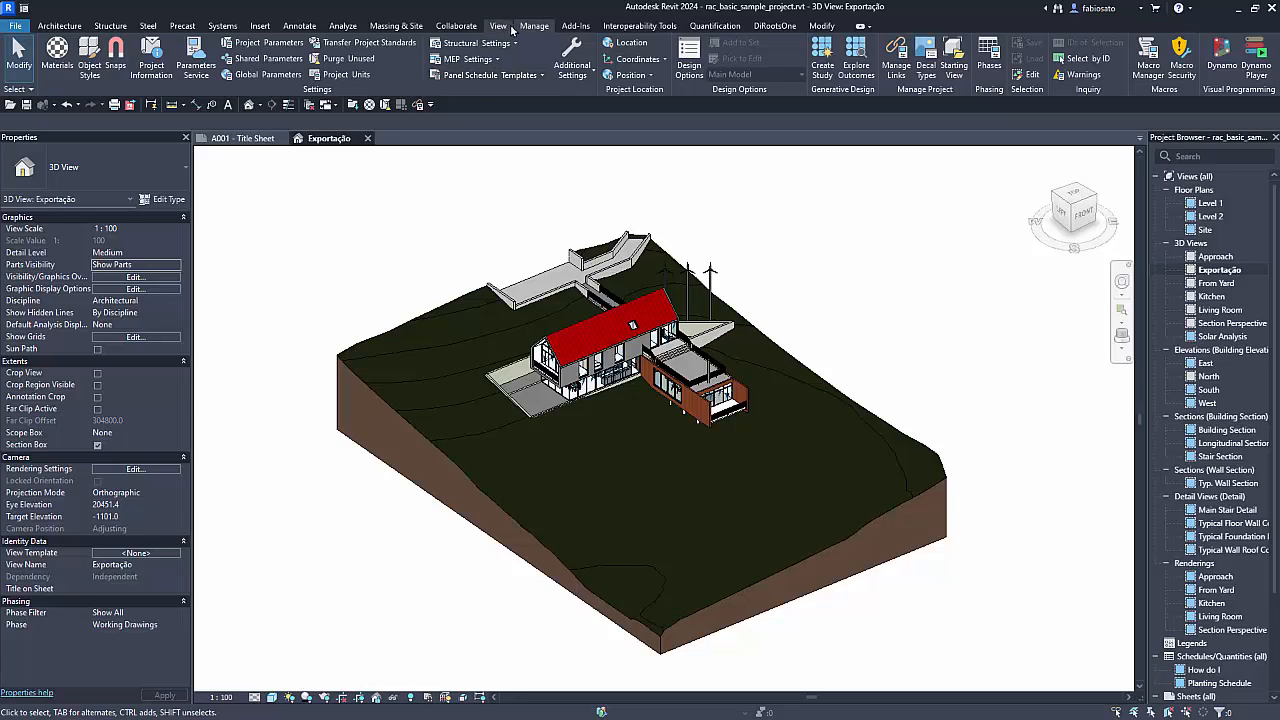
Duplicate the Projeto site in the Location and Site settings as Projeto 2
click(628, 43)
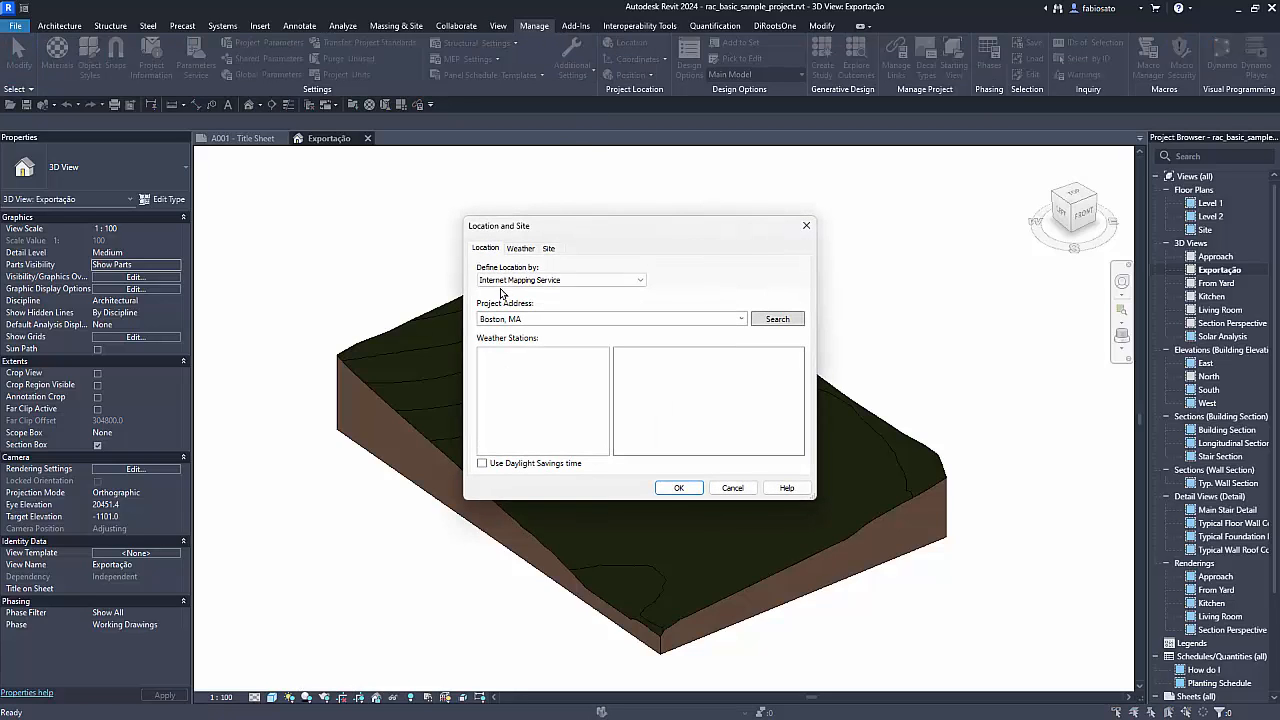
click(549, 248)
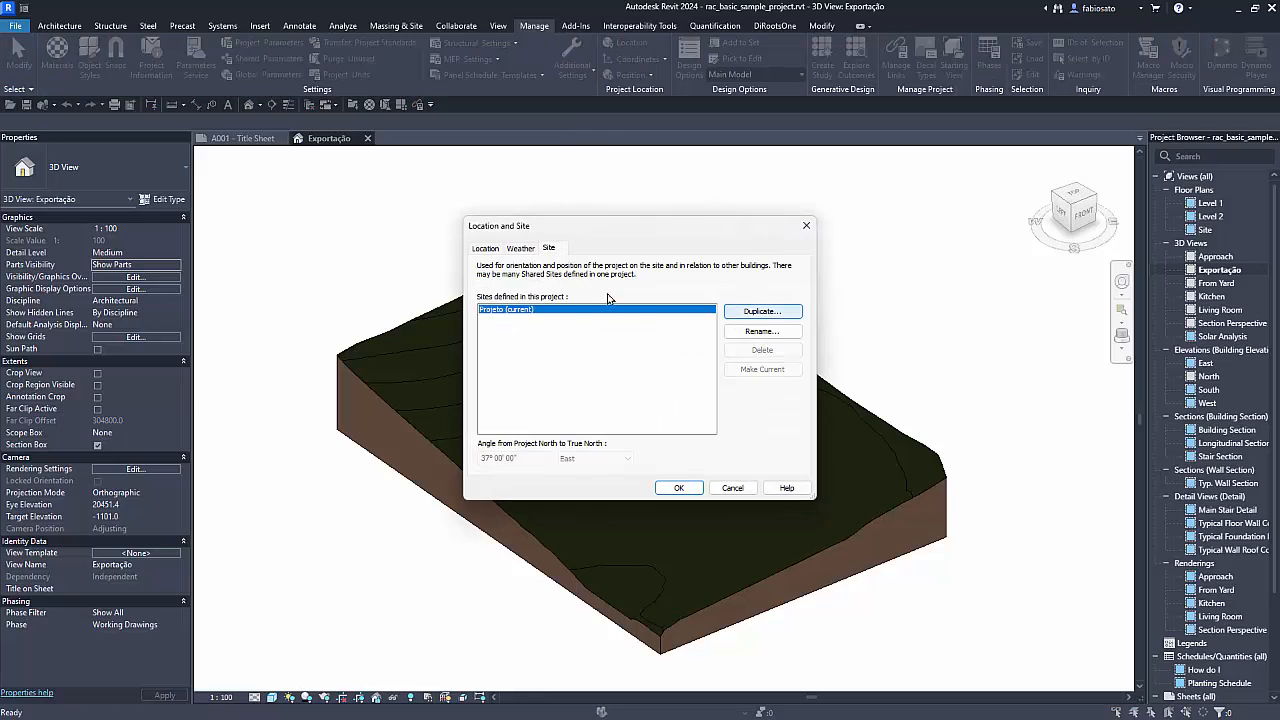
click(765, 332)
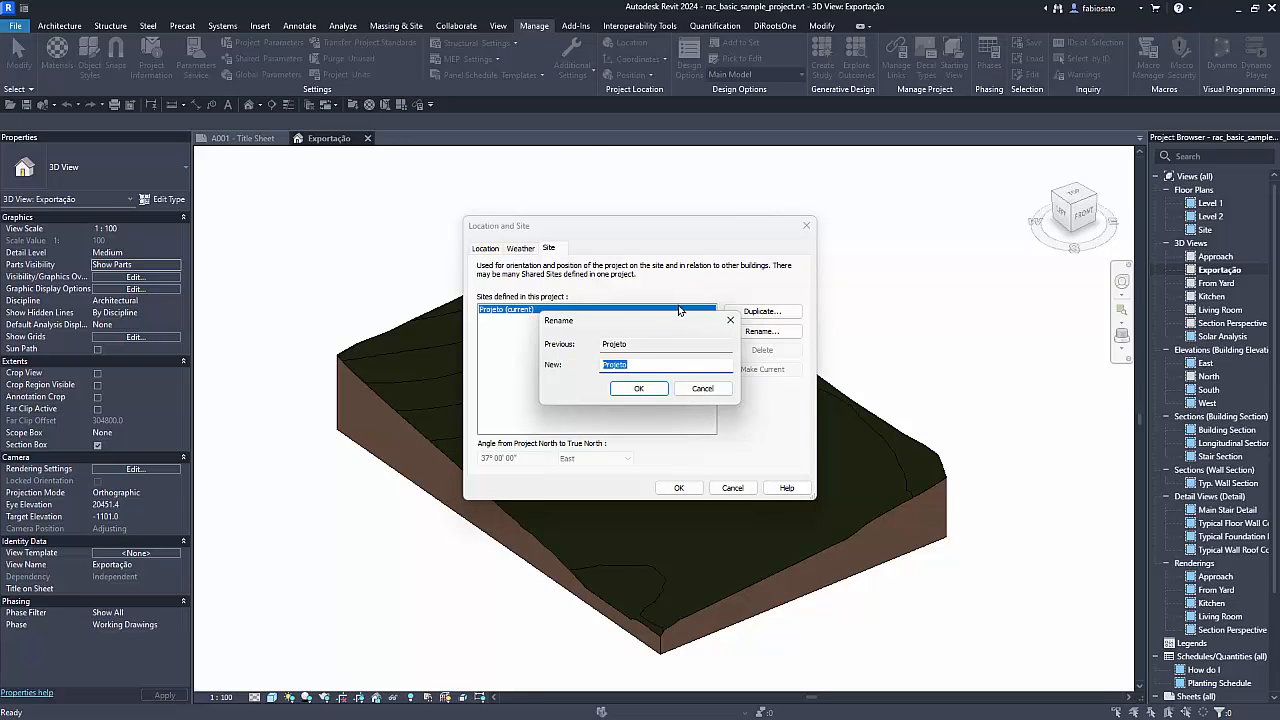
click(720, 390)
click(762, 311)
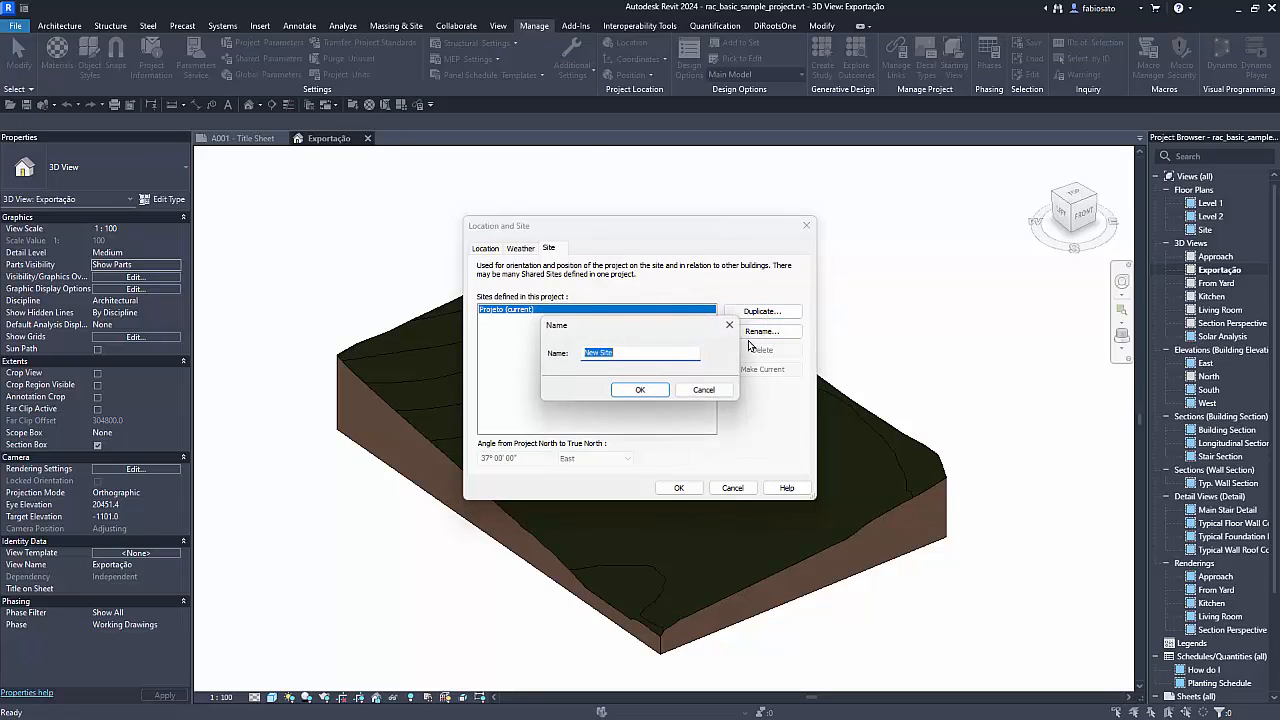
text(Projeto 2)
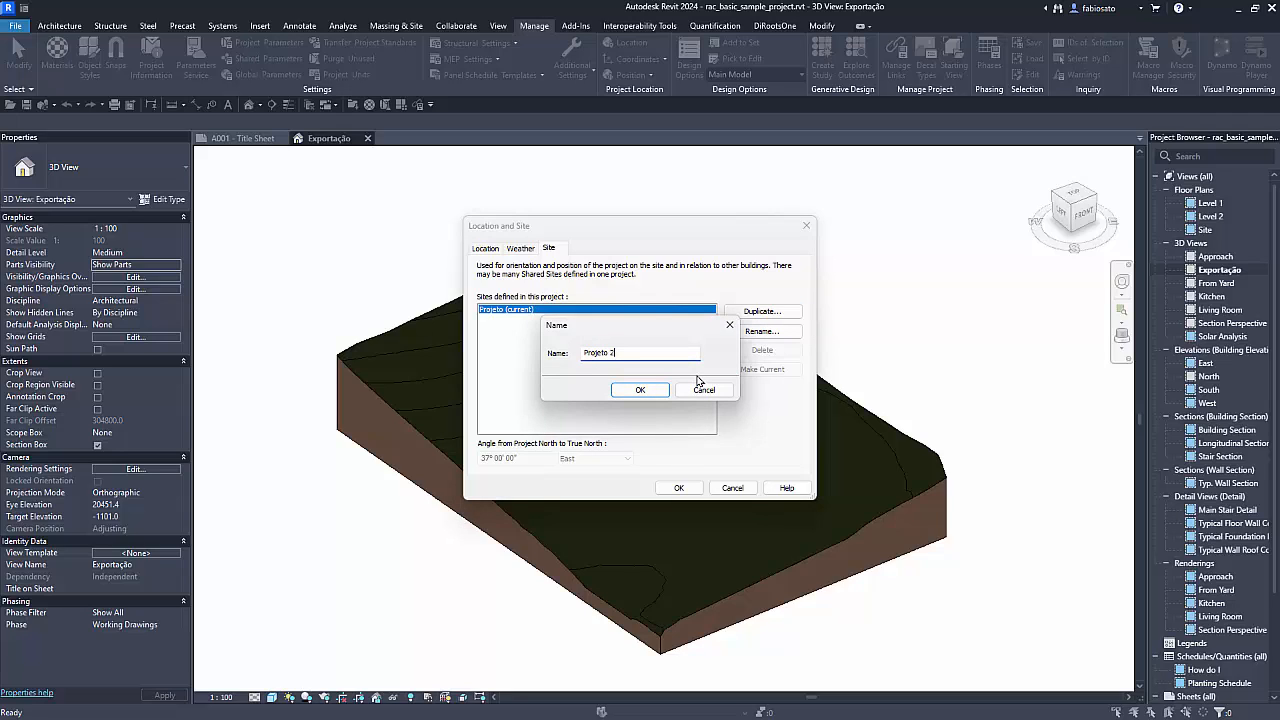
key(Return)
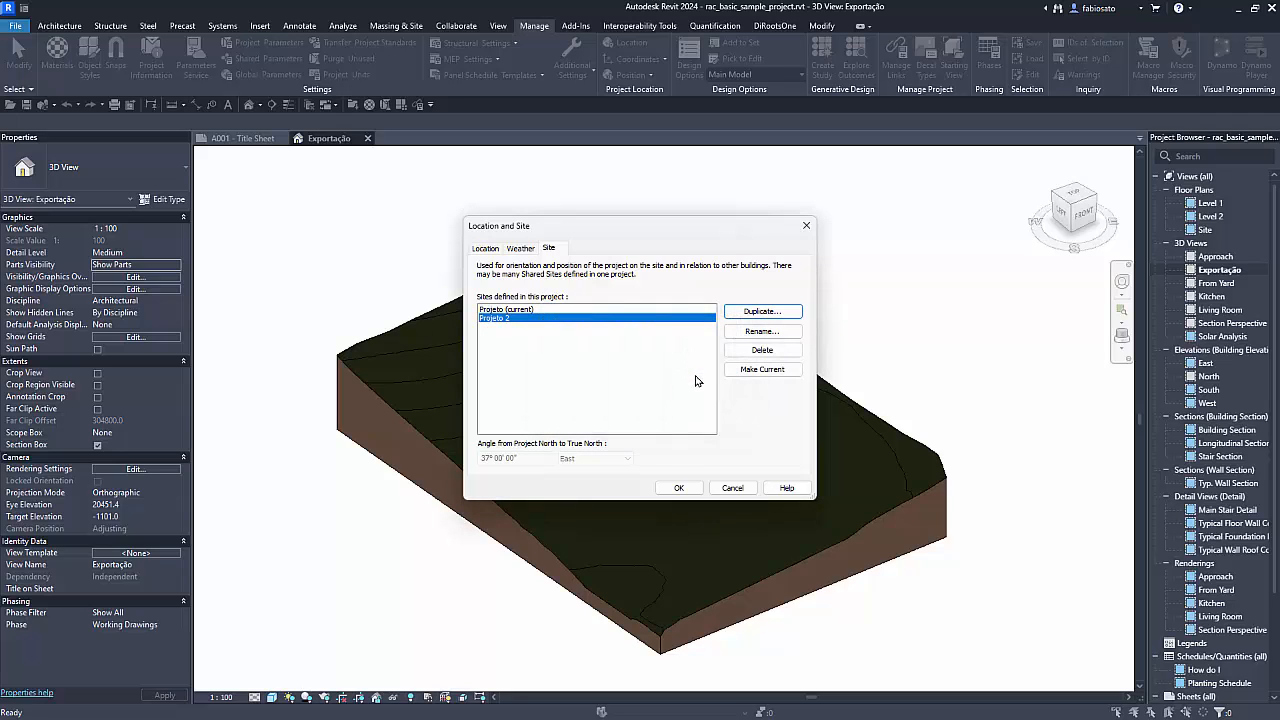
click(681, 488)
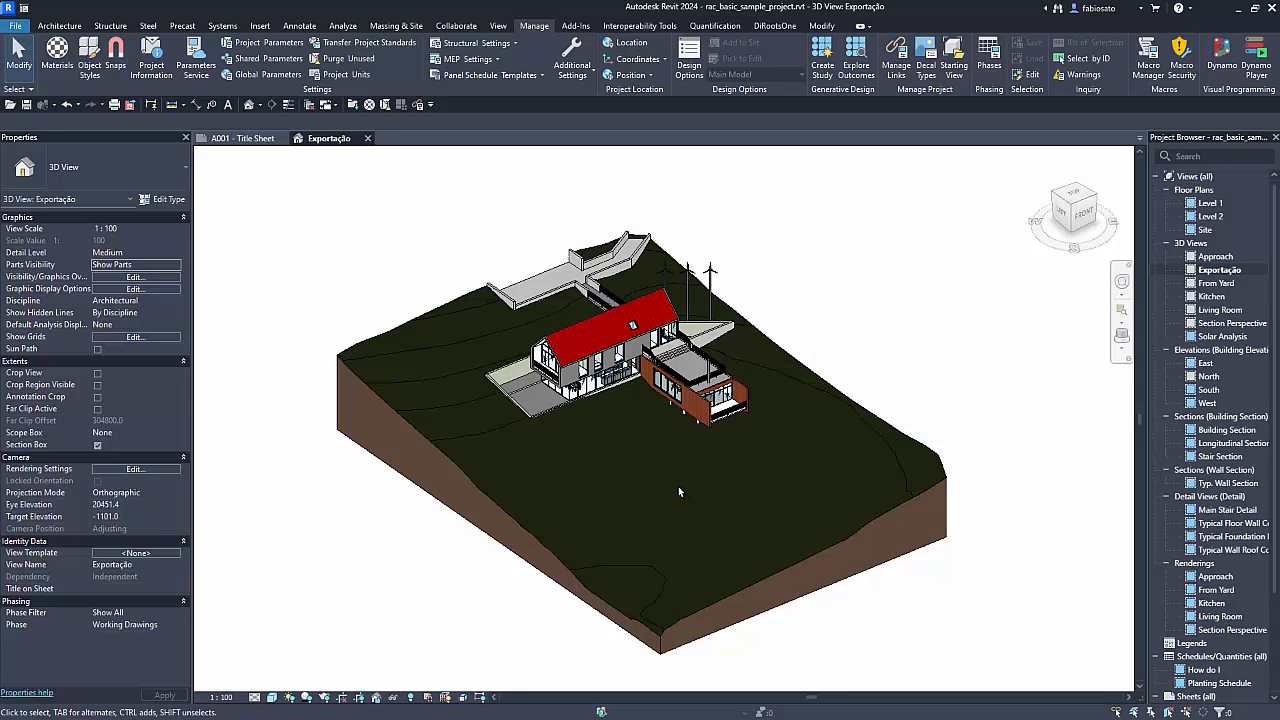
Reopen the IFC export setup and set the project site in its geographic reference to Projeto 2
click(16, 25)
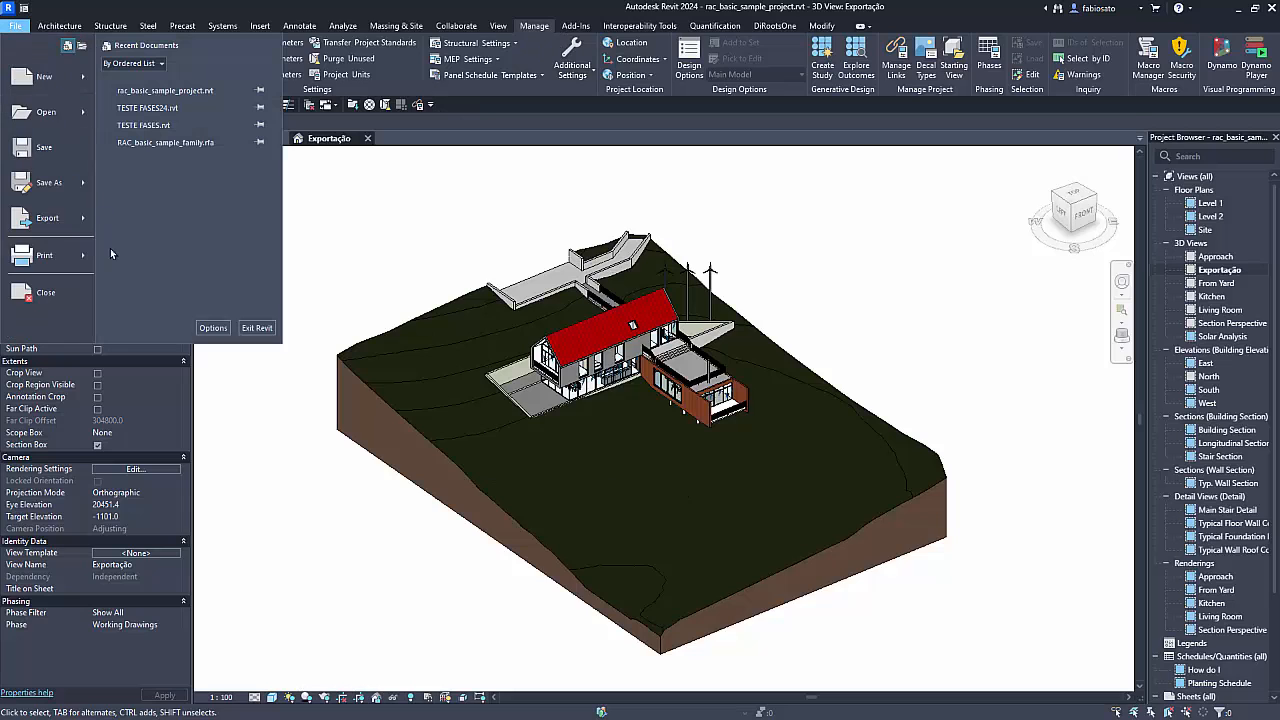
mouse_move(47, 218)
click(157, 162)
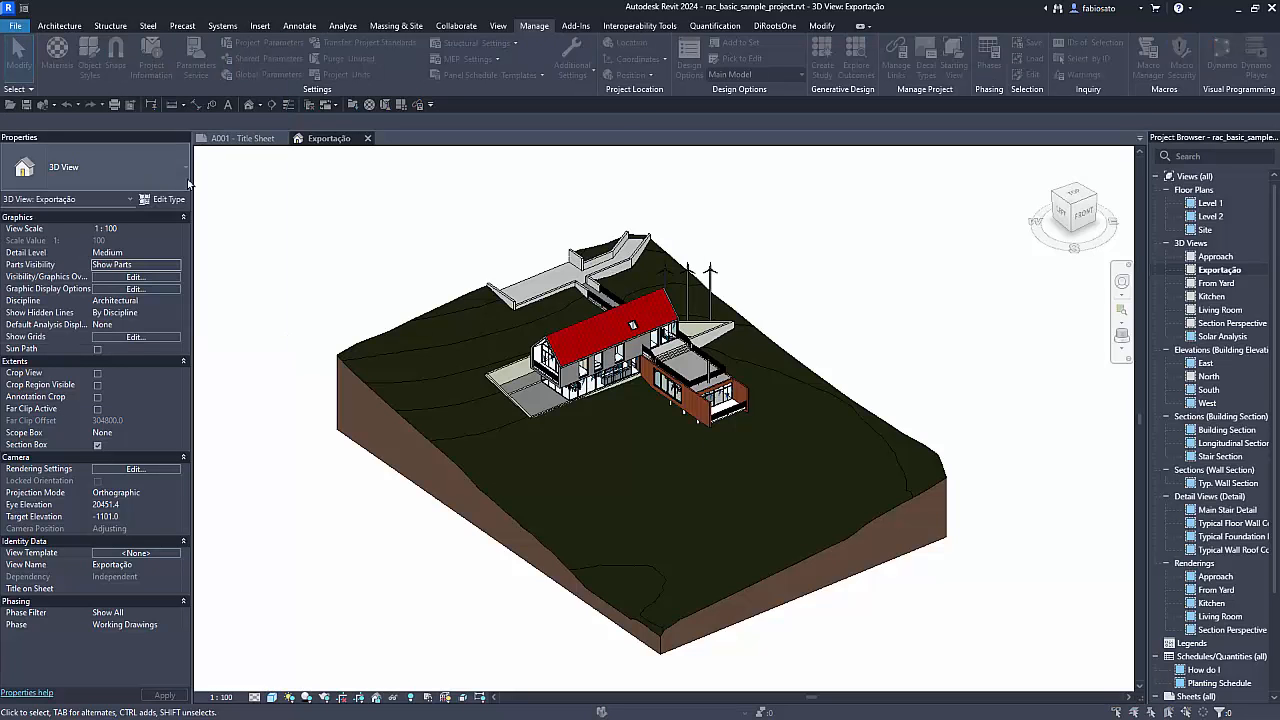
click(638, 230)
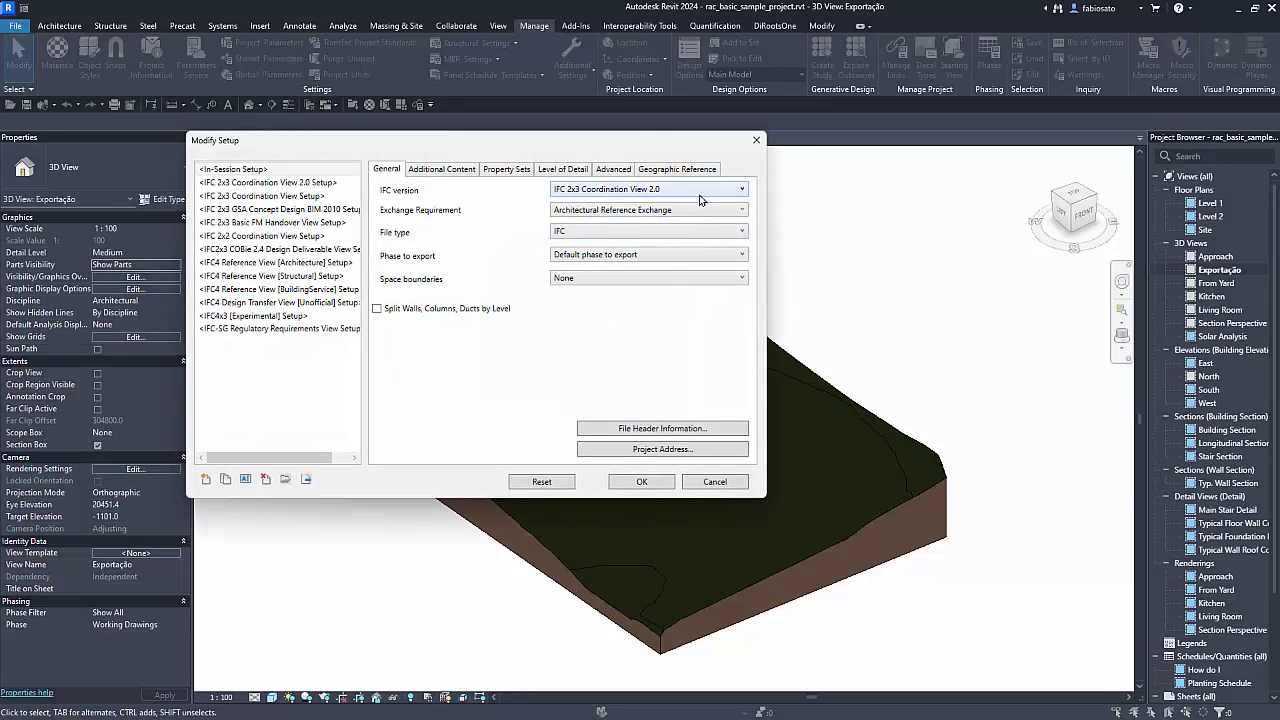
click(674, 172)
click(657, 199)
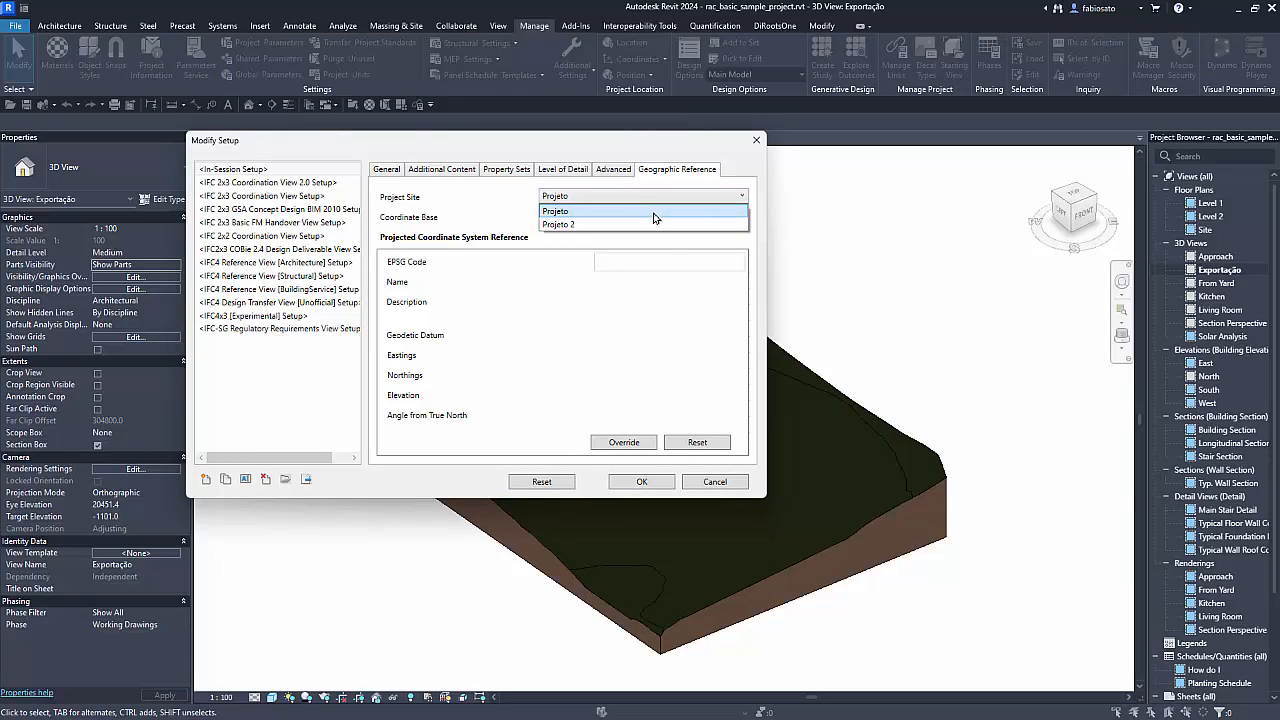
click(655, 228)
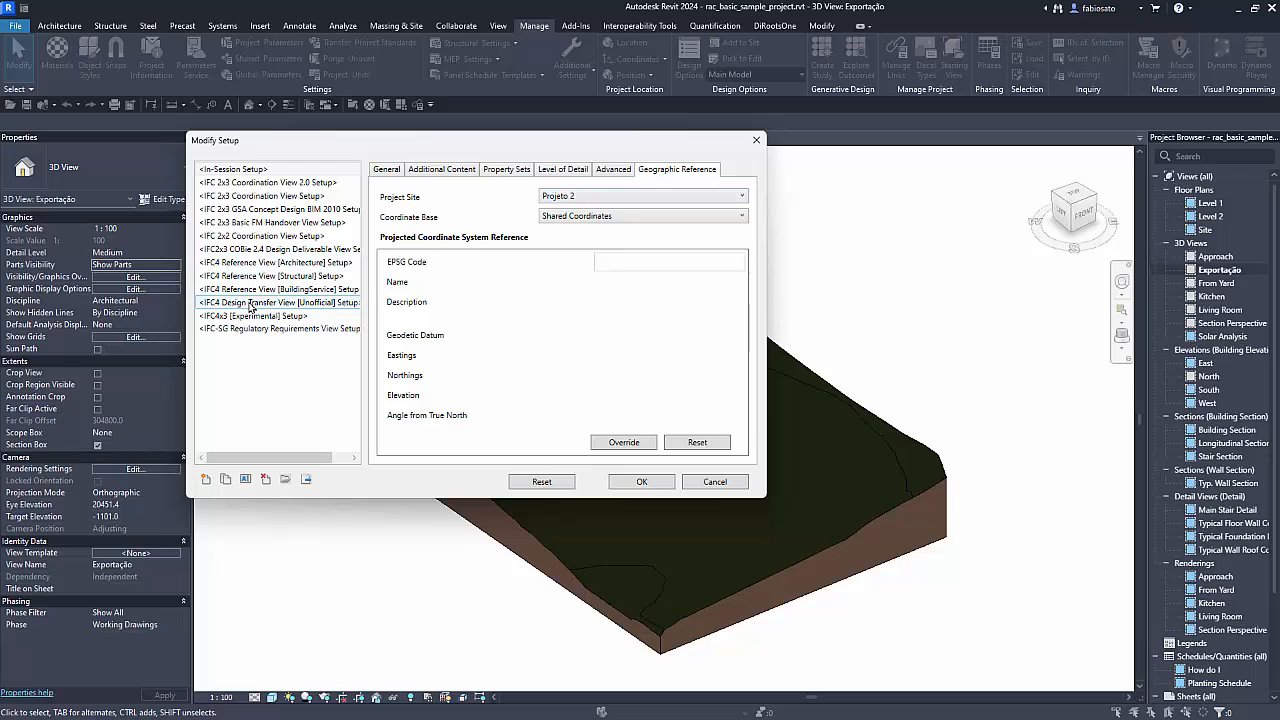
Set the export setup's IFC version to IFC4 Reference View and its exchange requirement to MEP Reference Exchange
click(387, 170)
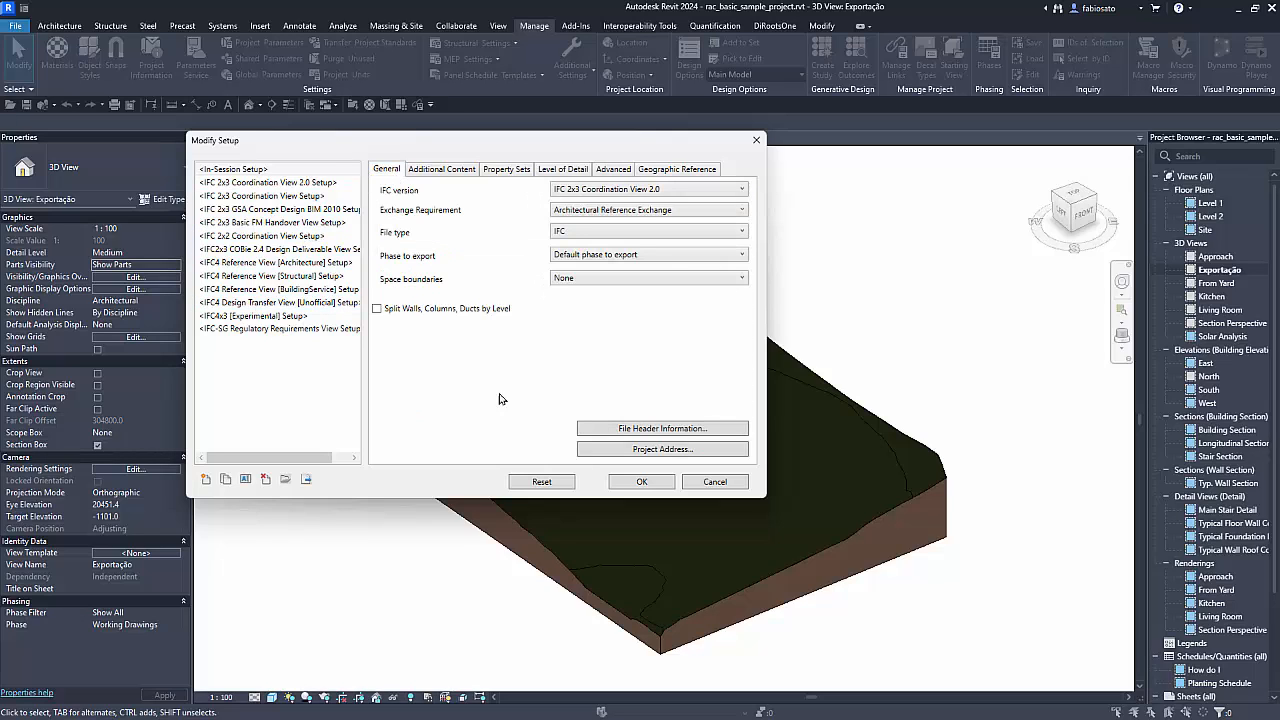
click(722, 212)
click(722, 218)
click(711, 190)
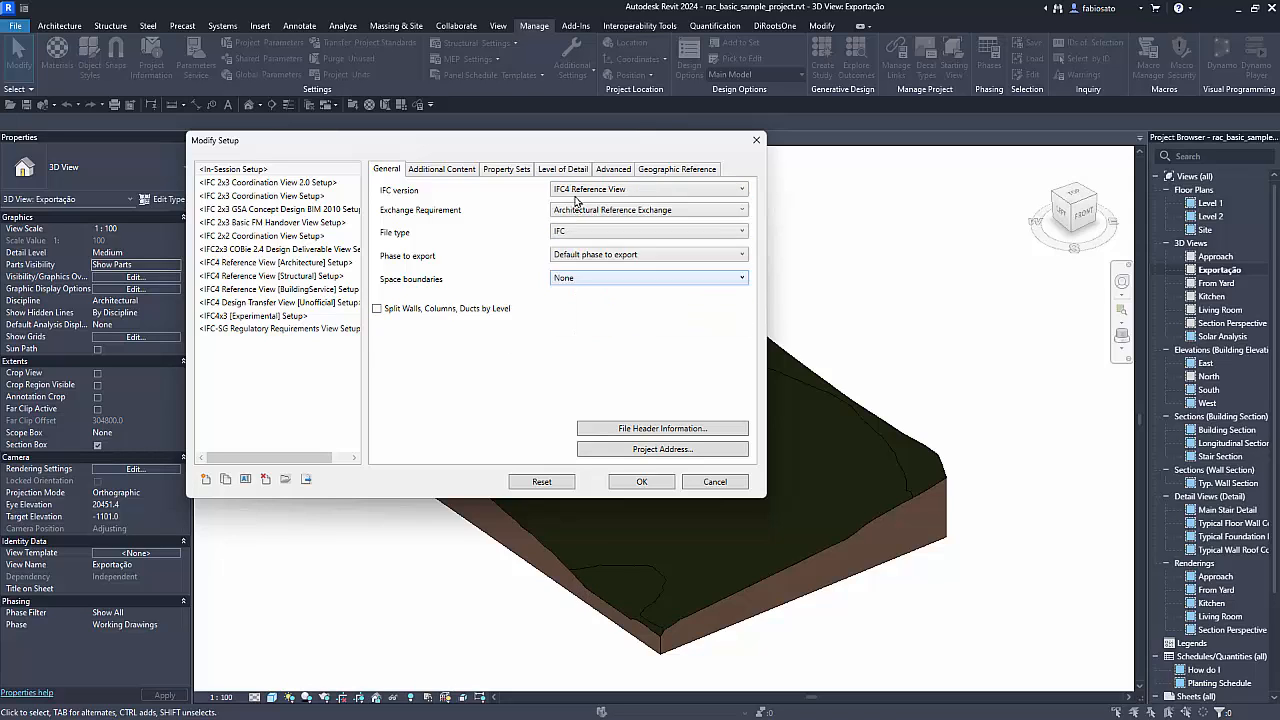
click(616, 285)
click(667, 212)
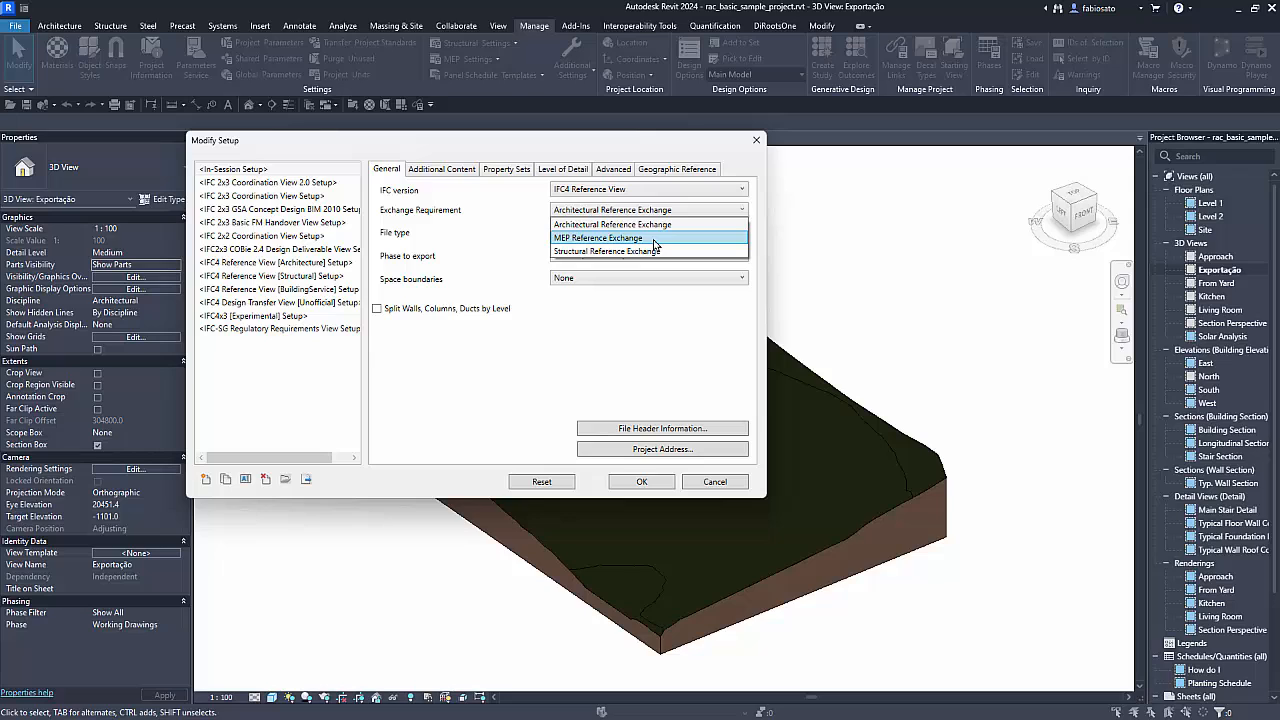
click(655, 240)
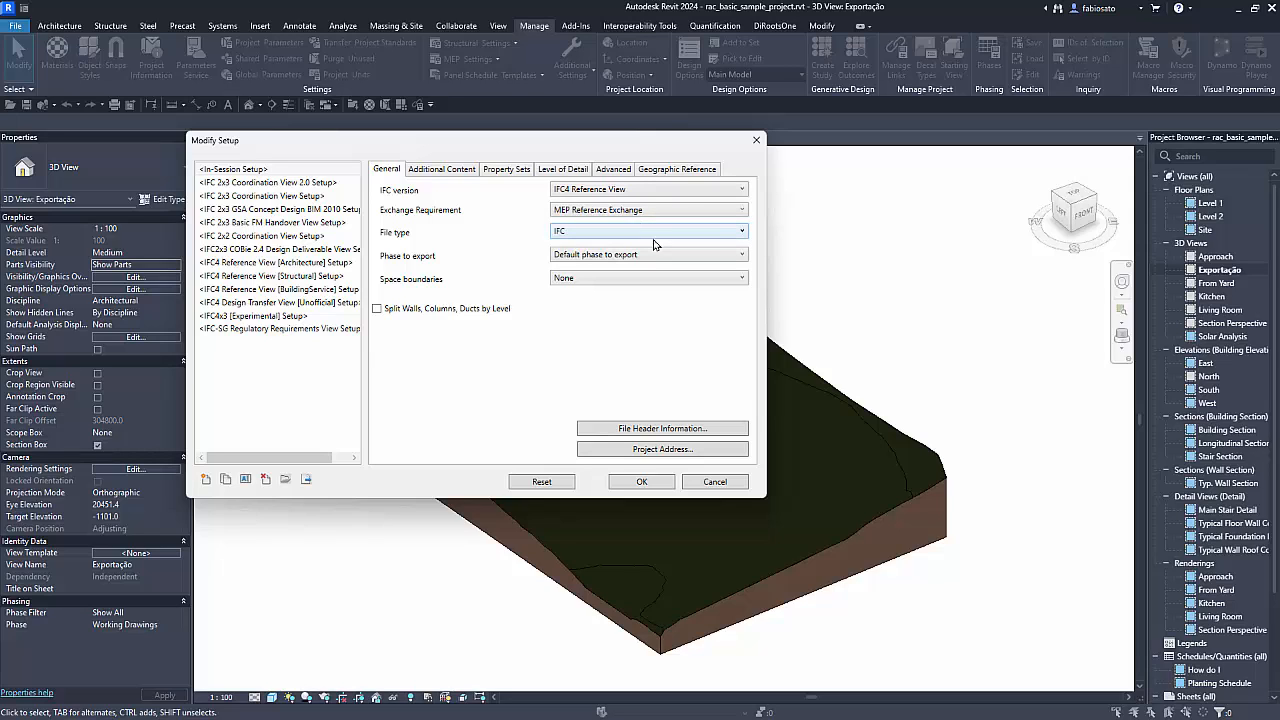
Try IFC 2x3 Coordination View 2.0 and IFC4 Design Transfer View [Unofficial] as the export setup's IFC version
click(668, 188)
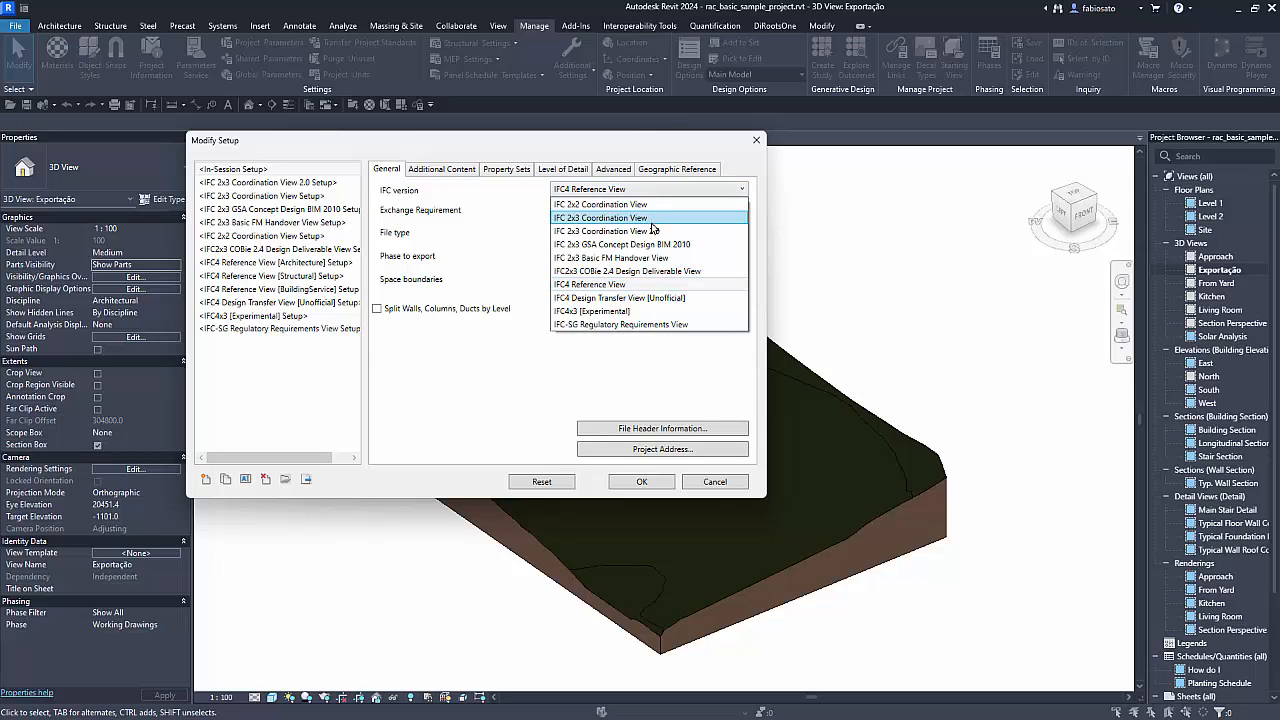
click(651, 230)
click(619, 211)
click(619, 211)
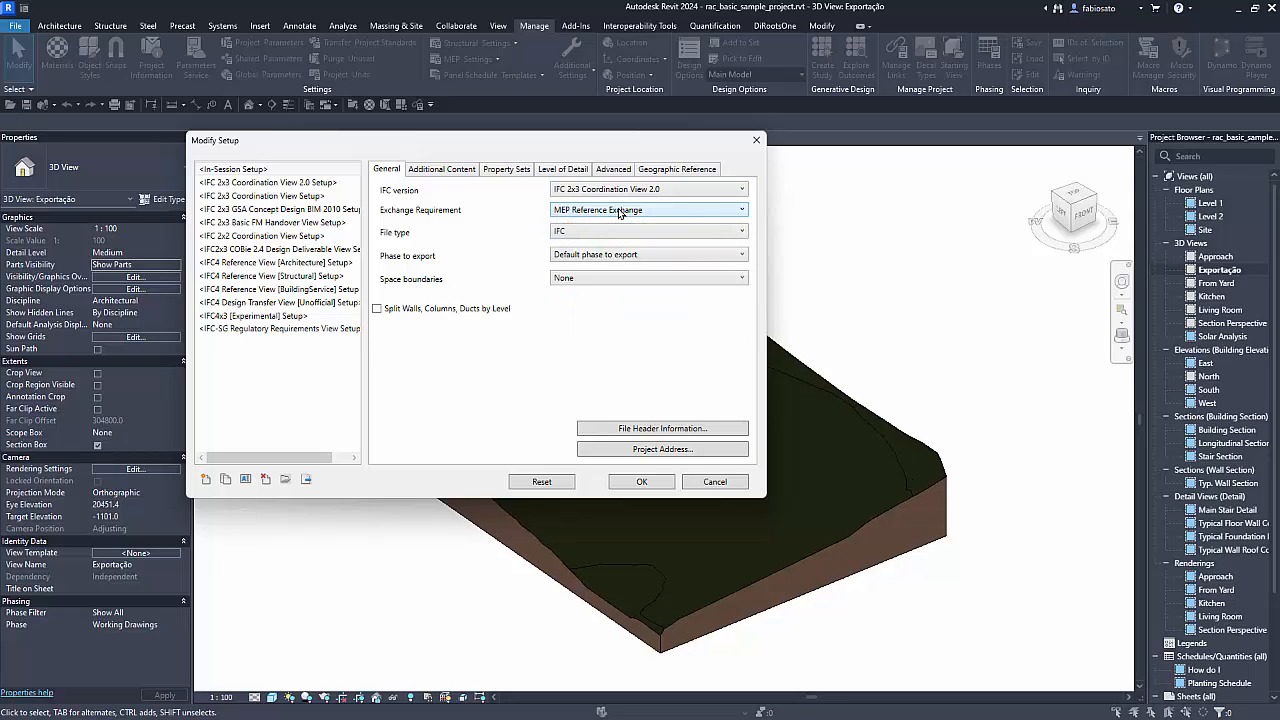
click(675, 188)
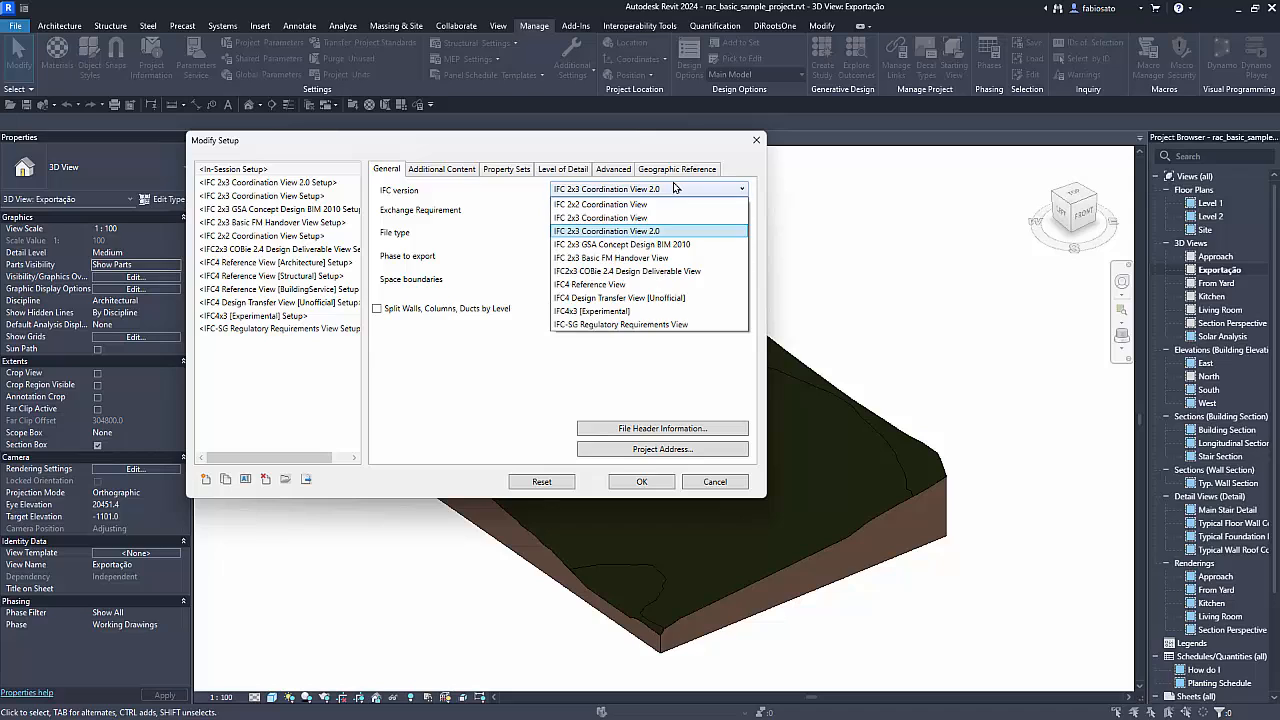
click(614, 297)
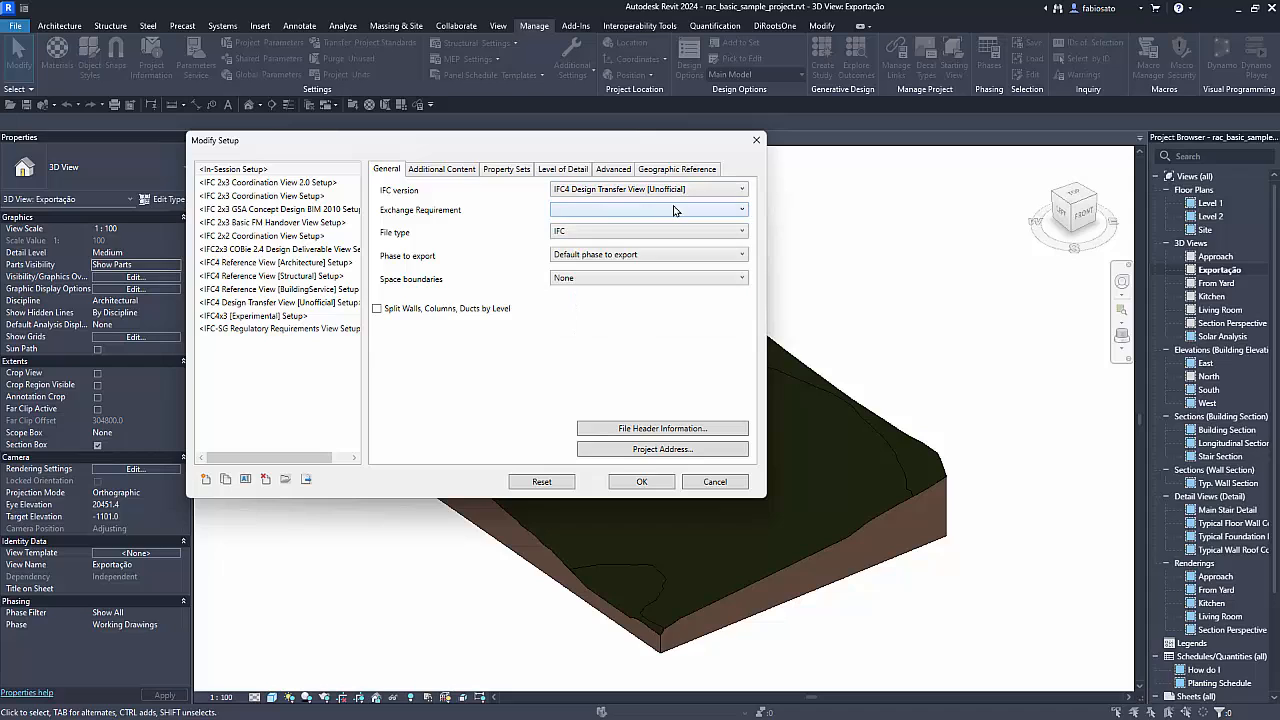
Set the export setup's IFC version to IFC 2x3 Coordination View 2.0 and its exchange requirement to Architectural Reference Exchange
click(700, 190)
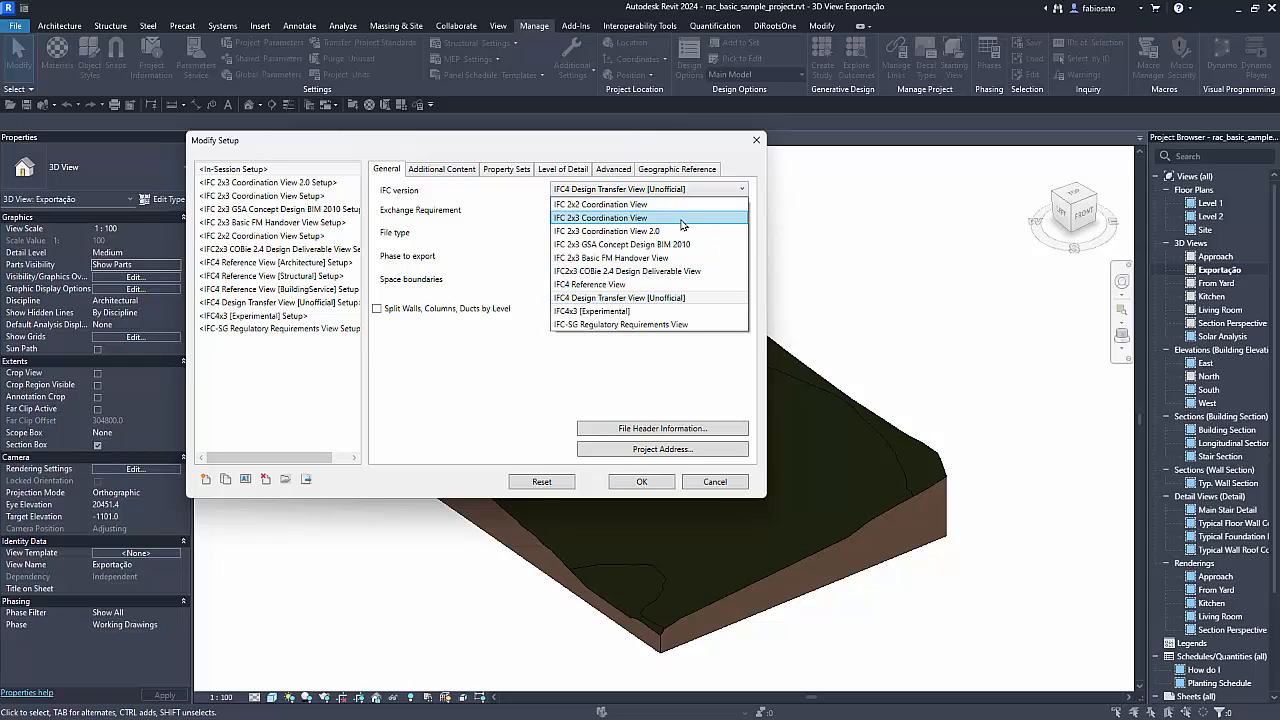
click(680, 231)
click(676, 210)
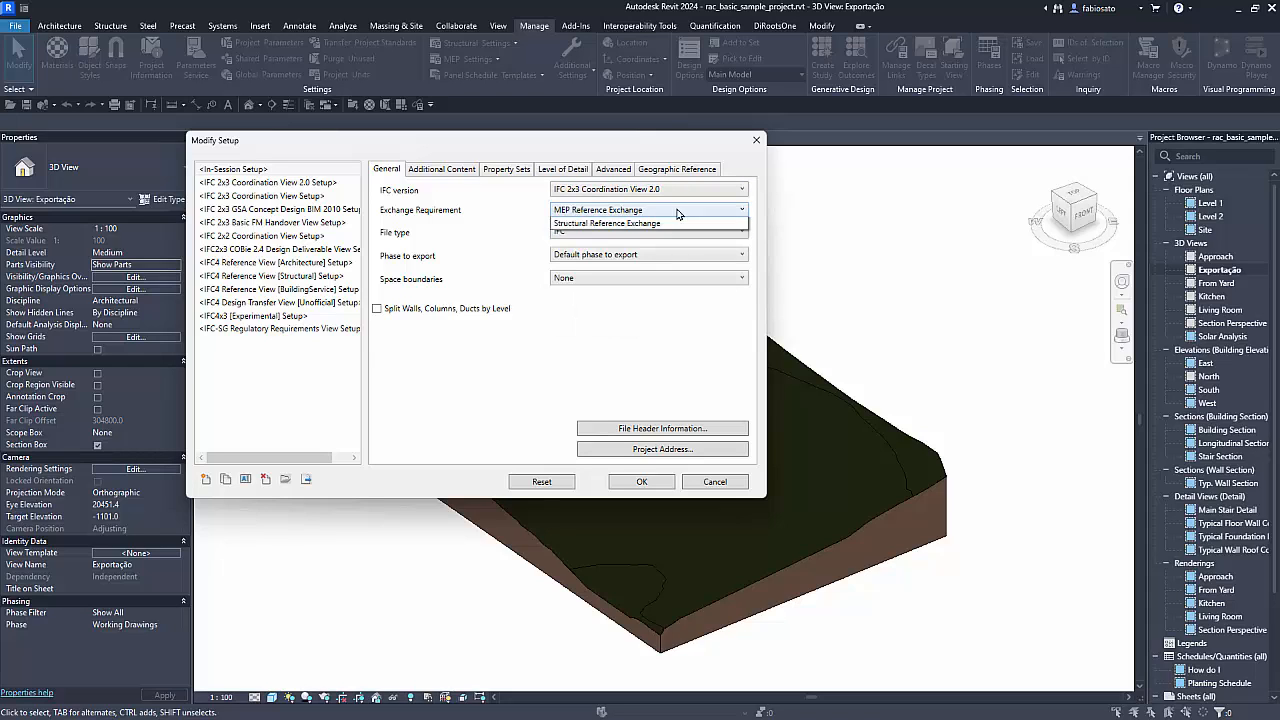
click(672, 226)
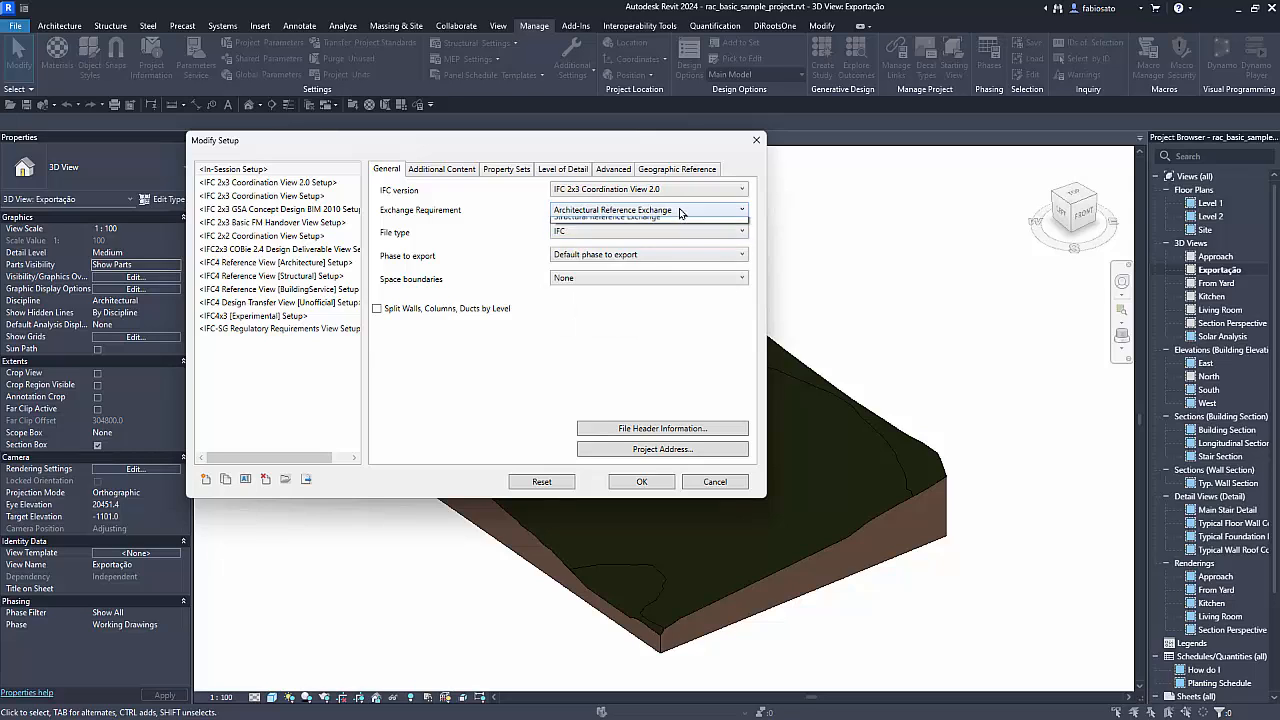
Switch the exchange requirement to MEP Reference Exchange and back to Architectural Reference Exchange
click(682, 211)
click(666, 237)
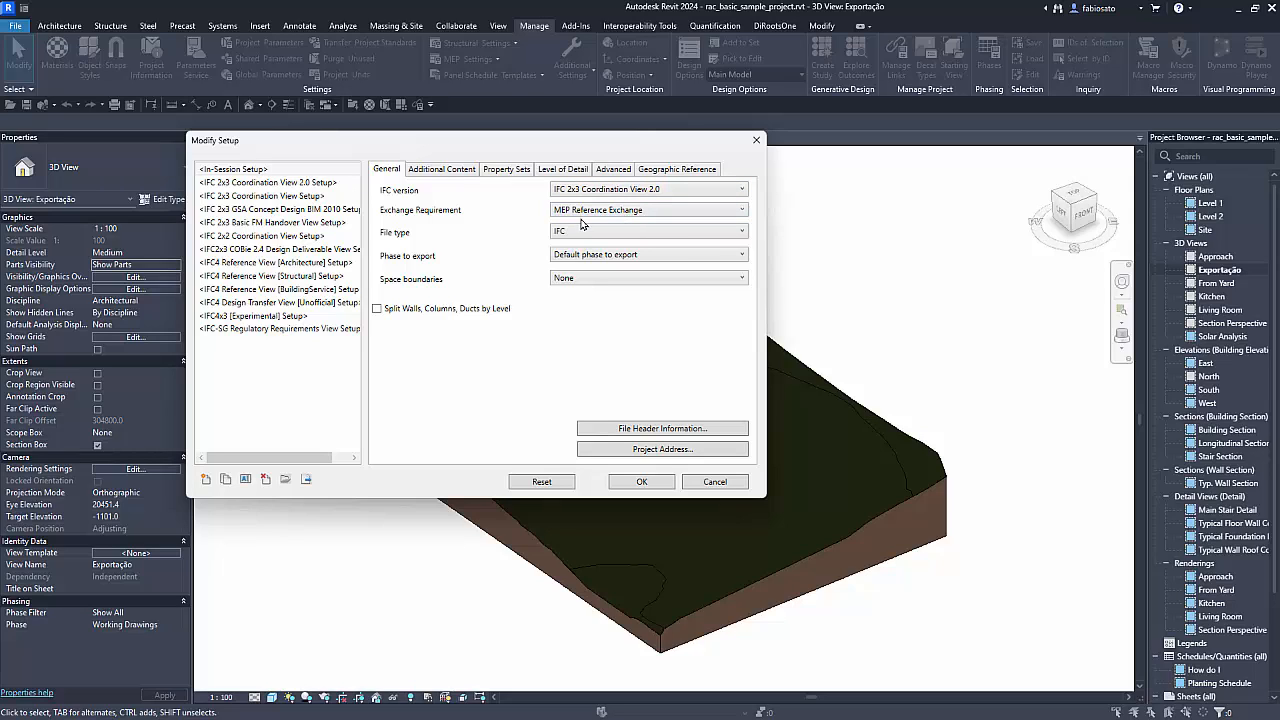
click(655, 212)
click(640, 226)
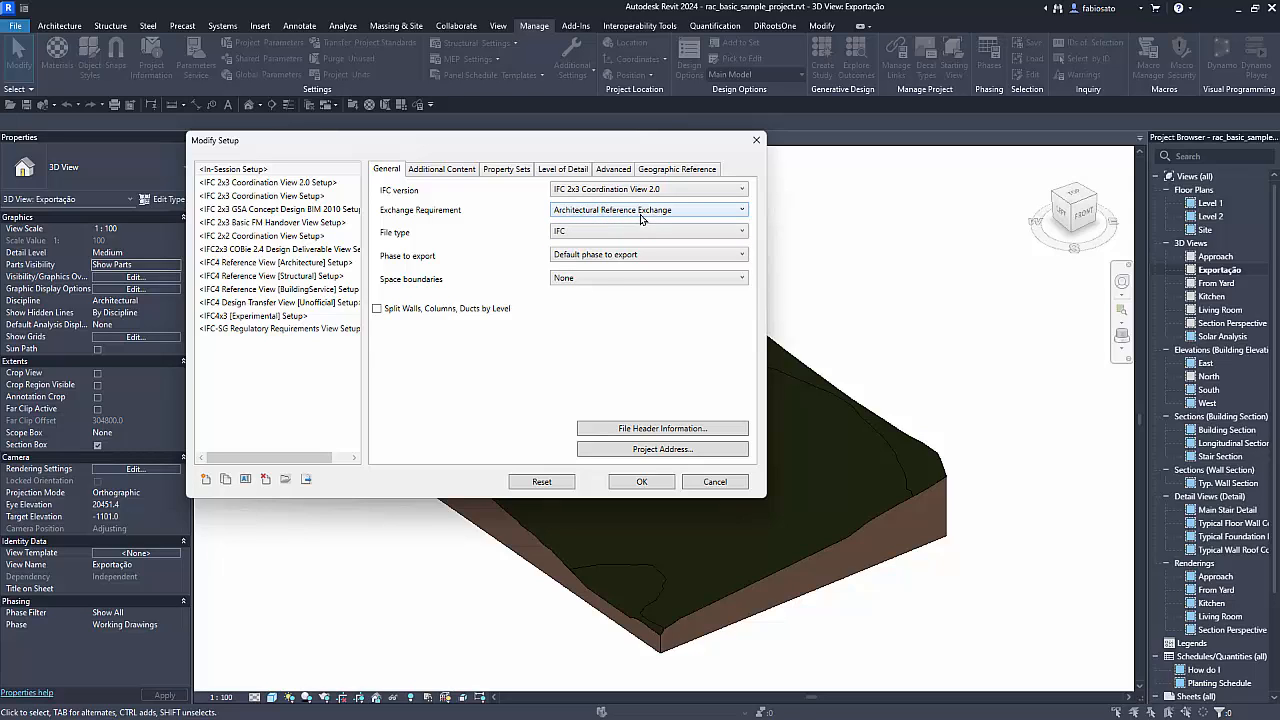